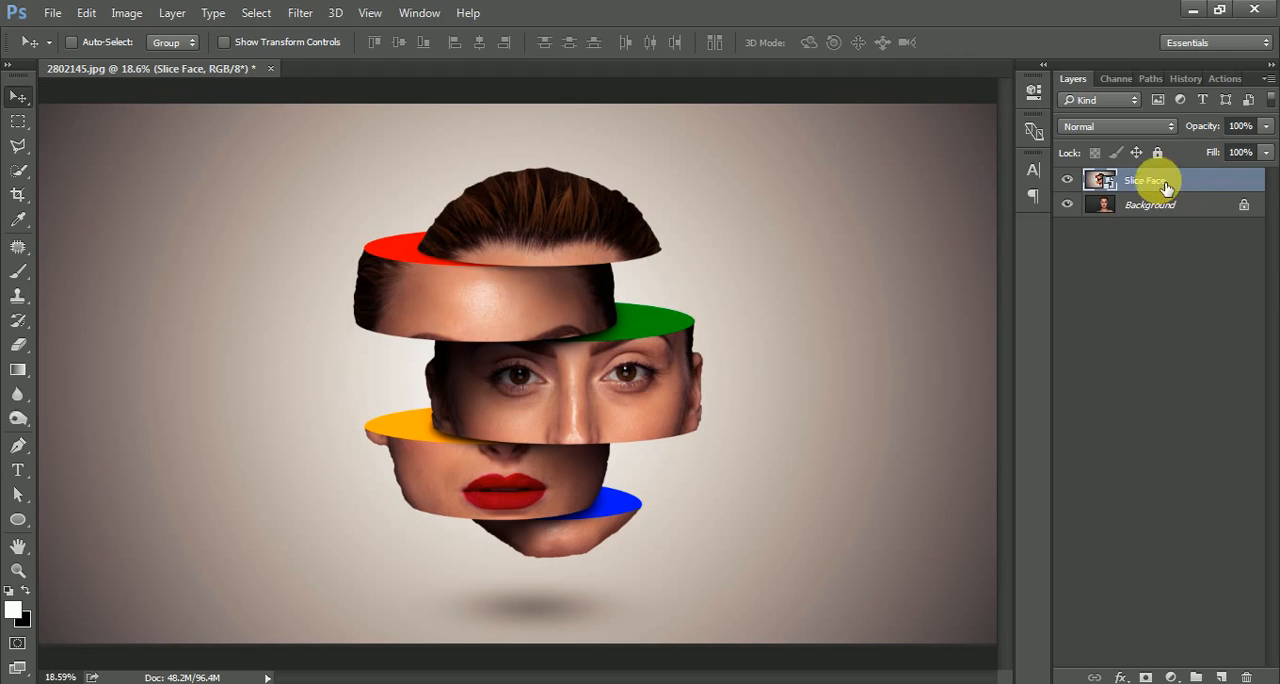
Delete the Slice Face layer and unlock the Background layer so it becomes a regular layer.
drag(1165, 187, 1246, 676)
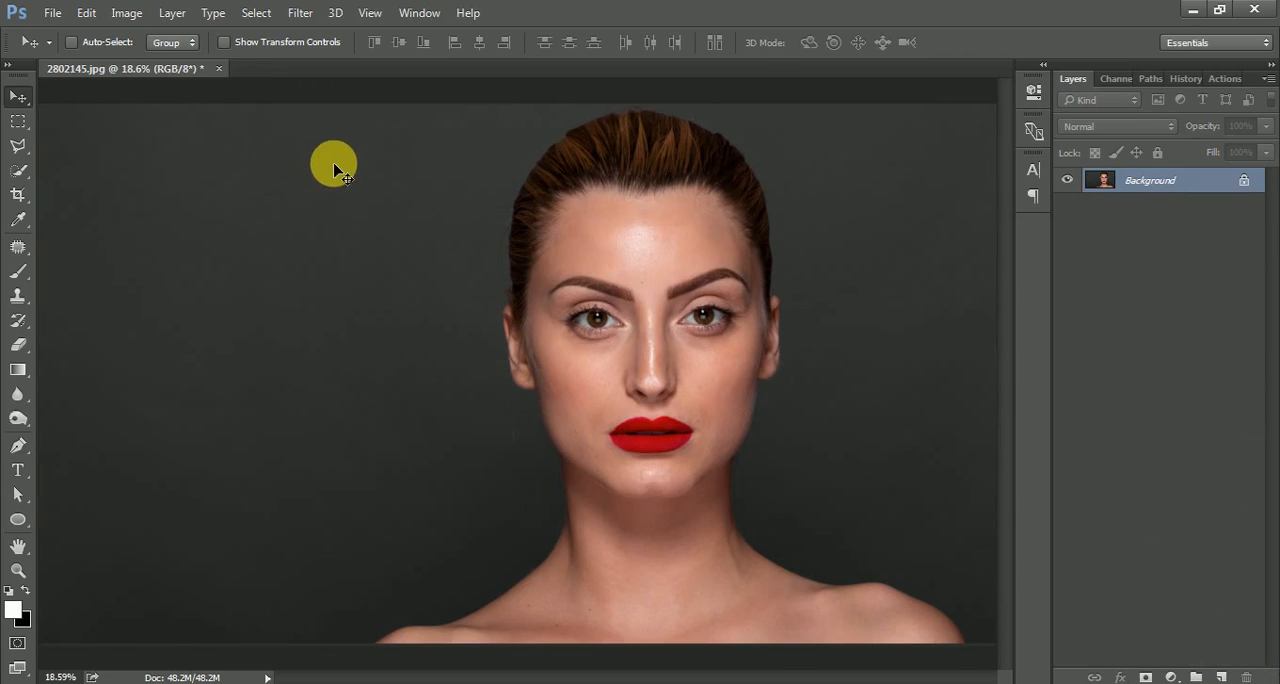
click(1245, 183)
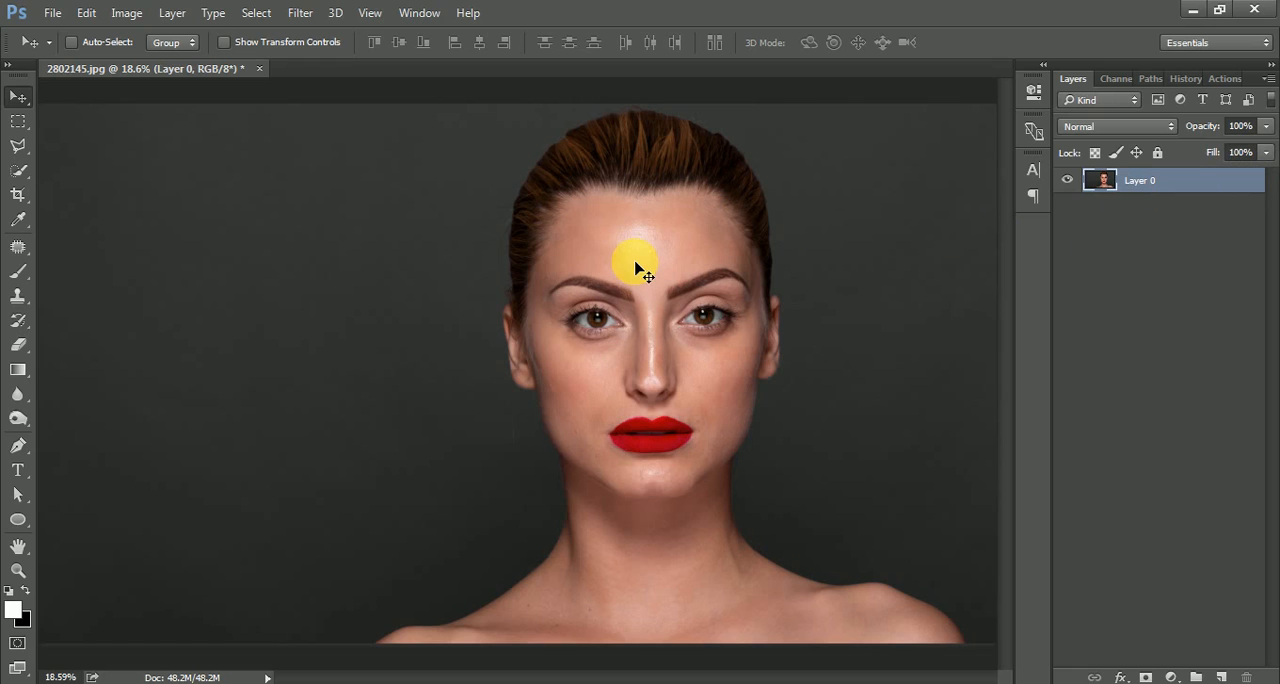
Select the woman's hair, face and chin with the Quick Selection tool at brush size 300, leaving out the neck.
scroll(658, 243, up, 3)
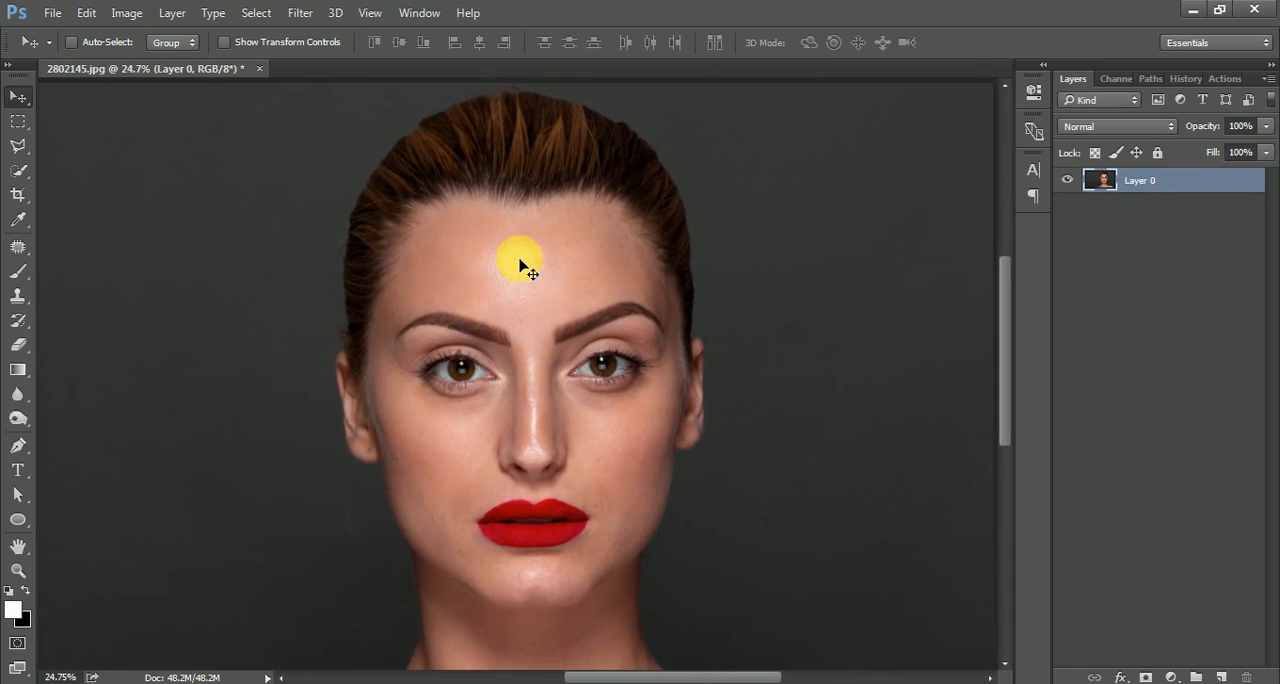
click(19, 148)
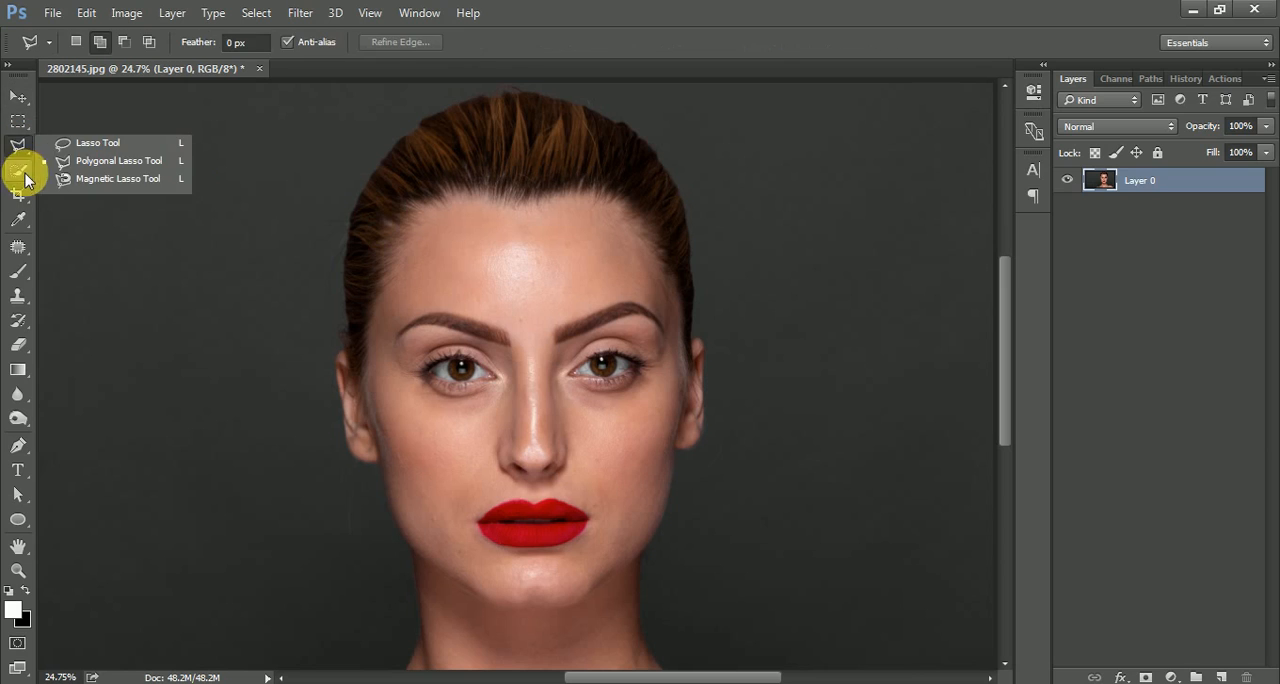
click(24, 176)
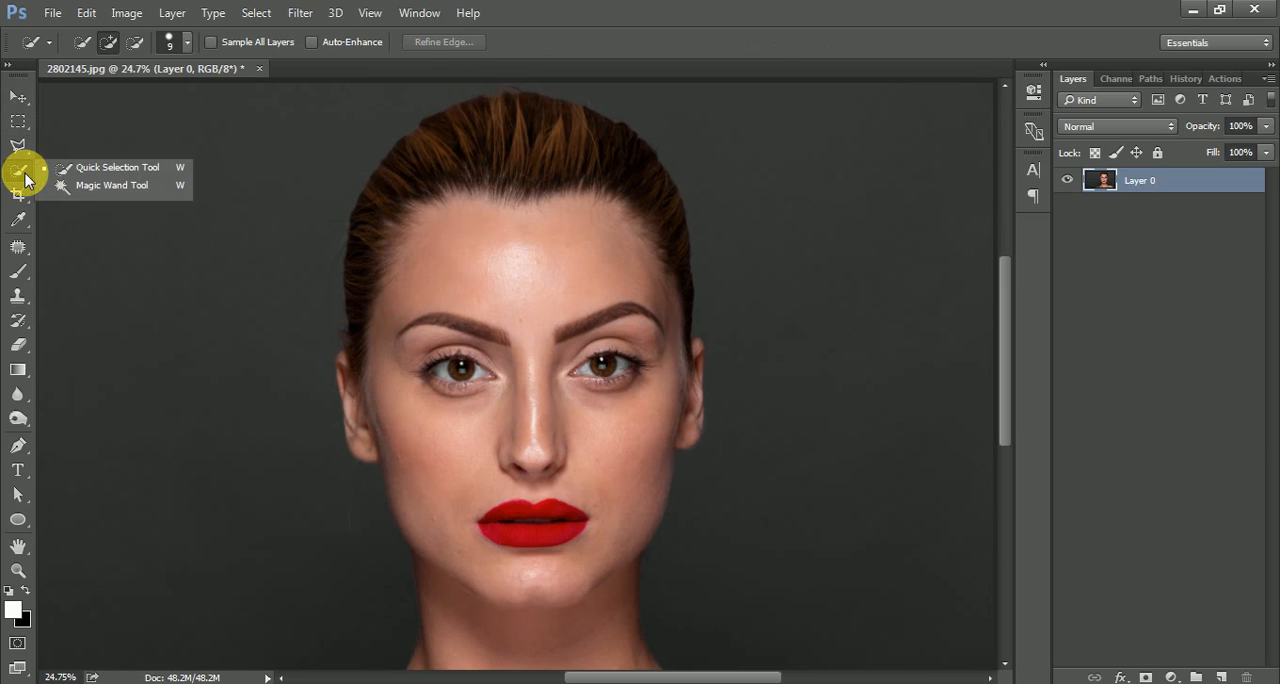
click(100, 170)
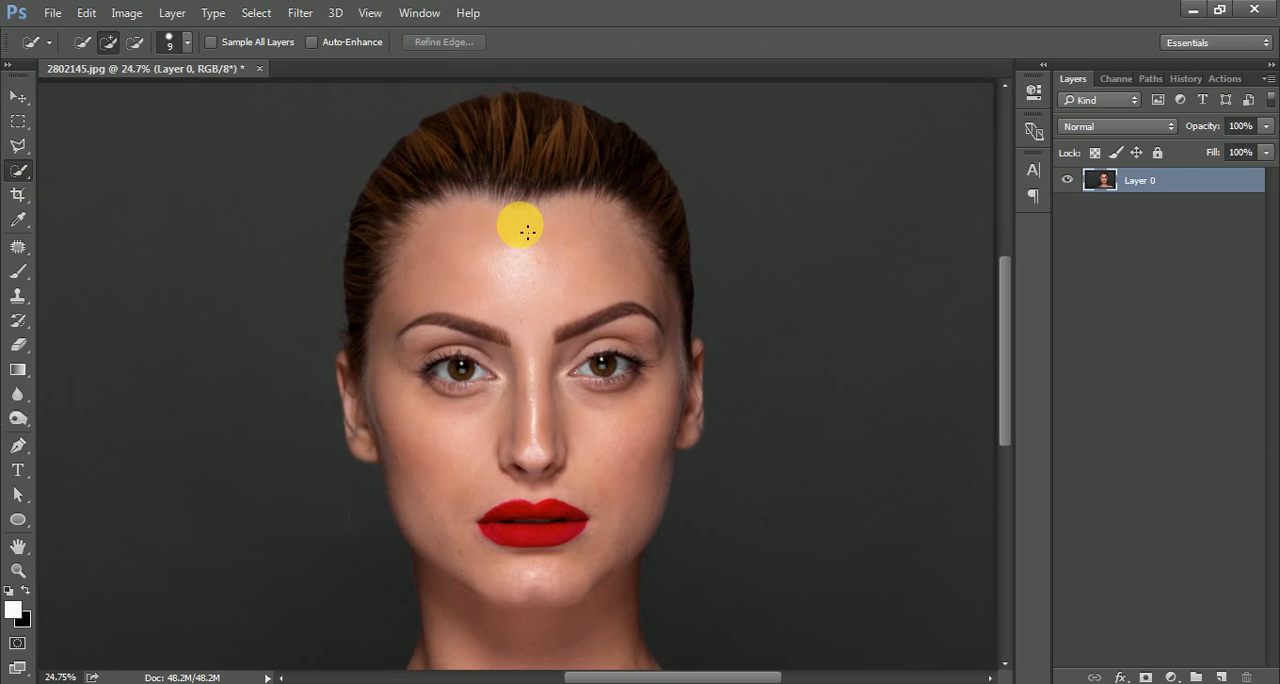
key(bracketright)
key(bracketright)
key(bracketright)
key(bracketright)
key(bracketright)
key(bracketright)
key(bracketright)
key(bracketright)
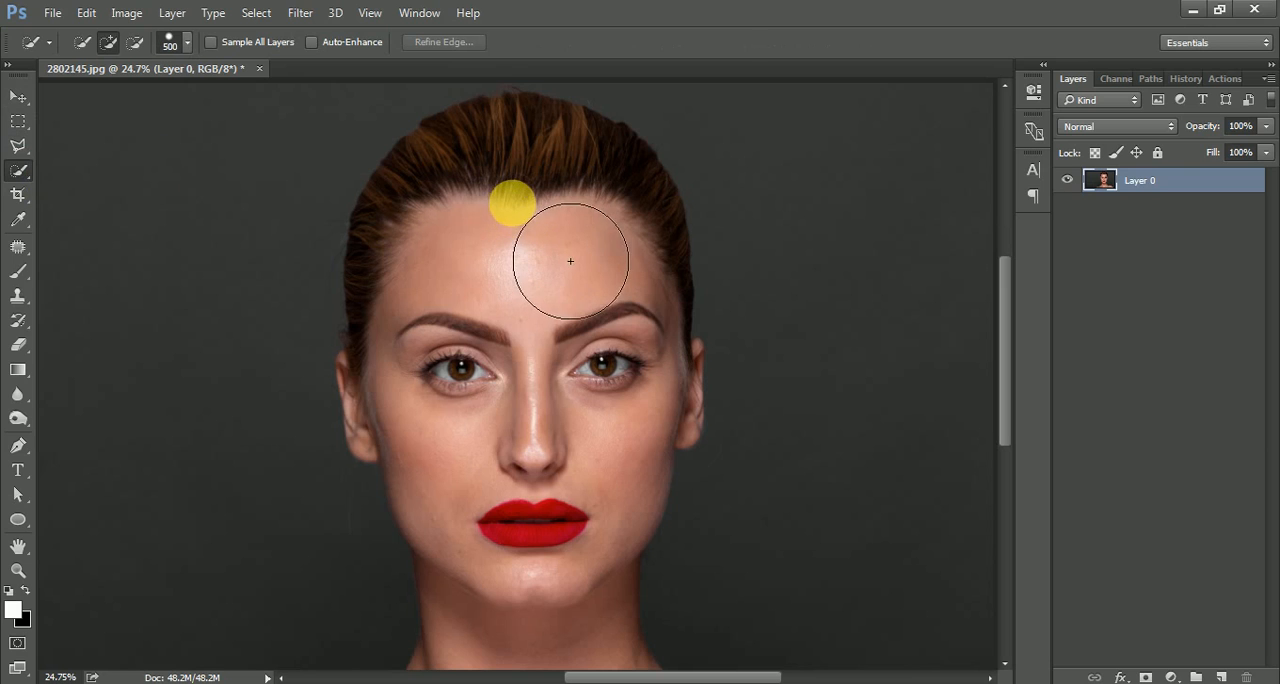
key(bracketleft)
key(bracketleft)
mouse_move(517, 198)
mouse_down()
mouse_move(507, 262)
mouse_move(540, 470)
mouse_move(475, 355)
mouse_move(424, 414)
mouse_move(489, 200)
mouse_move(593, 298)
mouse_move(621, 472)
mouse_move(664, 415)
mouse_move(600, 550)
mouse_move(573, 564)
mouse_move(569, 615)
mouse_move(495, 573)
mouse_move(575, 592)
mouse_move(527, 591)
mouse_move(596, 611)
mouse_move(423, 343)
mouse_up()
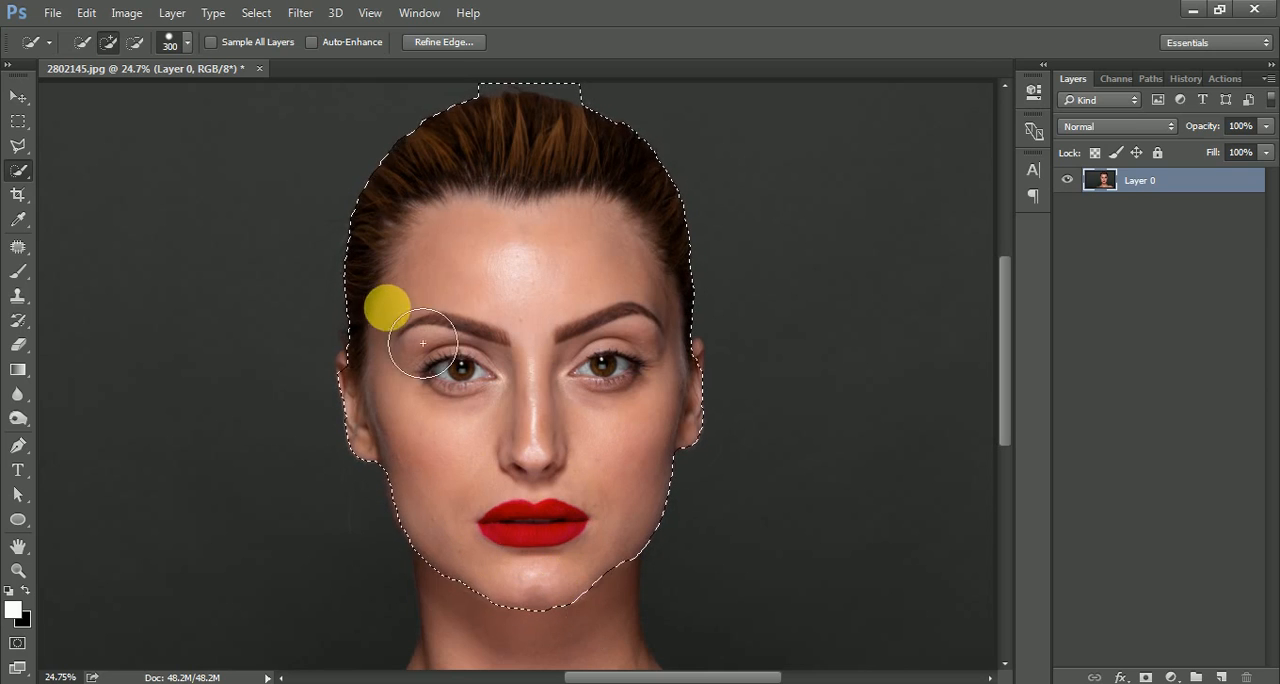
Add the missing outer edge and top of the ear on the photo's left side to the selection with the Polygonal Lasso.
click(18, 145)
scroll(340, 390, up, 3)
scroll(327, 330, up, 5)
drag(330, 470, 361, 349)
click(452, 502)
click(373, 475)
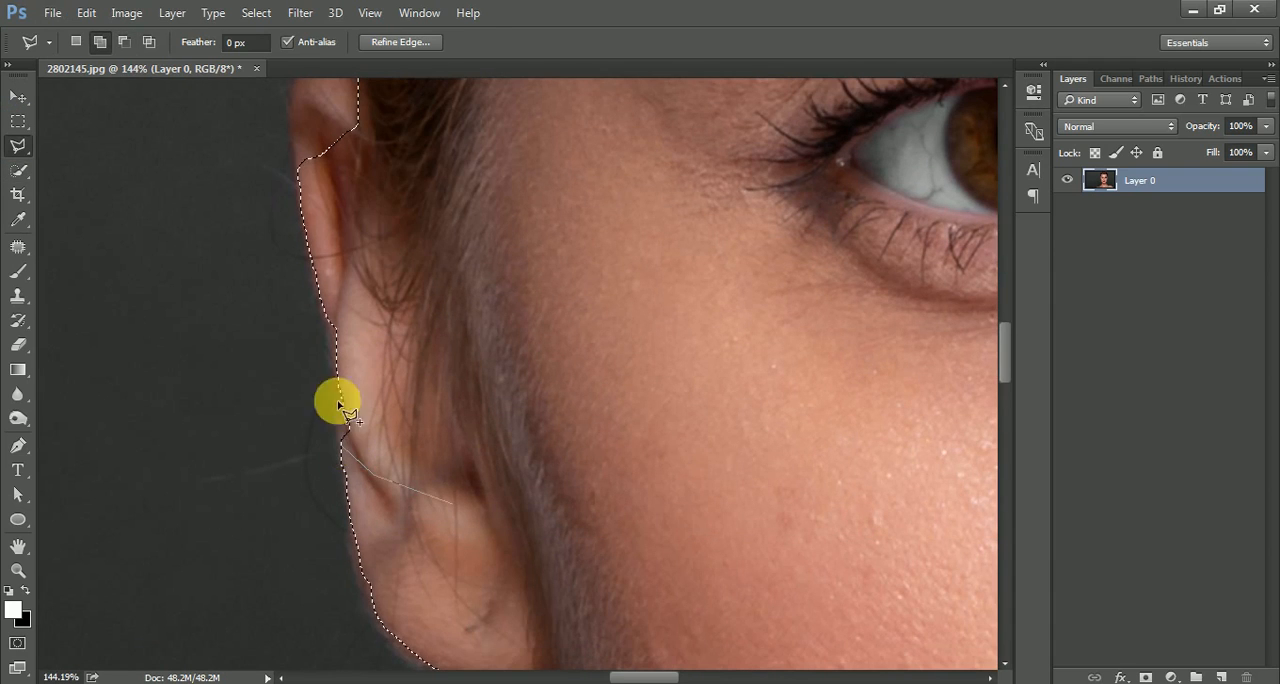
click(332, 348)
click(320, 320)
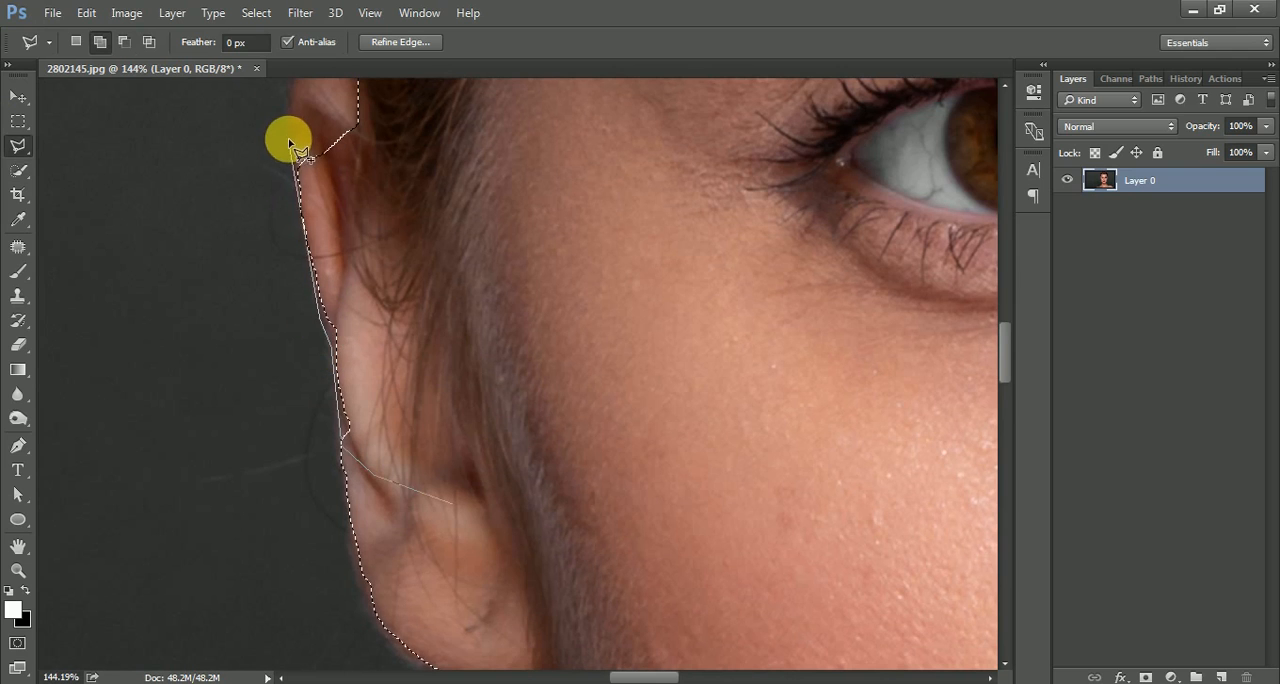
click(288, 138)
drag(288, 116, 277, 234)
click(280, 233)
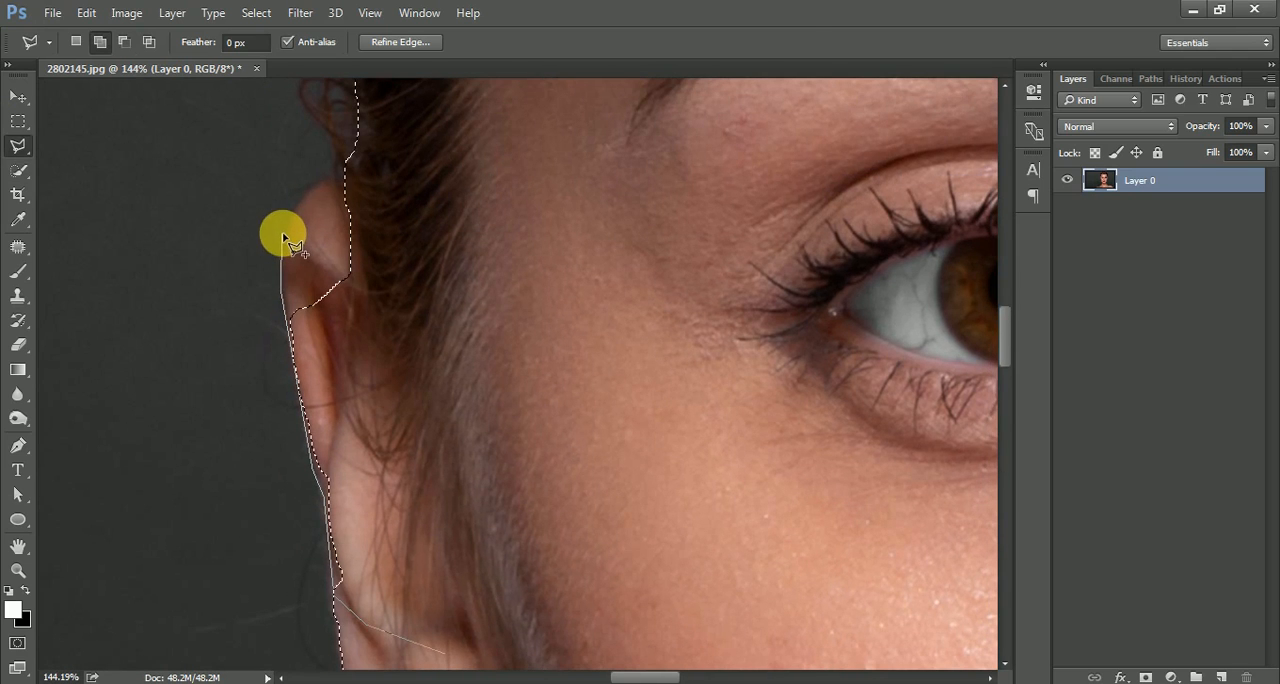
click(323, 182)
click(364, 180)
click(400, 208)
double_click(431, 250)
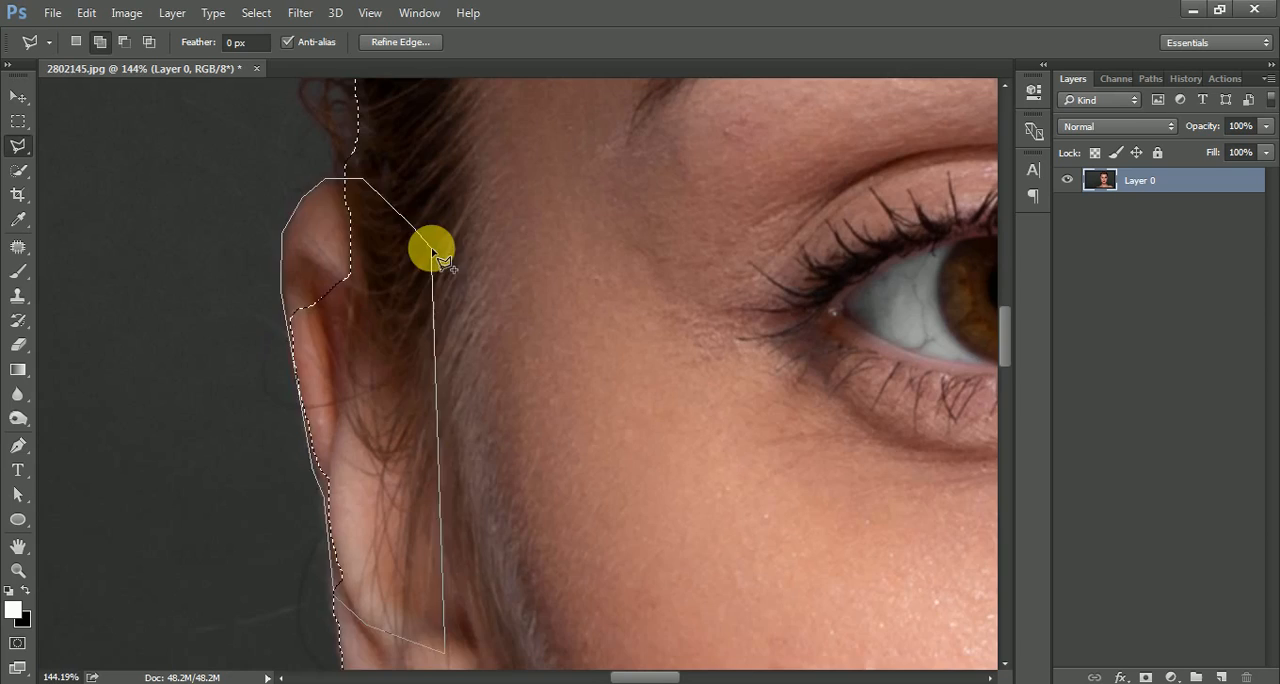
Add the missed strip along the jawline on the photo's left side, from below the earlobe to the chin, to the selection.
scroll(393, 231, down, 3)
scroll(386, 233, down, 3)
scroll(383, 195, up, 4)
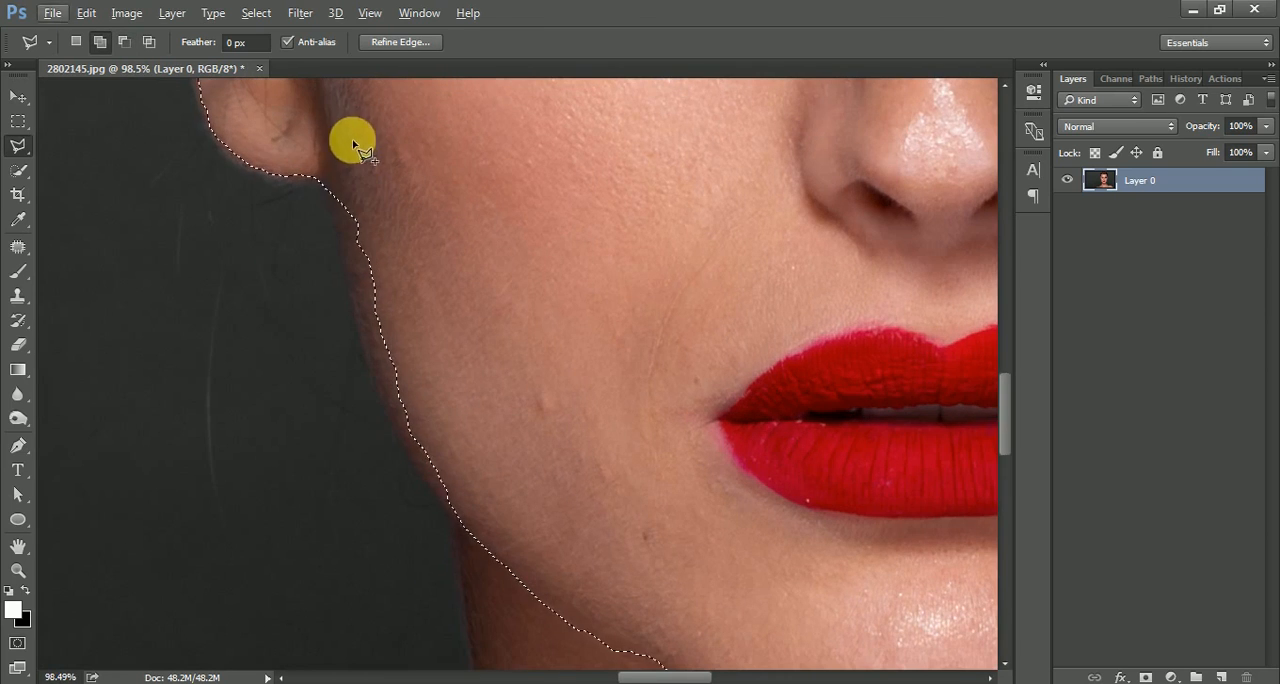
shift+click(349, 132)
click(329, 181)
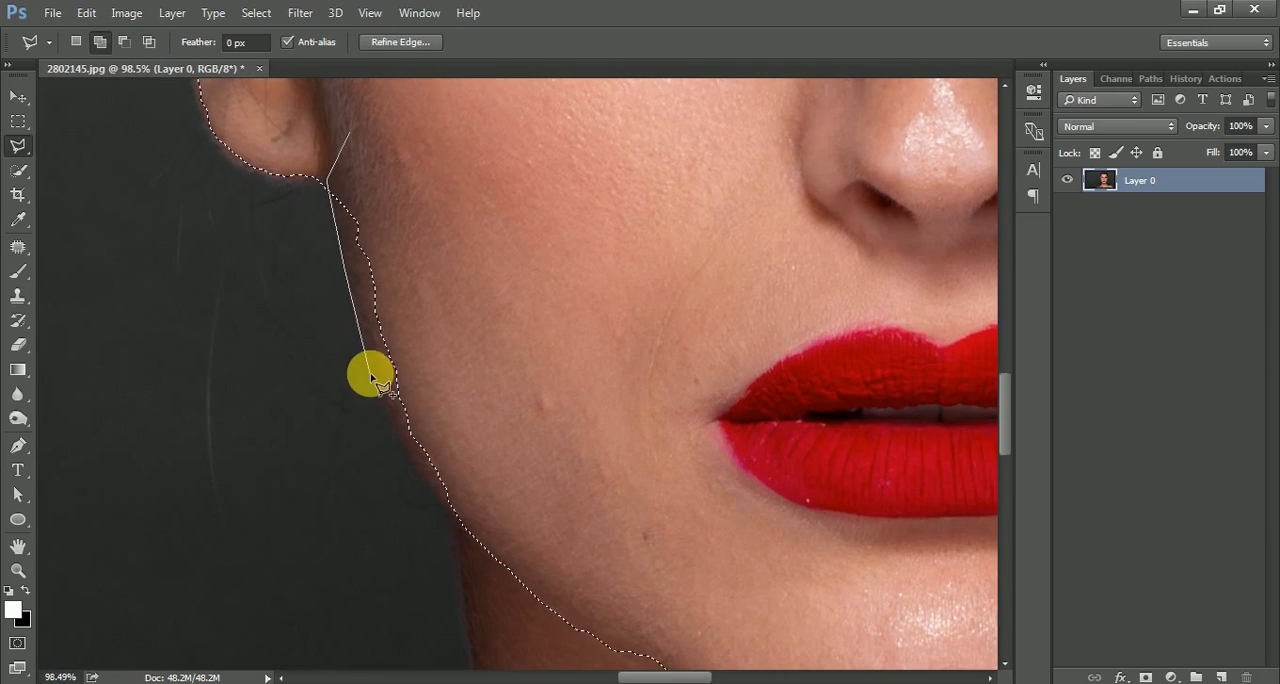
click(399, 446)
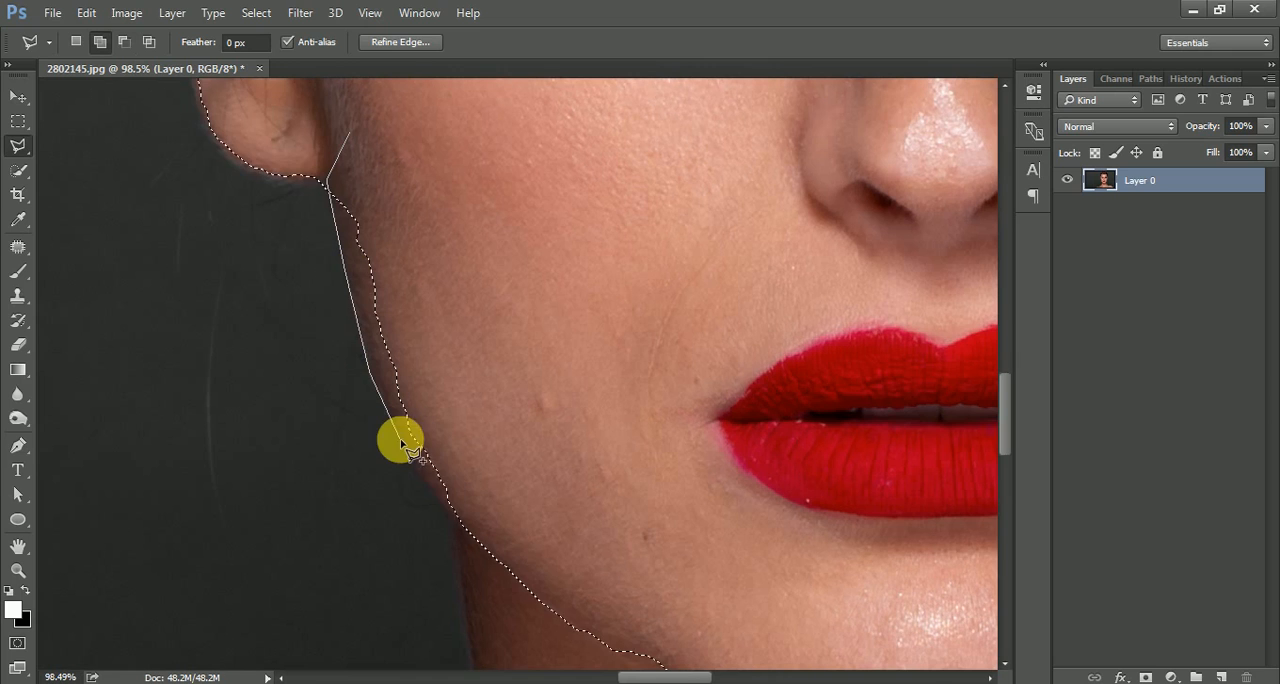
click(481, 553)
scroll(355, 278, down, 5)
scroll(340, 265, right, 3)
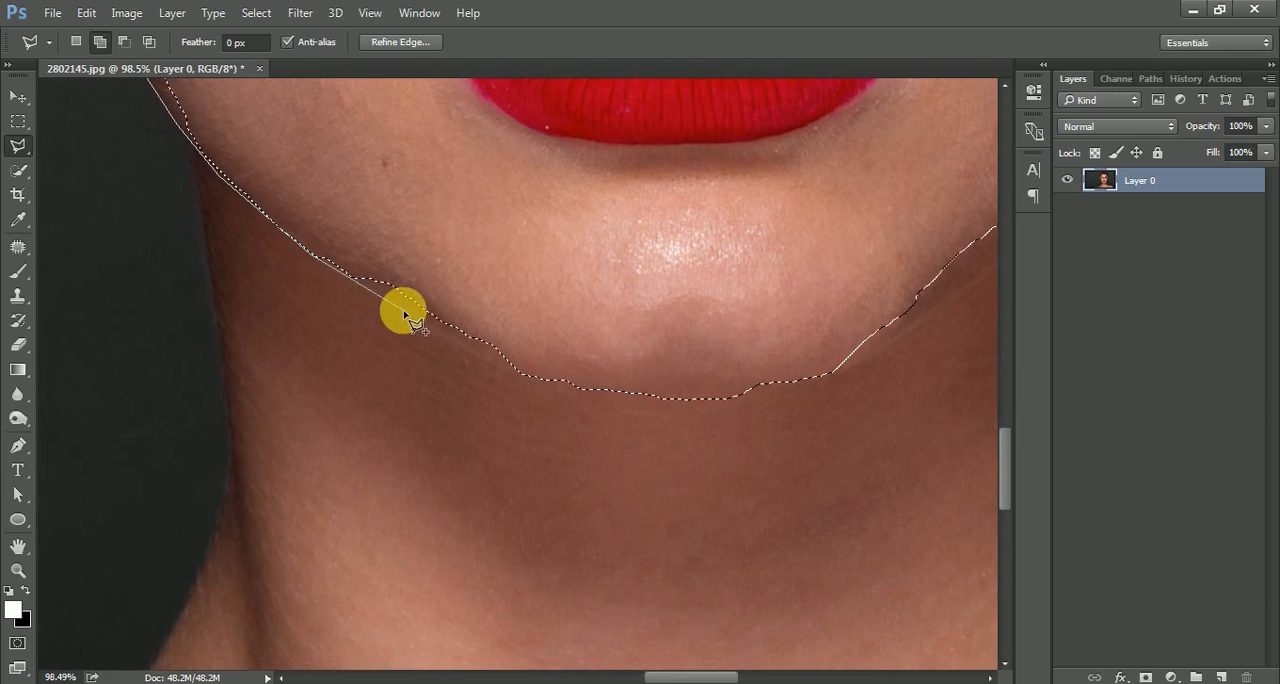
click(505, 368)
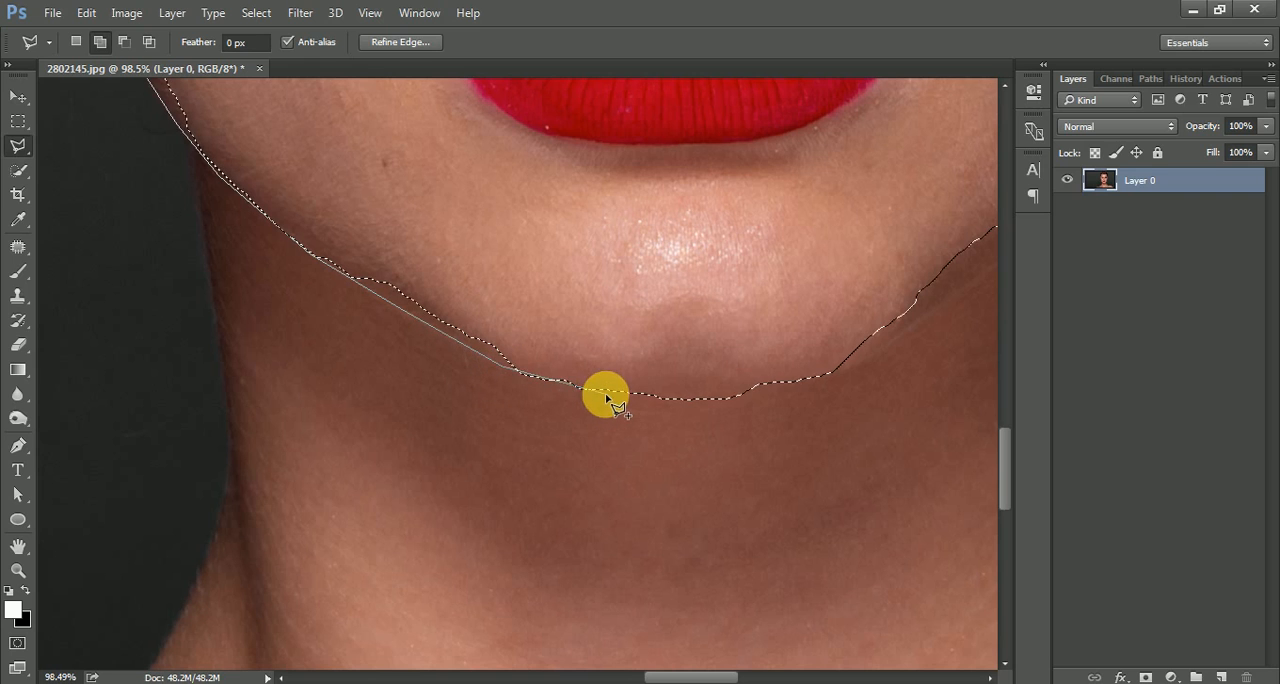
click(606, 397)
click(692, 330)
double_click(638, 220)
Add the missed skin under the chin and along the jawline on the photo's right side to the selection.
drag(646, 322, 245, 360)
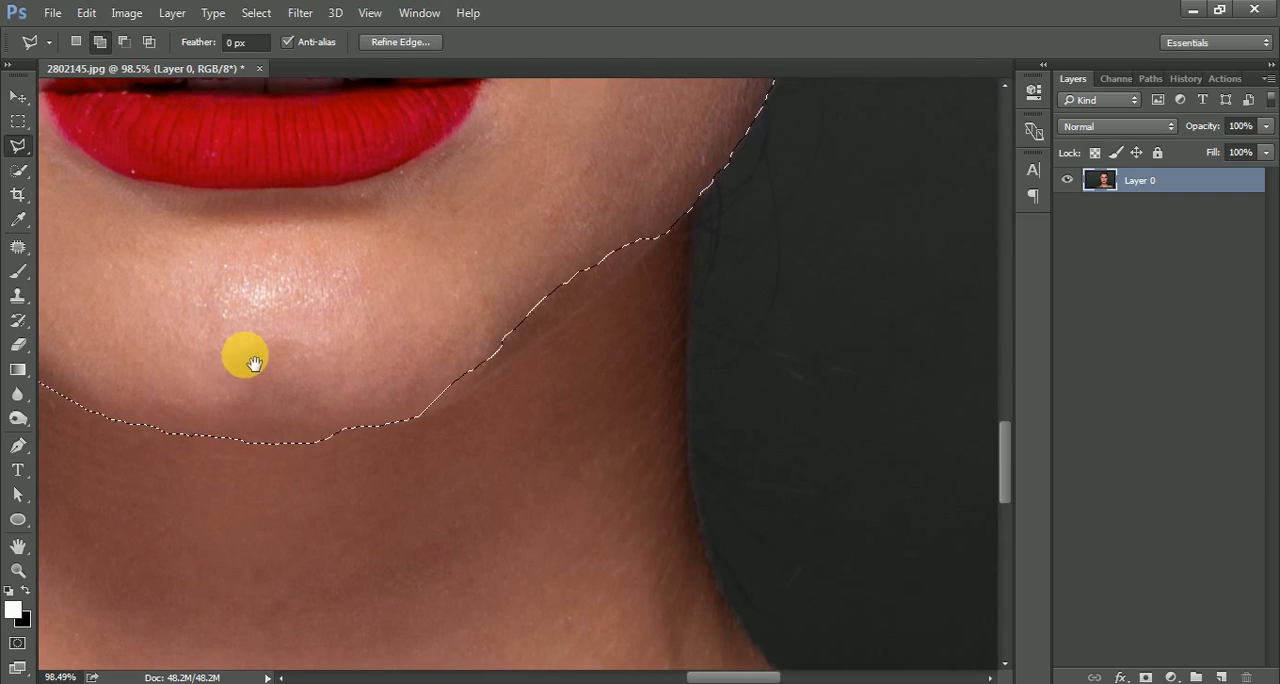
click(88, 373)
click(147, 427)
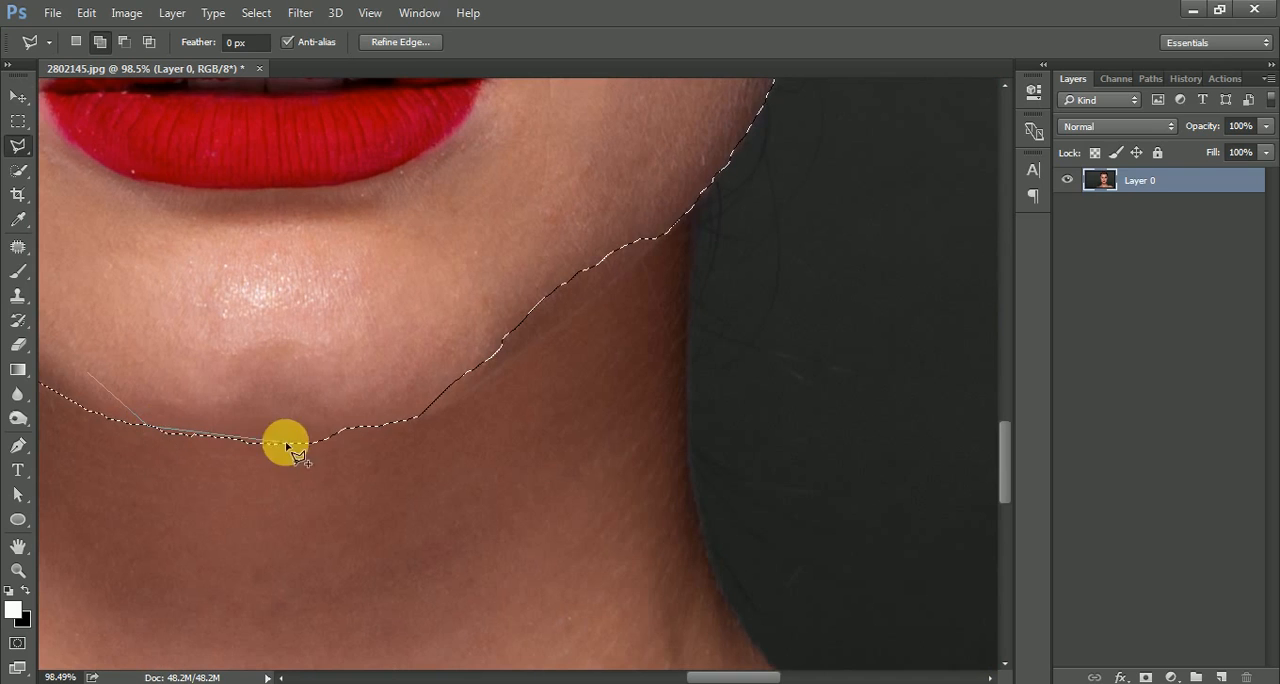
click(306, 444)
click(415, 420)
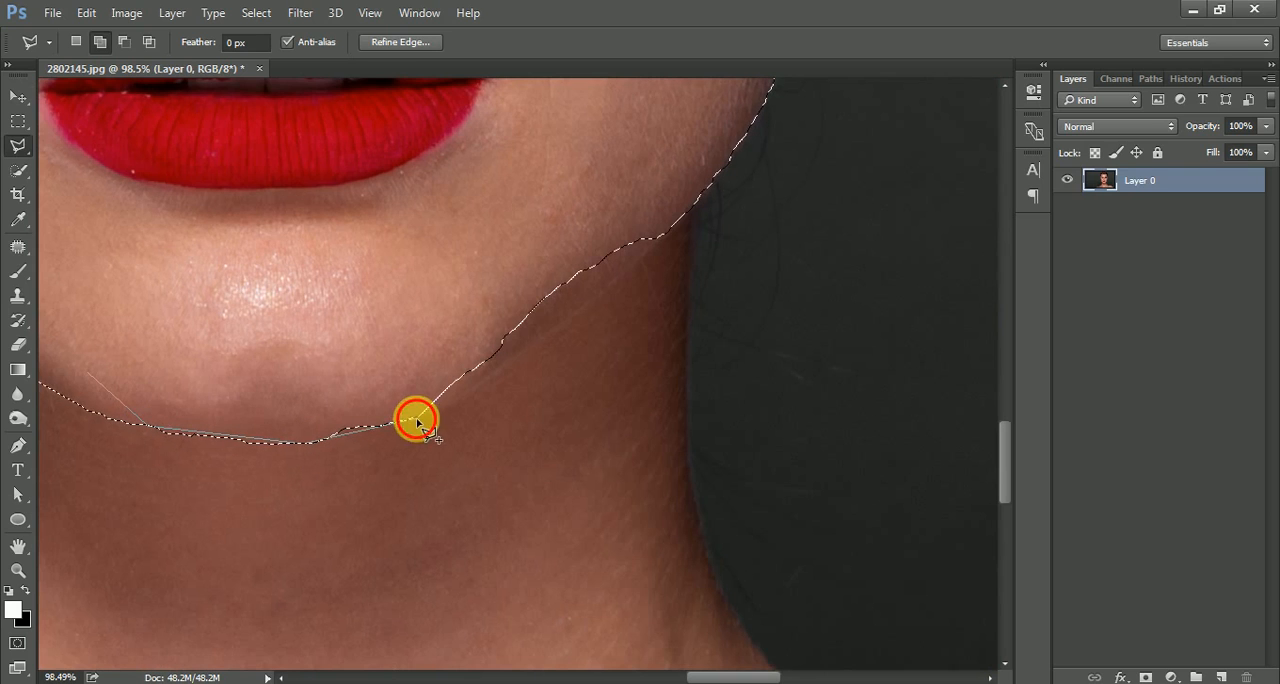
click(470, 391)
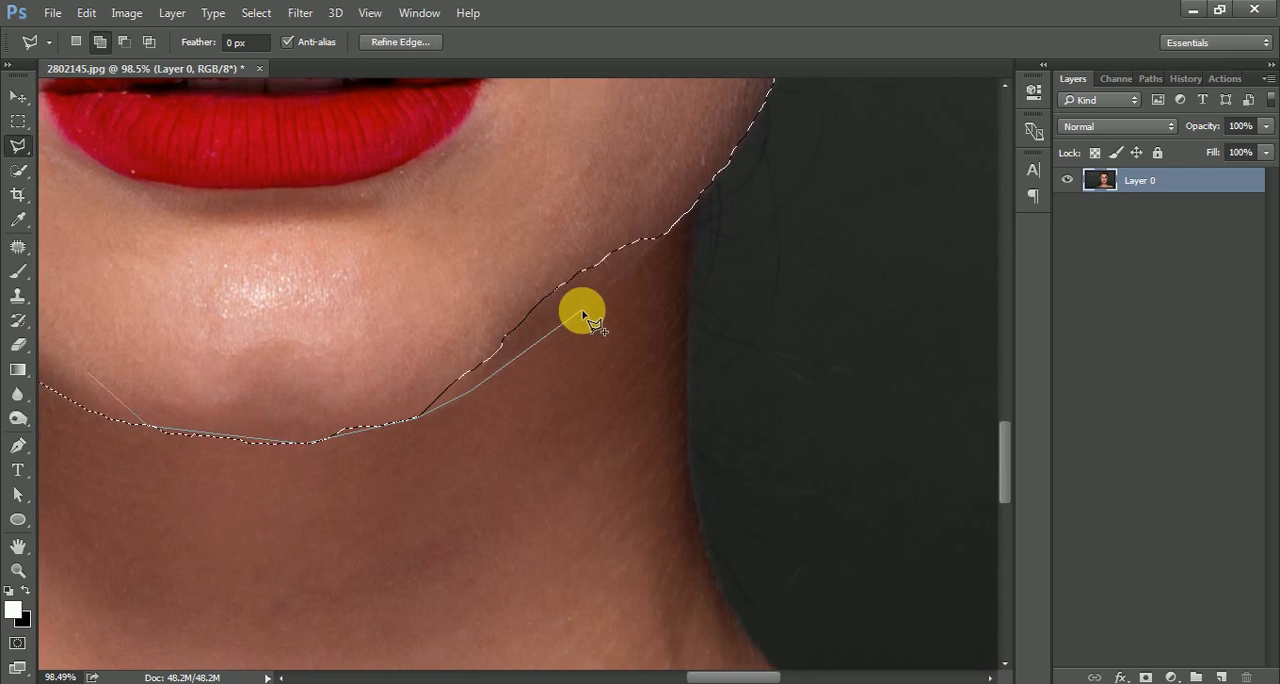
click(586, 309)
drag(675, 248, 508, 451)
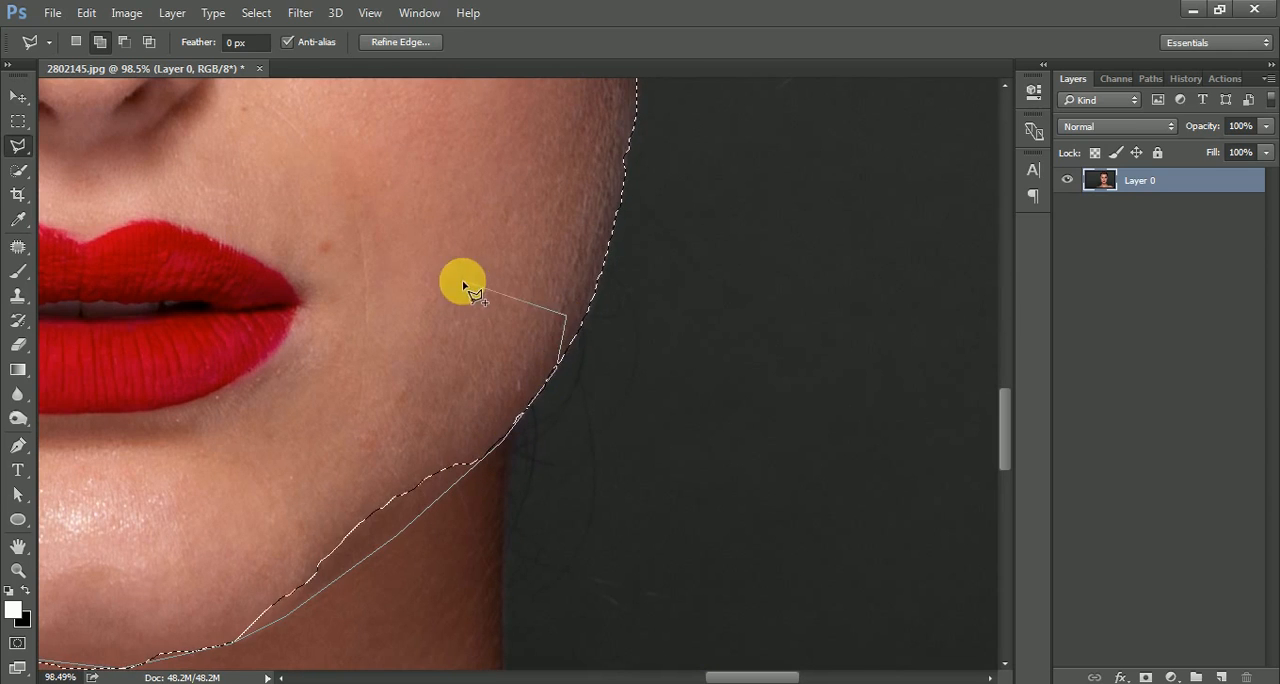
Add the full outline of the ear on the photo's right side, from earlobe to top, to the selection.
mouse_move(460, 290)
mouse_down()
mouse_move(437, 371)
mouse_move(437, 480)
mouse_up()
drag(550, 175, 541, 319)
click(553, 474)
click(575, 516)
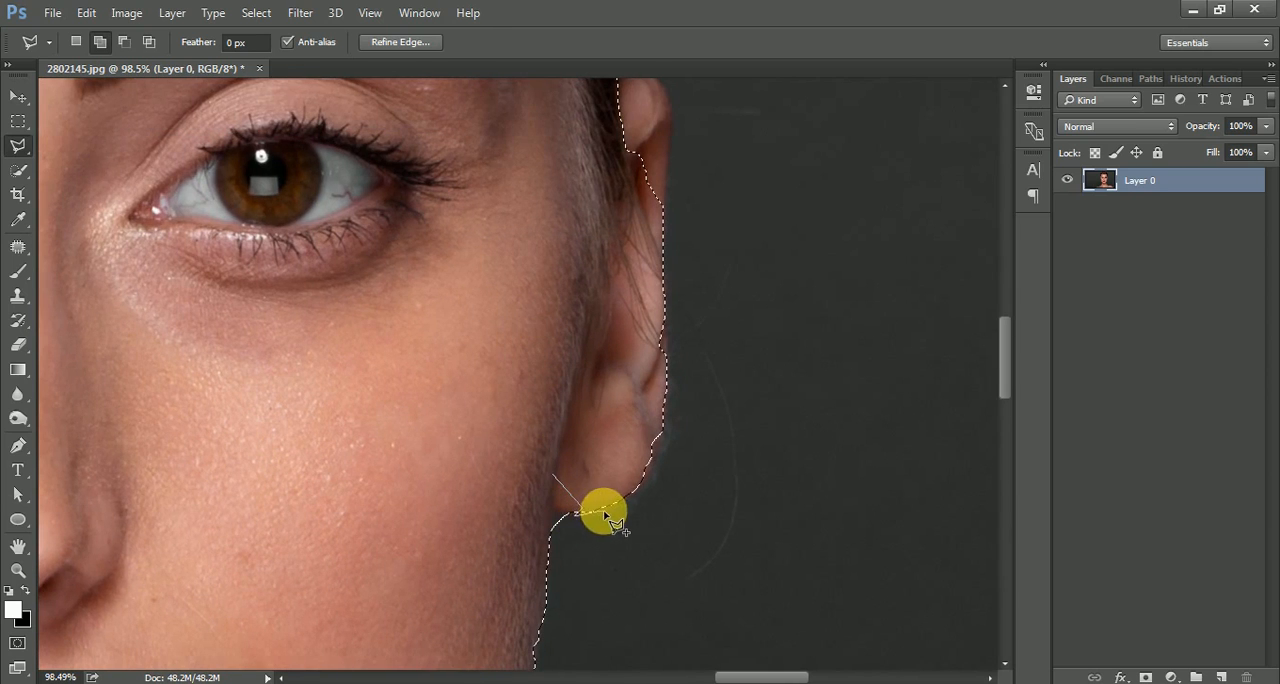
click(608, 510)
click(645, 488)
click(661, 453)
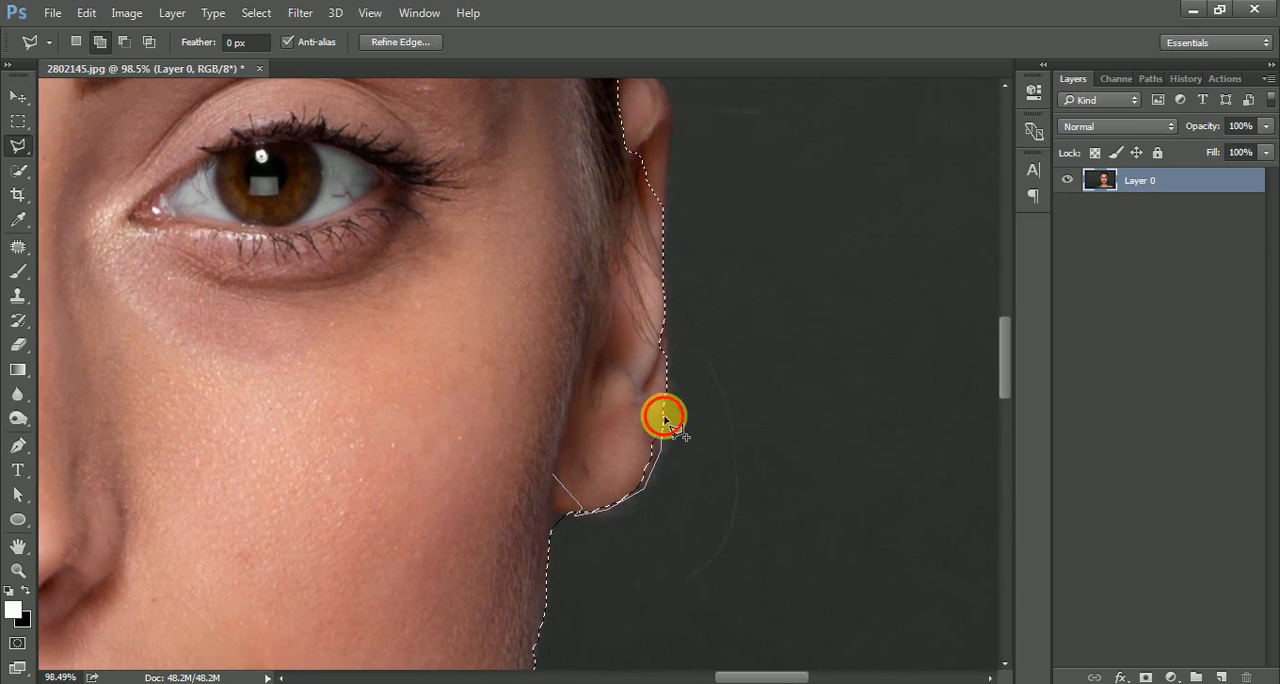
drag(666, 160, 657, 292)
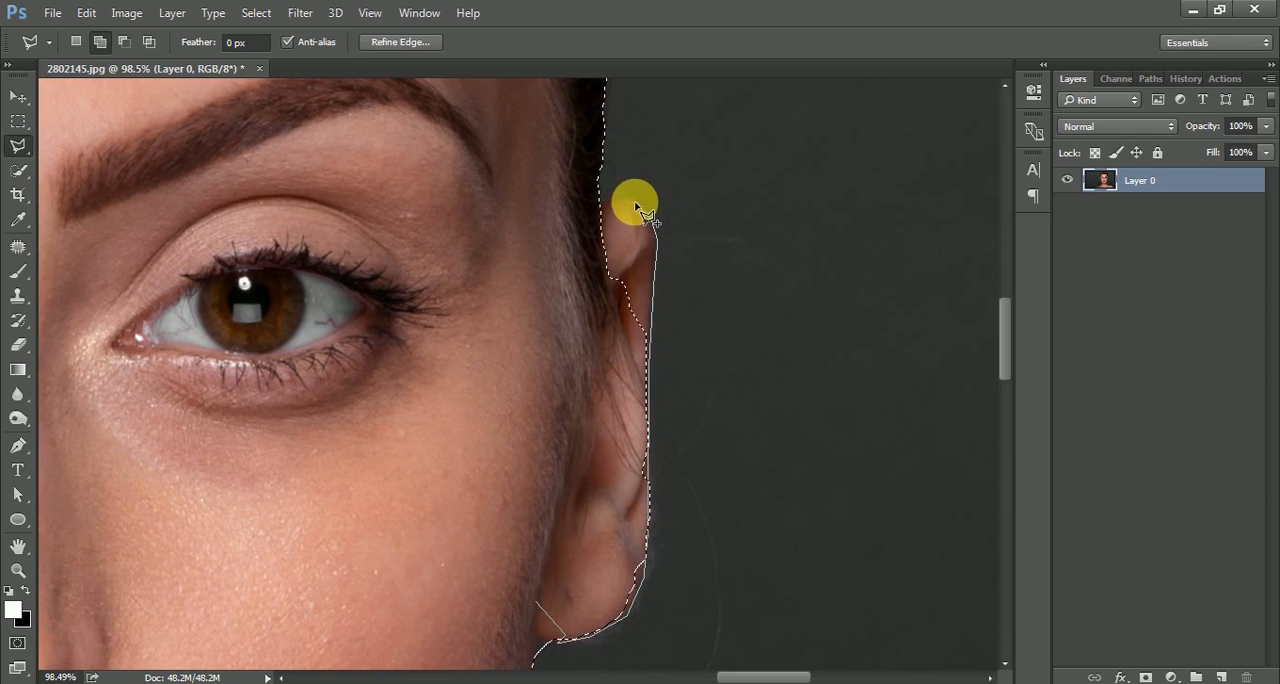
double_click(581, 206)
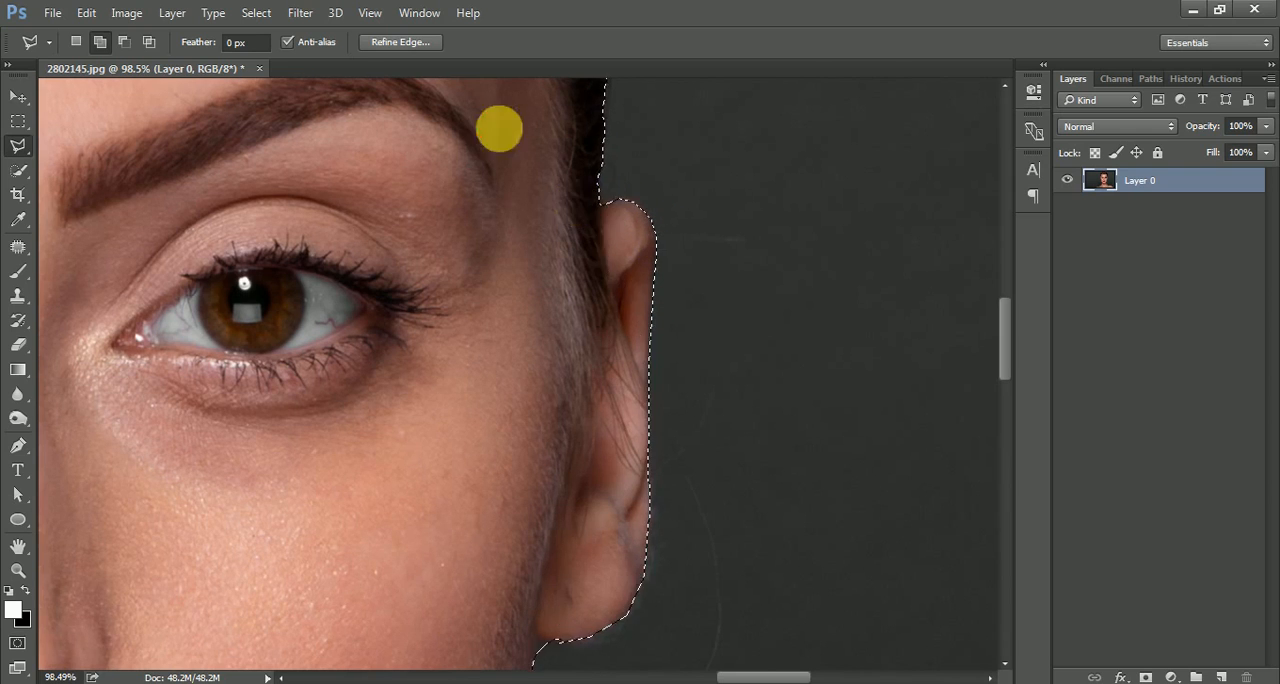
Subtract the boxy background area above the hair from the selection with the Polygonal Lasso, following the top hair edge.
drag(500, 130, 557, 450)
drag(472, 180, 627, 517)
mouse_move(521, 296)
mouse_down()
mouse_move(566, 437)
mouse_move(600, 680)
mouse_up()
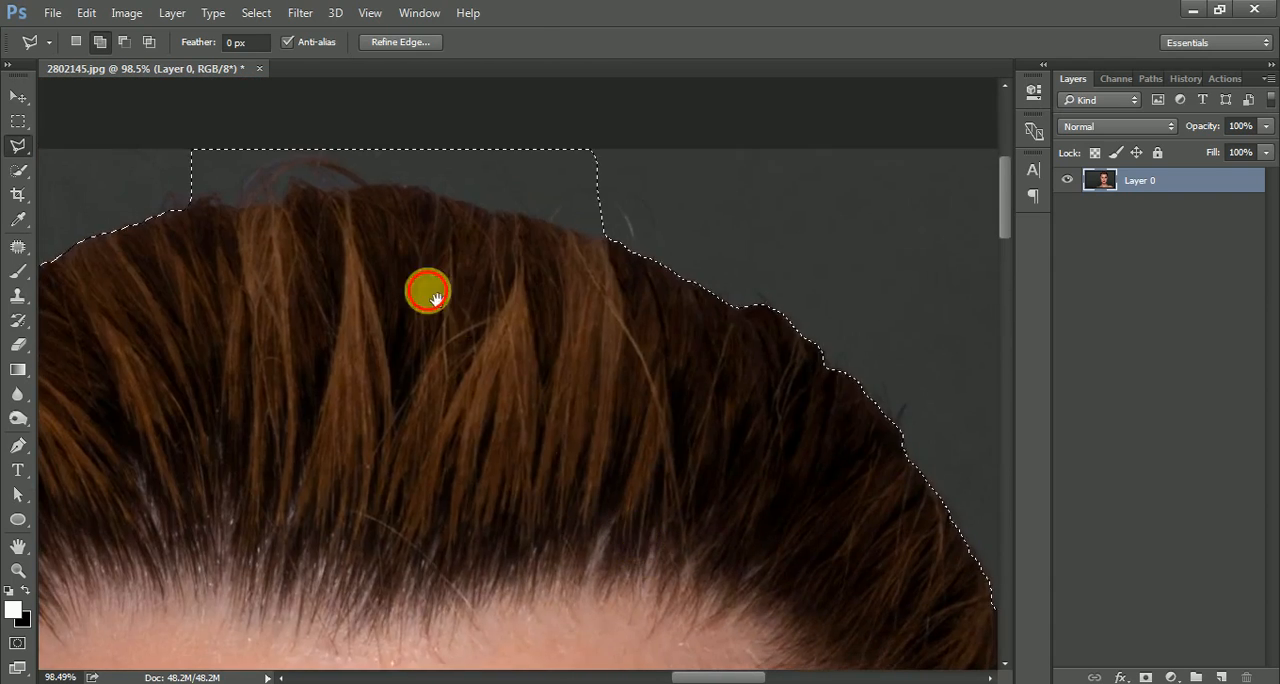
drag(429, 289, 486, 366)
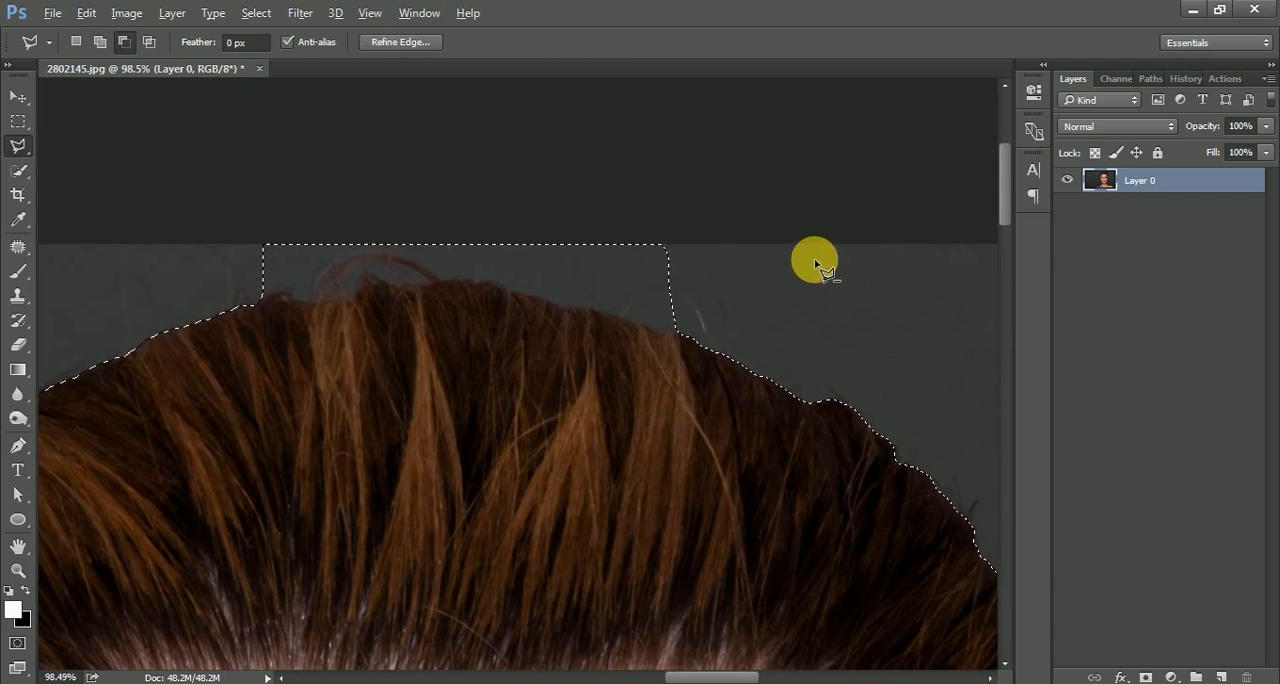
click(99, 43)
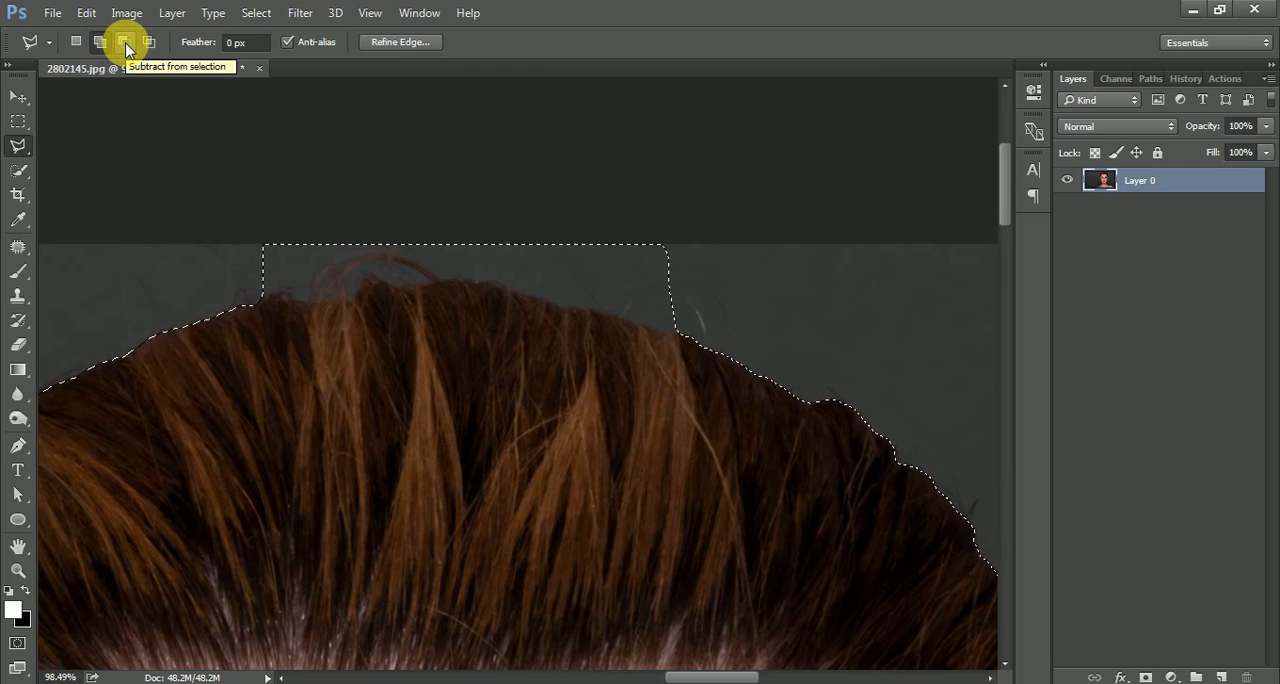
click(843, 308)
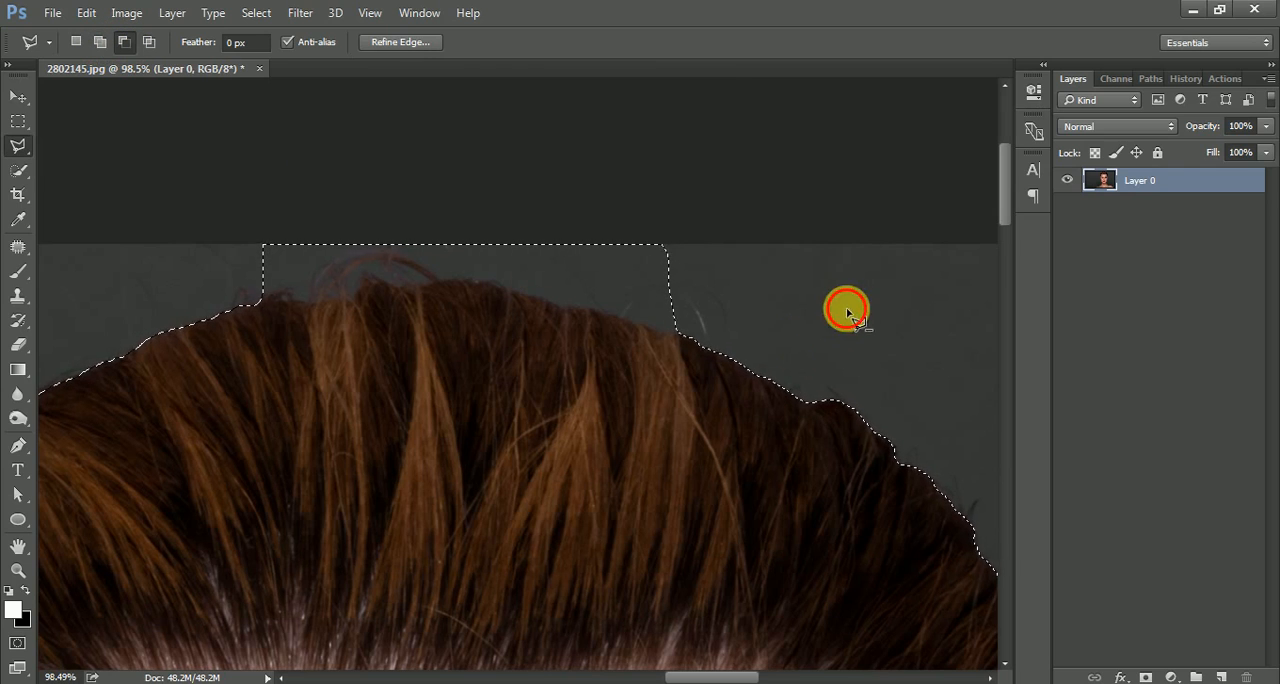
click(678, 333)
click(588, 312)
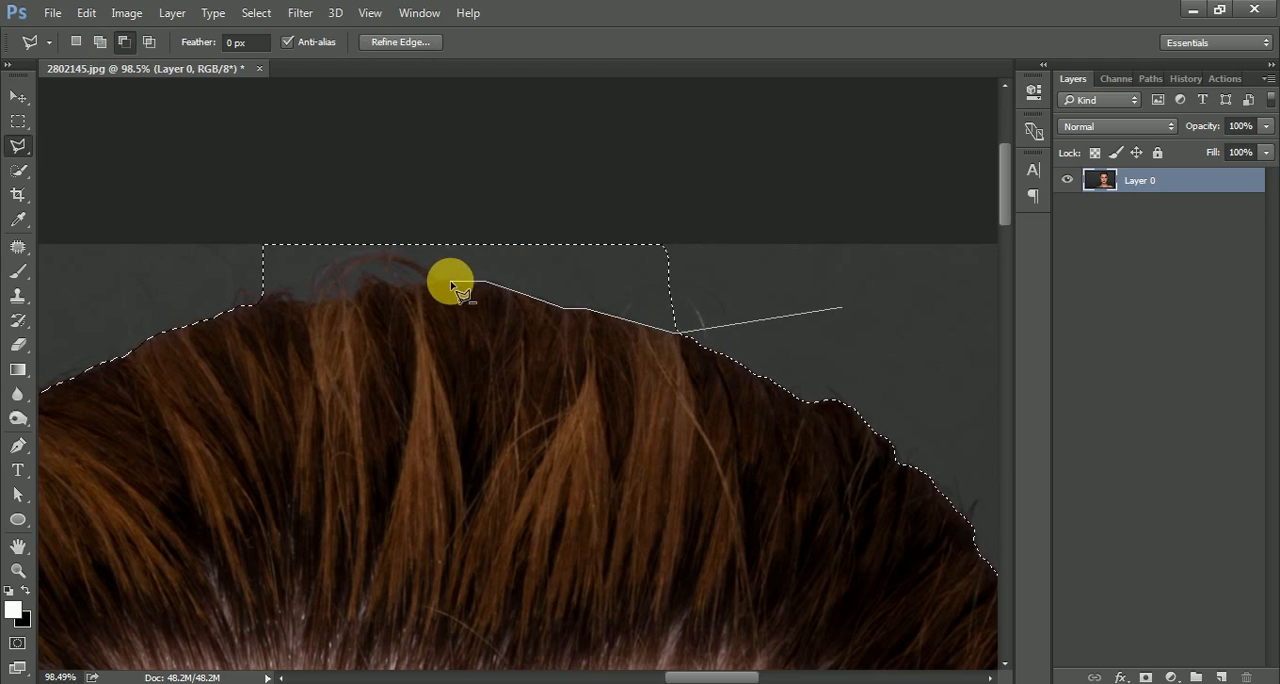
click(372, 285)
click(349, 298)
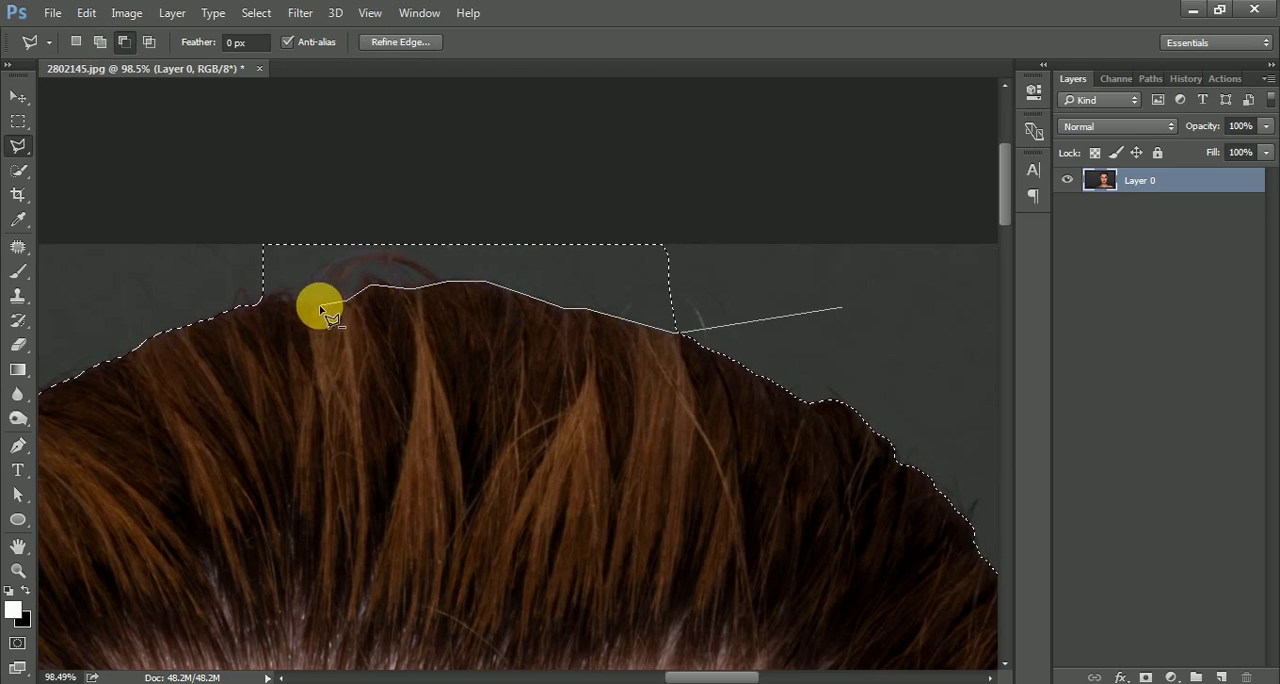
click(223, 298)
click(194, 237)
click(198, 183)
click(312, 123)
click(763, 123)
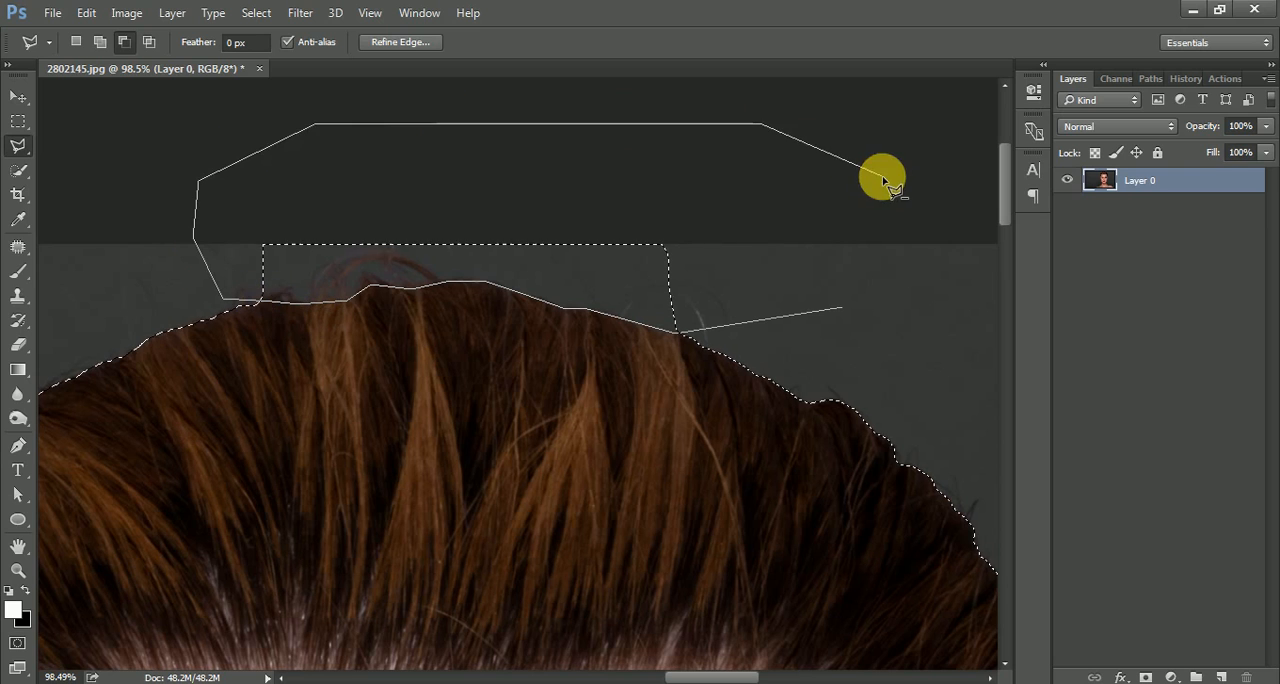
double_click(881, 179)
scroll(540, 249, down, 10)
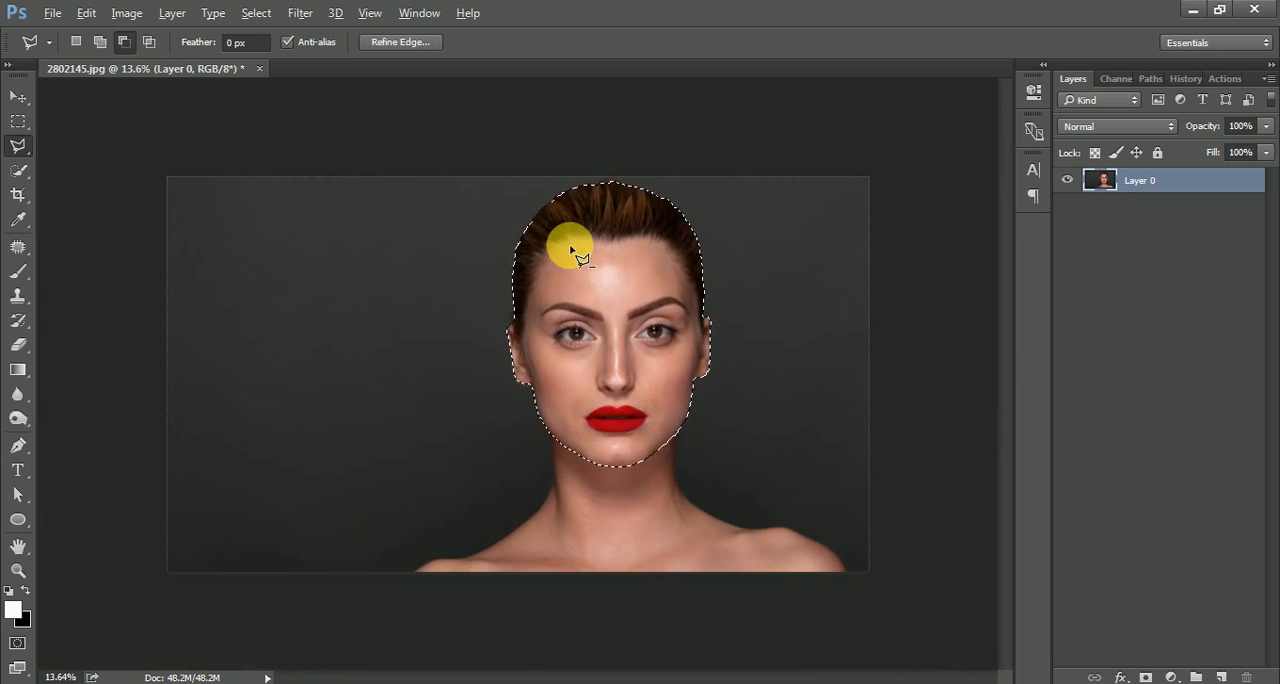
scroll(571, 247, up, 1)
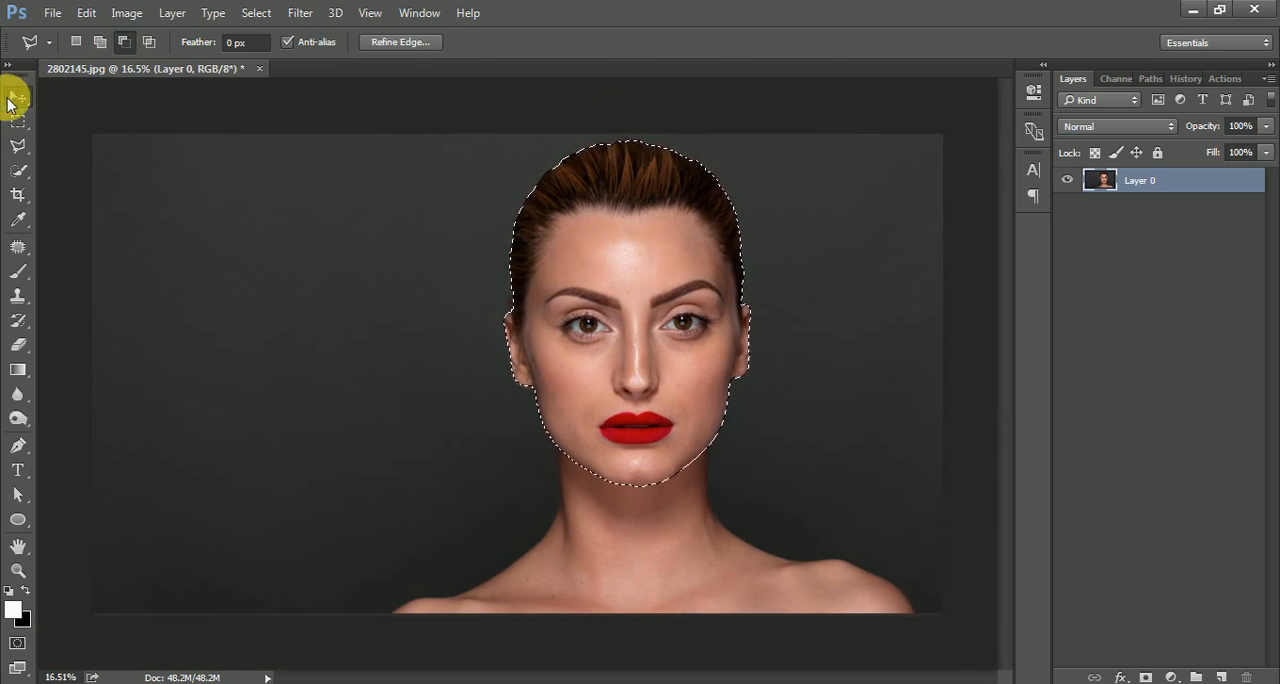
Mask the photo layer to the head selection and move the cut-out head to about the middle of the canvas.
click(18, 96)
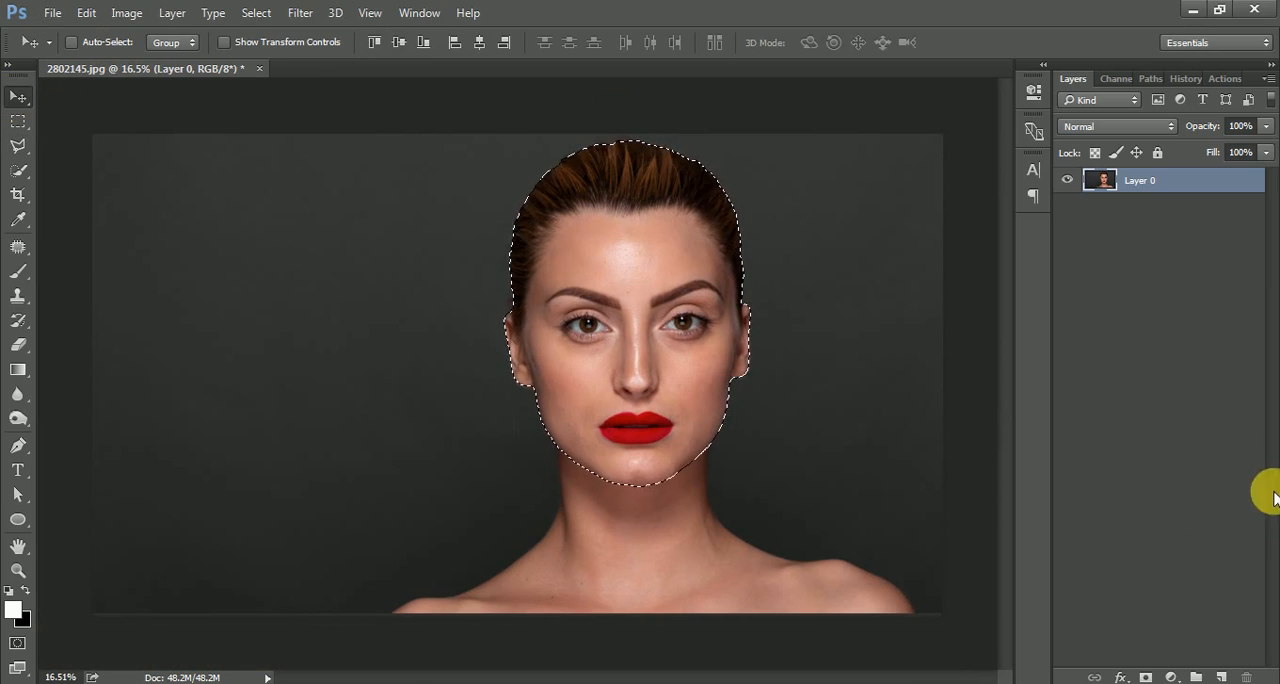
click(1146, 677)
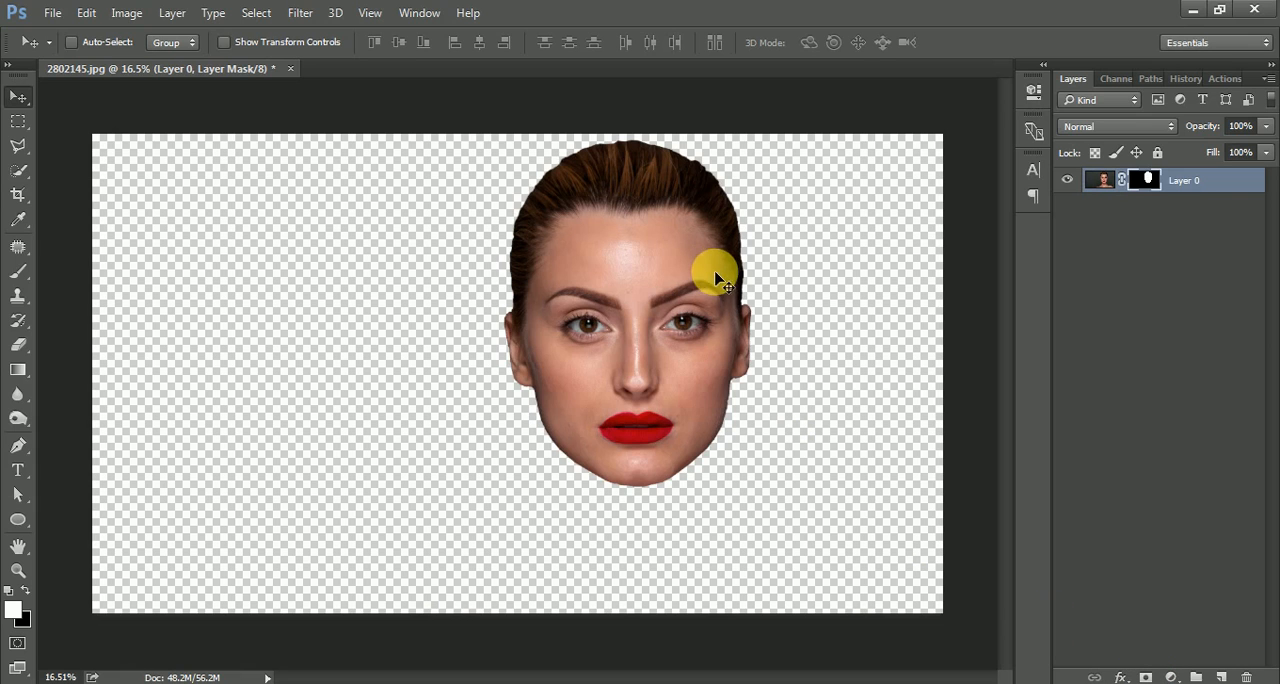
drag(605, 291, 533, 318)
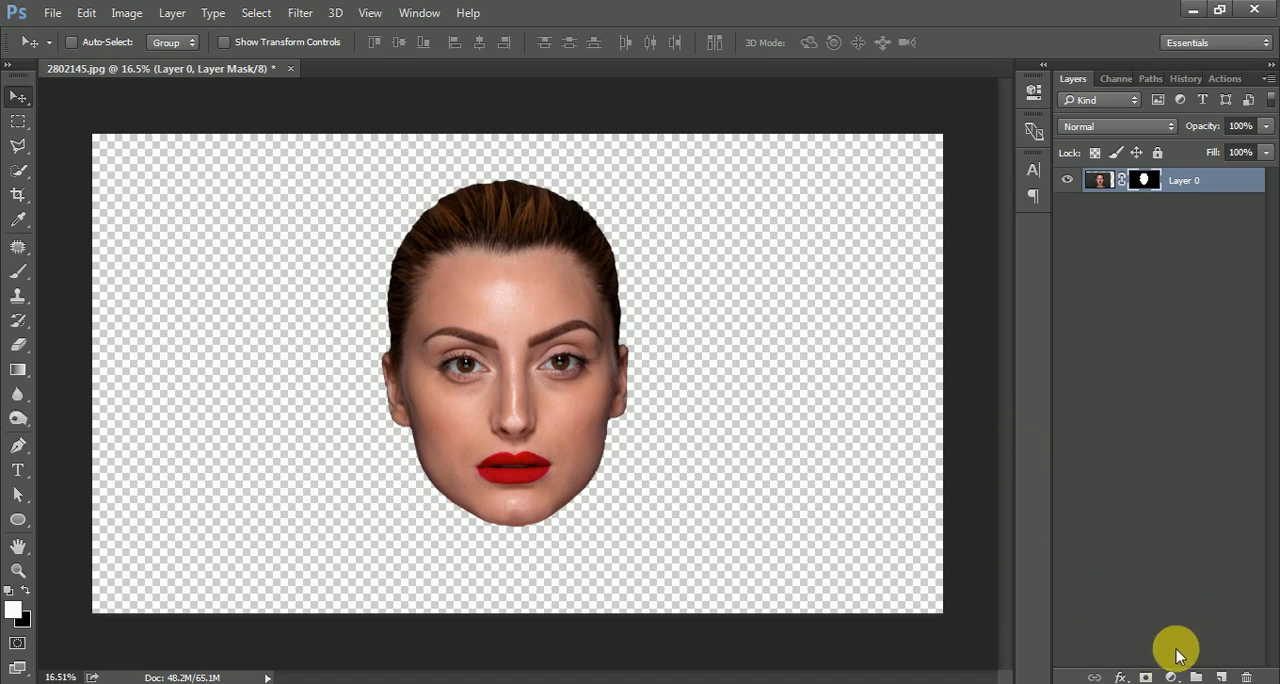
Add a Gradient Fill layer using the black-to-white preset gradient.
click(1172, 677)
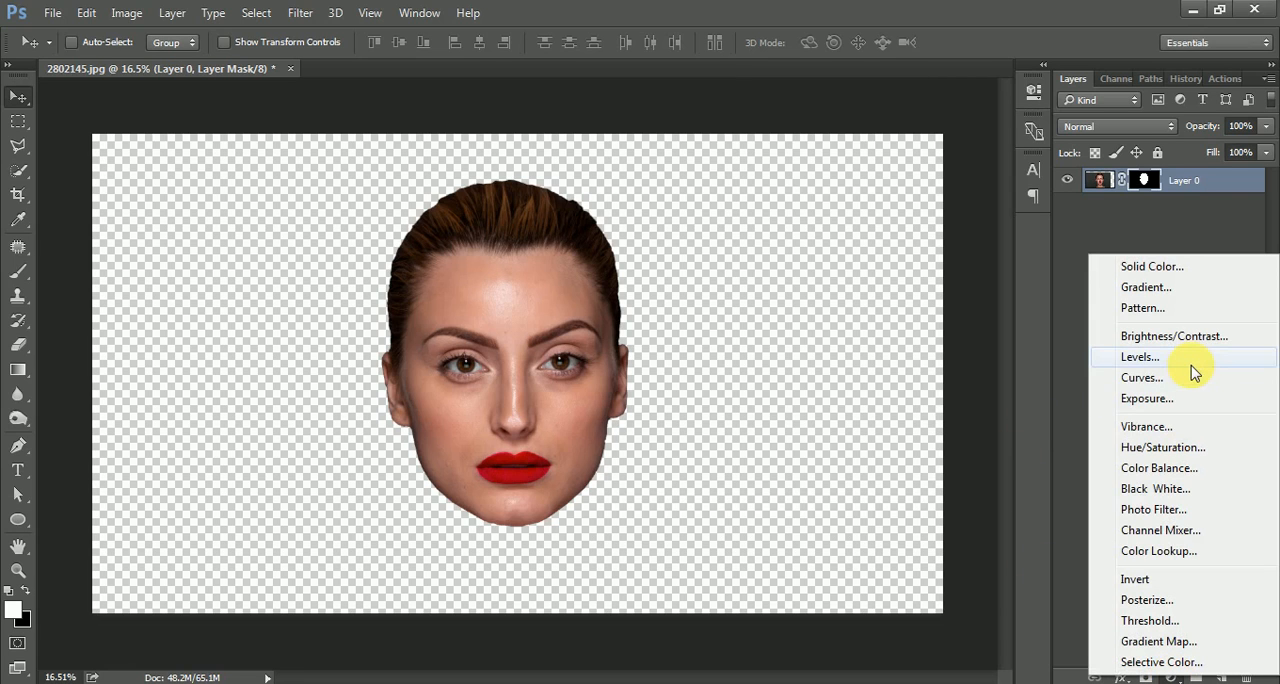
click(1187, 297)
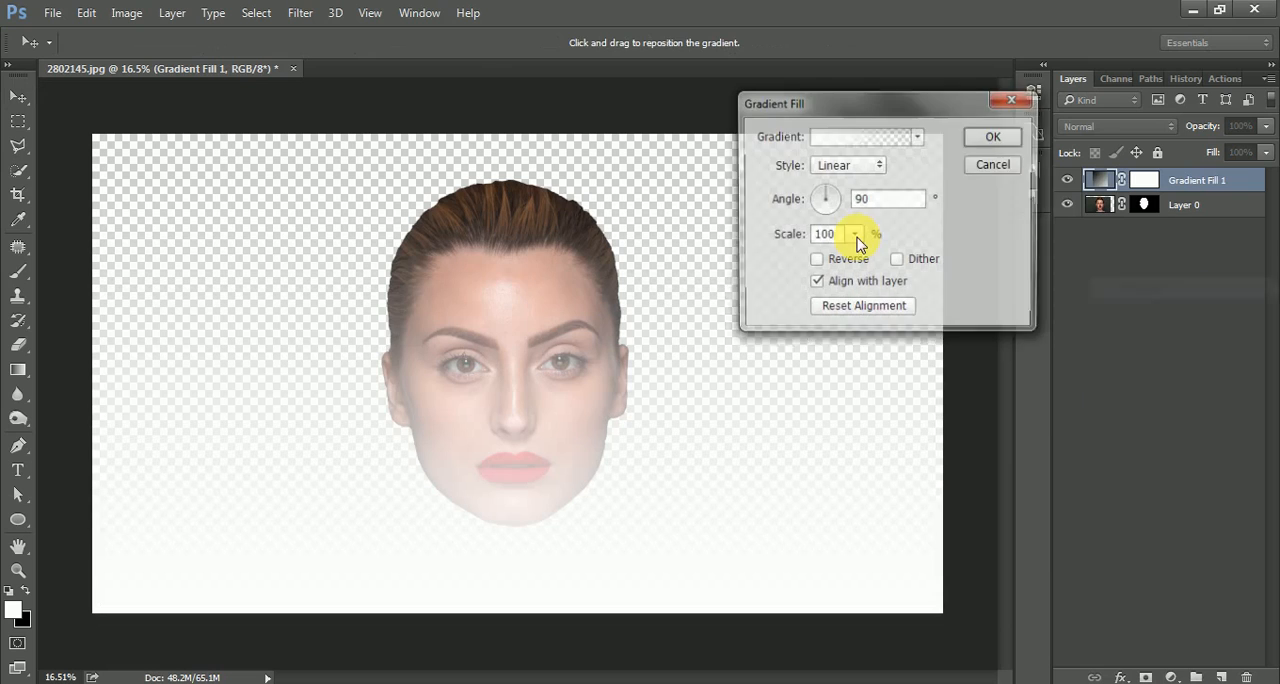
click(850, 136)
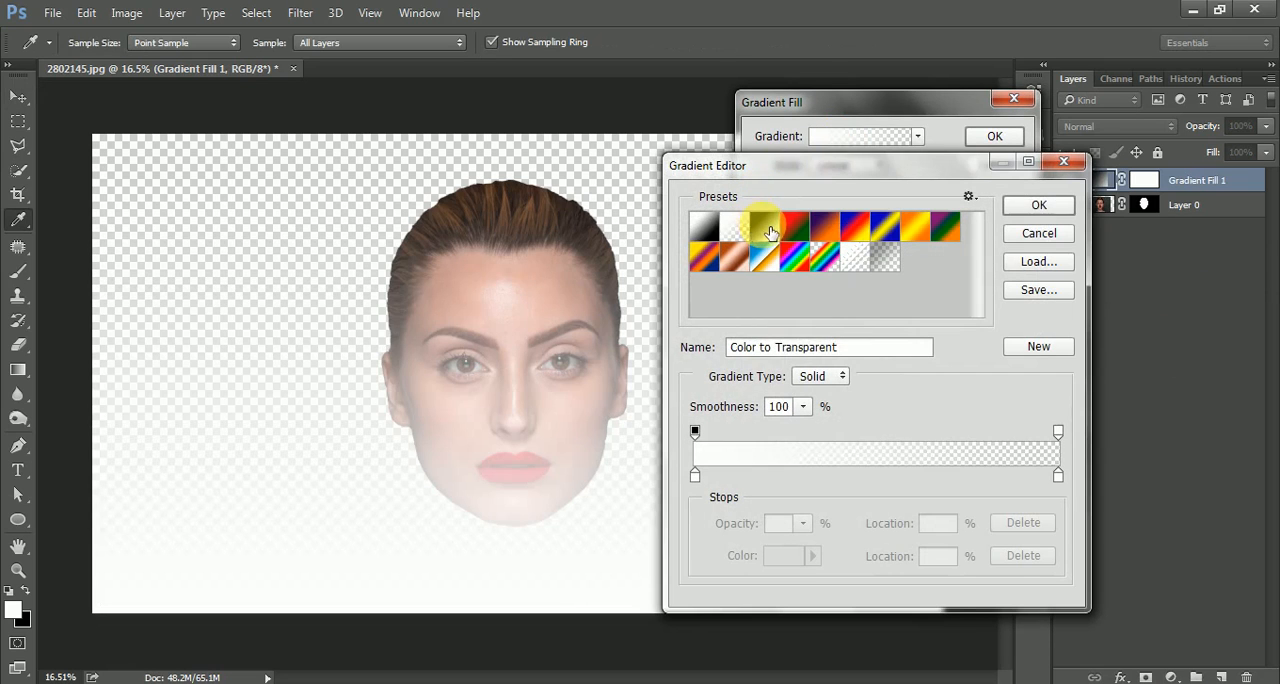
click(770, 232)
click(1038, 206)
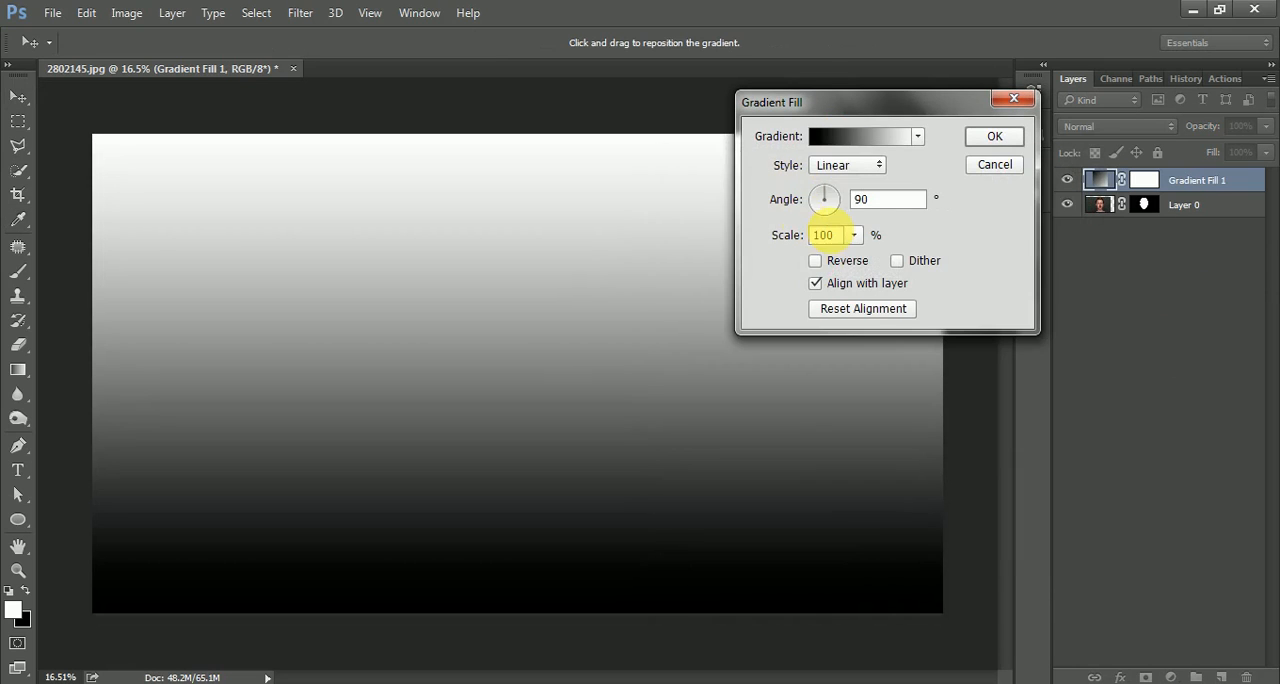
Make the gradient fill radial and reversed, with a scale of 278%.
click(848, 165)
click(838, 197)
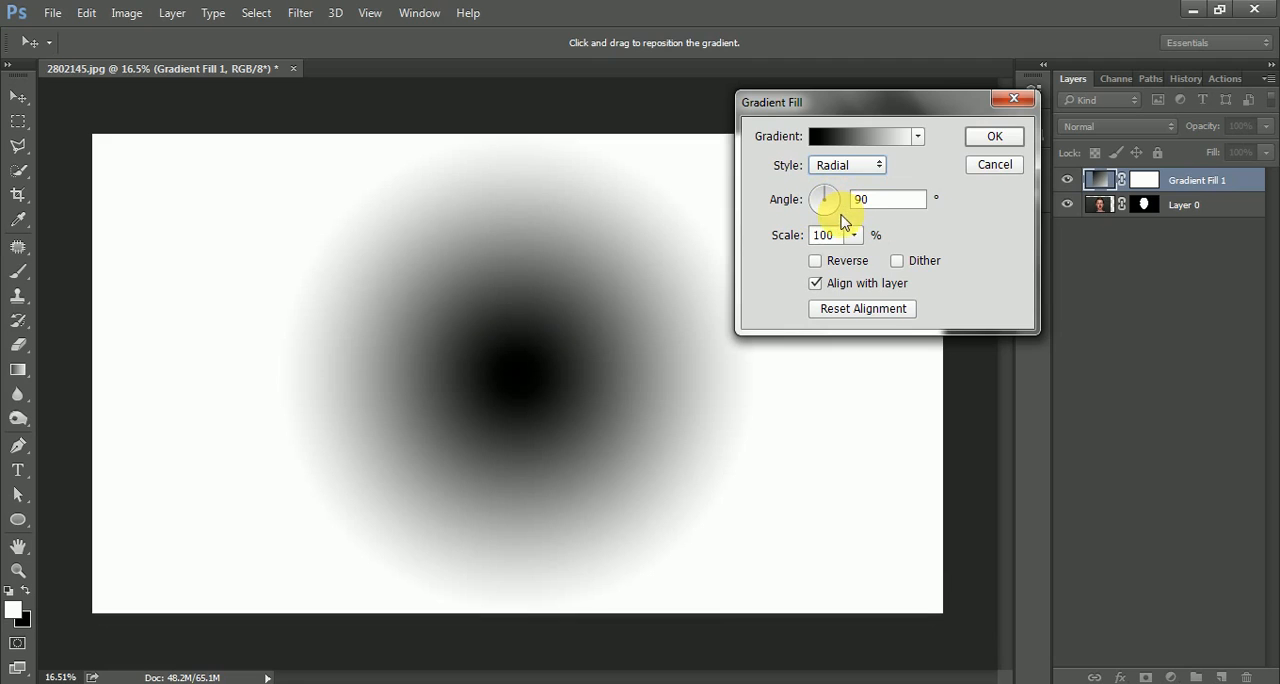
click(844, 262)
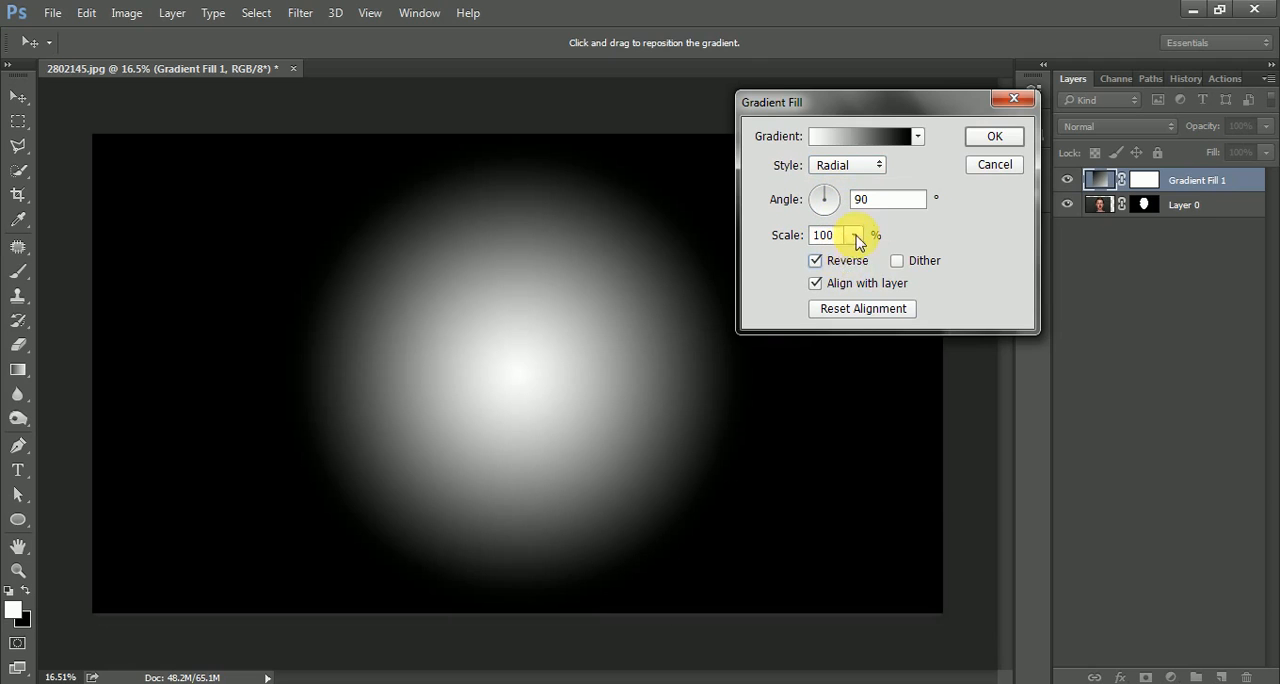
click(855, 236)
drag(872, 262, 874, 262)
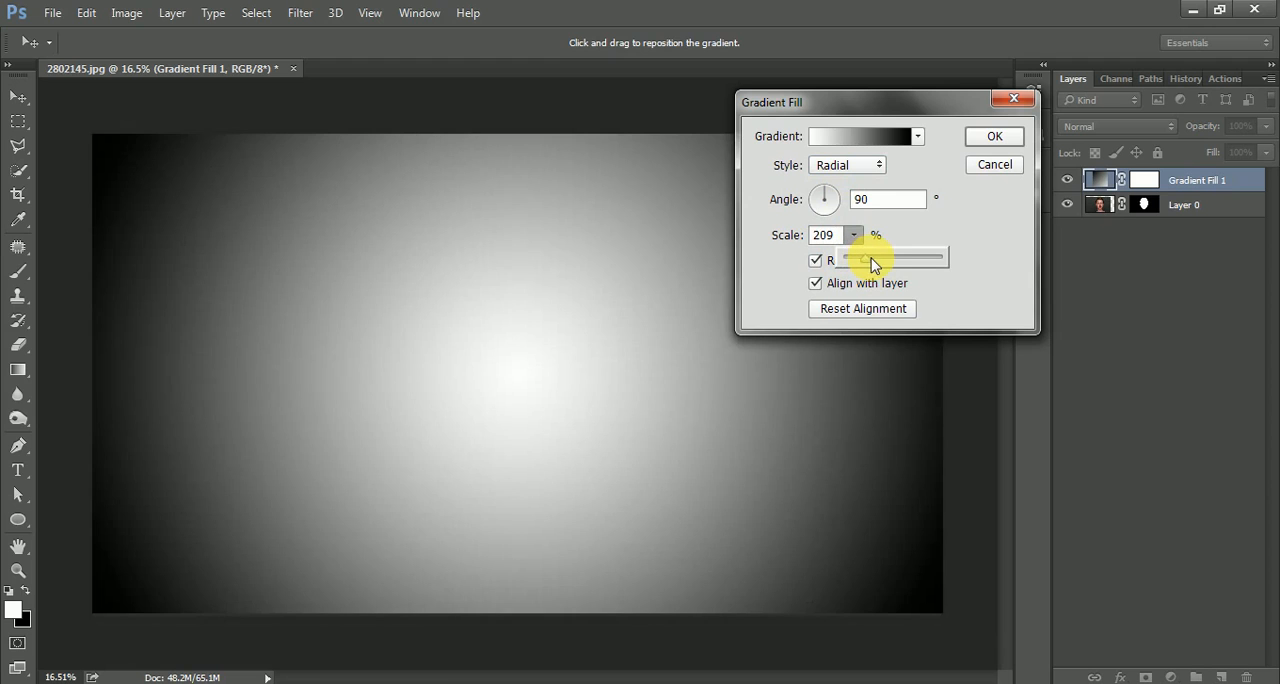
drag(879, 263, 880, 263)
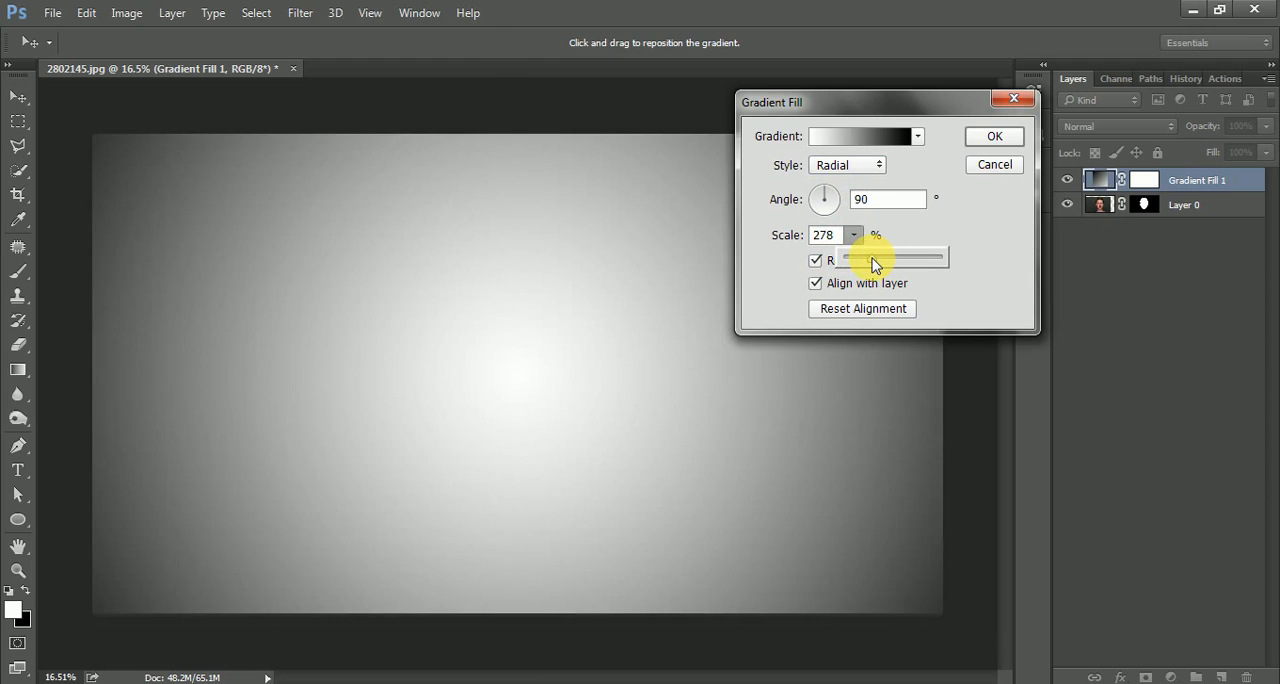
click(994, 139)
Move the gradient fill beneath Layer 0, and place a duplicate of Layer 0 at the very bottom of the layer stack.
drag(1177, 180, 1188, 219)
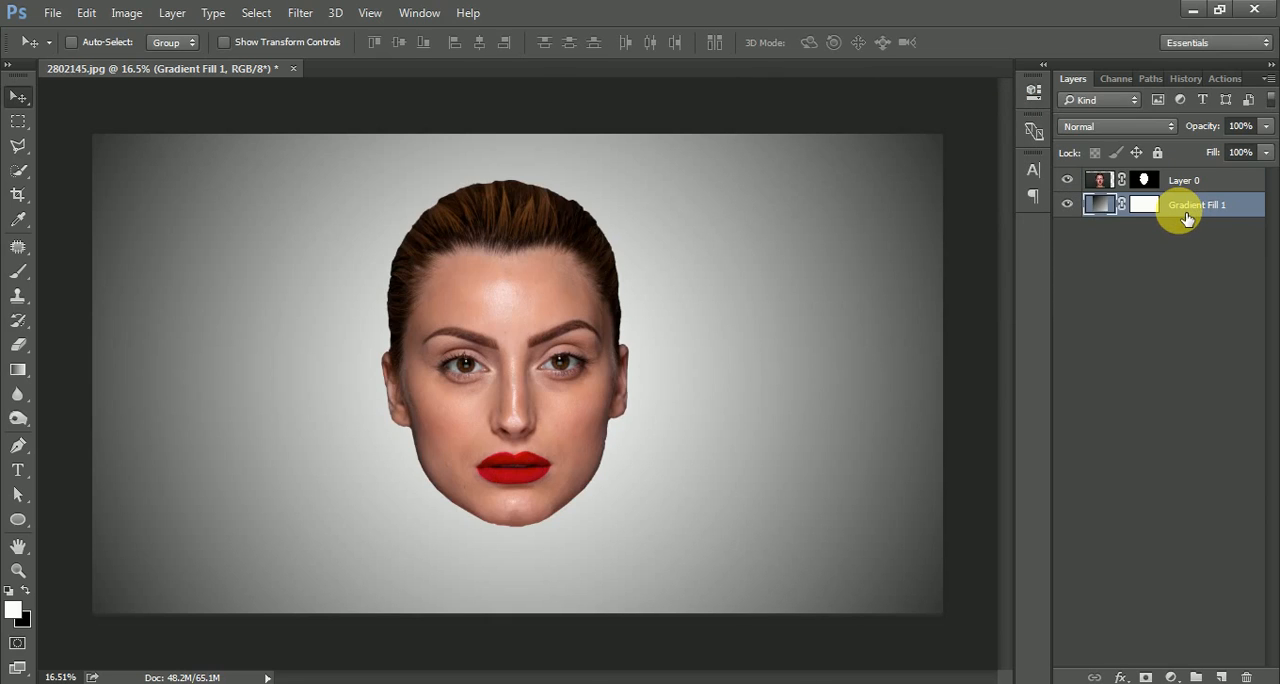
click(1199, 189)
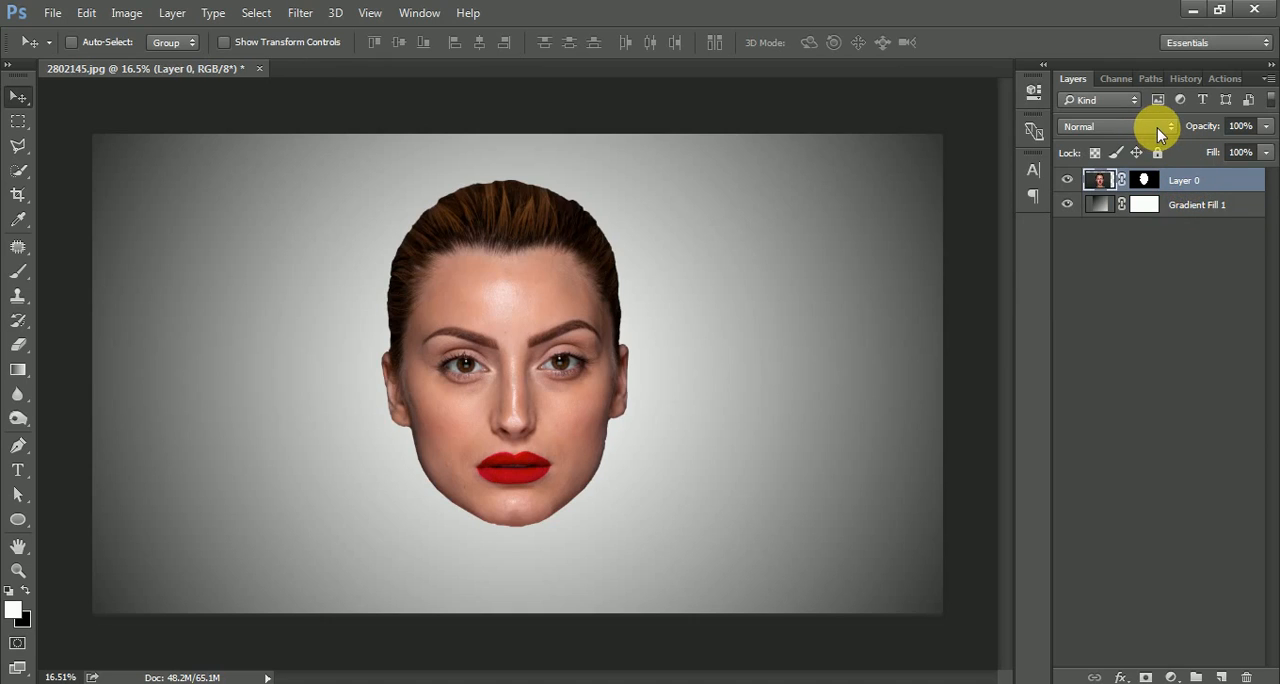
key(ctrl)
key(ctrl+j)
drag(1197, 186, 1190, 240)
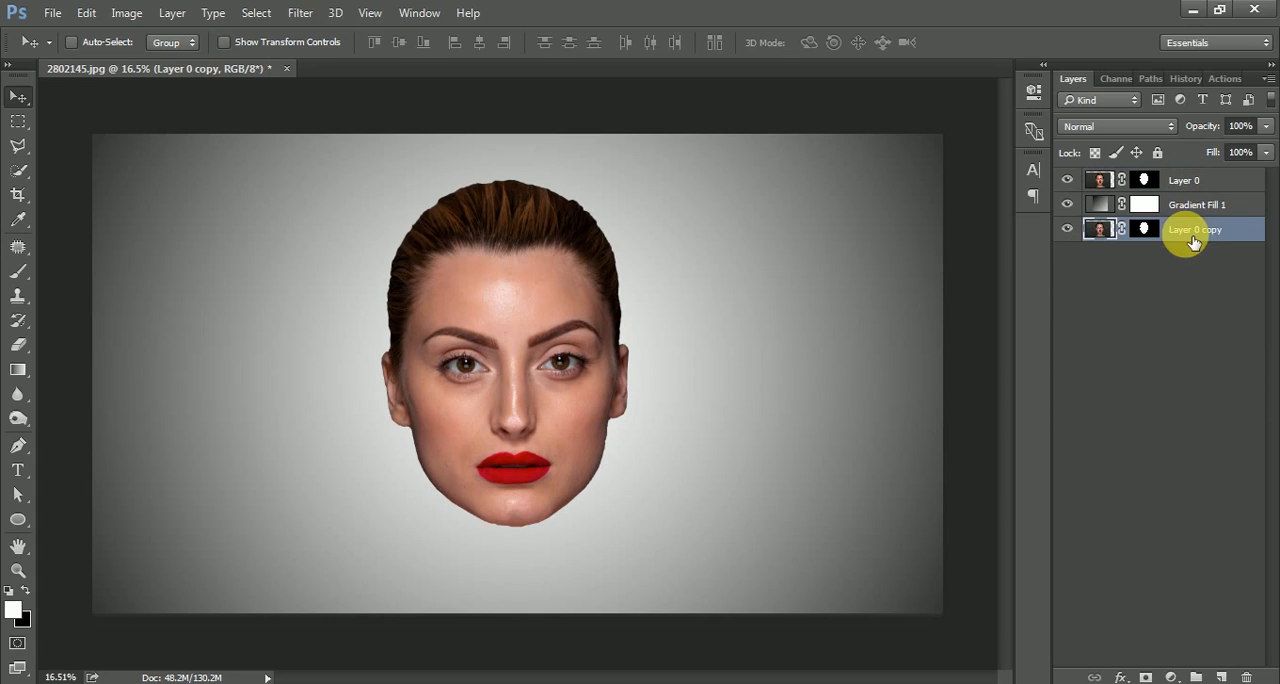
Apply the layer mask of Layer 0 permanently and check the cut-out by toggling that layer's visibility.
click(1196, 186)
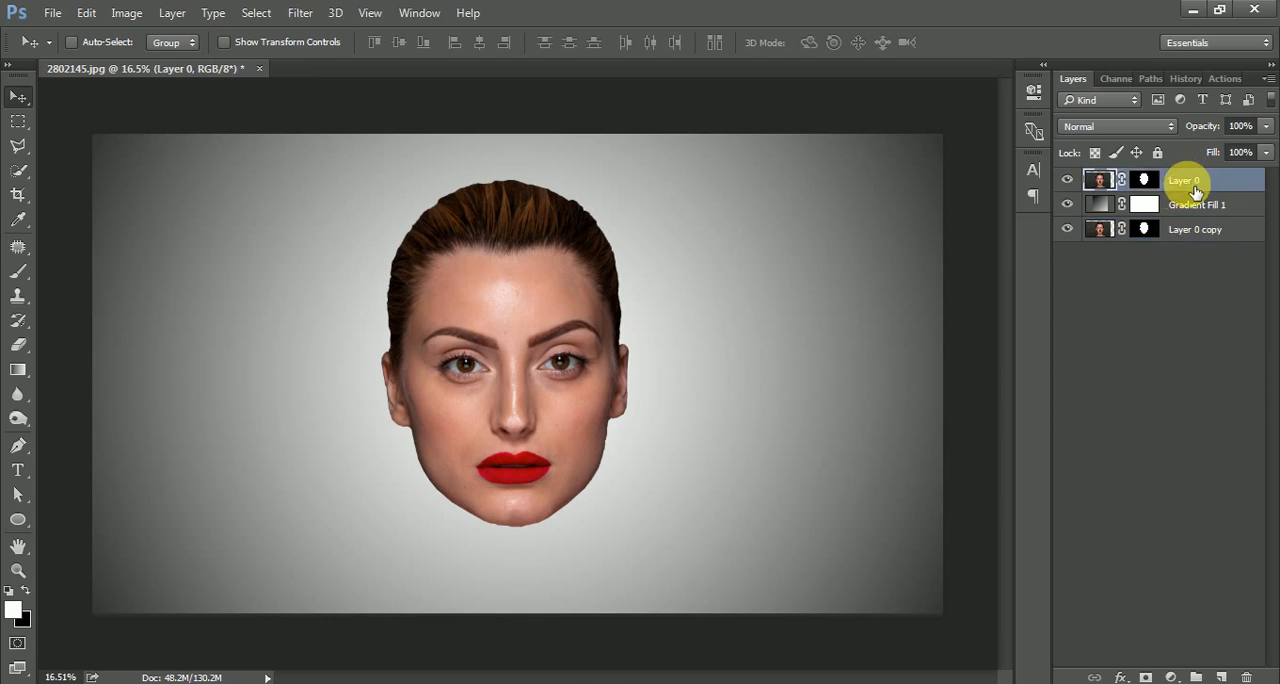
right_click(1145, 182)
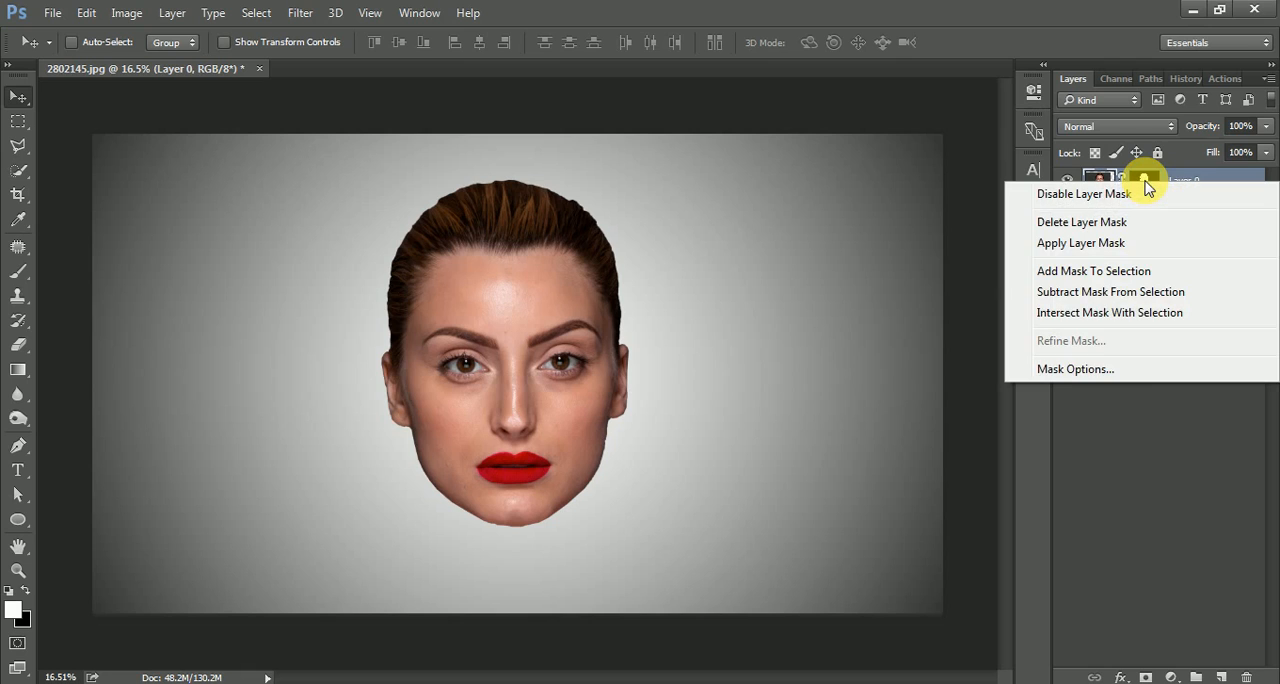
click(1140, 243)
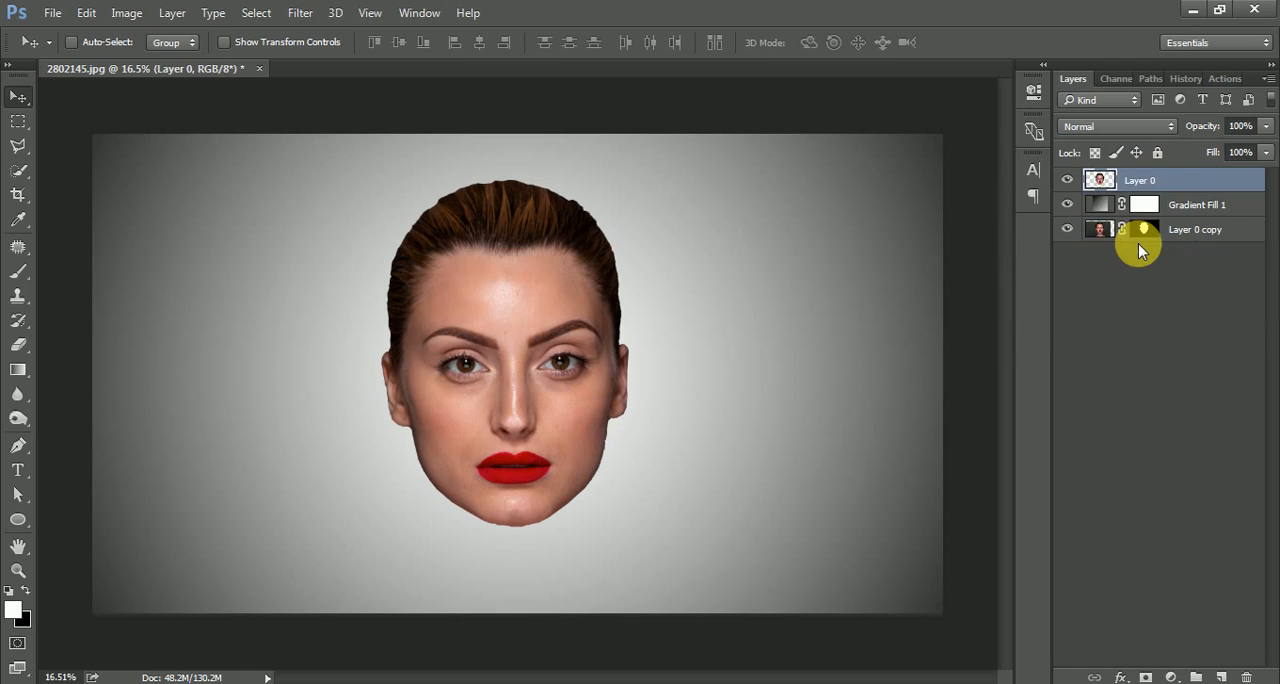
click(1067, 180)
click(1067, 180)
click(1067, 180)
click(1067, 180)
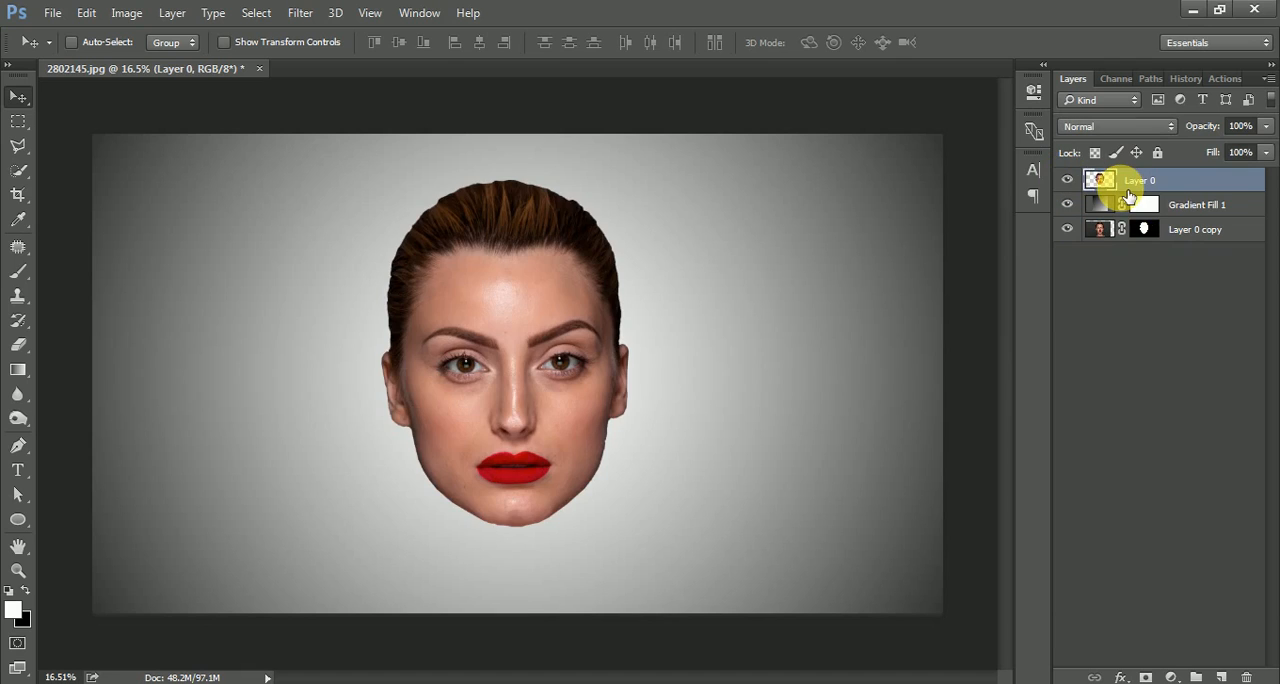
Draw a flat ellipse shape of about 1316 × 168 px across the head at the hairline.
click(20, 518)
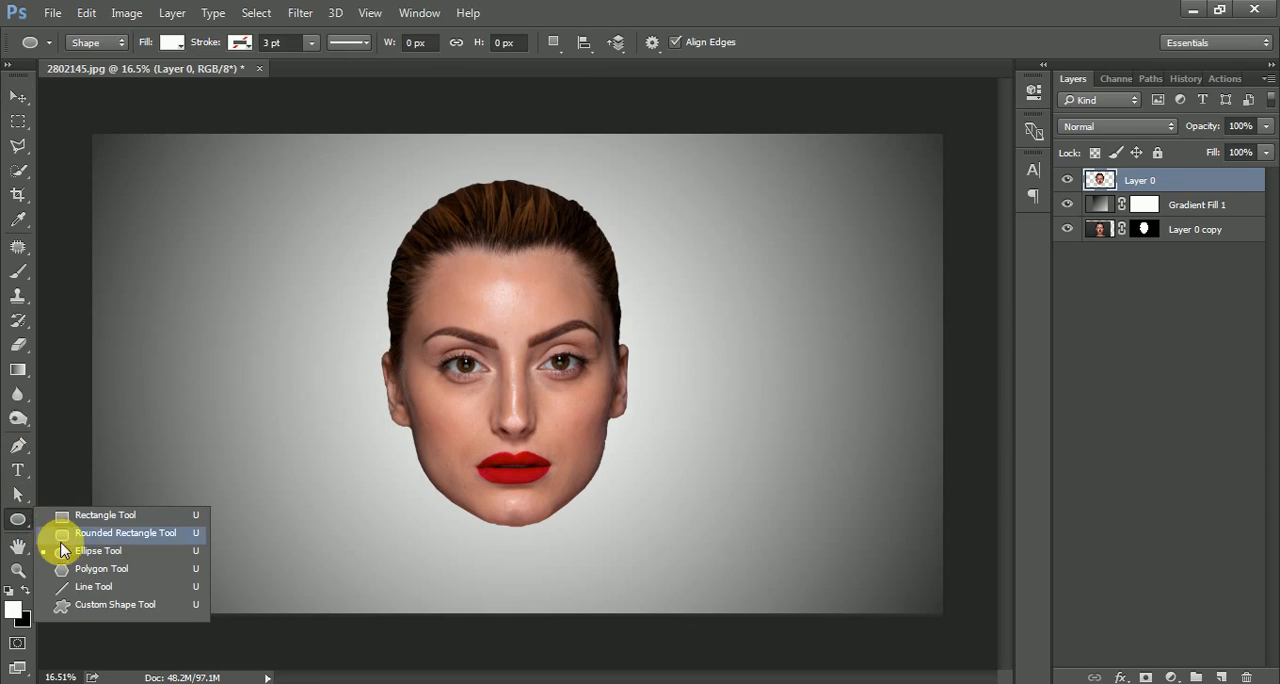
click(96, 554)
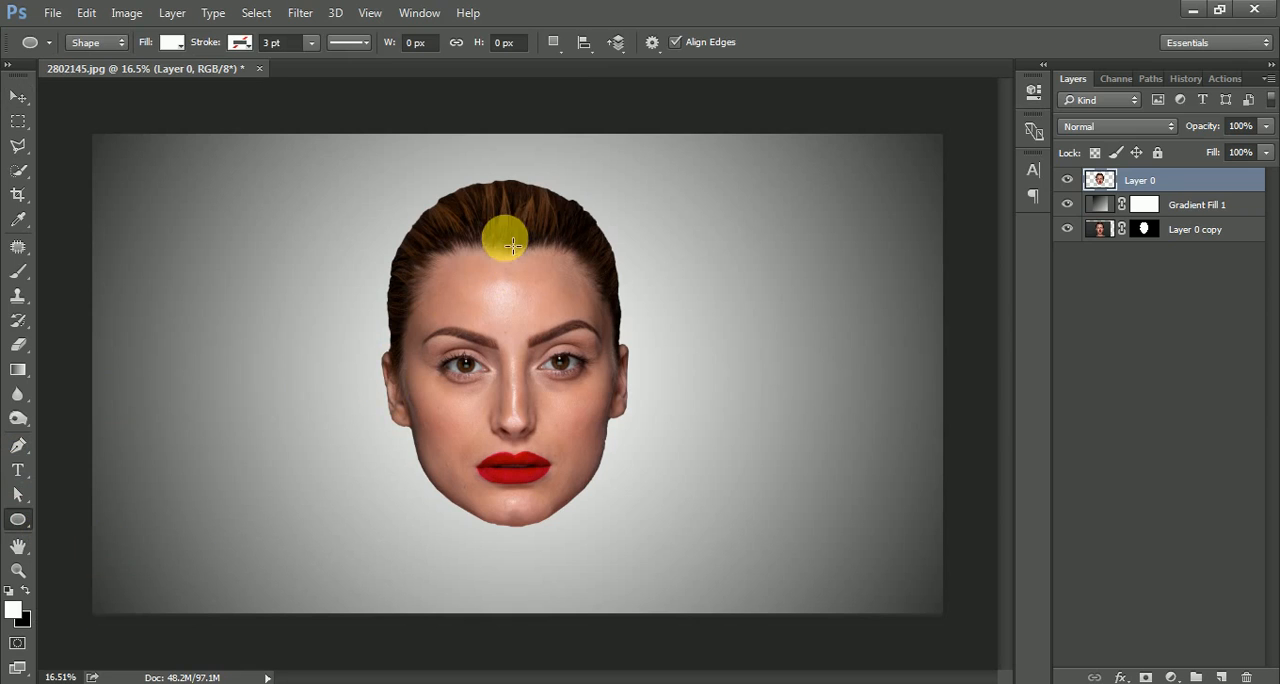
scroll(452, 235, up, 3)
scroll(452, 235, up, 1)
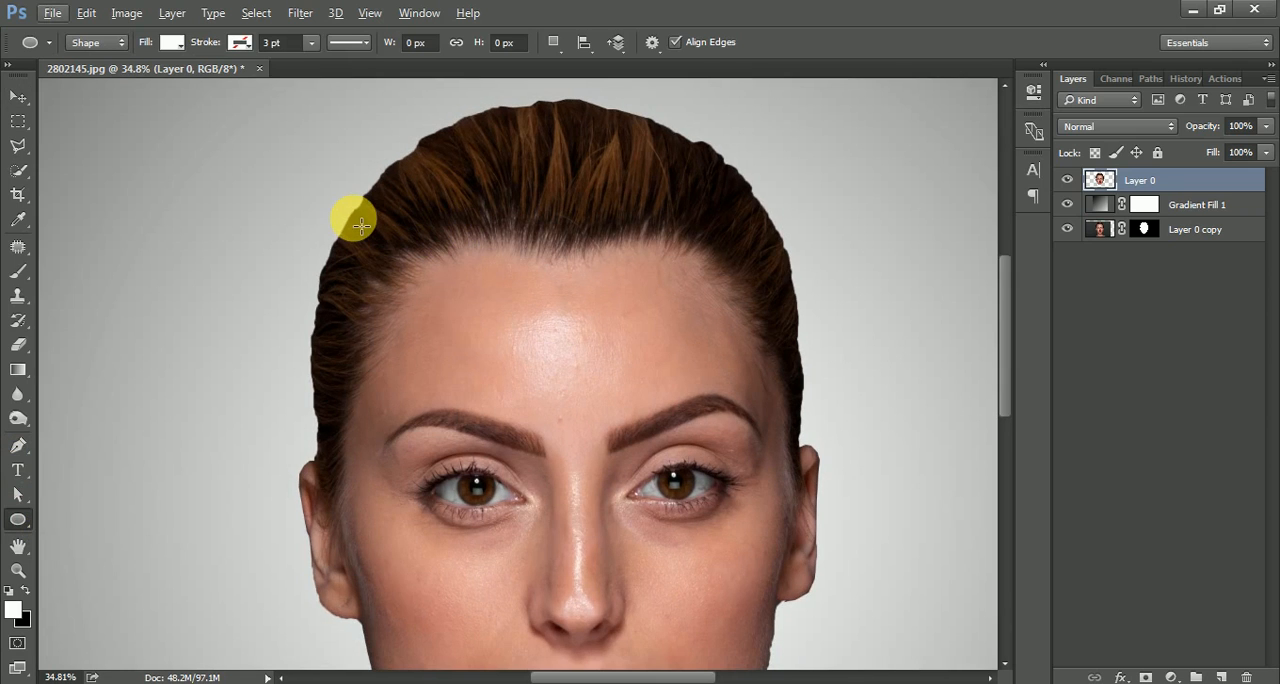
drag(352, 218, 789, 275)
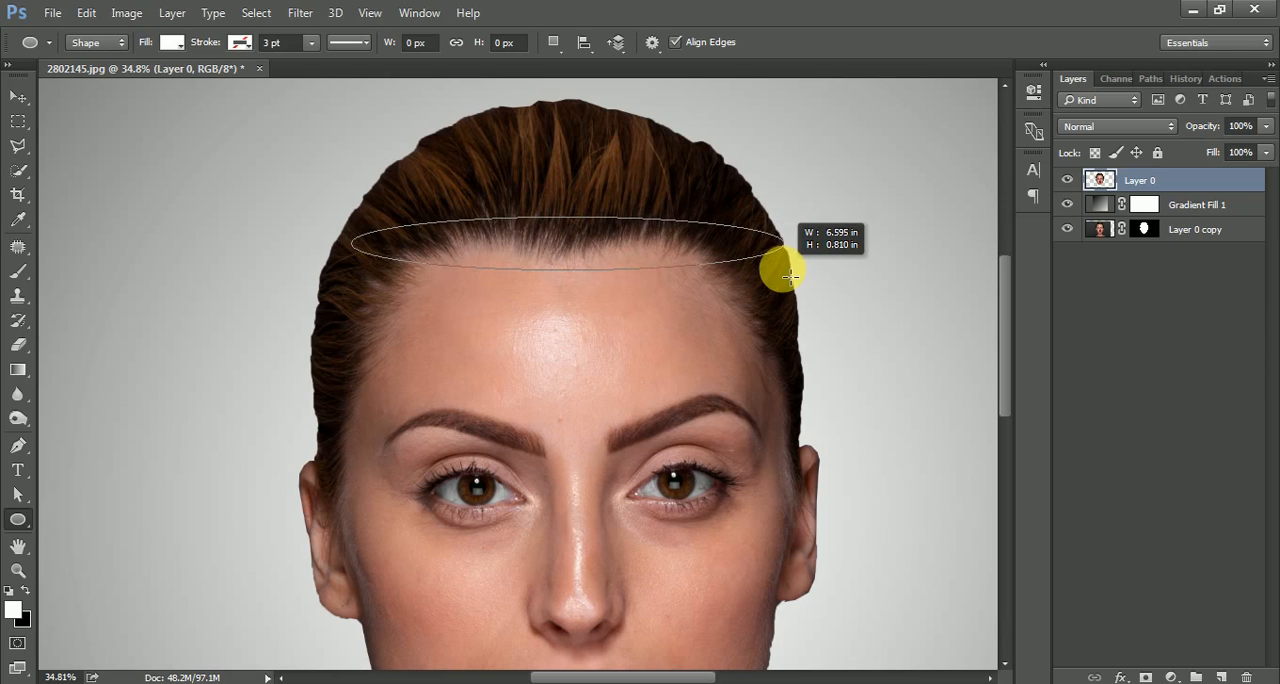
drag(790, 275, 777, 272)
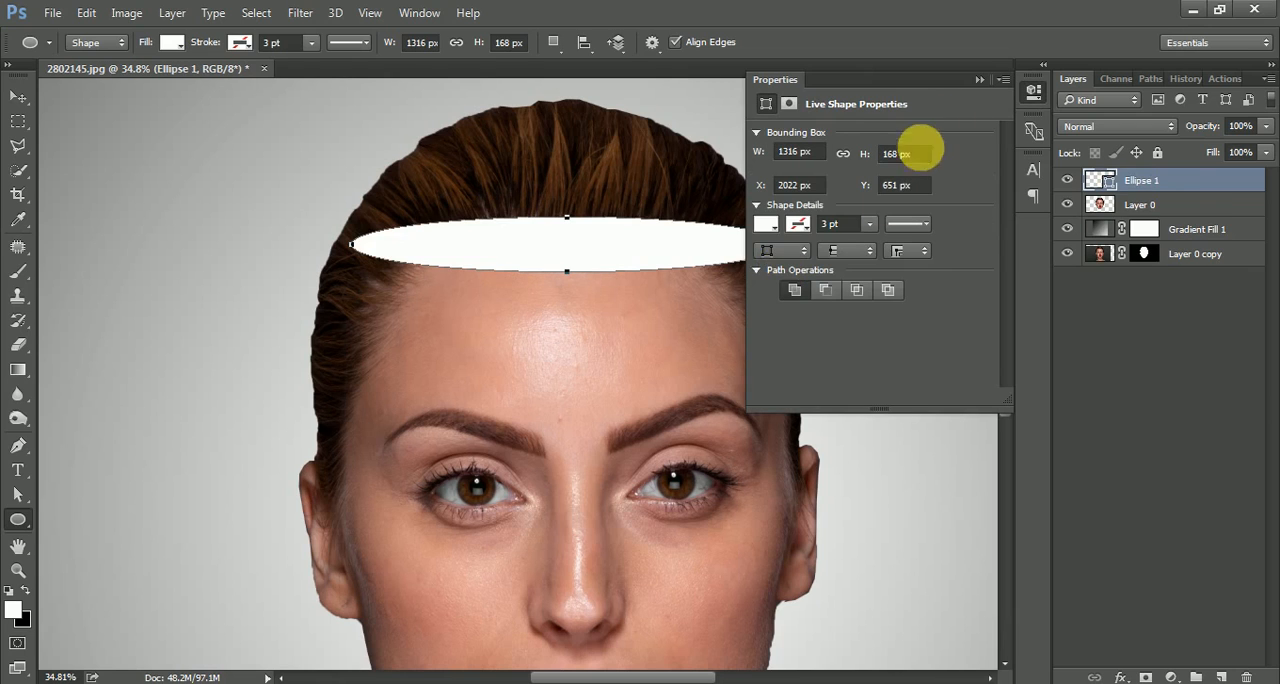
Set the ellipse's fill color to black (000000).
click(765, 224)
click(787, 325)
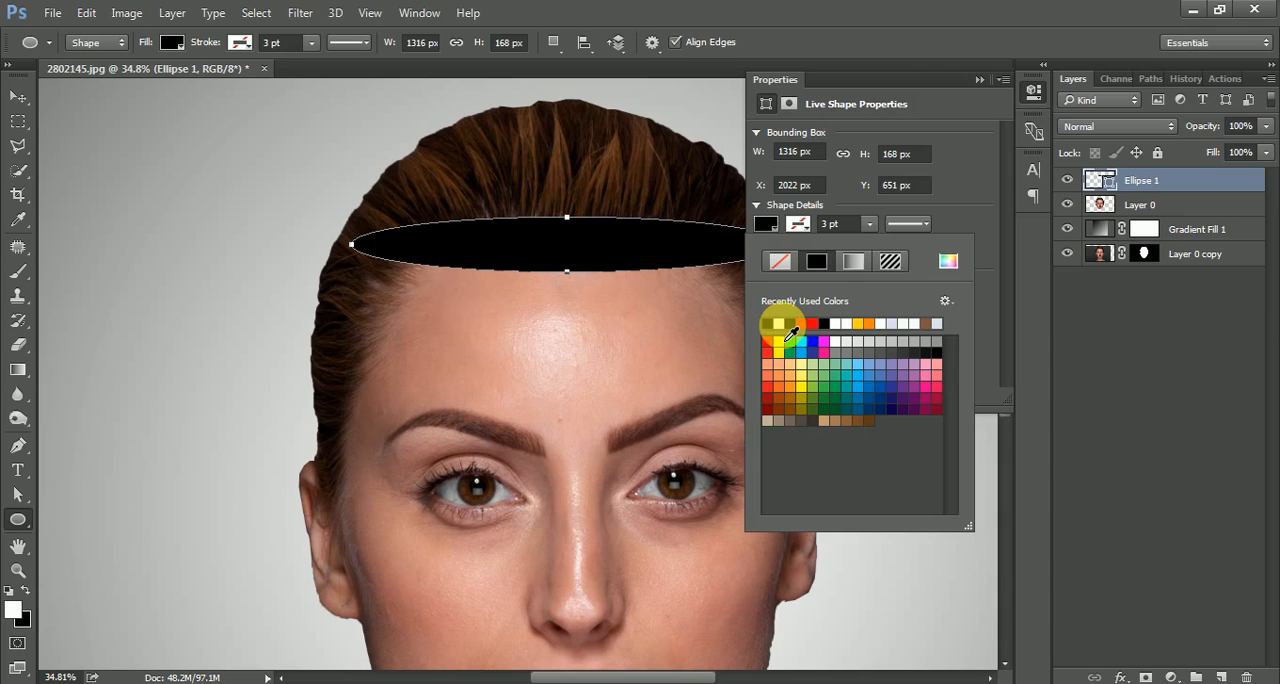
click(980, 79)
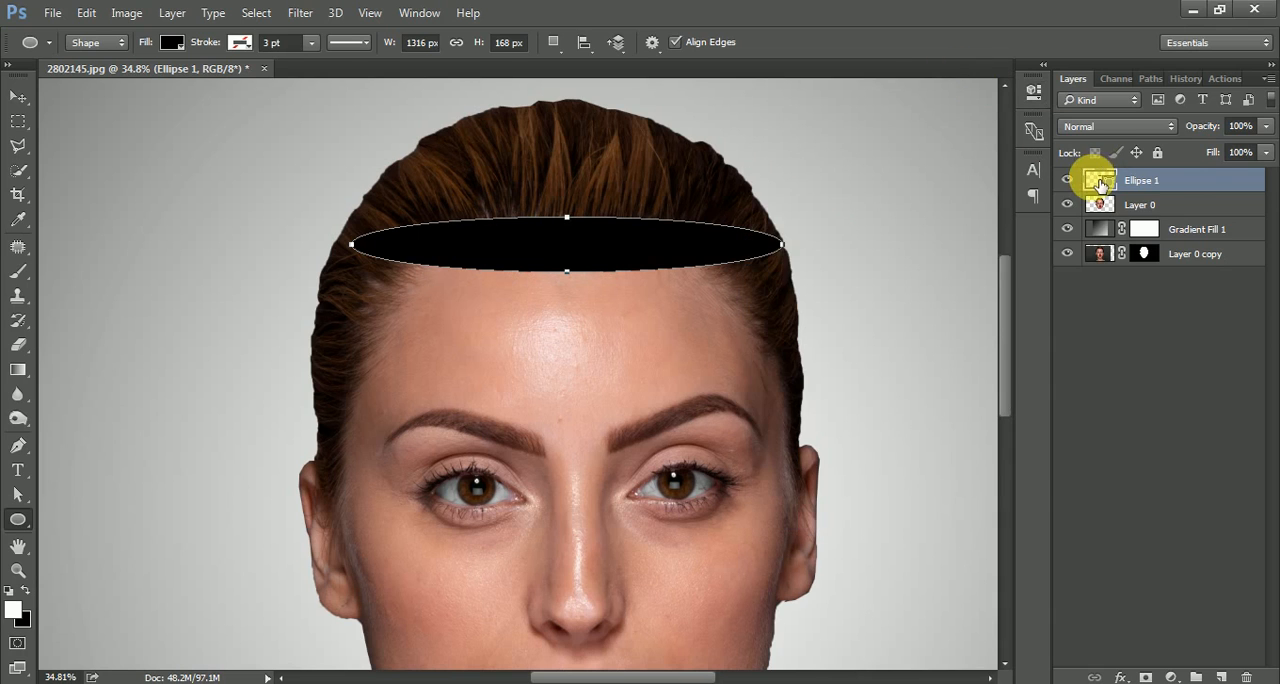
double_click(1099, 177)
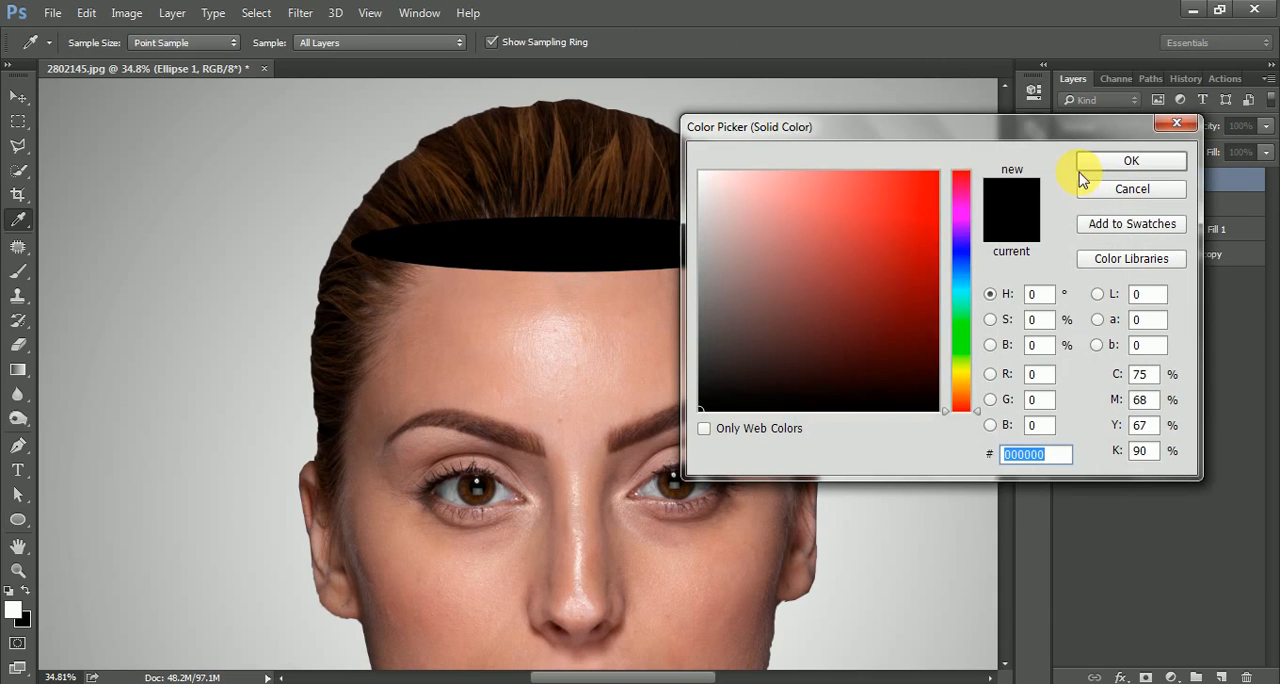
drag(780, 390, 684, 433)
click(1096, 159)
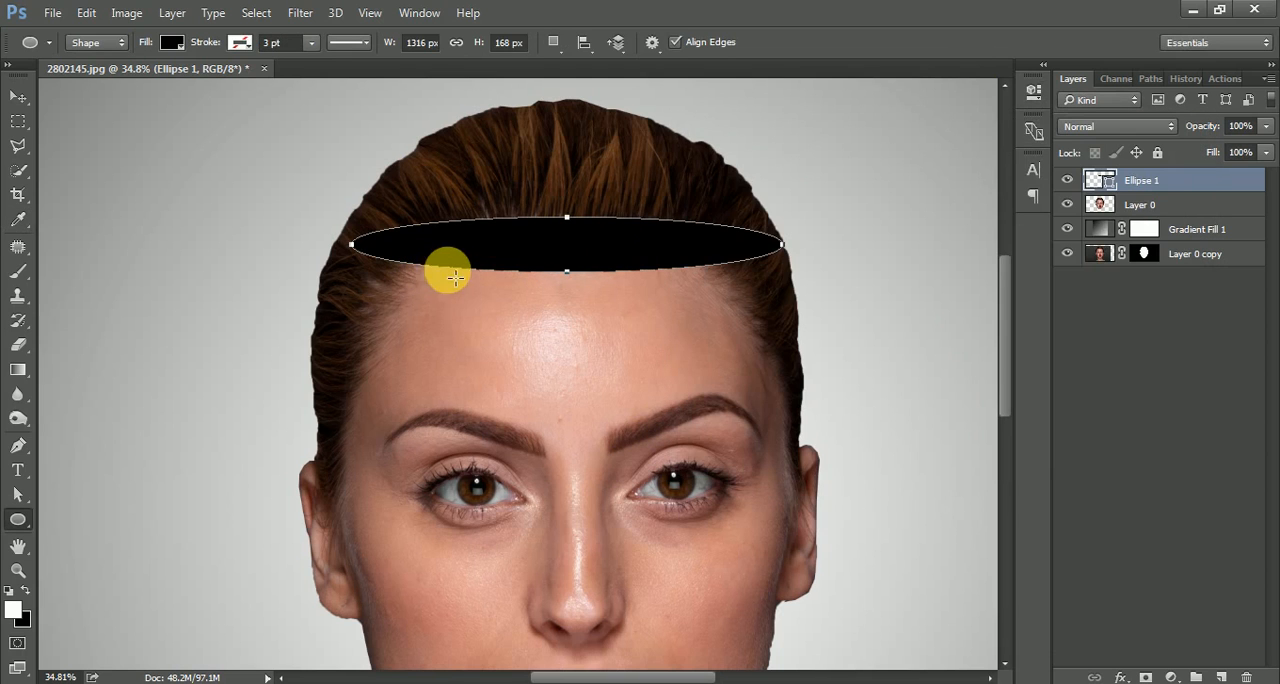
Widen the ellipse to about 1371 px so it reaches the hair edge on the photo's left side.
scroll(493, 266, up, 5)
drag(786, 247, 731, 271)
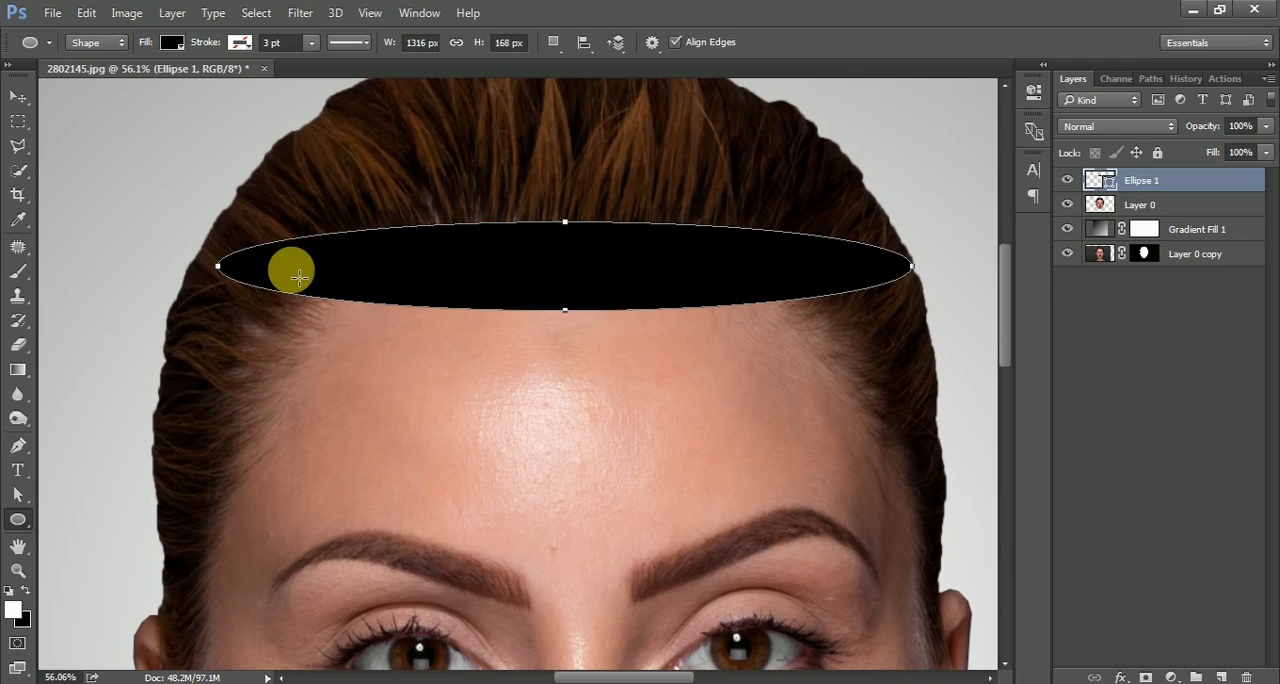
key(ctrl+t)
drag(222, 272, 189, 268)
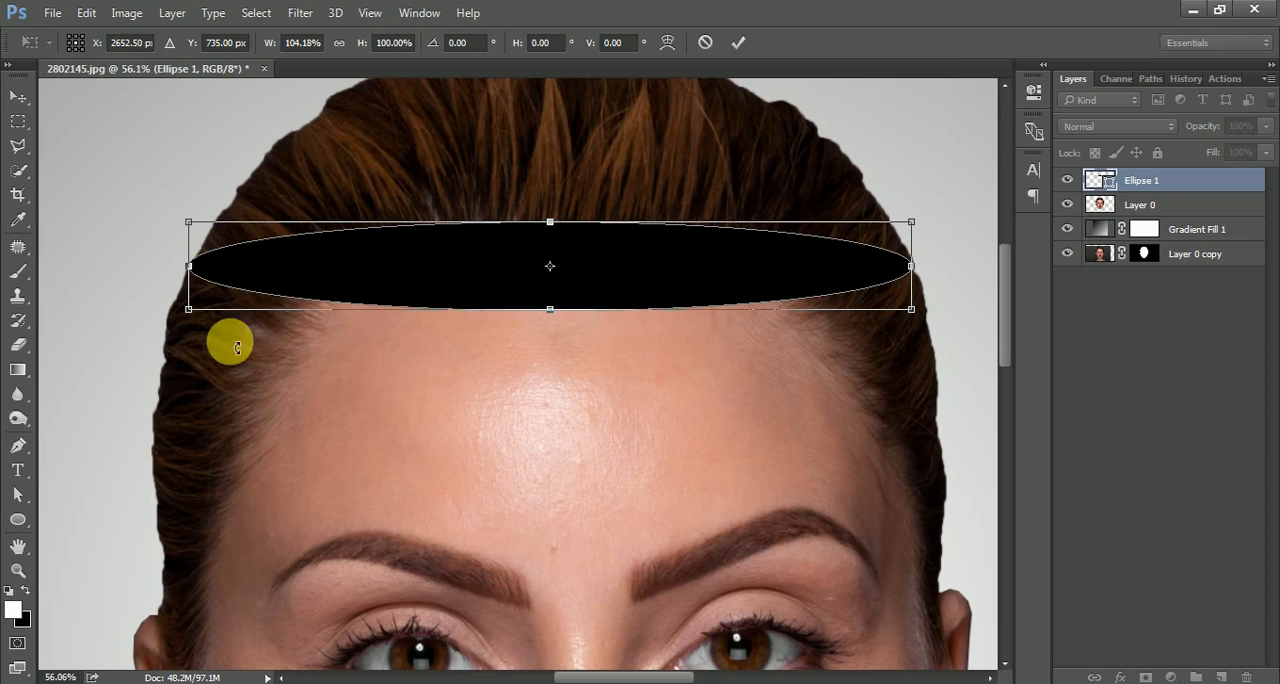
key(Return)
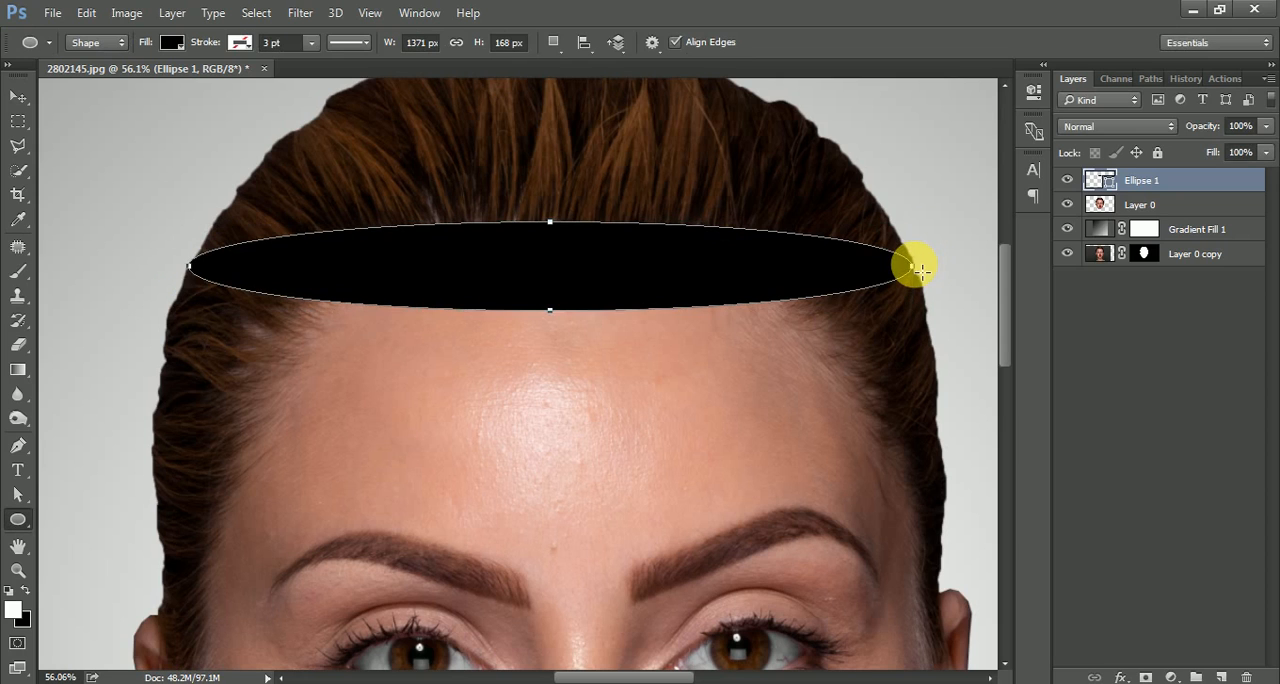
Rename the ellipse layer to "Cut 1".
scroll(509, 206, down, 3)
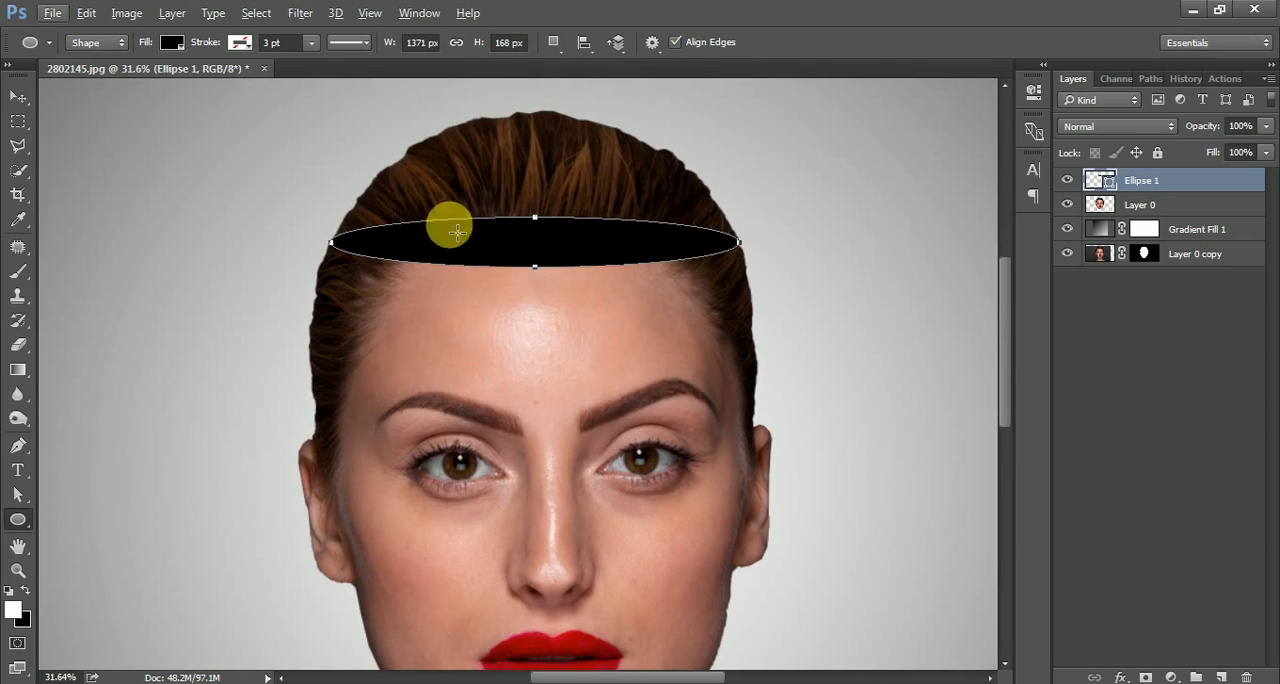
click(25, 101)
drag(654, 289, 651, 250)
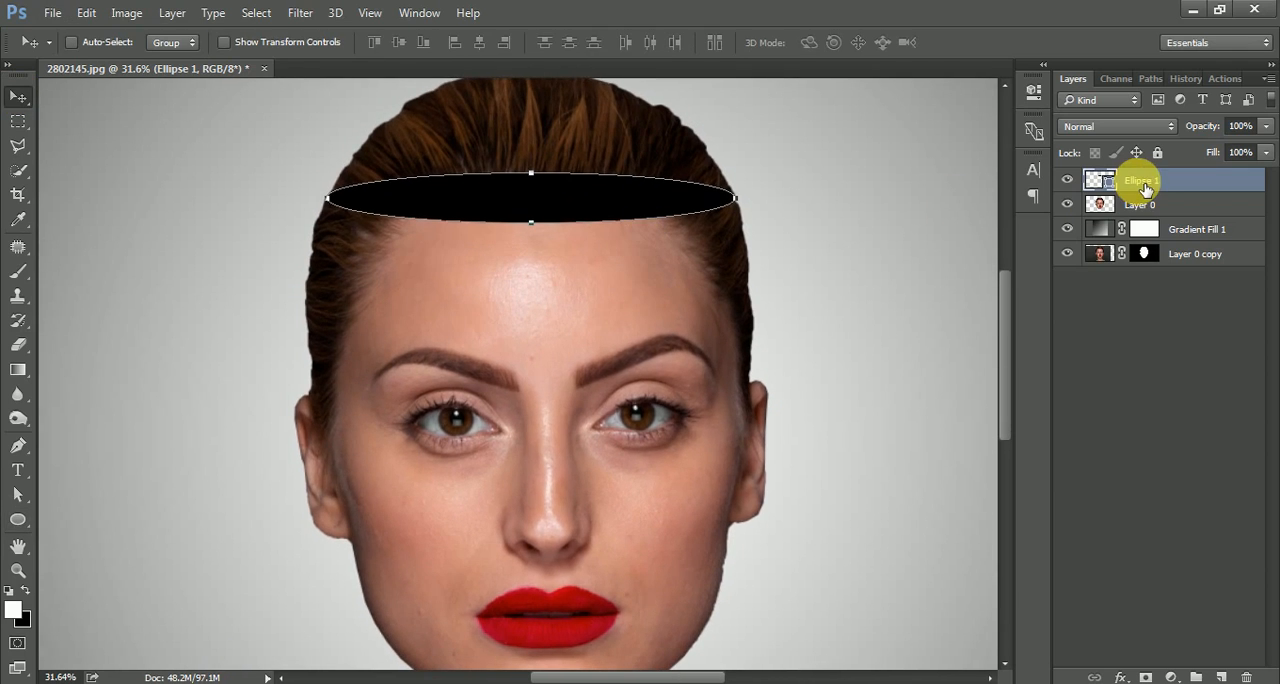
double_click(1150, 182)
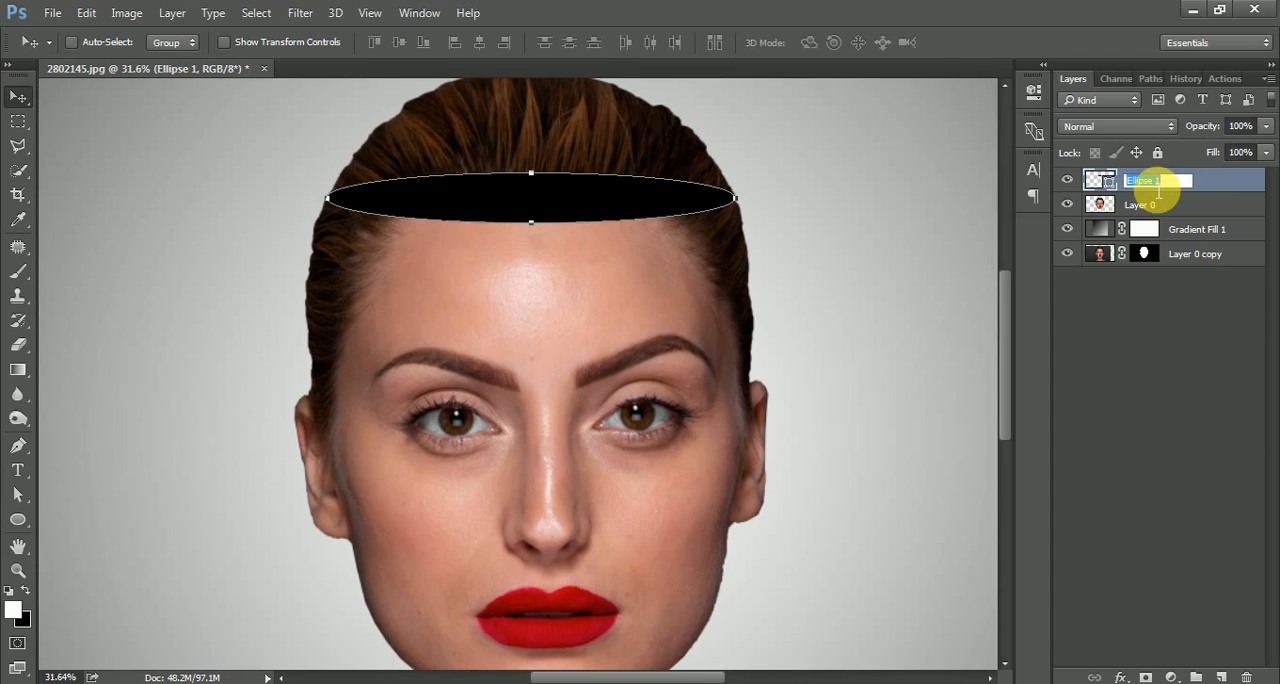
text(Cut 1)
key(Return)
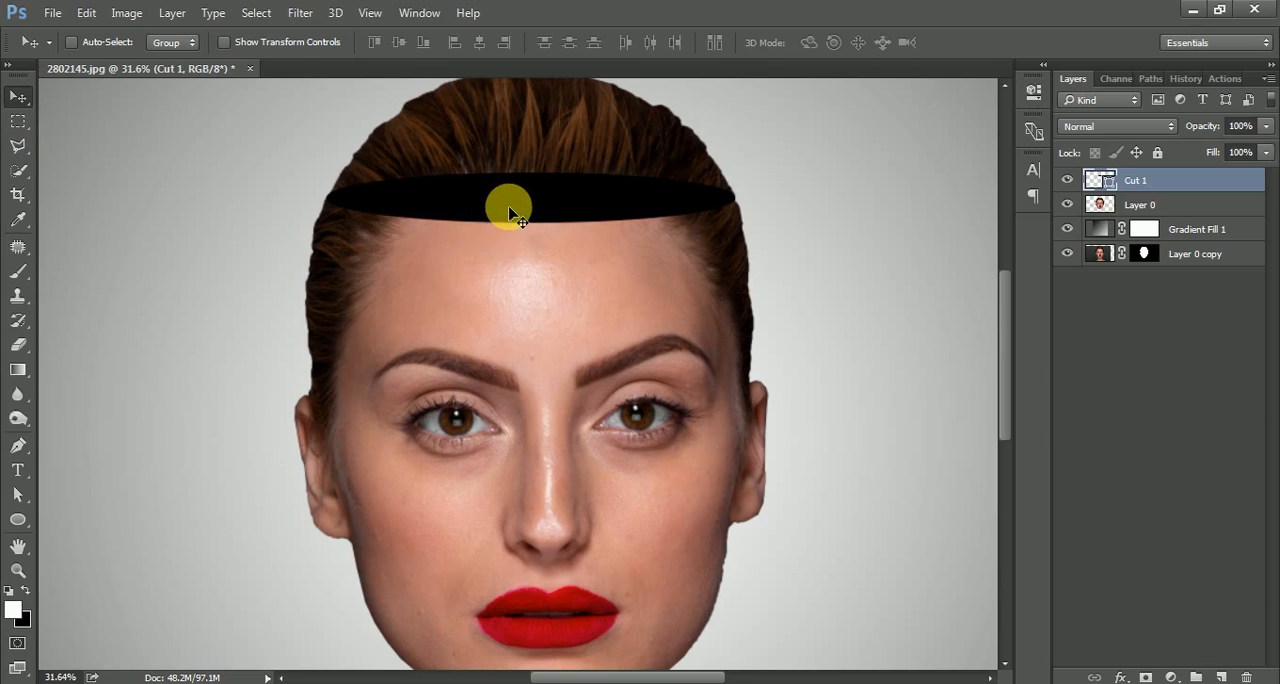
key(ctrl)
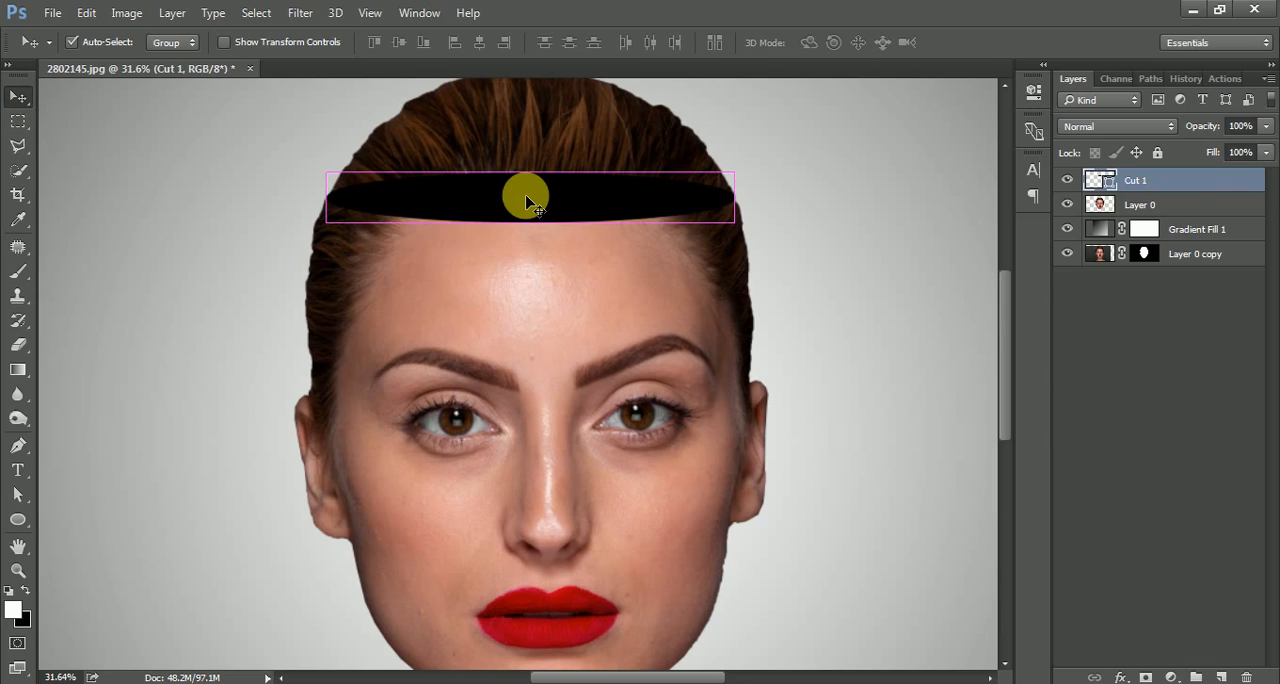
Duplicate the Cut 1 ellipse, place the copy just above the eyebrows and widen it to both edges of the head.
key(ctrl+j)
drag(530, 200, 531, 307)
key(ctrl+t)
drag(327, 345, 309, 341)
drag(736, 350, 760, 348)
key(Return)
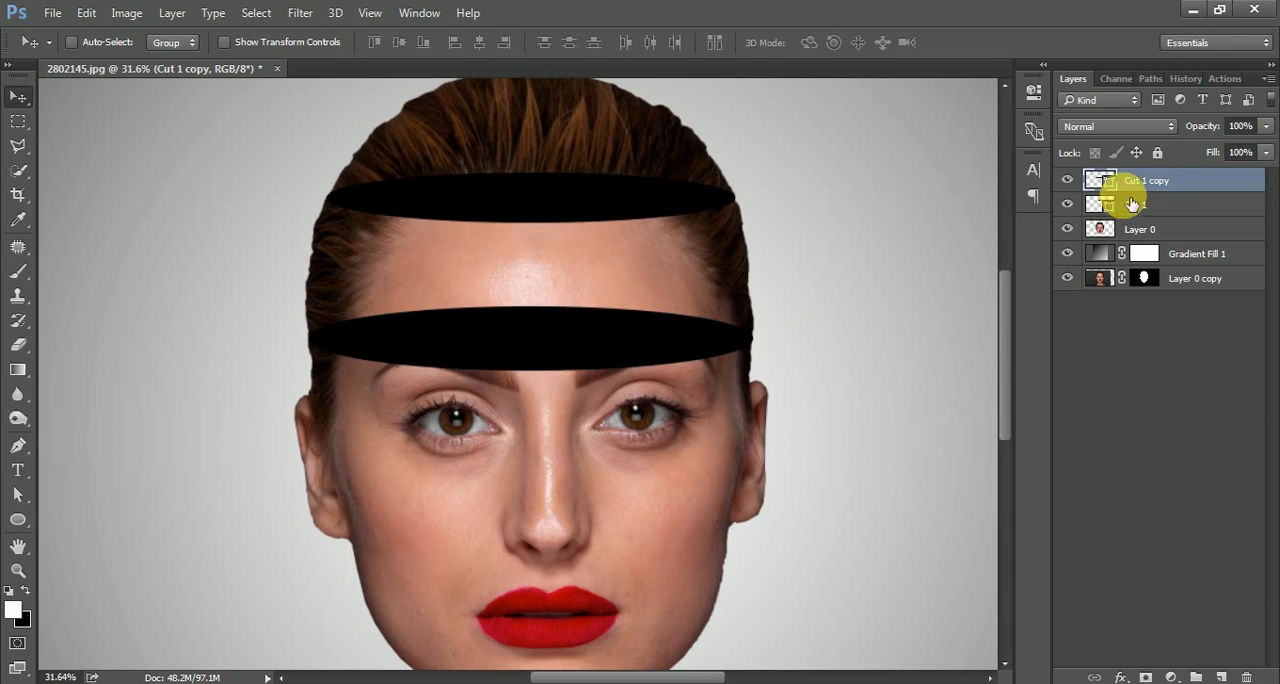
Rename the Cut 1 copy layer to "Cut 2".
double_click(1164, 186)
drag(1145, 182, 1190, 182)
text(2)
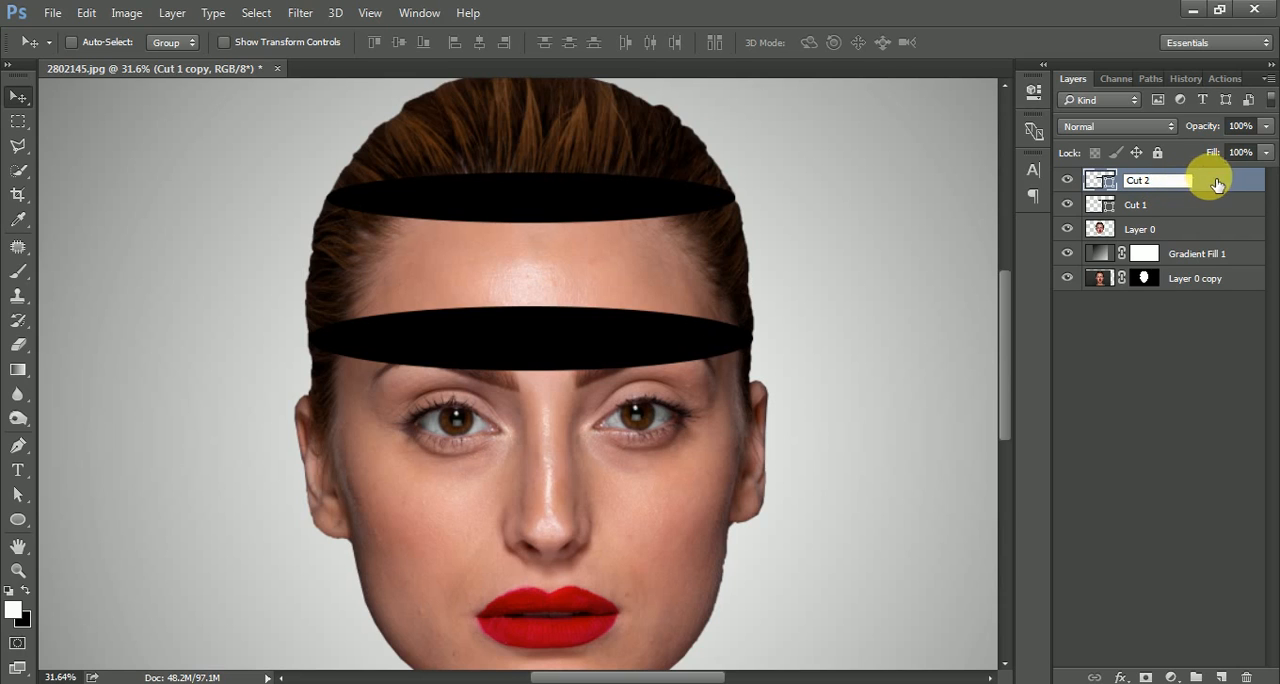
key(Return)
Duplicate the Cut 2 ellipse down over the nose and scale the copy to about 101.9% width and 108.8% height.
drag(581, 370, 547, 440)
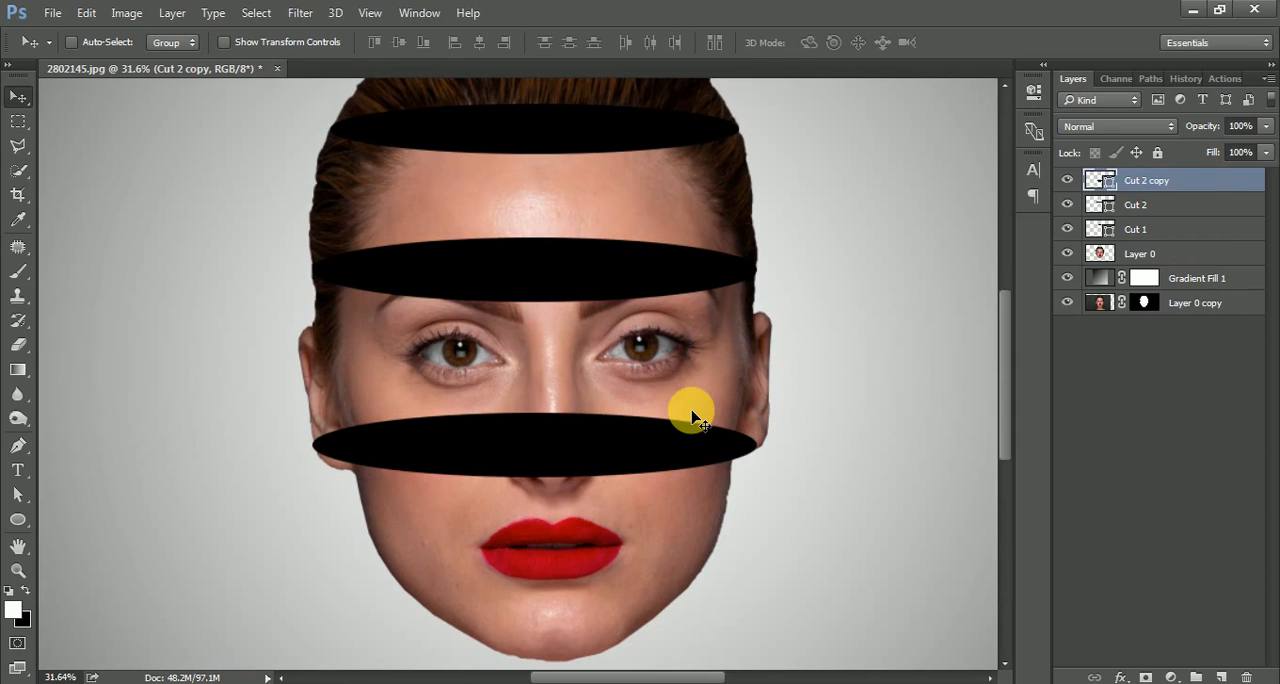
key(ctrl+t)
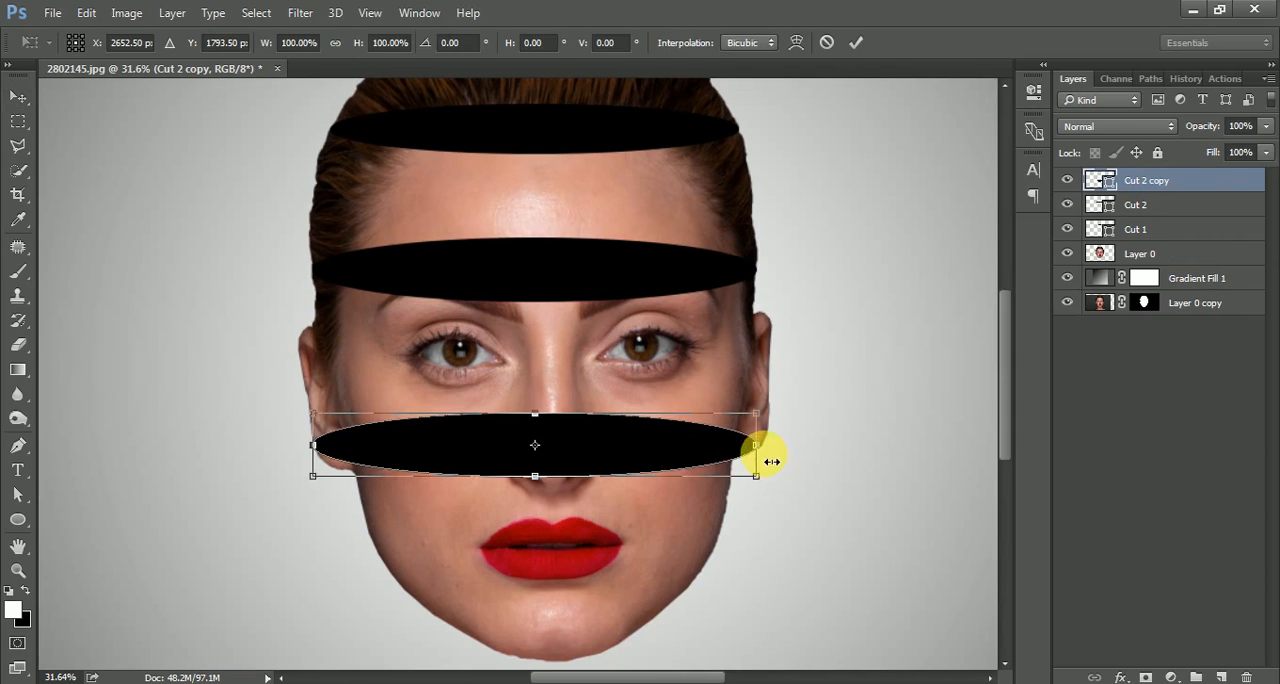
drag(763, 452, 770, 455)
drag(541, 417, 547, 404)
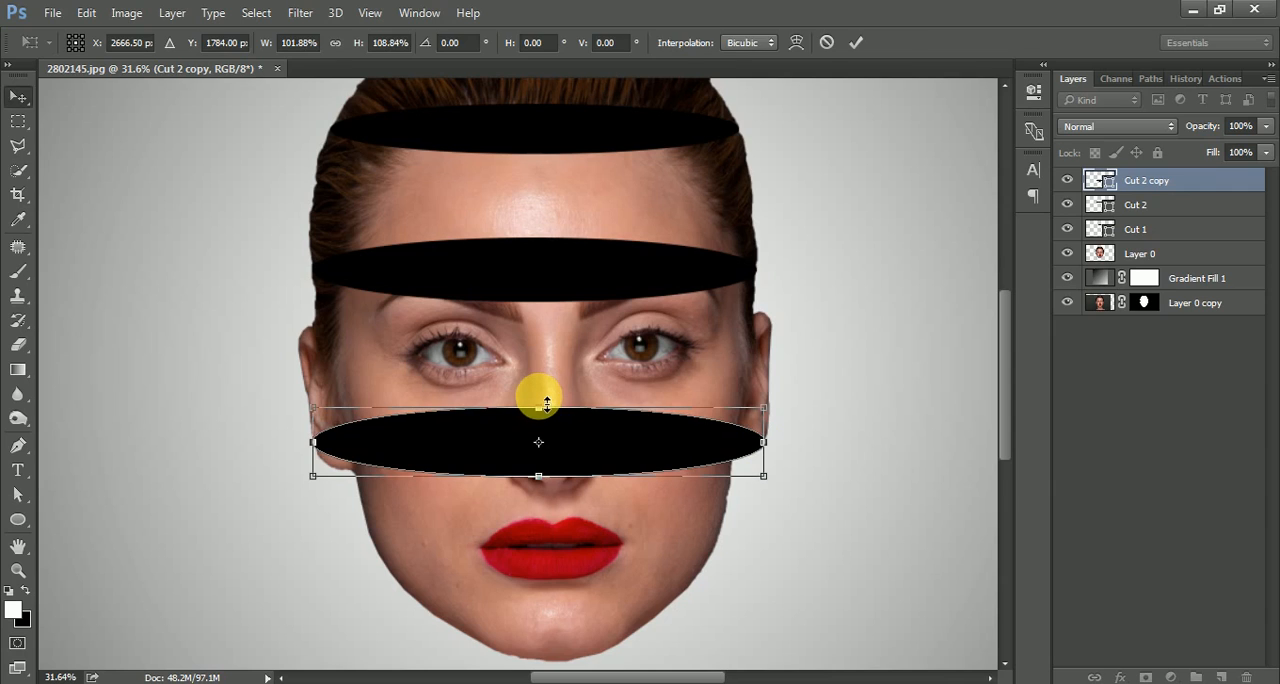
key(Return)
Rename the Cut 2 copy layer to "Cut 3".
double_click(1150, 181)
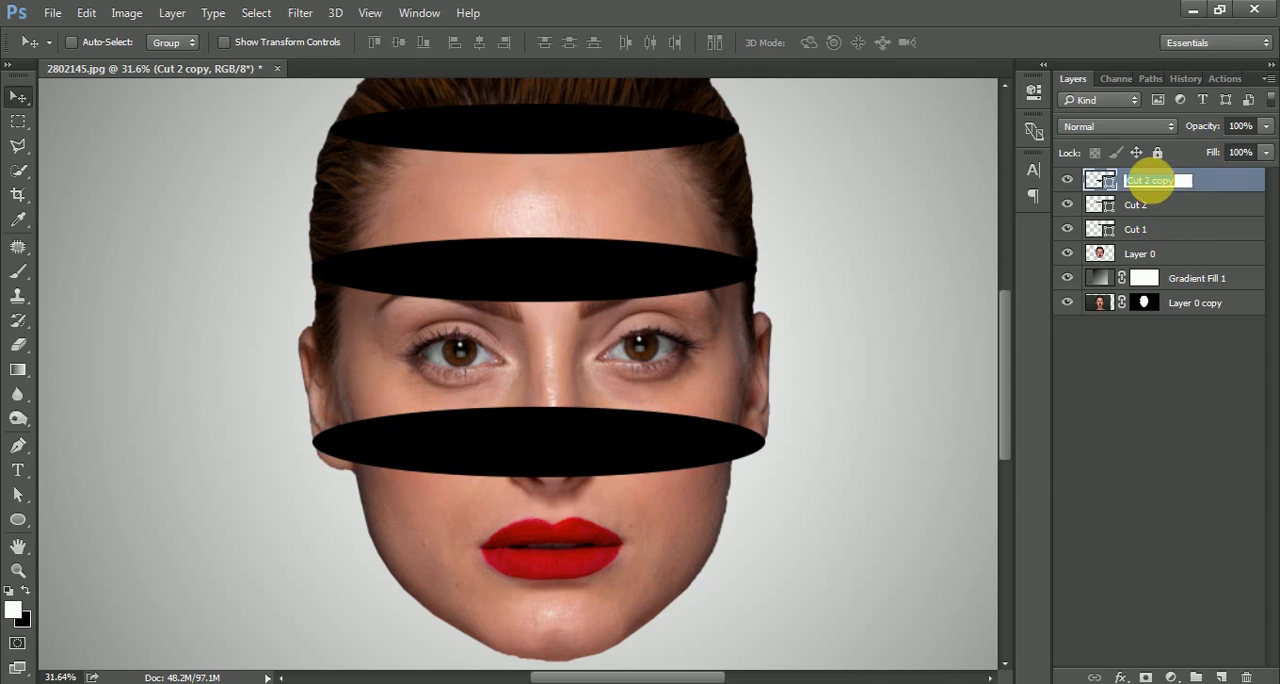
click(1155, 188)
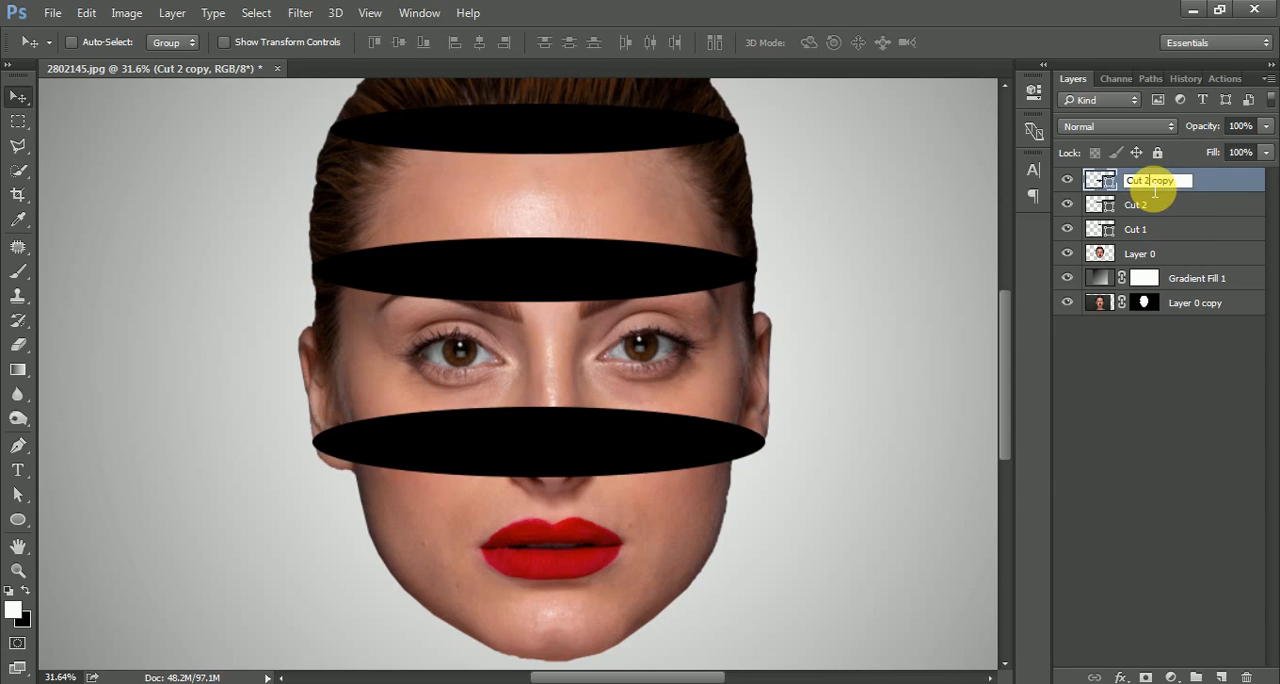
drag(1153, 190, 1211, 190)
text(3)
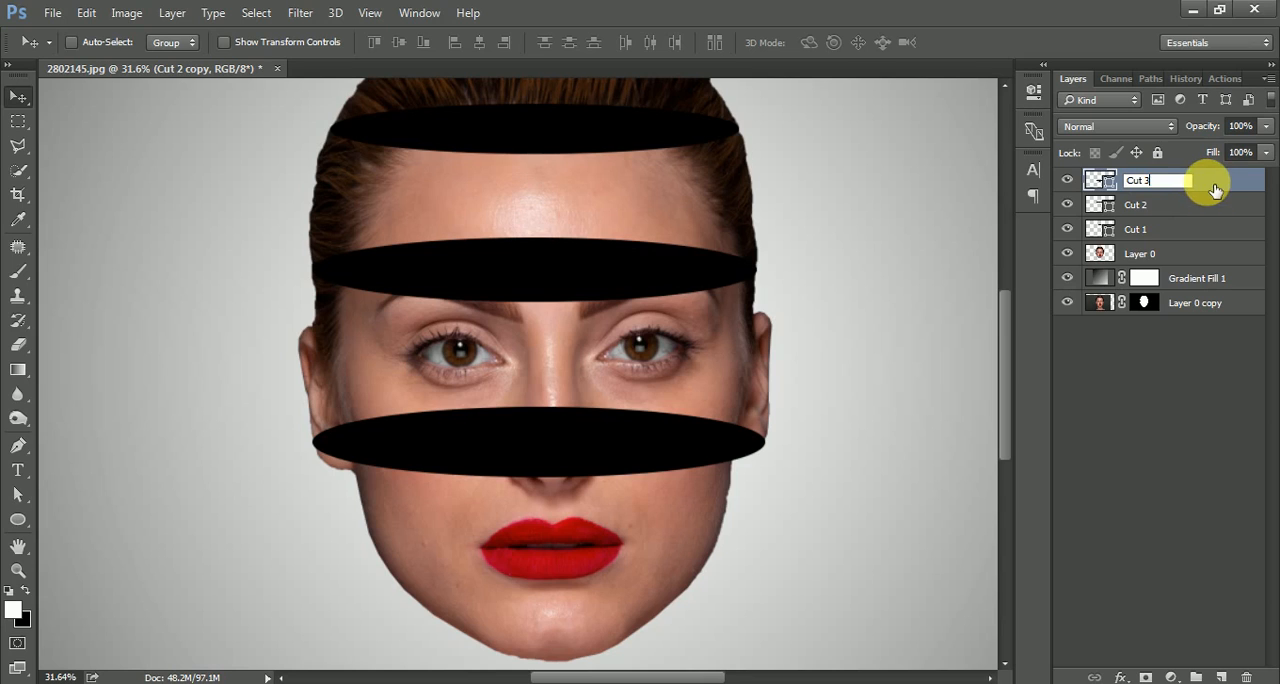
key(Return)
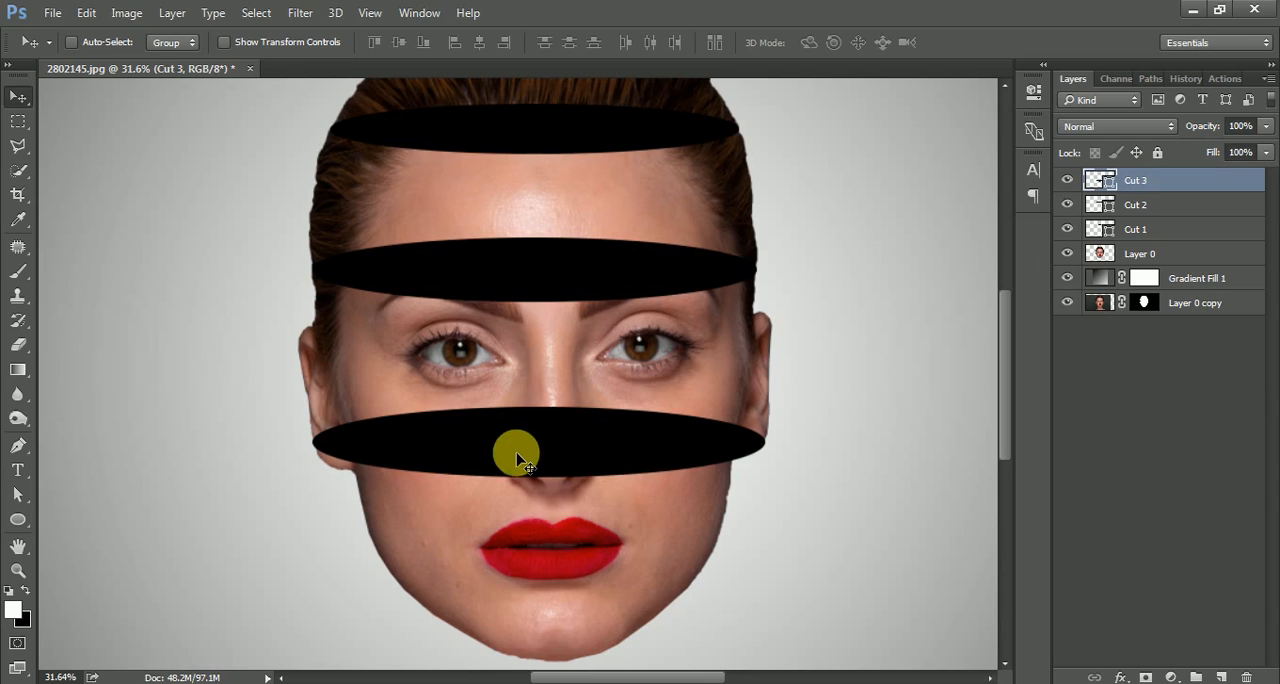
Duplicate the Cut 3 ellipse over the mouth, and raise the original Cut 3 slightly on the nose, widening it to the ears' outer edges.
drag(508, 460, 579, 535)
key(ctrl+j)
mouse_move(577, 434)
mouse_down()
mouse_move(557, 443)
mouse_move(560, 420)
mouse_up()
key(ctrl+t)
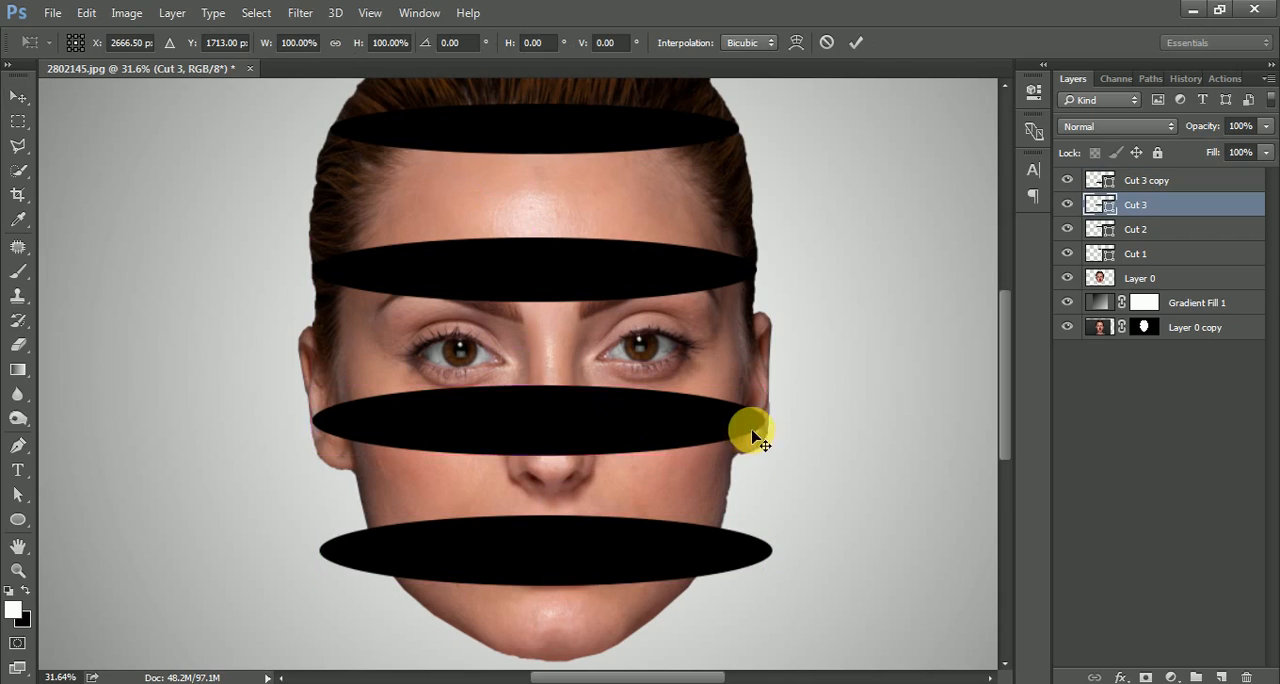
drag(763, 421, 773, 432)
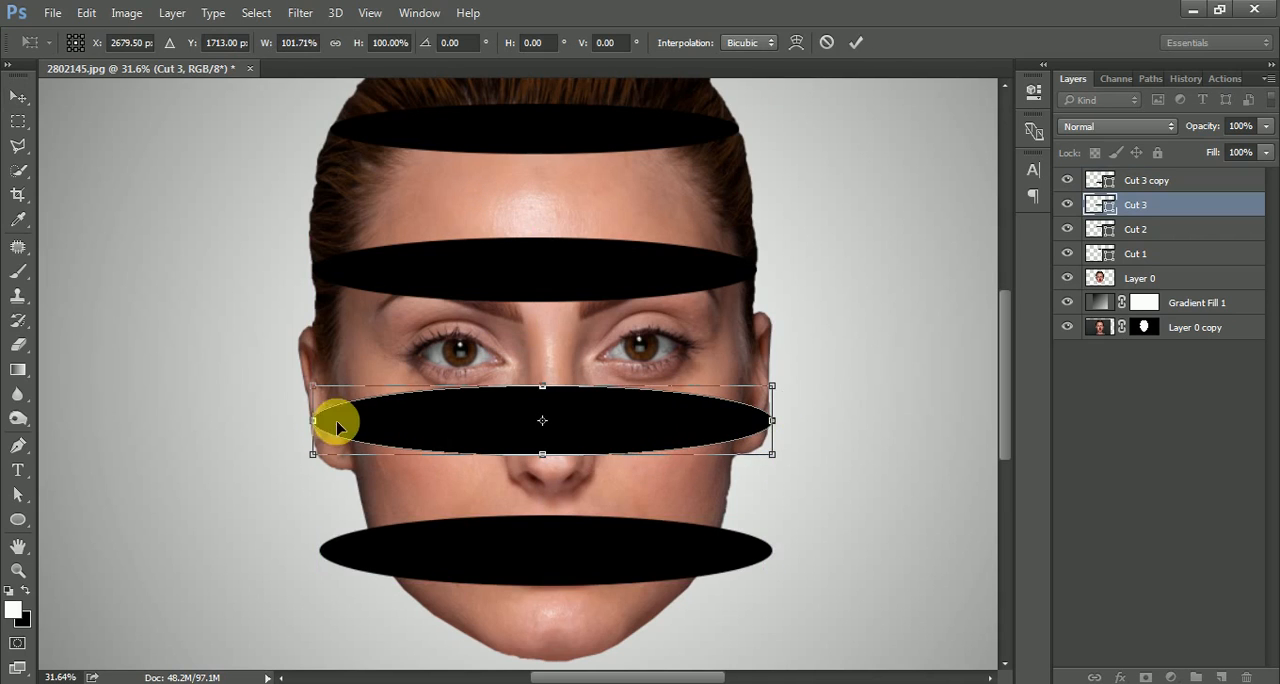
drag(313, 431, 313, 432)
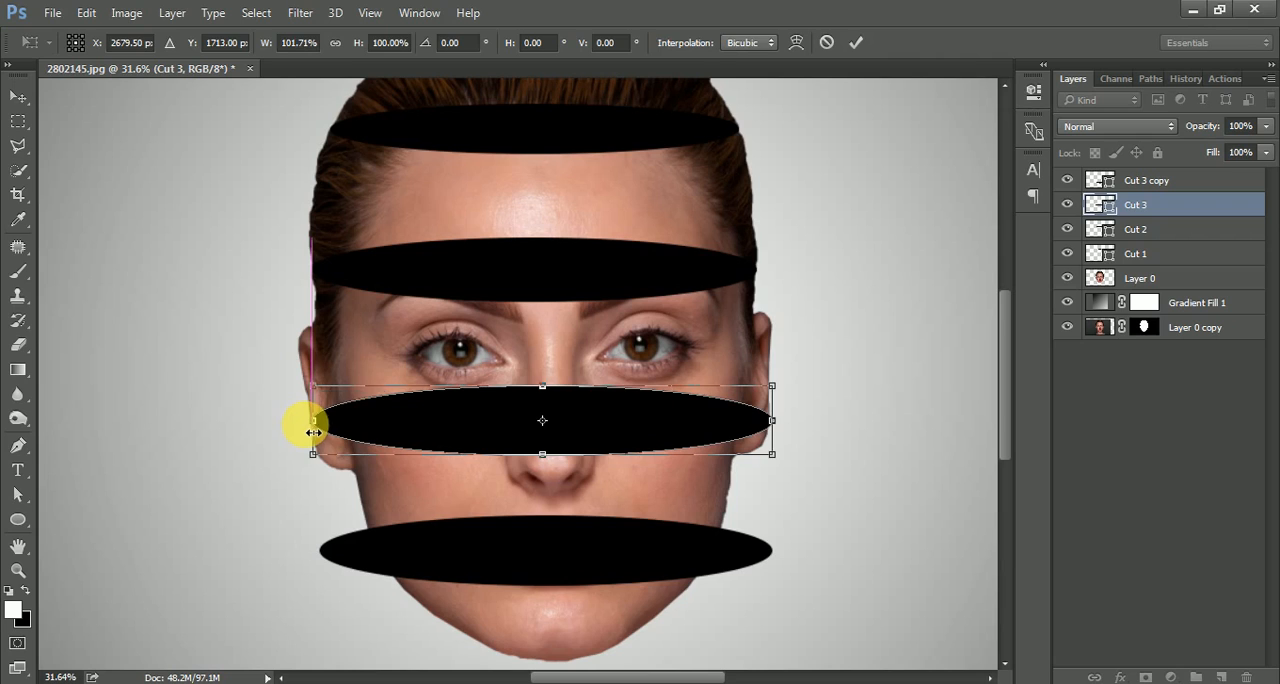
key(Return)
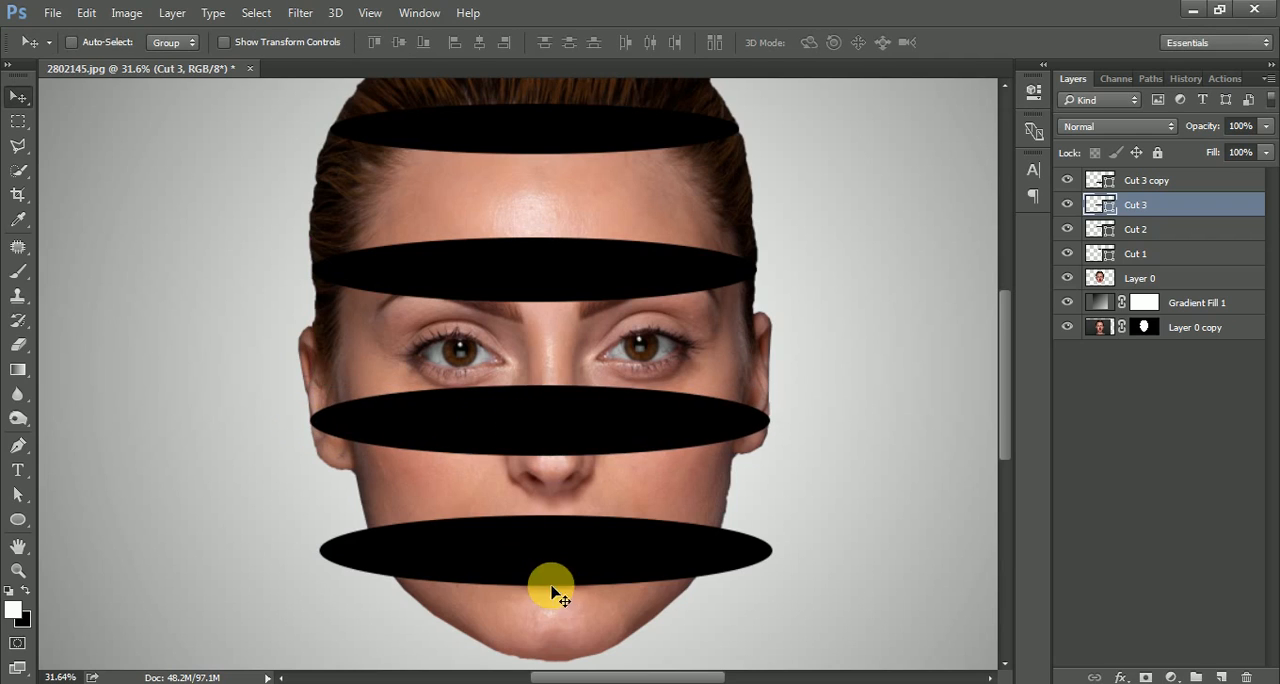
Narrow the ellipse over the mouth from both sides to about 74.85% width so it fits the jaw.
ctrl+click(560, 554)
key(ctrl+t)
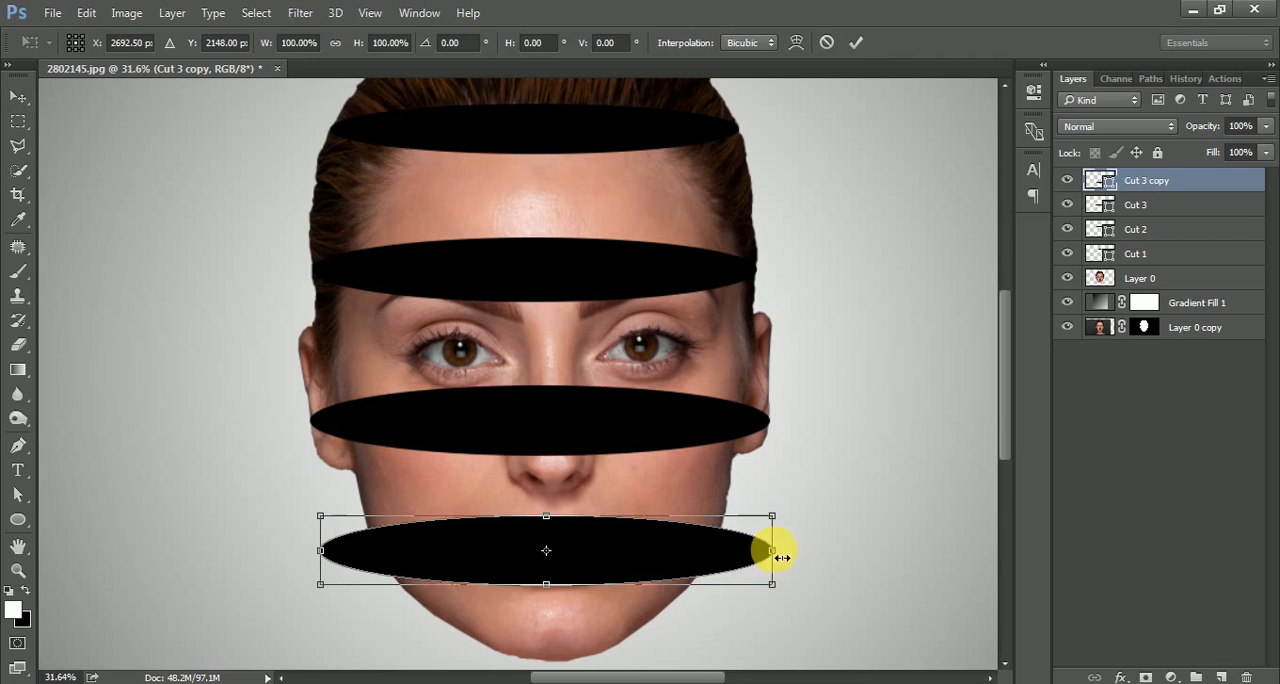
drag(772, 550, 719, 558)
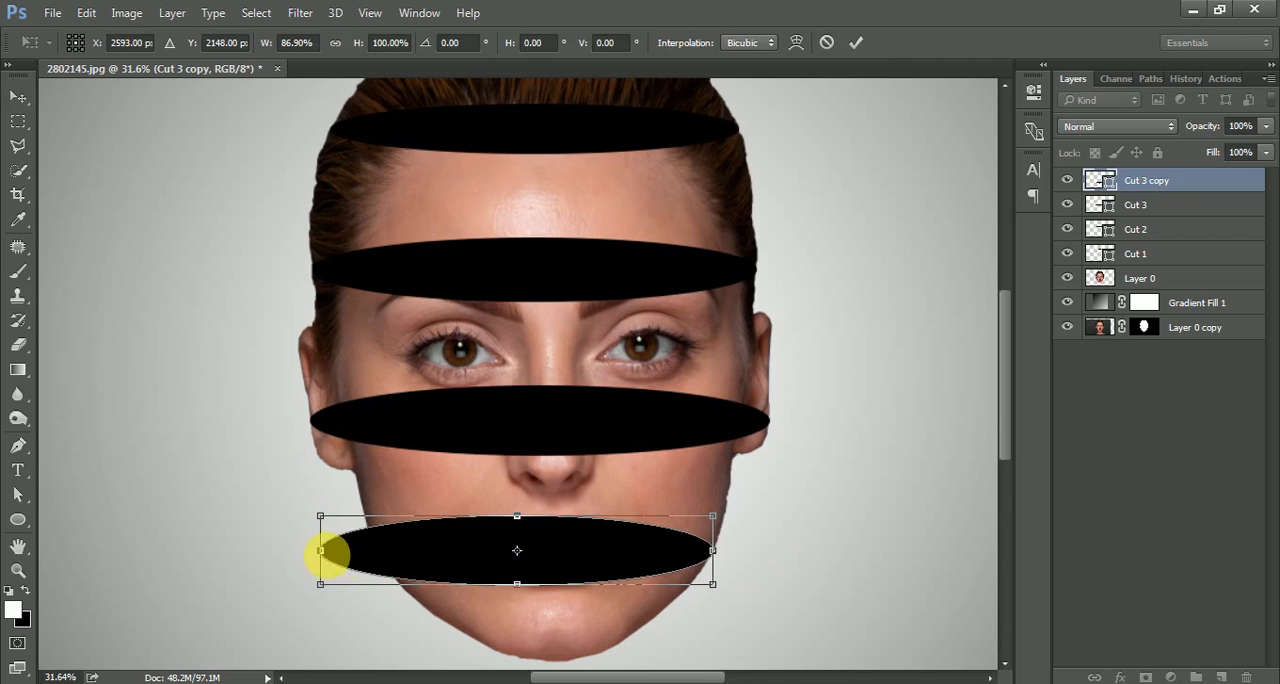
drag(333, 557, 387, 557)
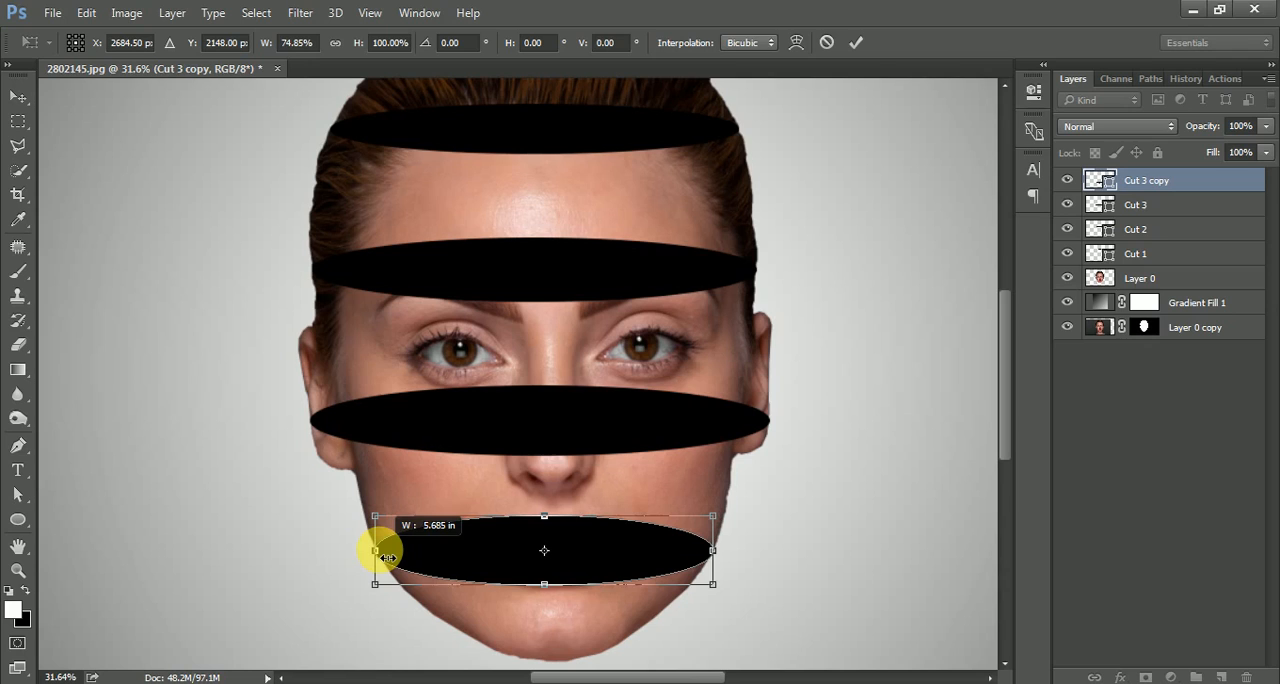
key(Return)
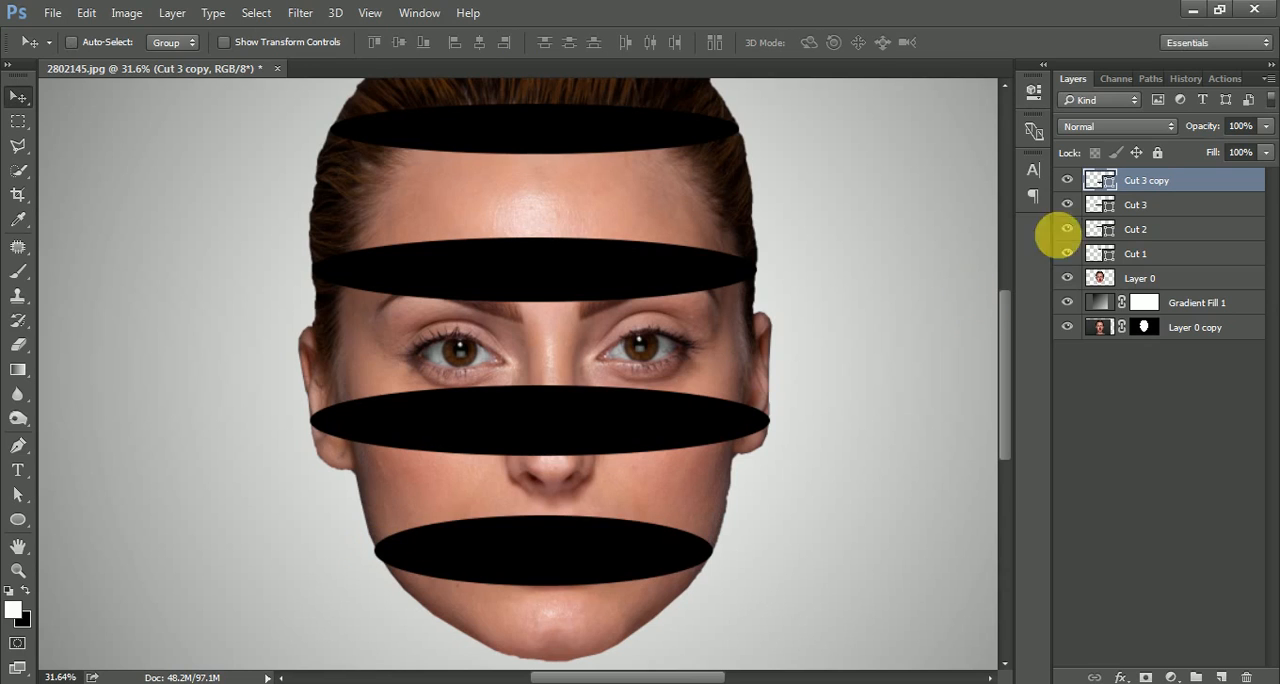
Rename the Cut 3 copy layer to "Cut 4".
double_click(1153, 182)
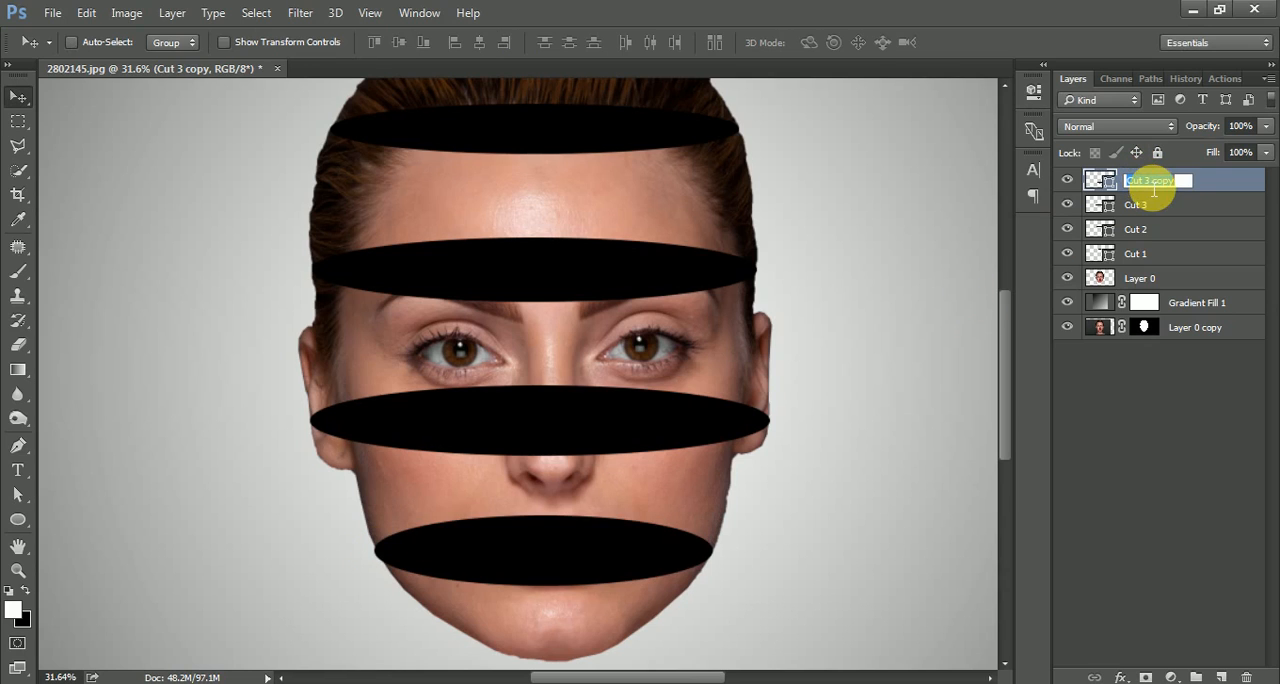
text(Cut 4)
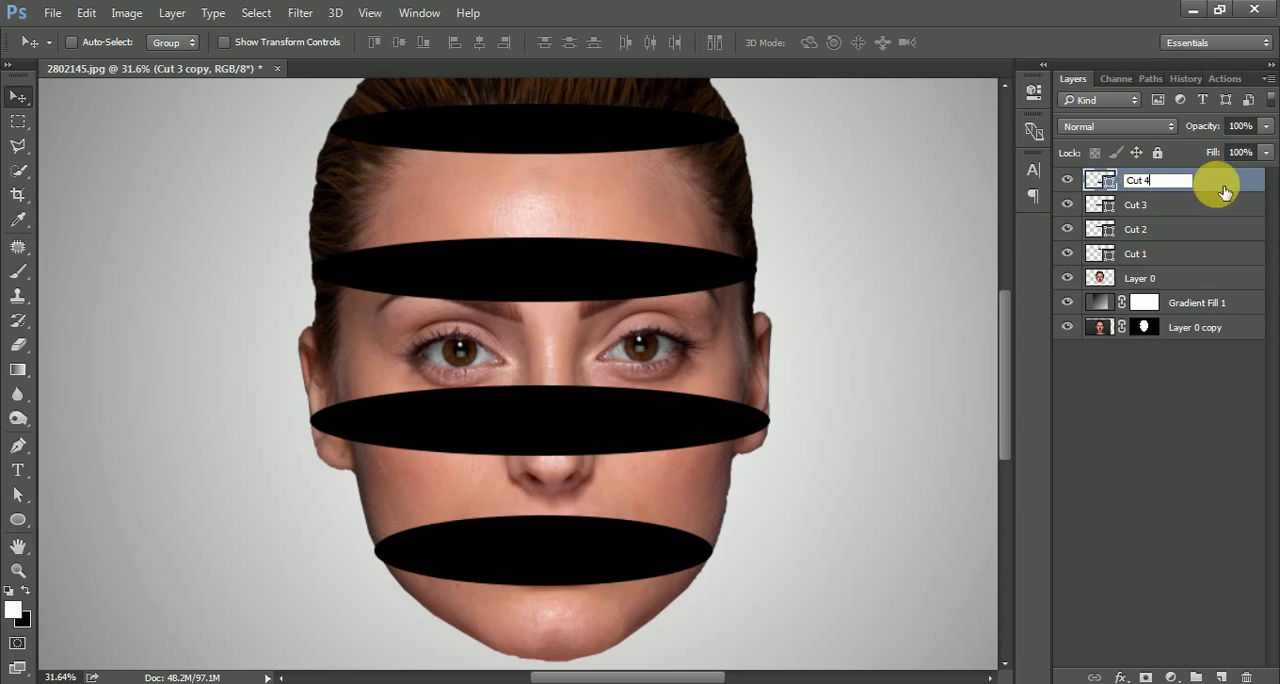
key(Return)
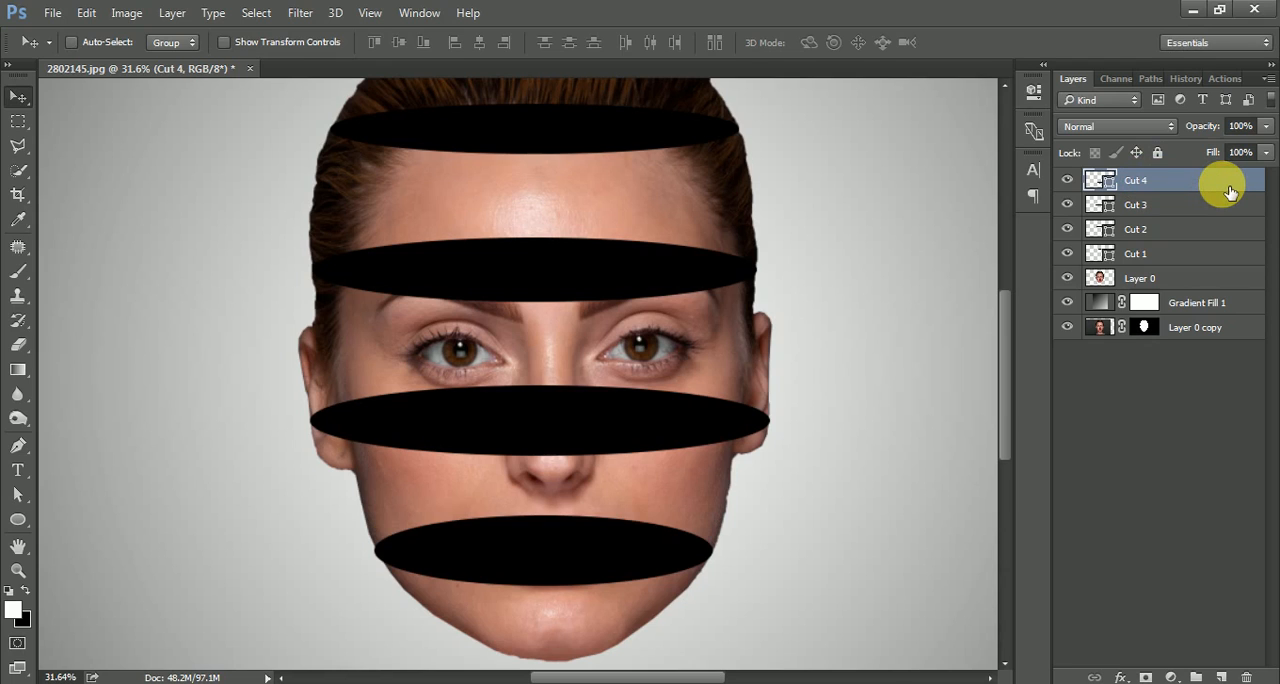
Duplicate the four layers Cut 1 to Cut 4 together.
shift+click(1166, 259)
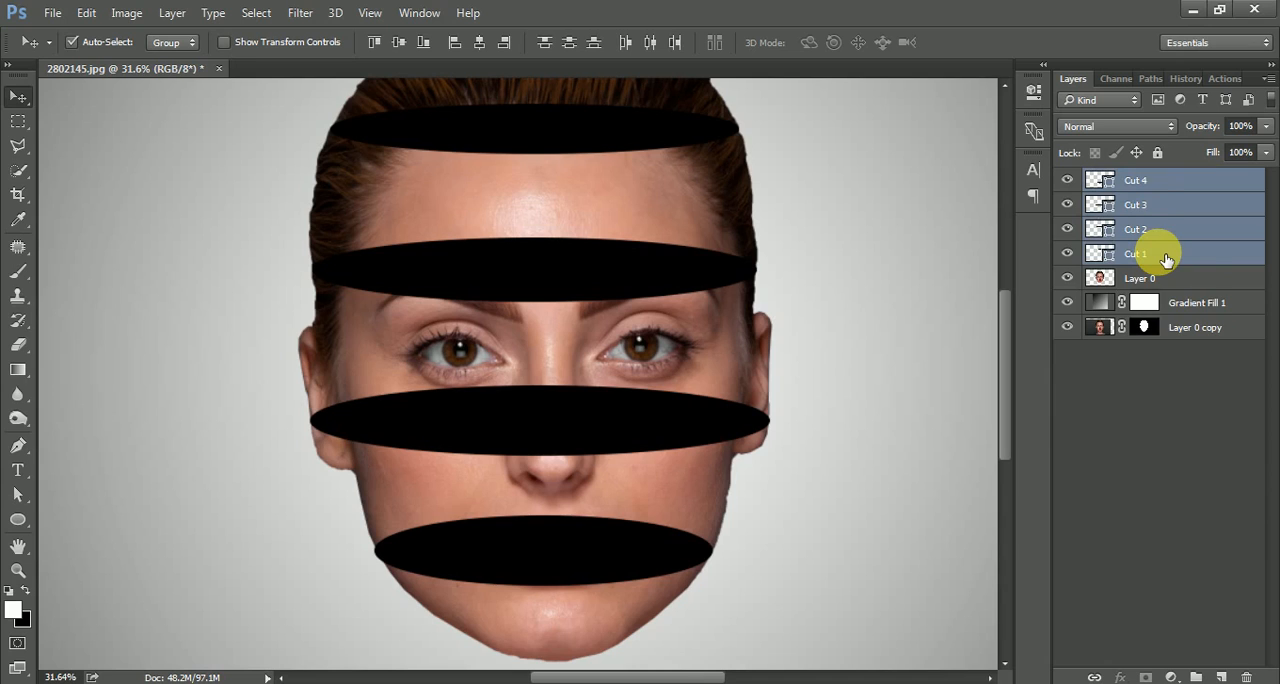
key(ctrl+j)
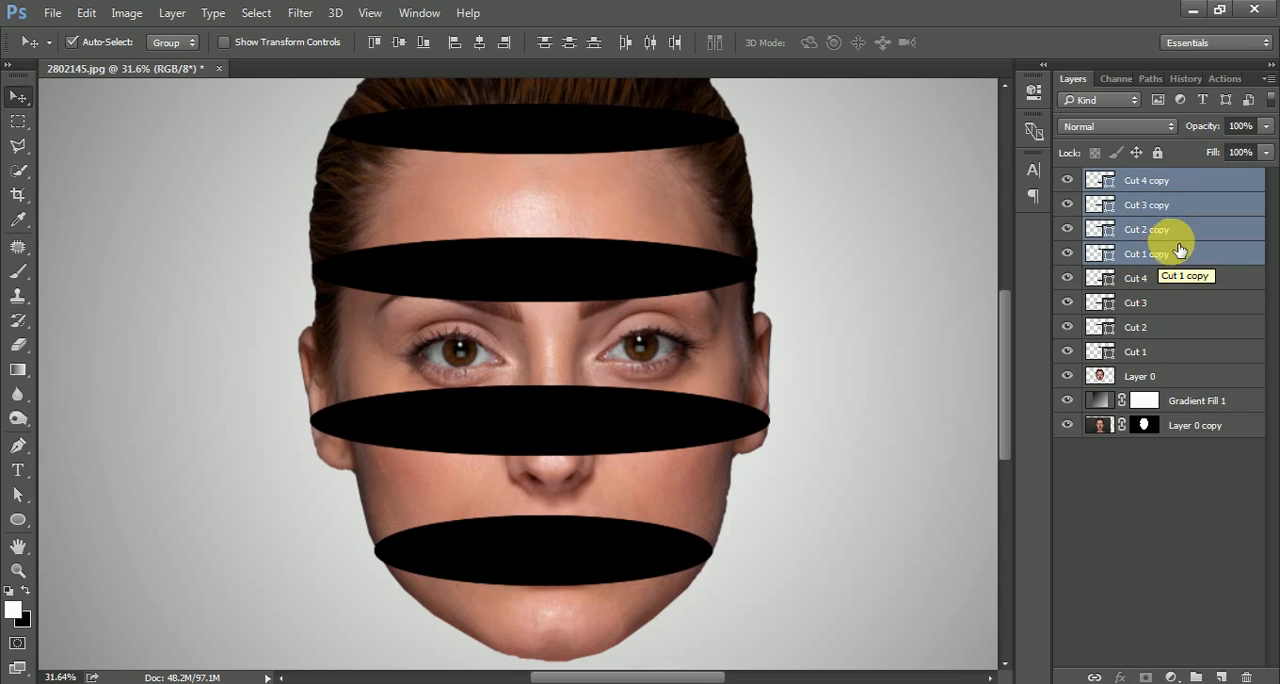
click(1180, 232)
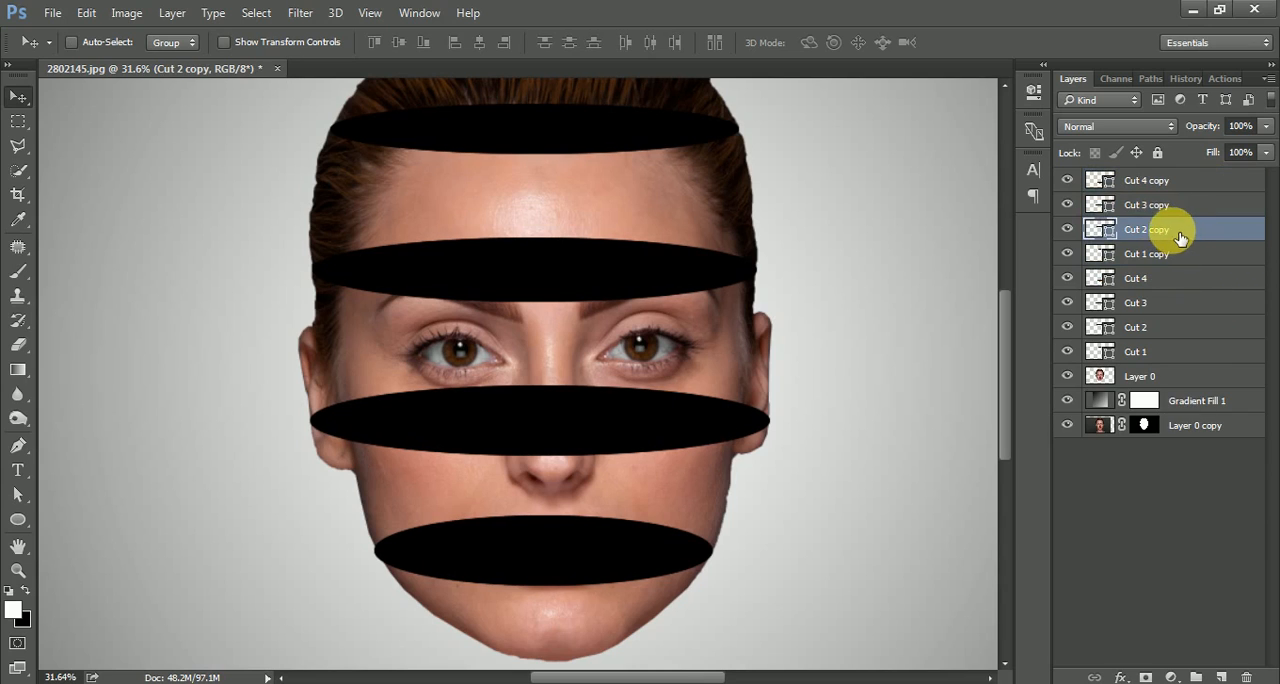
Hide all the Cut layers and their copies except Cut 1 copy.
drag(1067, 182, 1073, 353)
click(1070, 353)
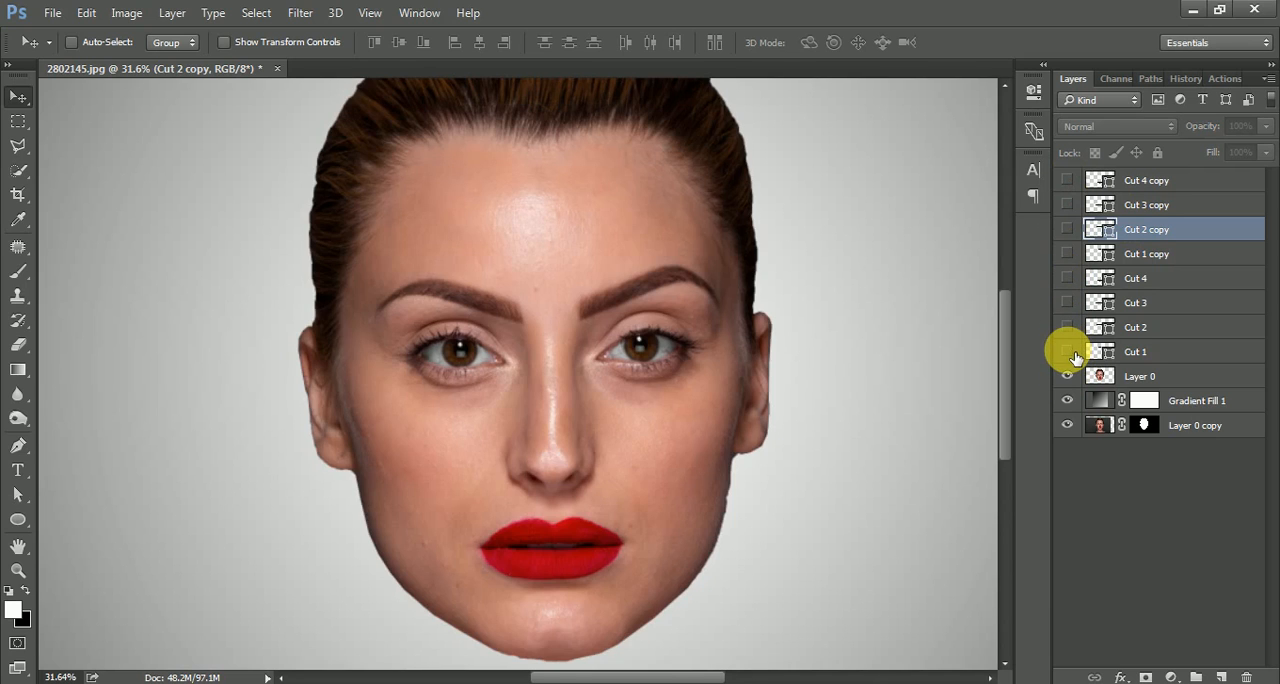
click(1160, 256)
click(1066, 254)
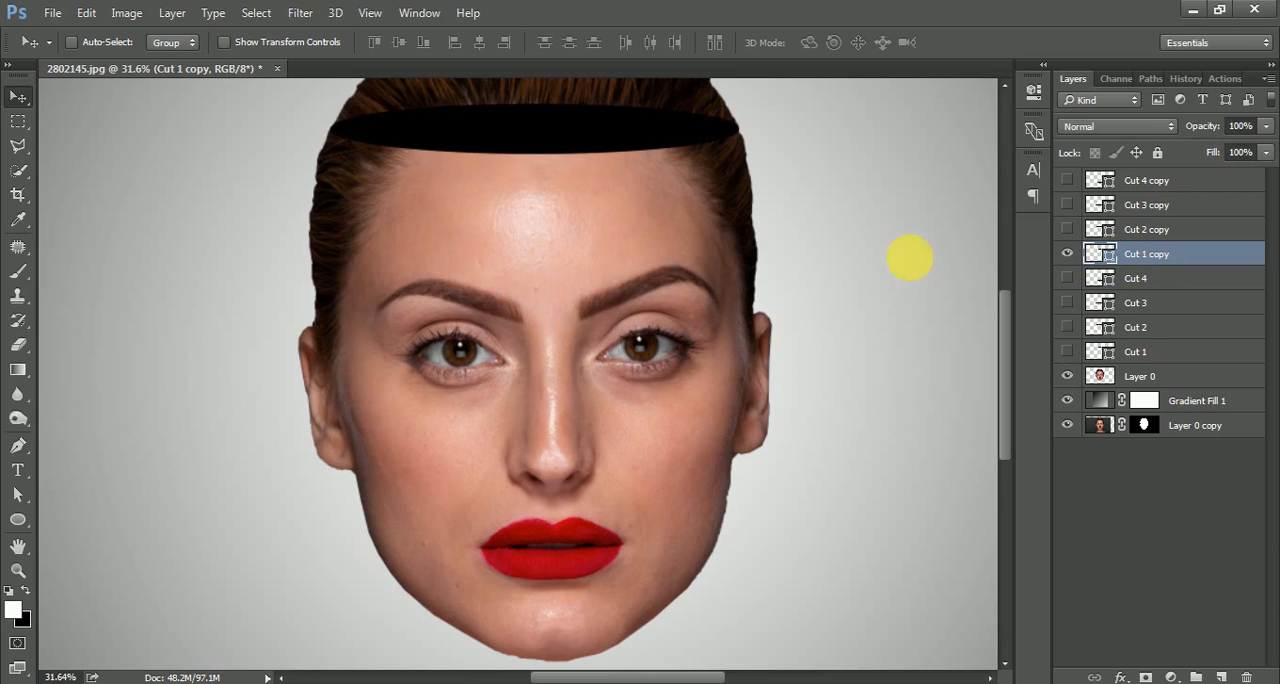
Reshape the Cut 1 copy ellipse into a dome about 655 px high covering the hair by raising its upper anchor and lengthening both handles.
drag(551, 177, 560, 313)
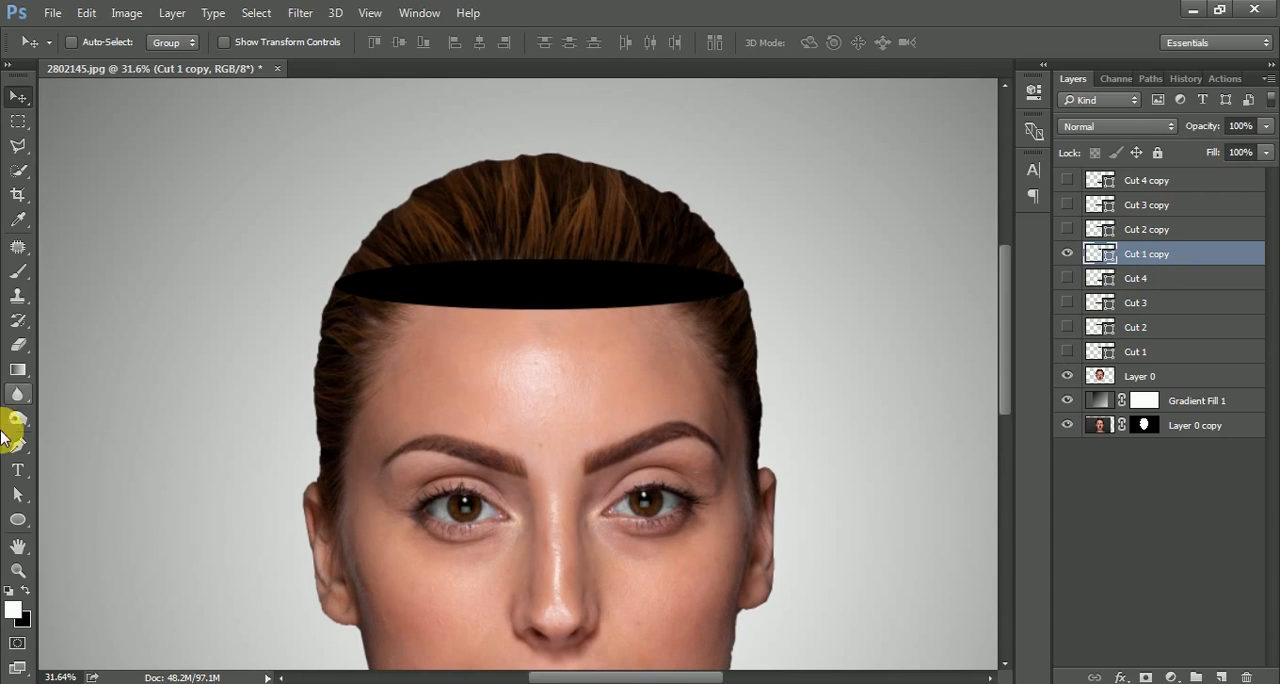
drag(24, 492, 106, 508)
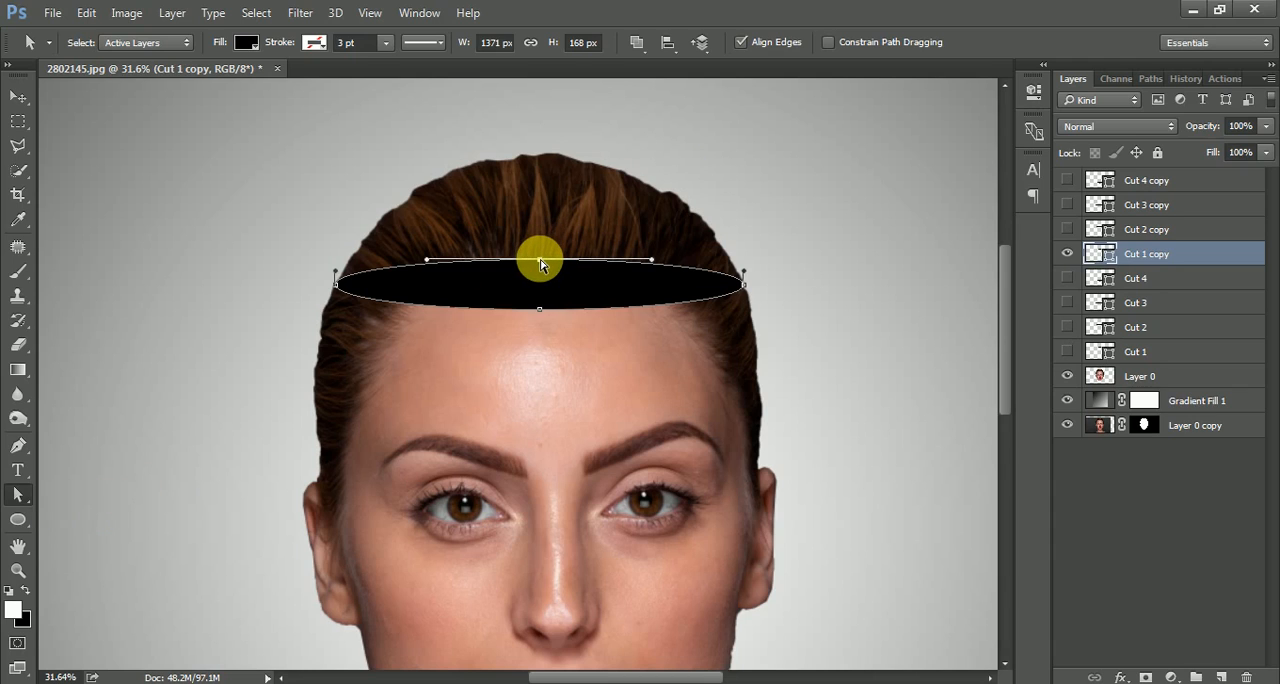
drag(540, 265, 543, 114)
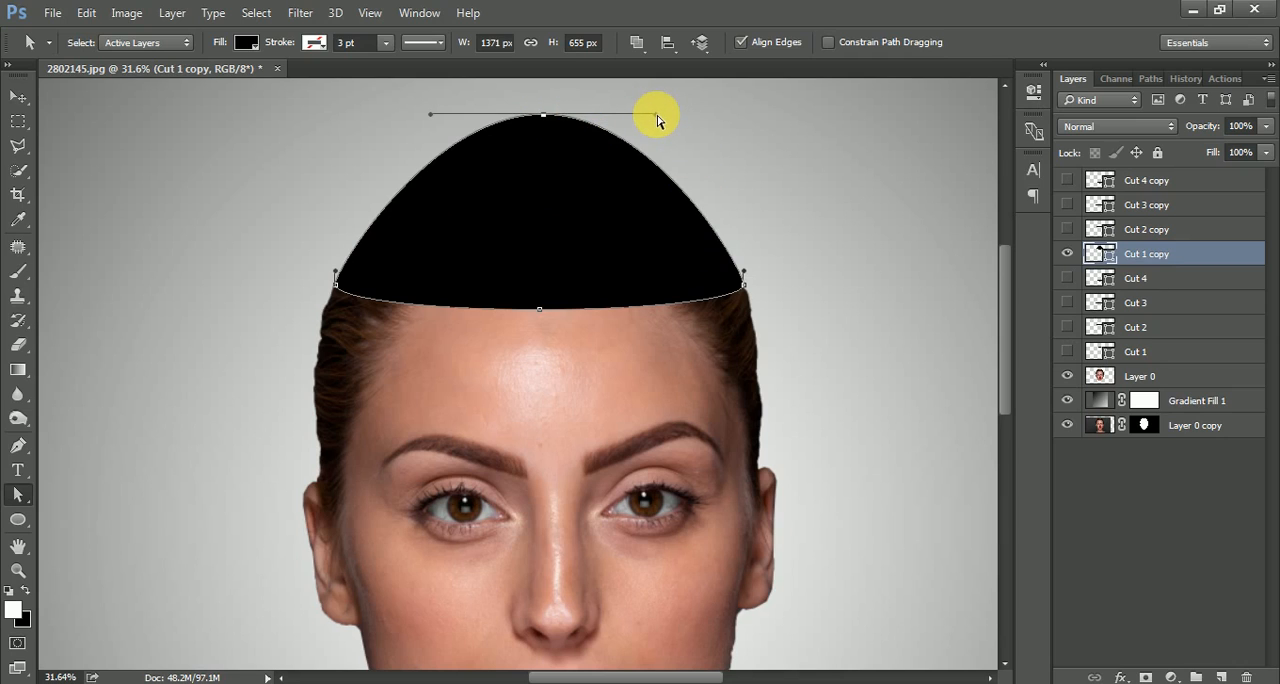
drag(658, 121, 695, 114)
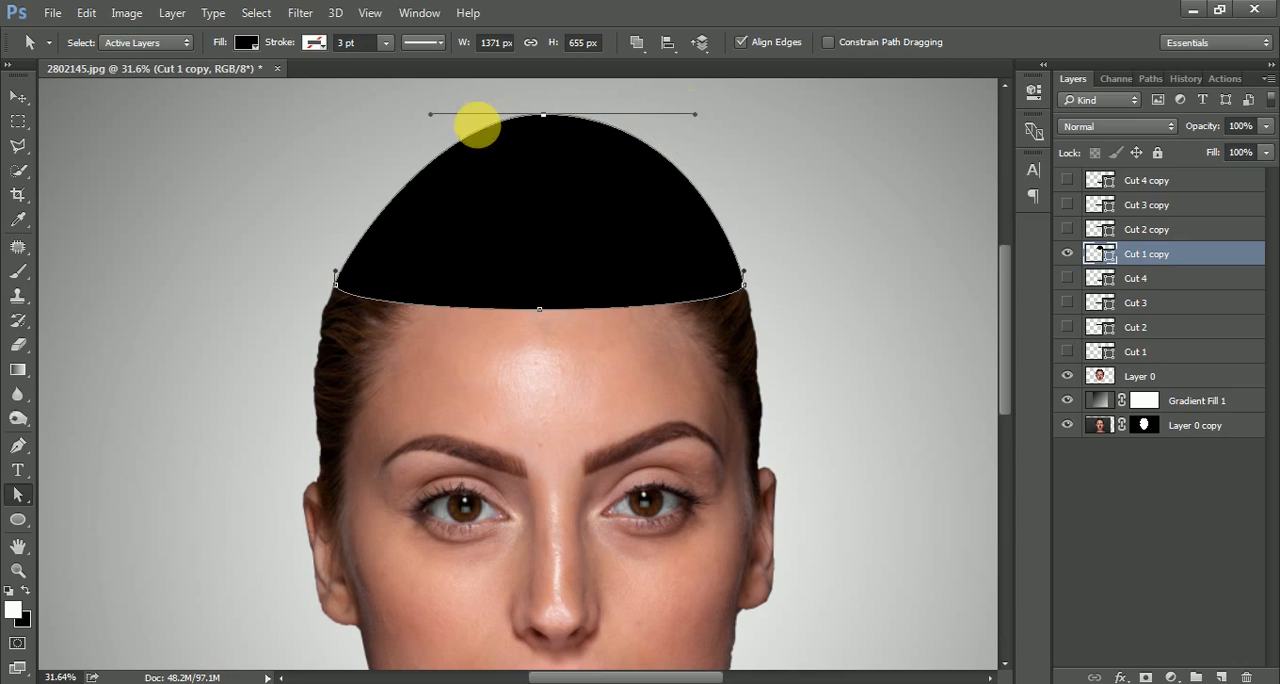
drag(432, 119, 390, 114)
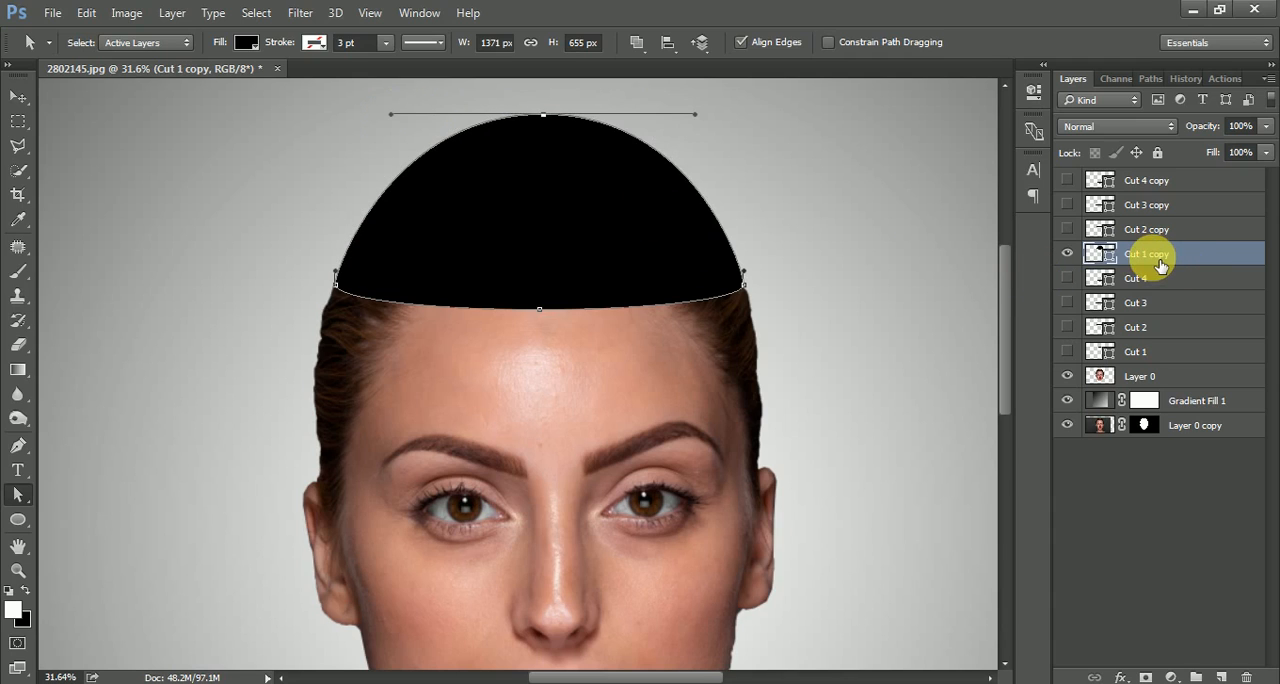
Turn the dome shape into a selection, hide Cut 1 copy, and cut the selected top of the head from Layer 0 onto a new layer.
key(ctrl+Return)
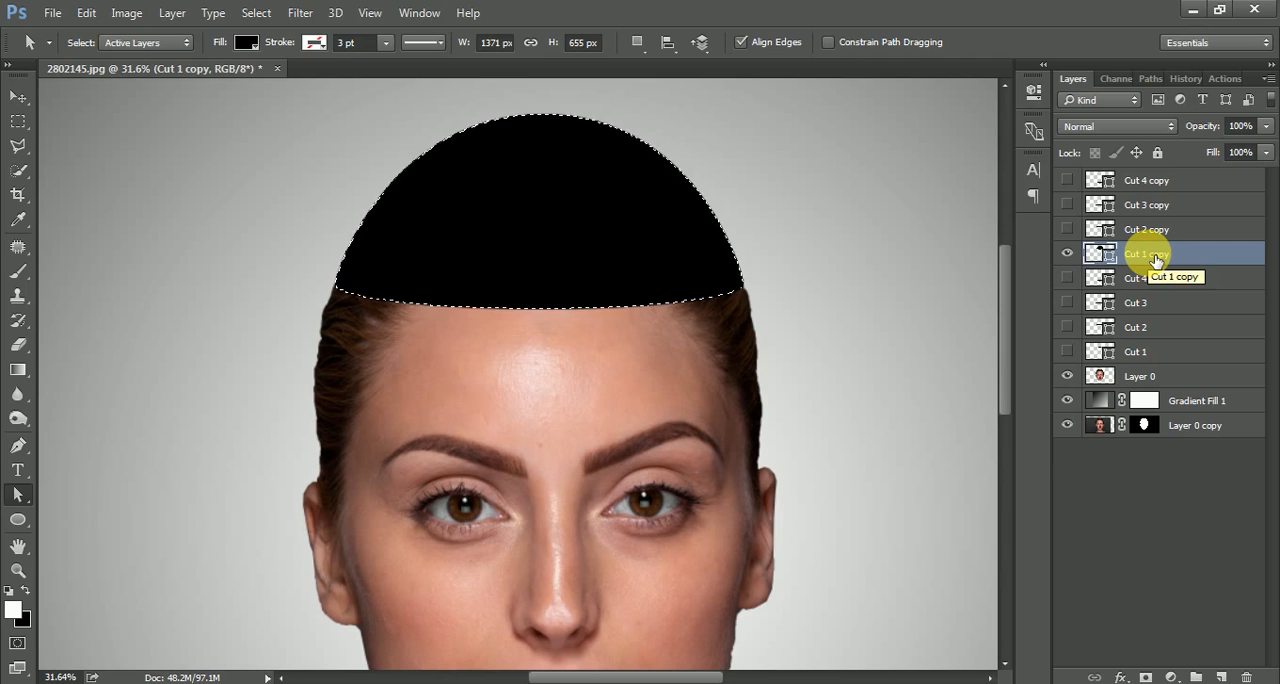
click(1066, 253)
click(1155, 383)
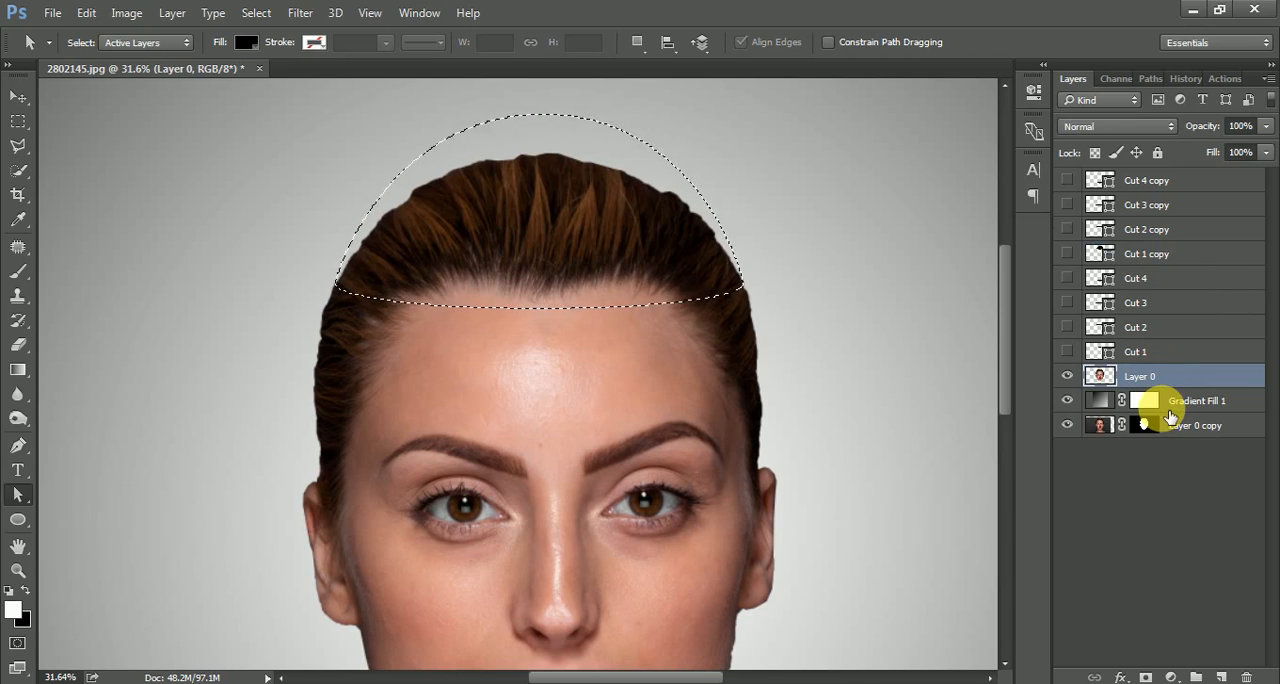
key(ctrl+j)
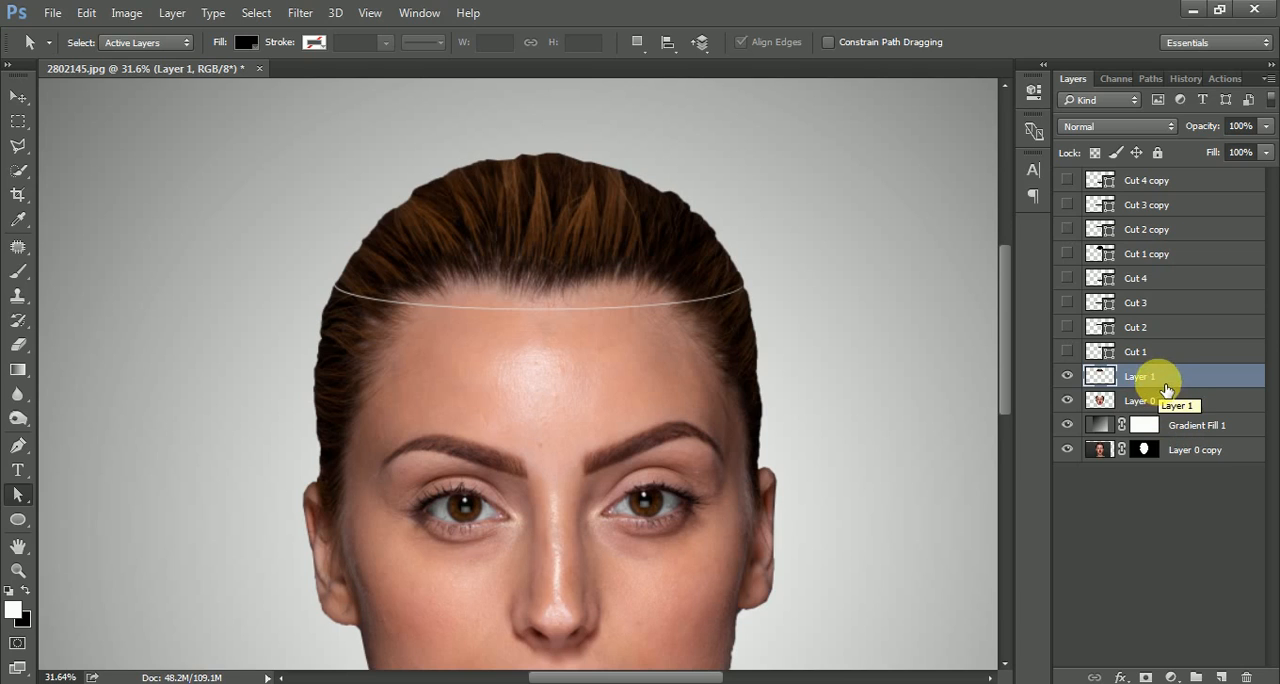
Check the separated top-of-head piece by toggling the visibility of Layer 1 off and on.
click(1068, 379)
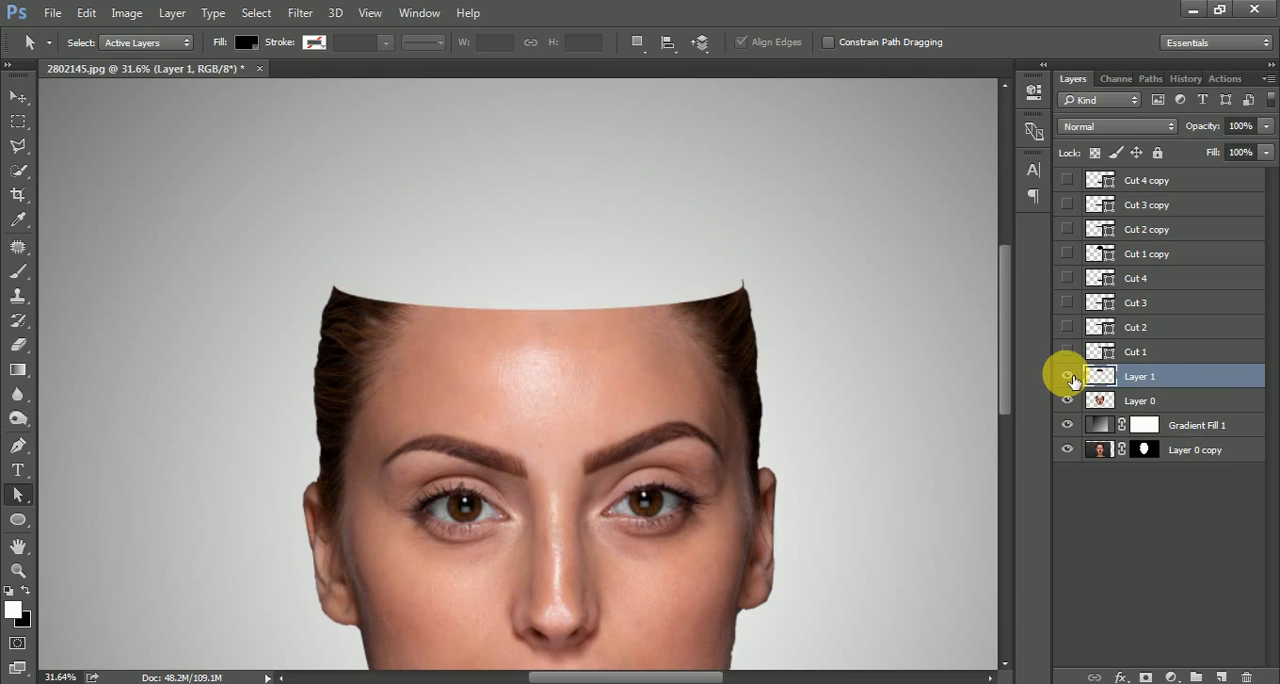
click(1069, 379)
click(1071, 379)
click(1071, 379)
click(1071, 379)
click(1071, 379)
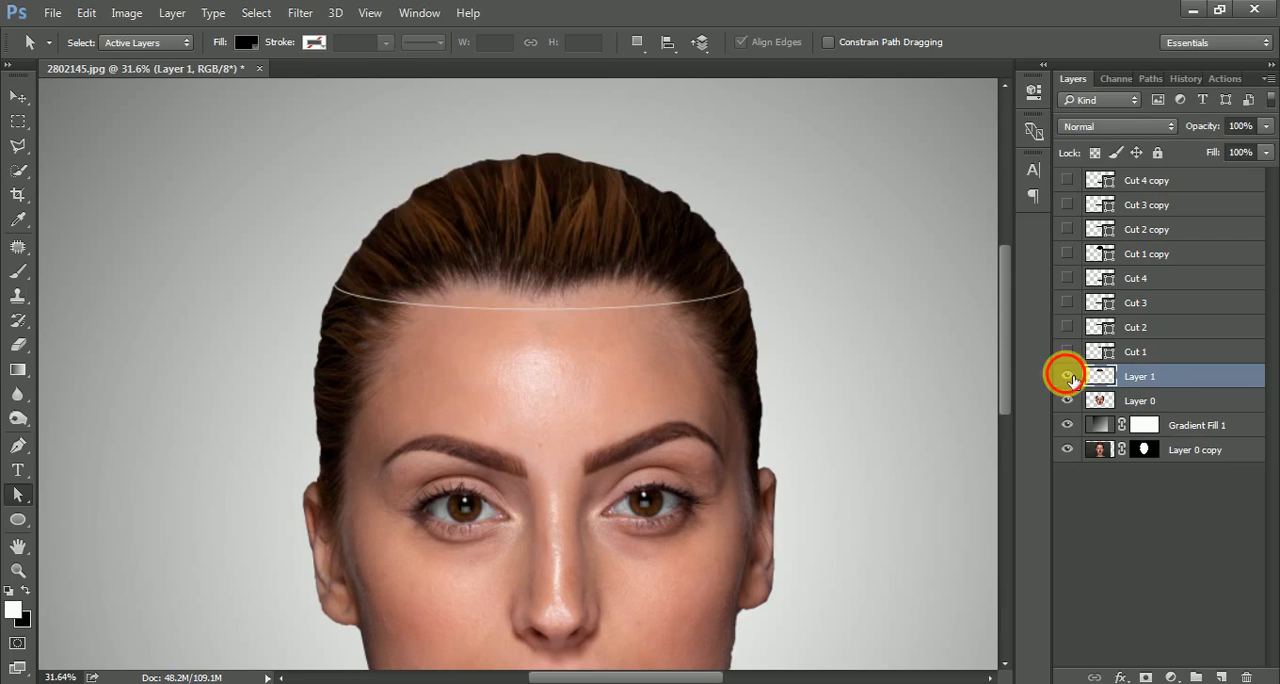
click(1071, 379)
click(1071, 380)
click(1071, 380)
click(1071, 380)
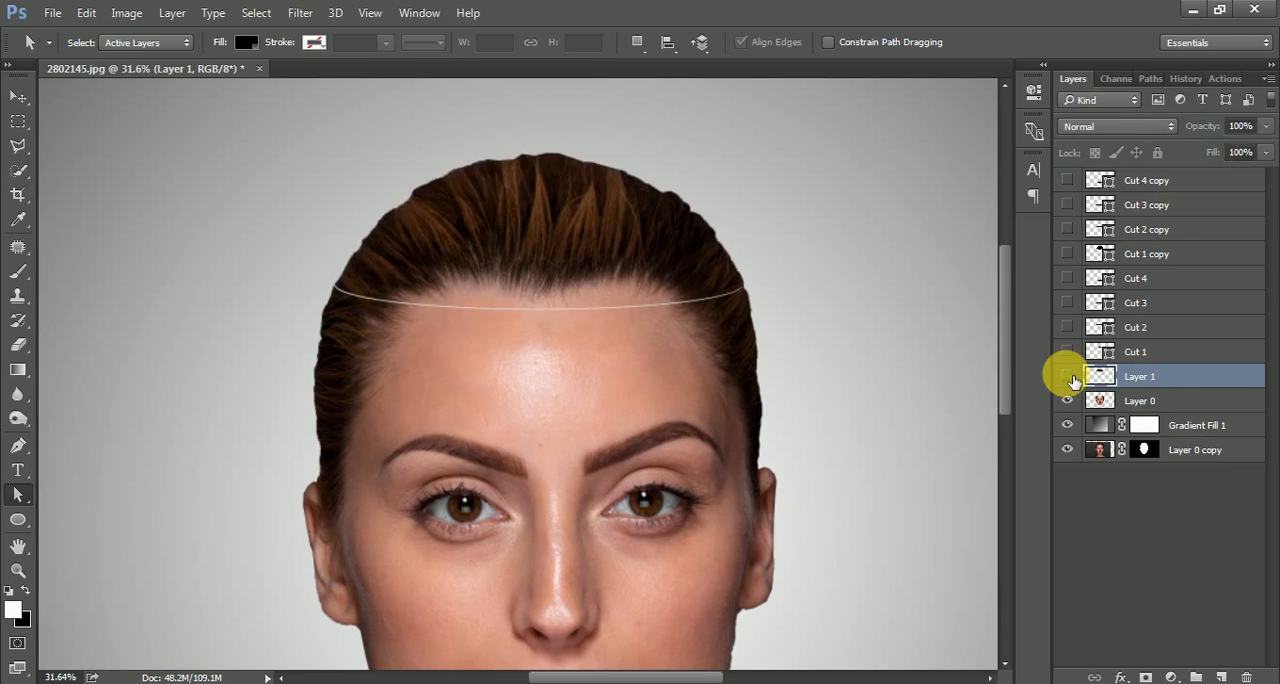
Rename the separated top-of-head layer Slice 1 and delete the Cut 1 copy layer.
click(1071, 380)
click(1071, 380)
double_click(1142, 377)
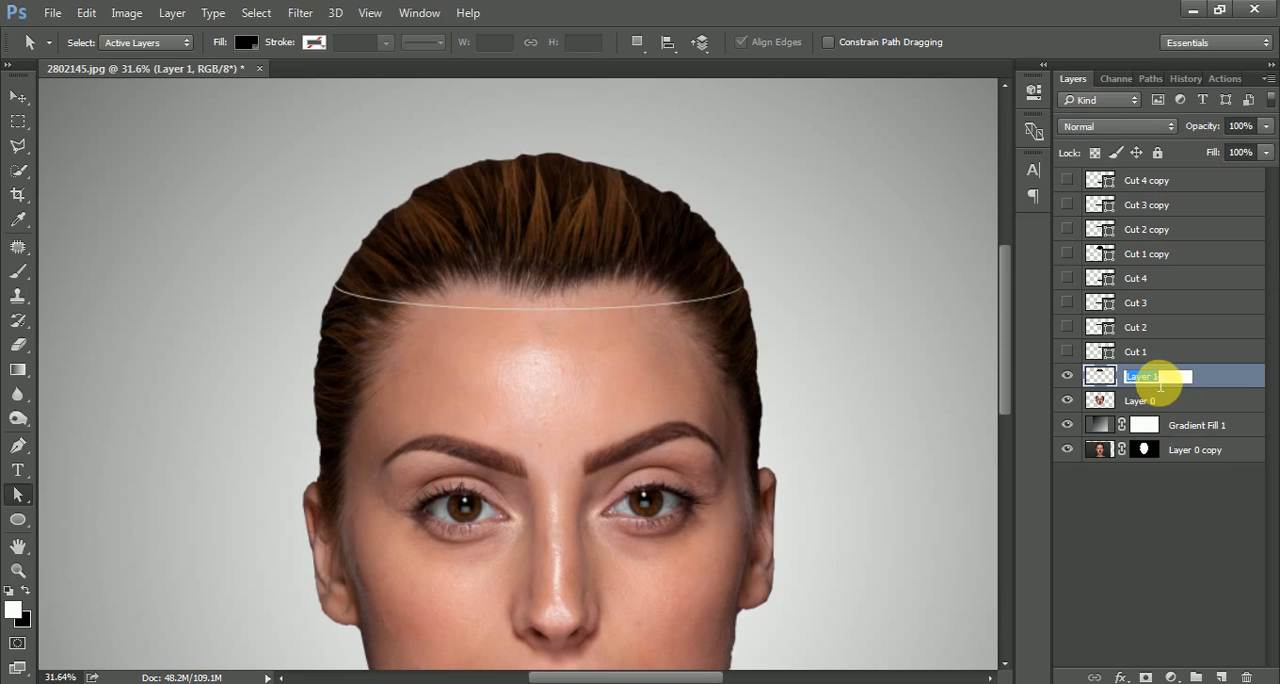
text(Slice 1)
key(Return)
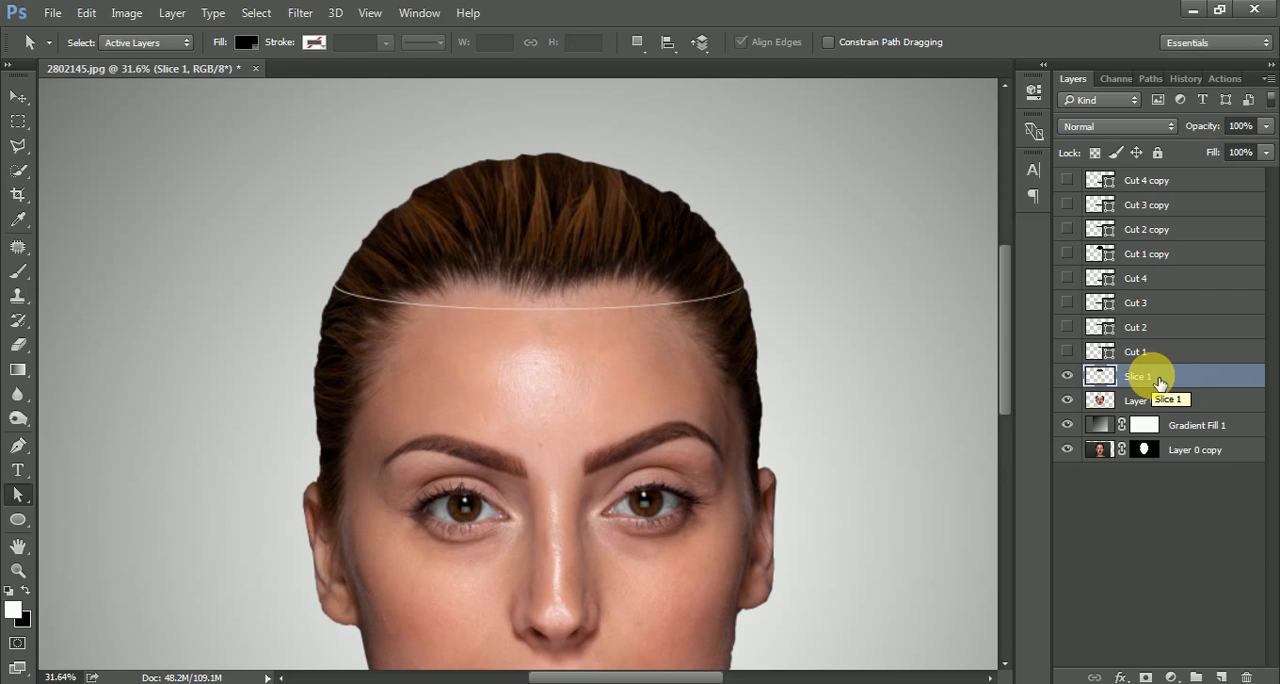
drag(1076, 260, 1247, 676)
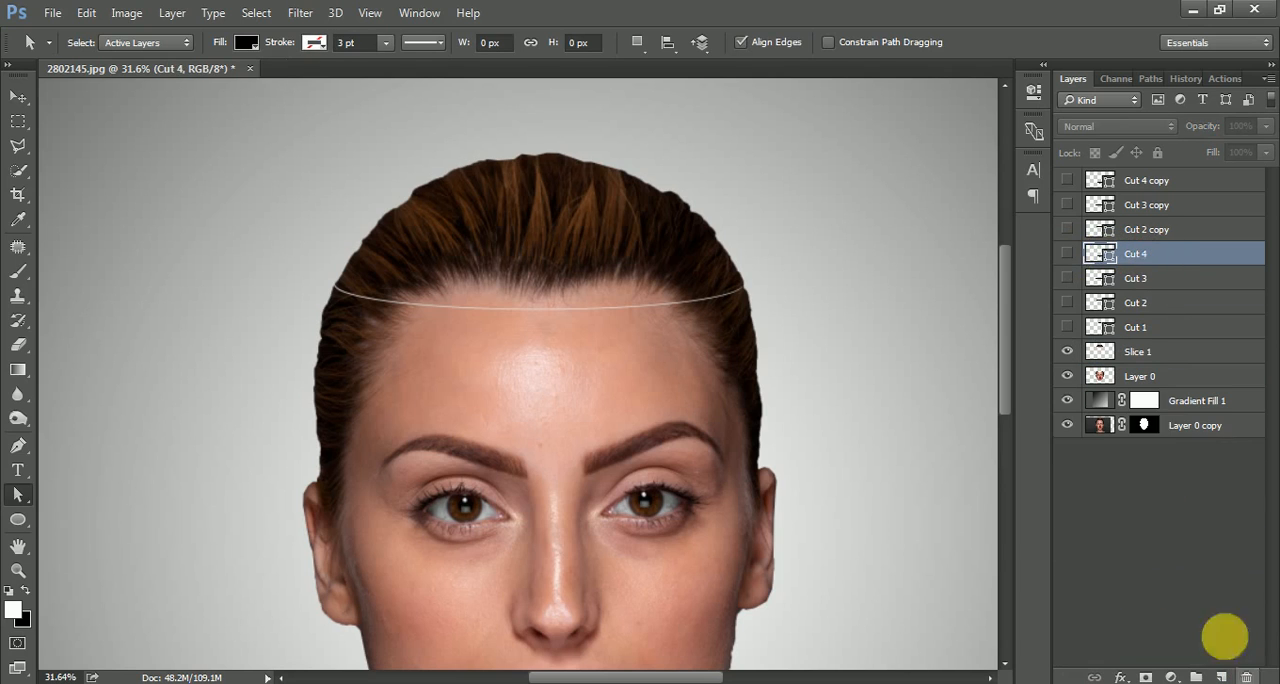
Show Cut 2 copy and reshape its ellipse into a dome about 875 px high by raising its upper anchor and lengthening both handles.
click(1148, 230)
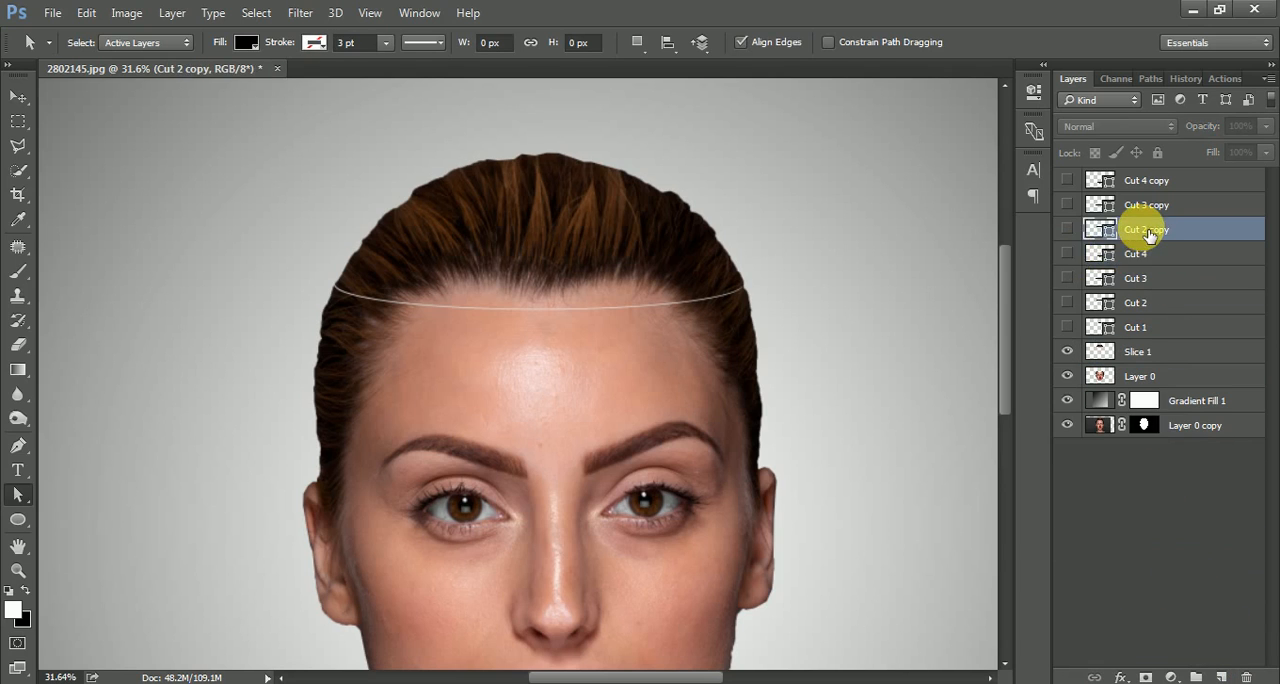
click(1068, 230)
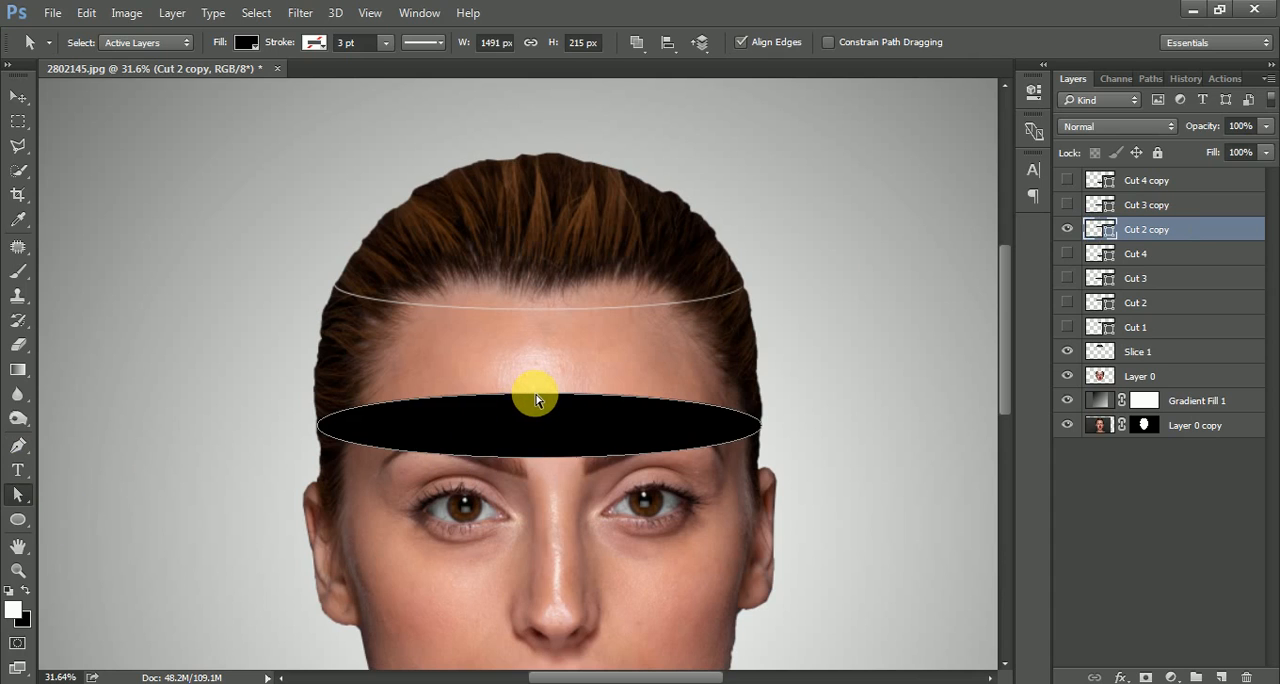
drag(539, 393, 552, 197)
drag(675, 196, 903, 196)
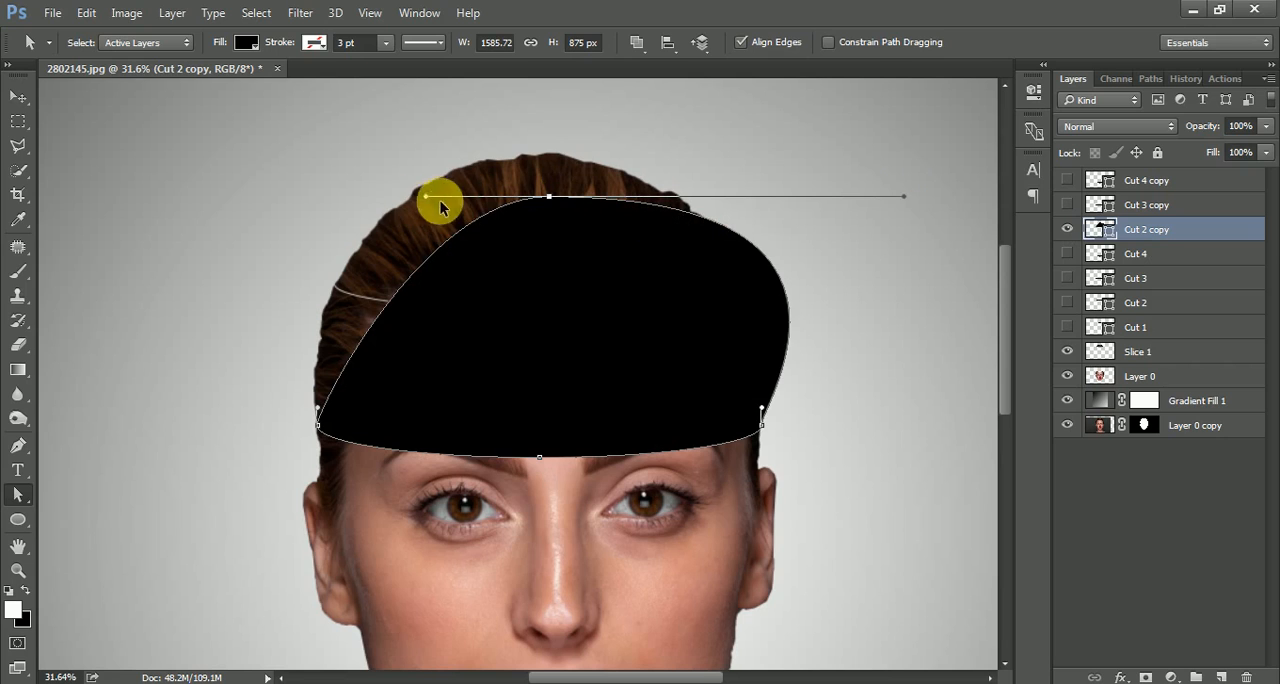
drag(430, 198, 143, 196)
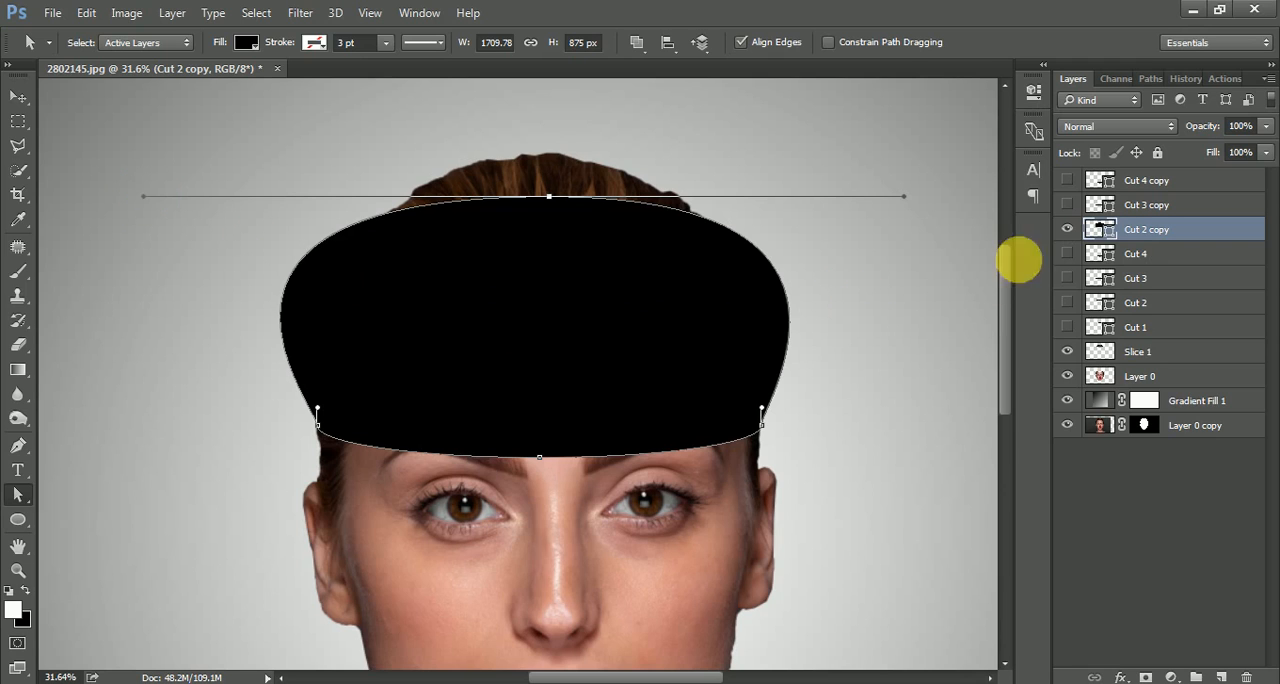
Turn the Cut 2 copy dome into a selection, hide that layer, and cut the selected forehead area from Layer 0 onto a new layer.
ctrl+click(1108, 234)
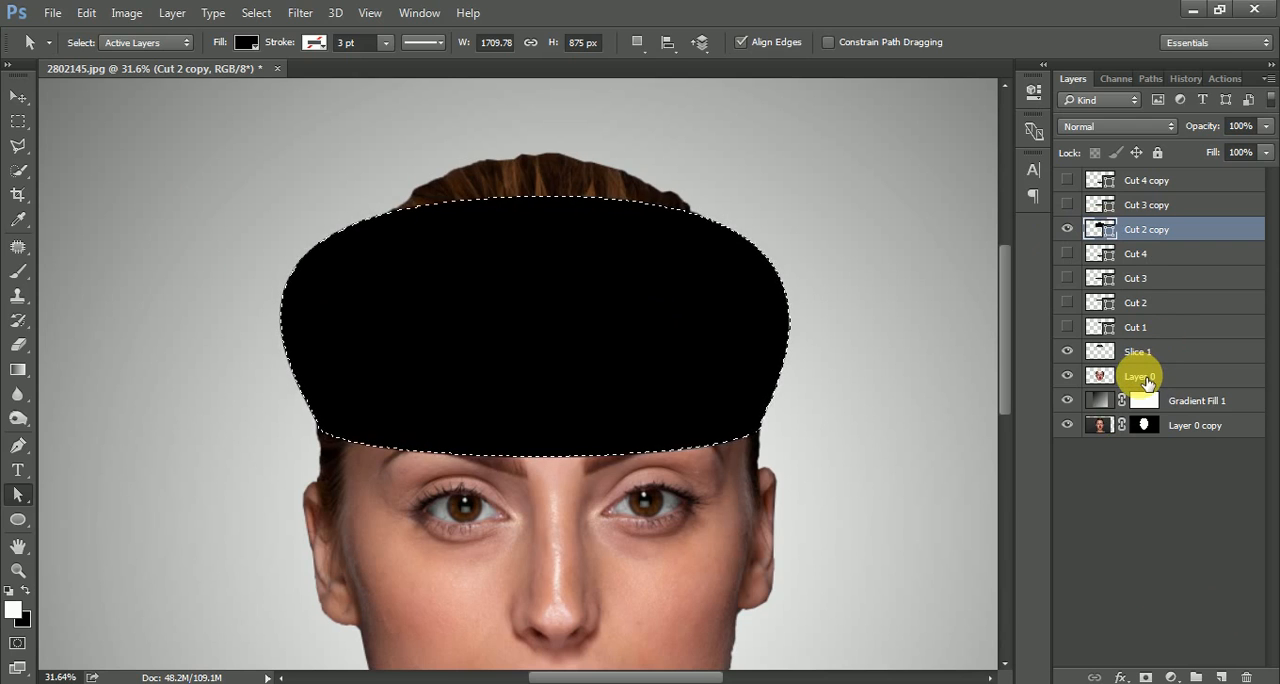
click(1067, 229)
click(1169, 385)
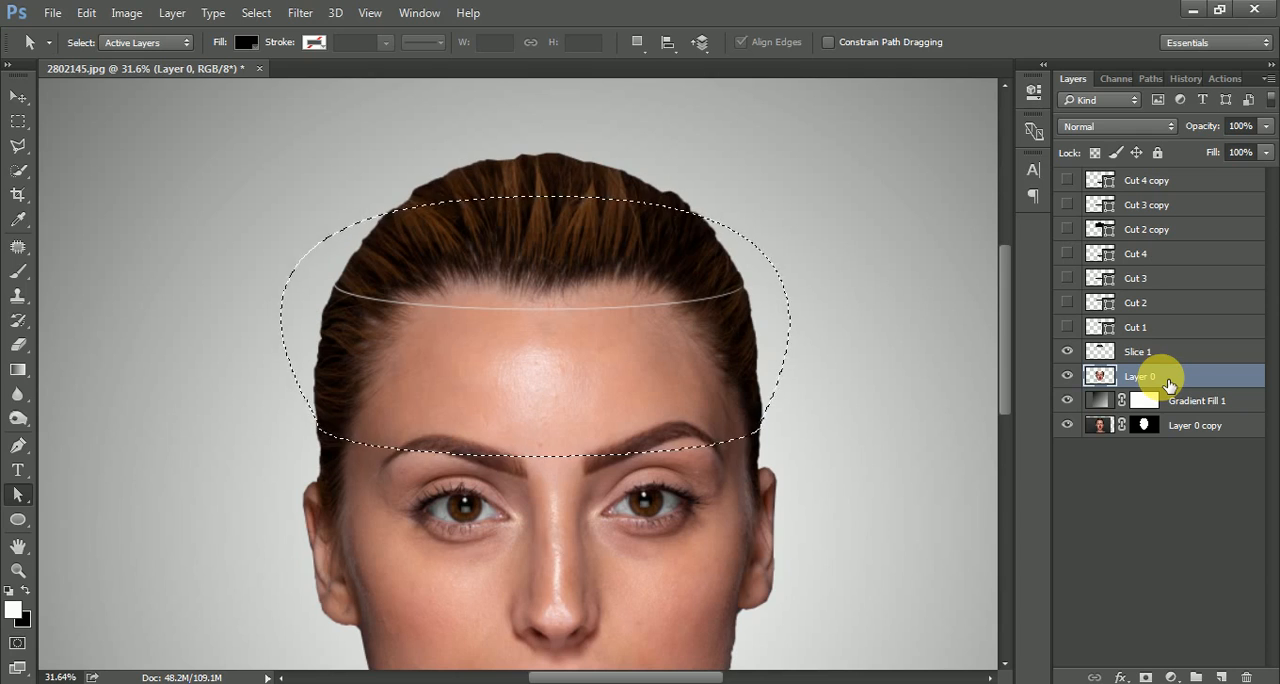
key(ctrl+j)
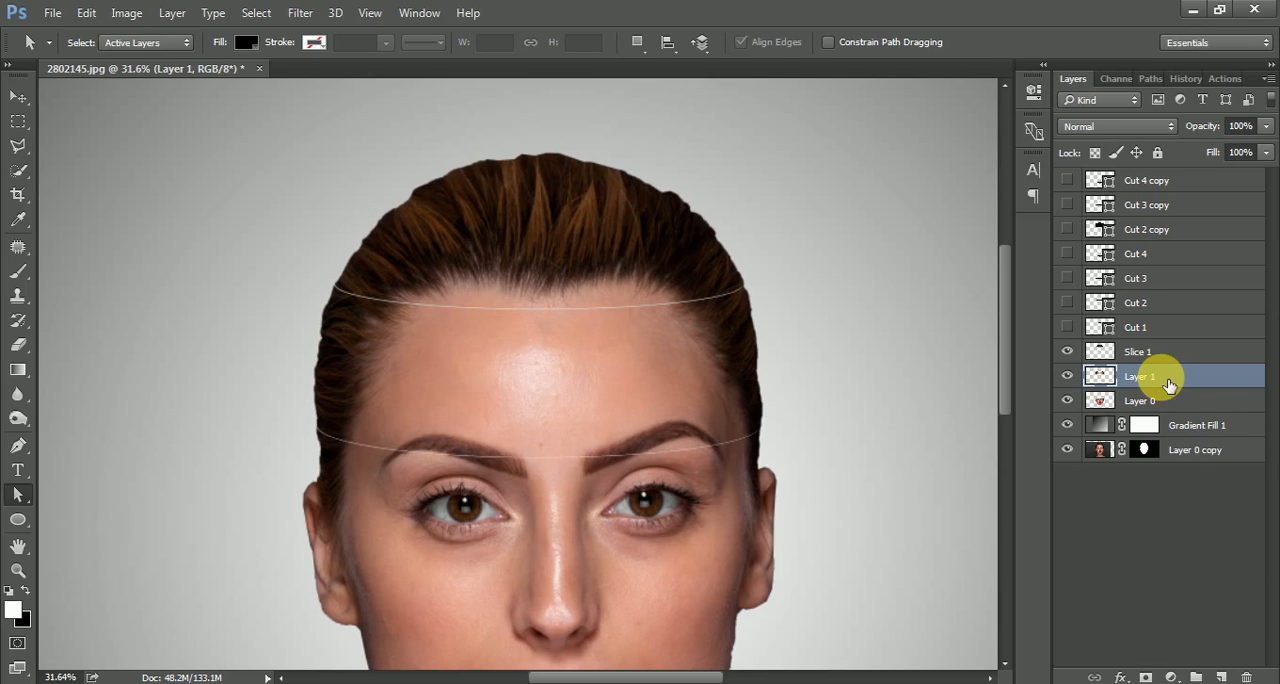
Check the separated forehead piece by toggling the visibility of Layer 1 and Layer 0 off and on.
click(1068, 378)
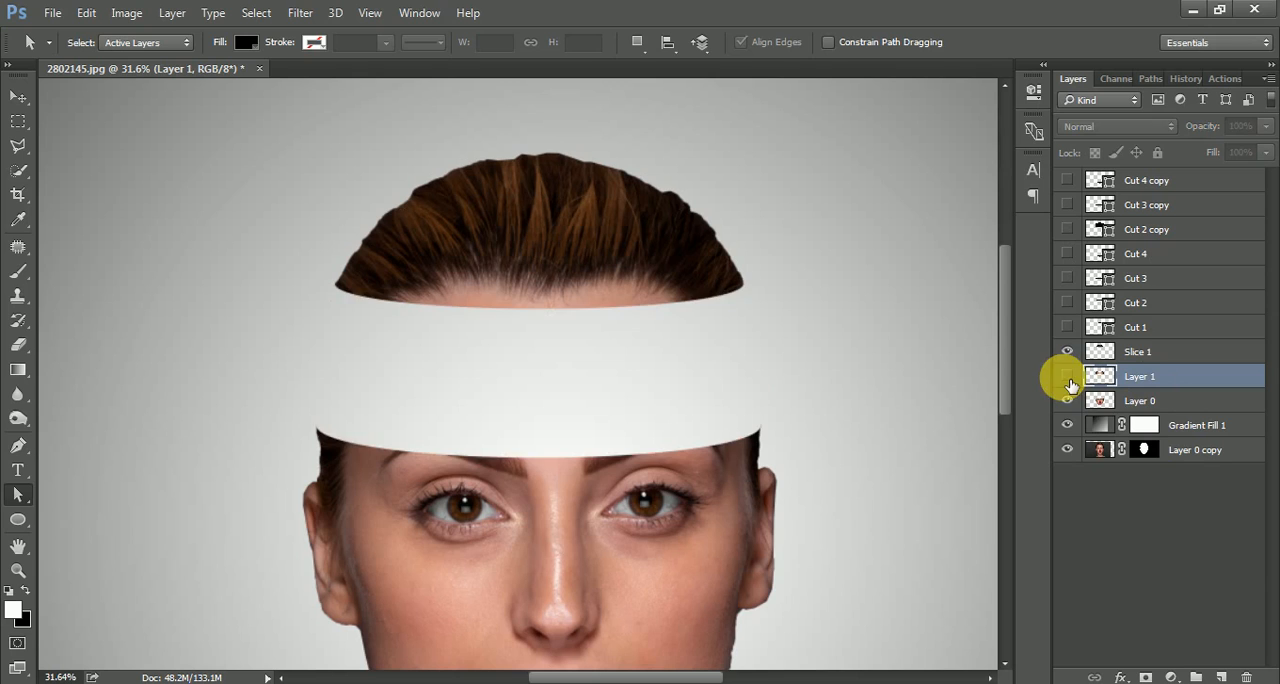
click(1068, 378)
click(1068, 400)
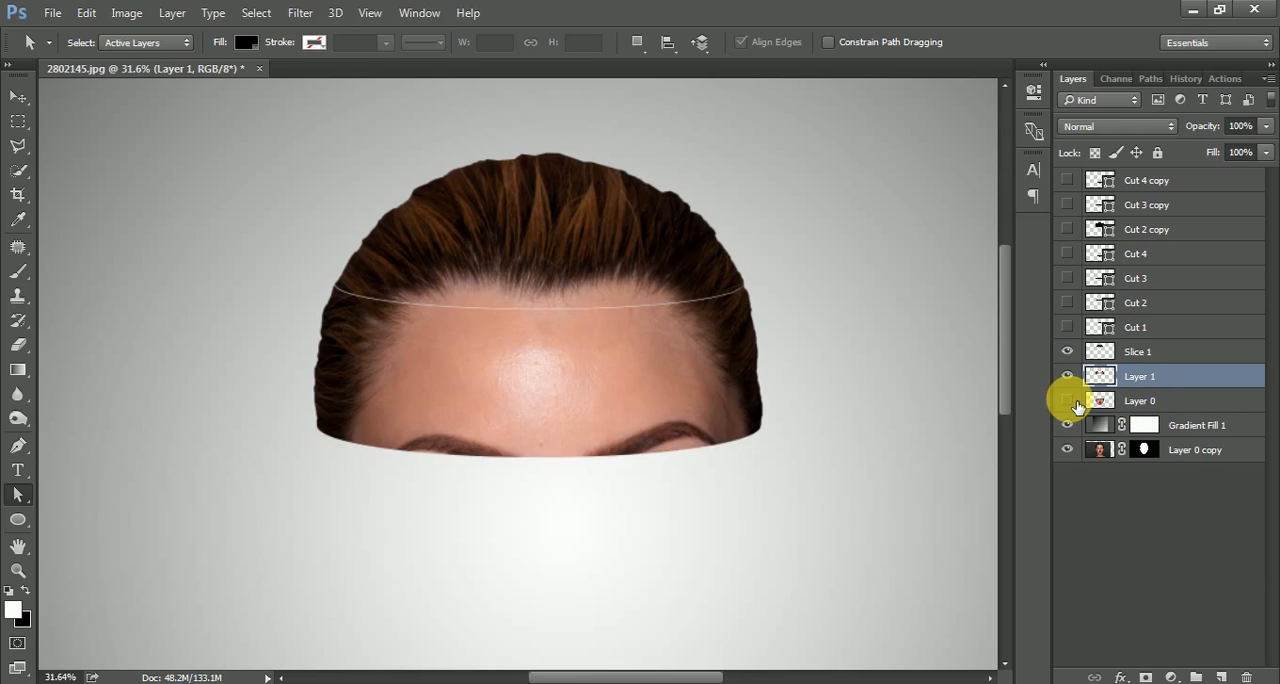
click(1070, 399)
click(1070, 378)
click(1070, 378)
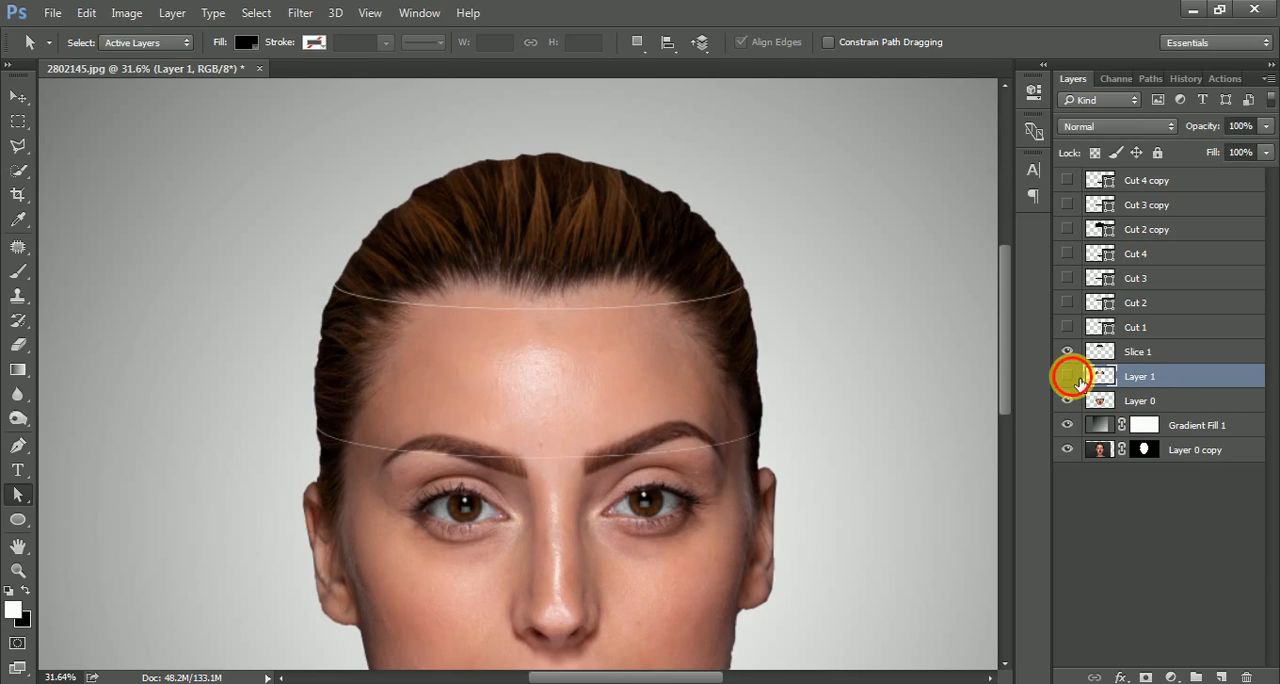
click(1070, 378)
click(1070, 378)
click(1070, 378)
click(1070, 378)
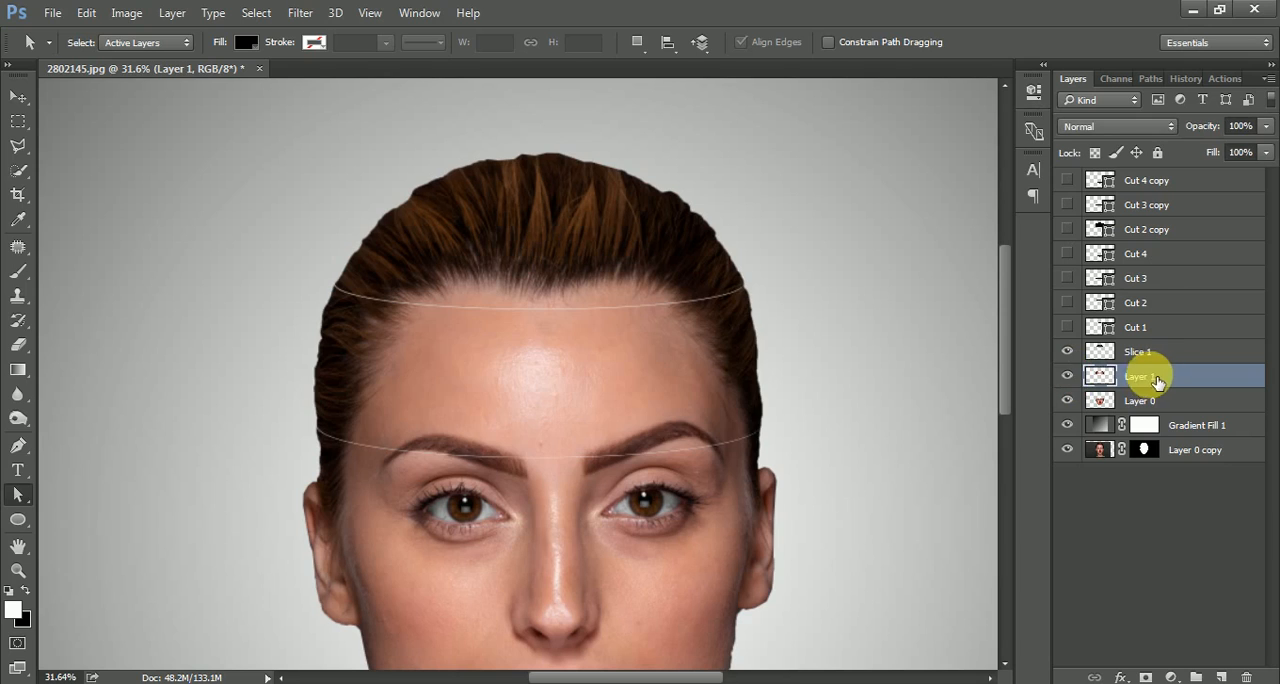
Rename the forehead layer Slice 2 and delete the Cut 2 copy layer, turning off further delete confirmations.
double_click(1145, 377)
text(Slice 2)
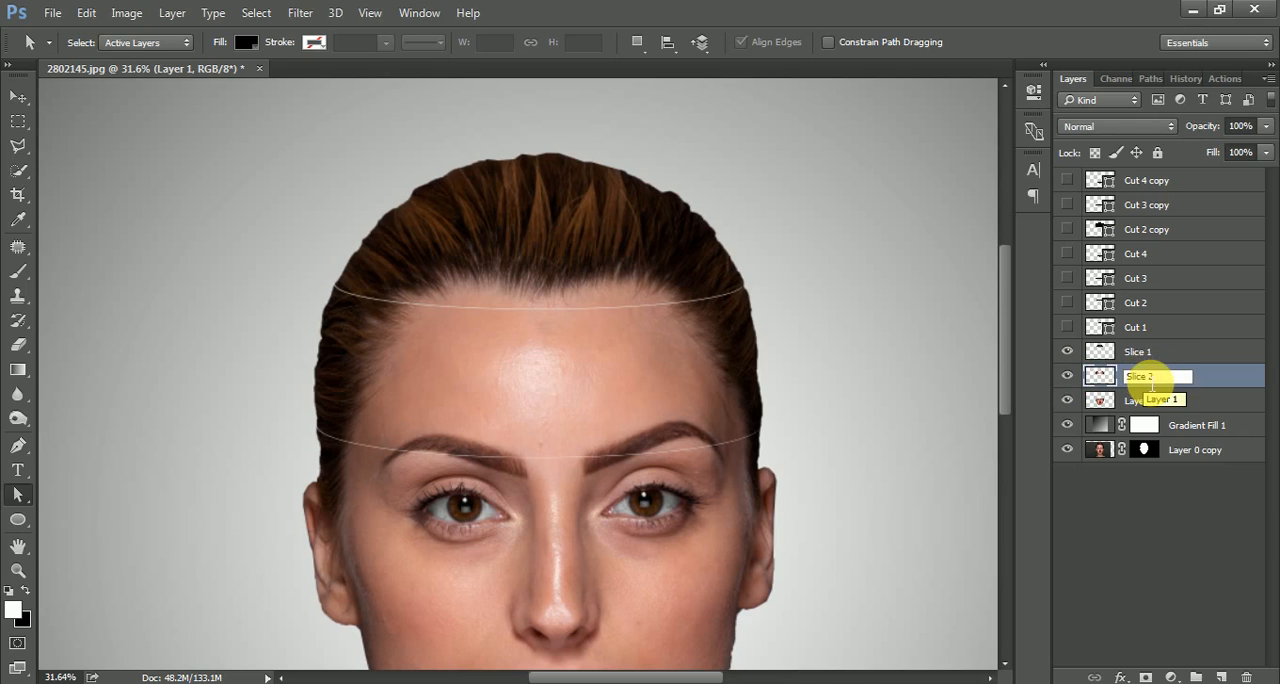
key(Return)
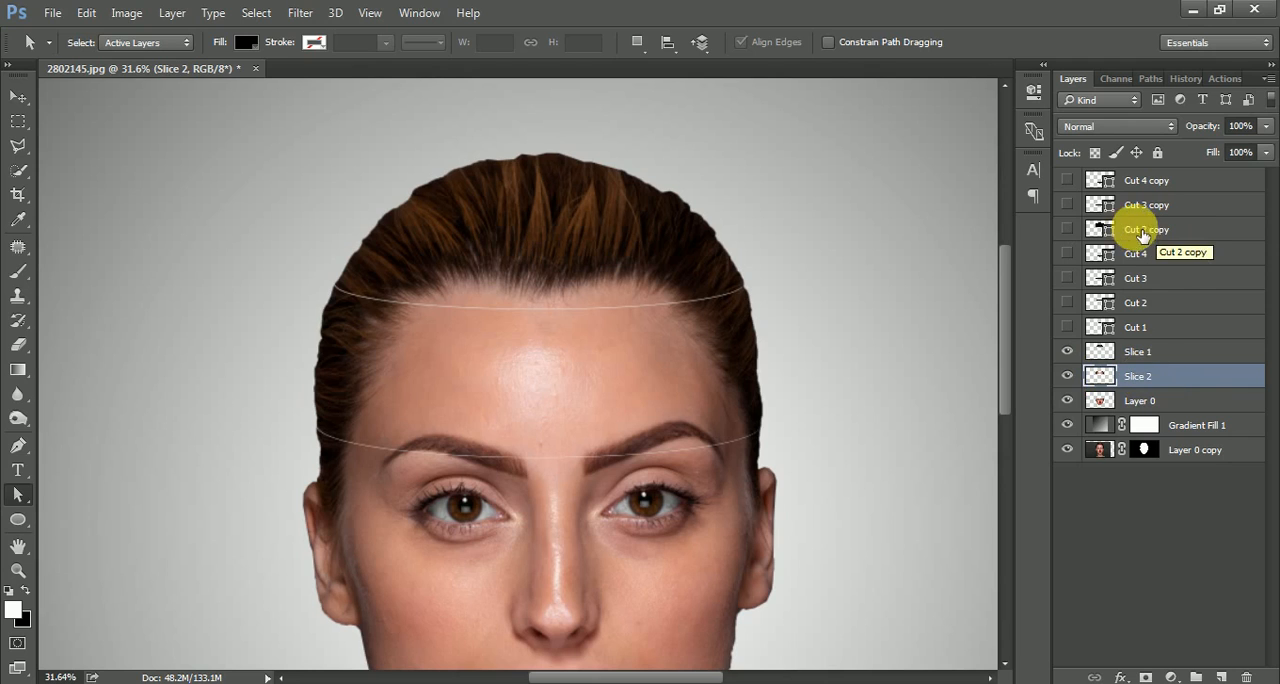
mouse_move(1140, 228)
mouse_down()
mouse_move(1218, 425)
mouse_move(1143, 222)
mouse_up()
click(1247, 677)
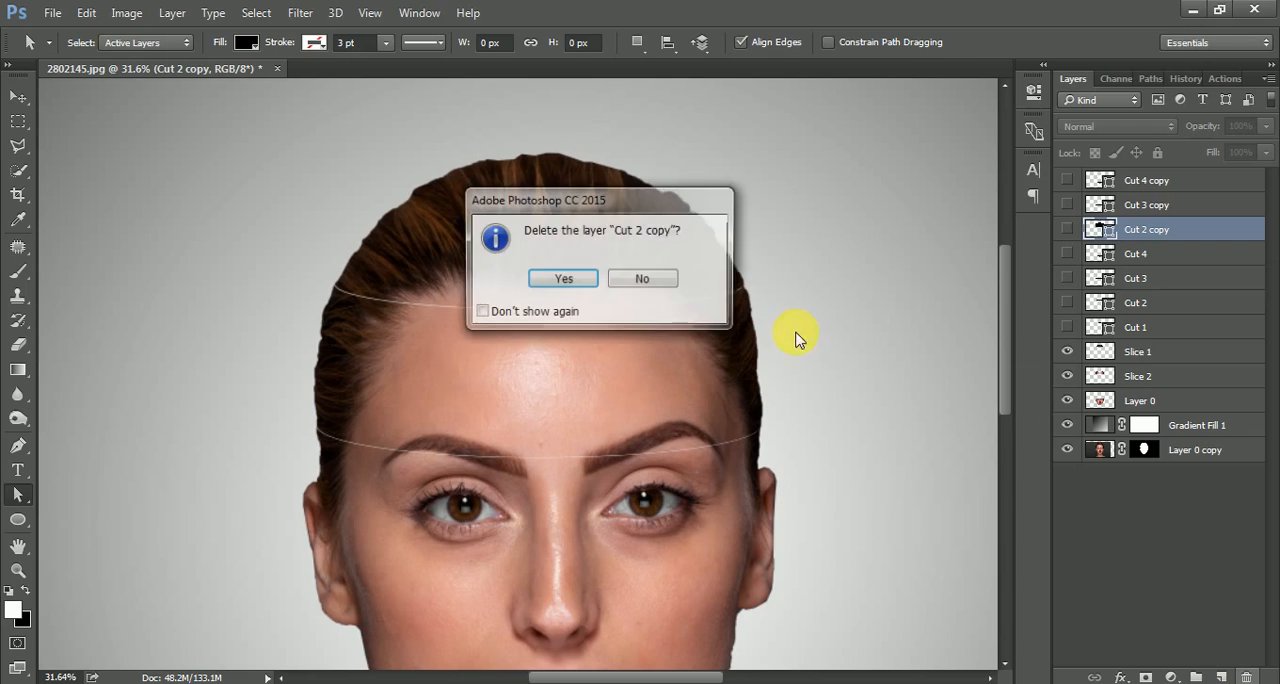
click(562, 284)
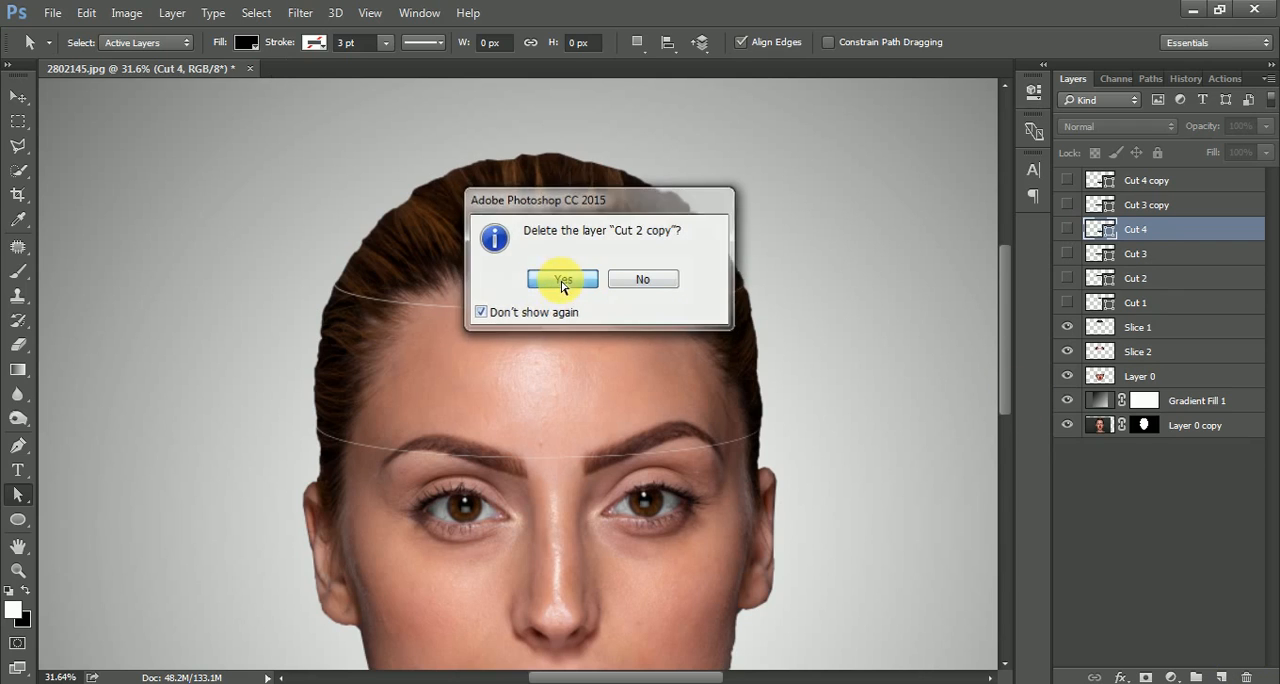
Show Cut 3 copy and reshape its ellipse into a dome about 1195 px high by raising its upper anchor and lengthening both handles.
click(1130, 210)
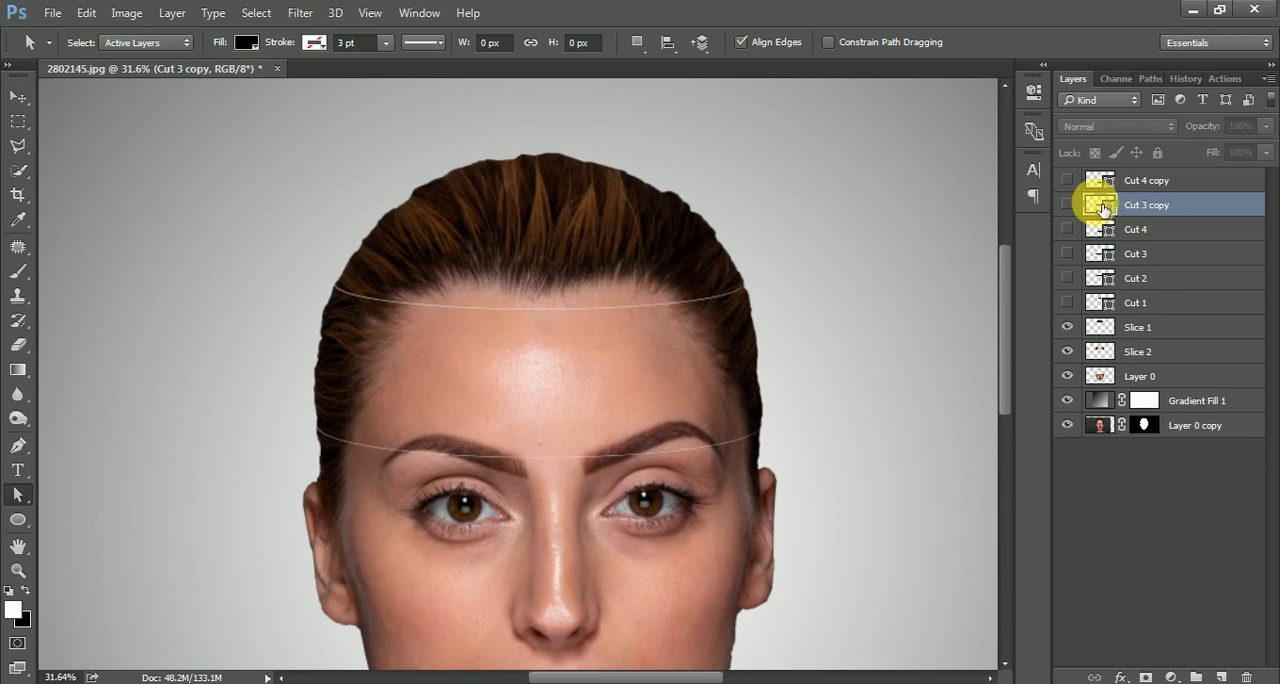
click(1067, 204)
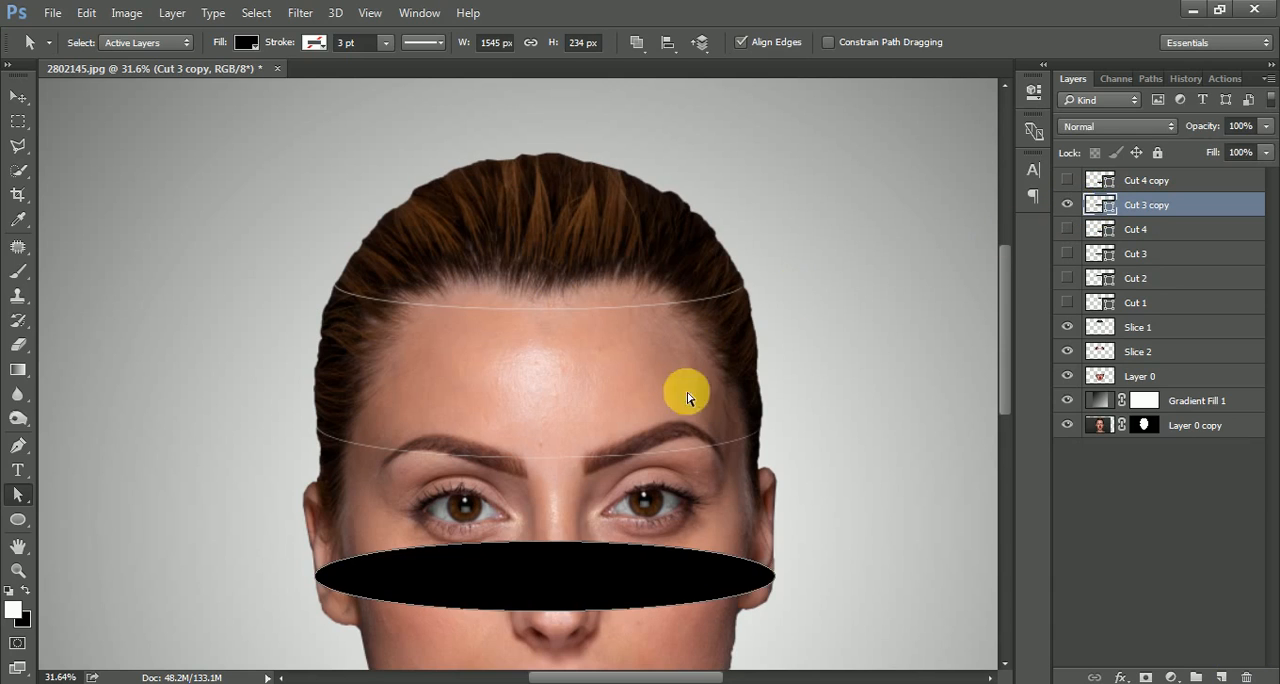
drag(688, 444, 690, 322)
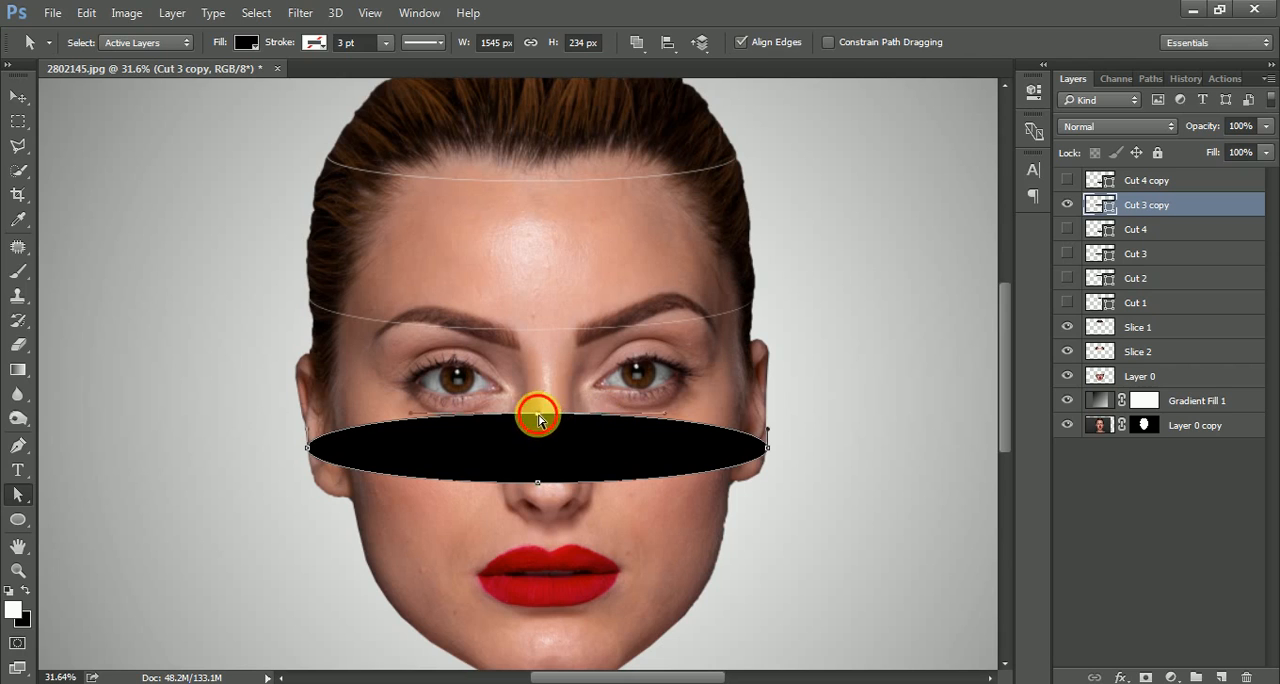
drag(538, 420, 539, 127)
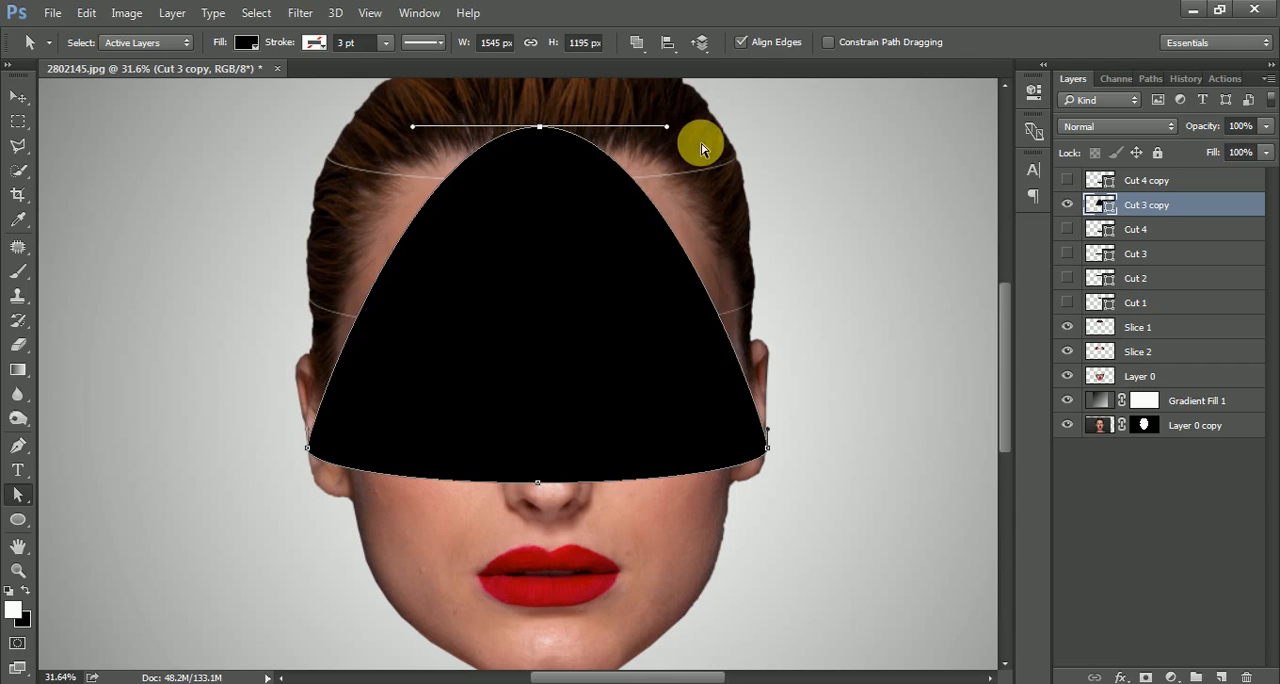
drag(666, 126, 910, 126)
drag(410, 126, 139, 122)
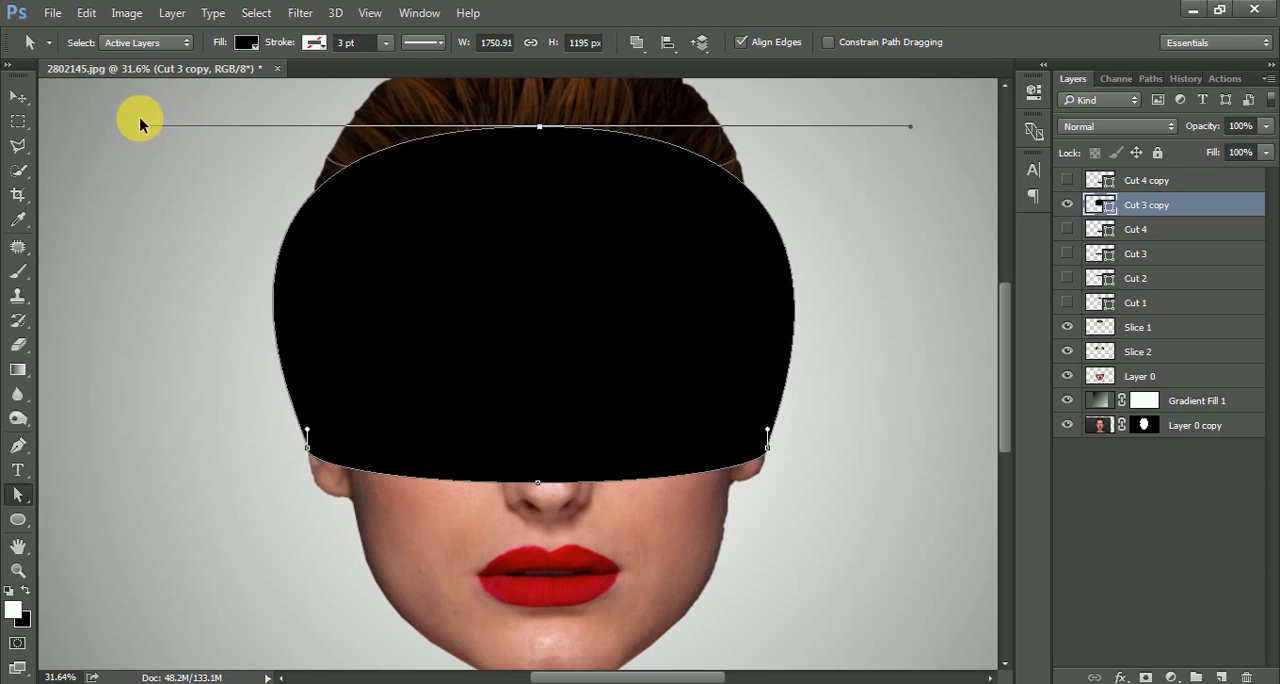
click(140, 124)
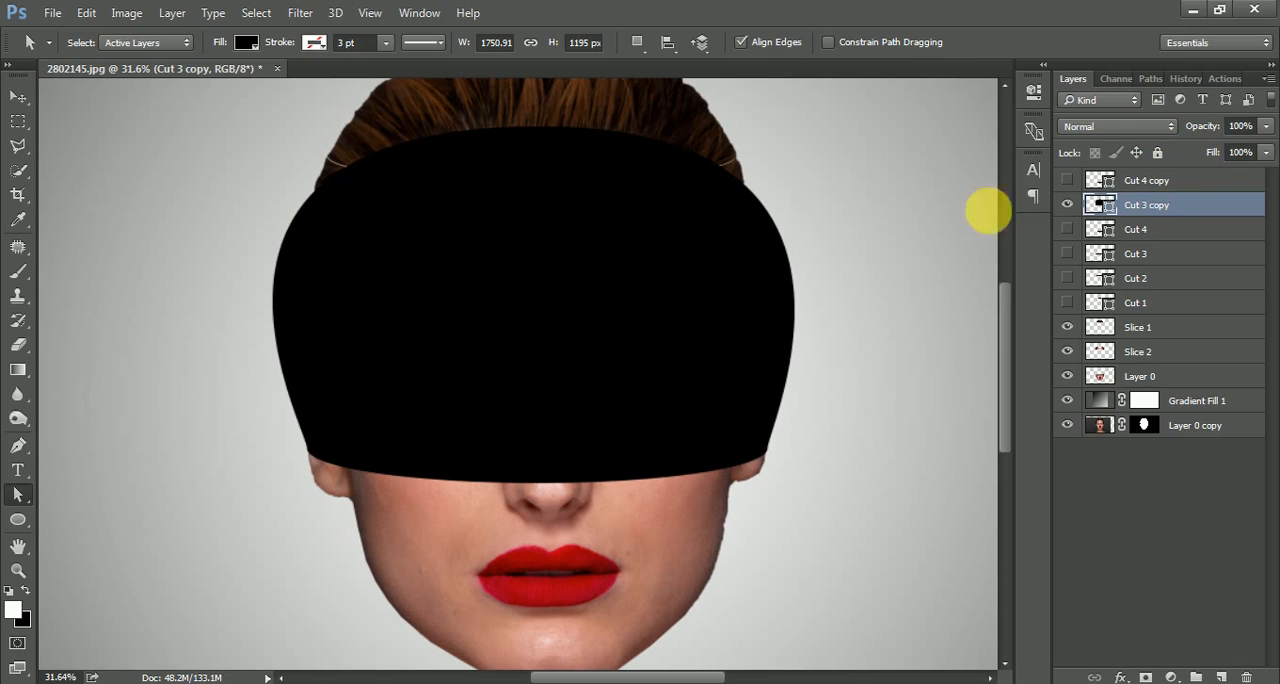
drag(1214, 126, 1276, 134)
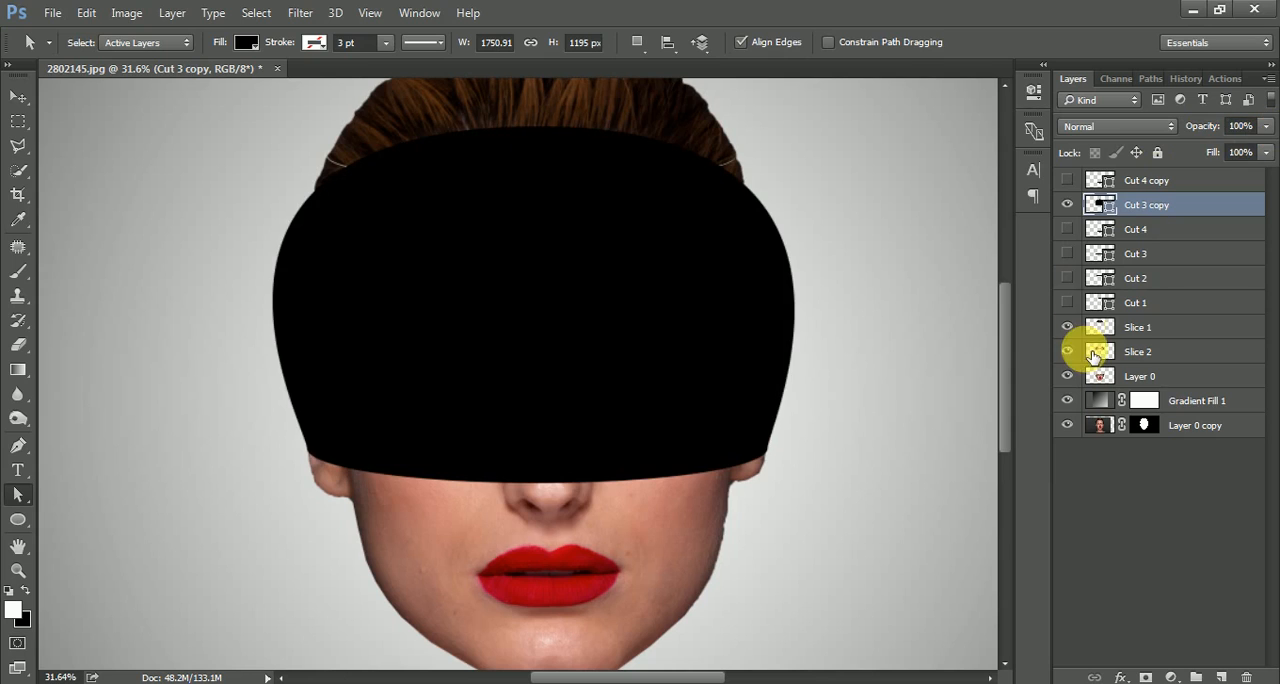
Turn the Cut 3 copy dome into a selection, hide that layer, and cut the selected eye area from Layer 0 onto a new layer.
ctrl+click(1104, 207)
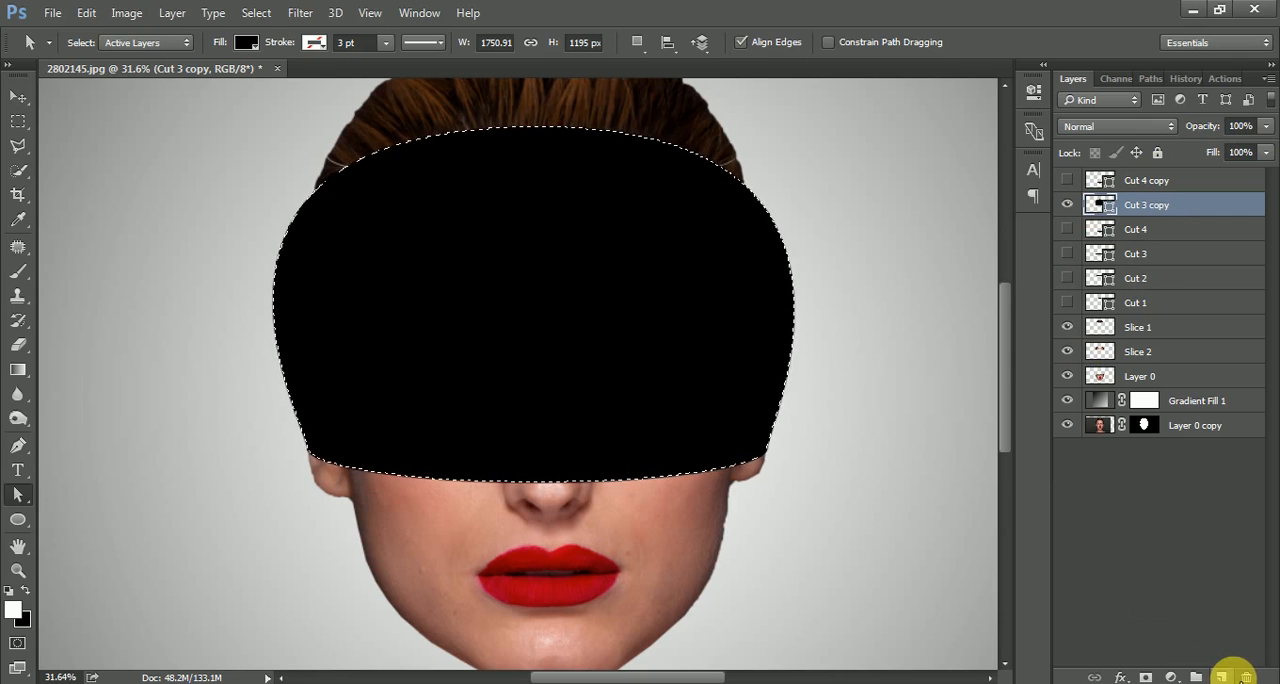
click(1067, 204)
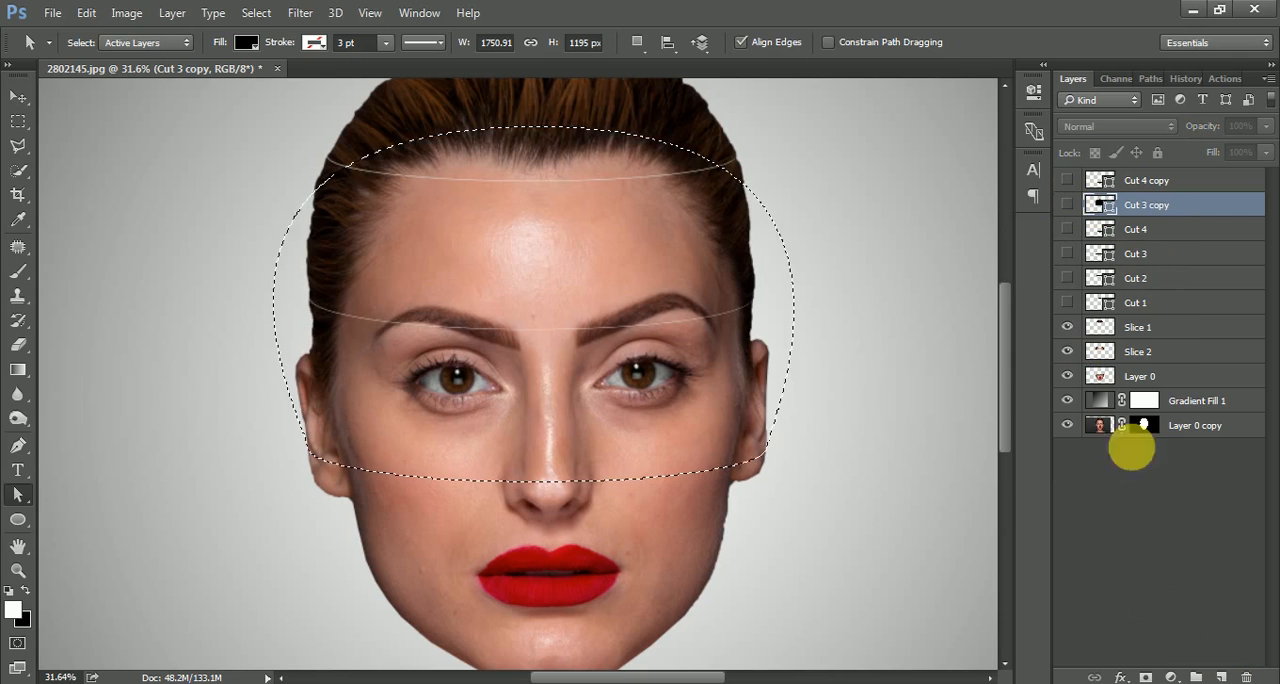
click(1141, 377)
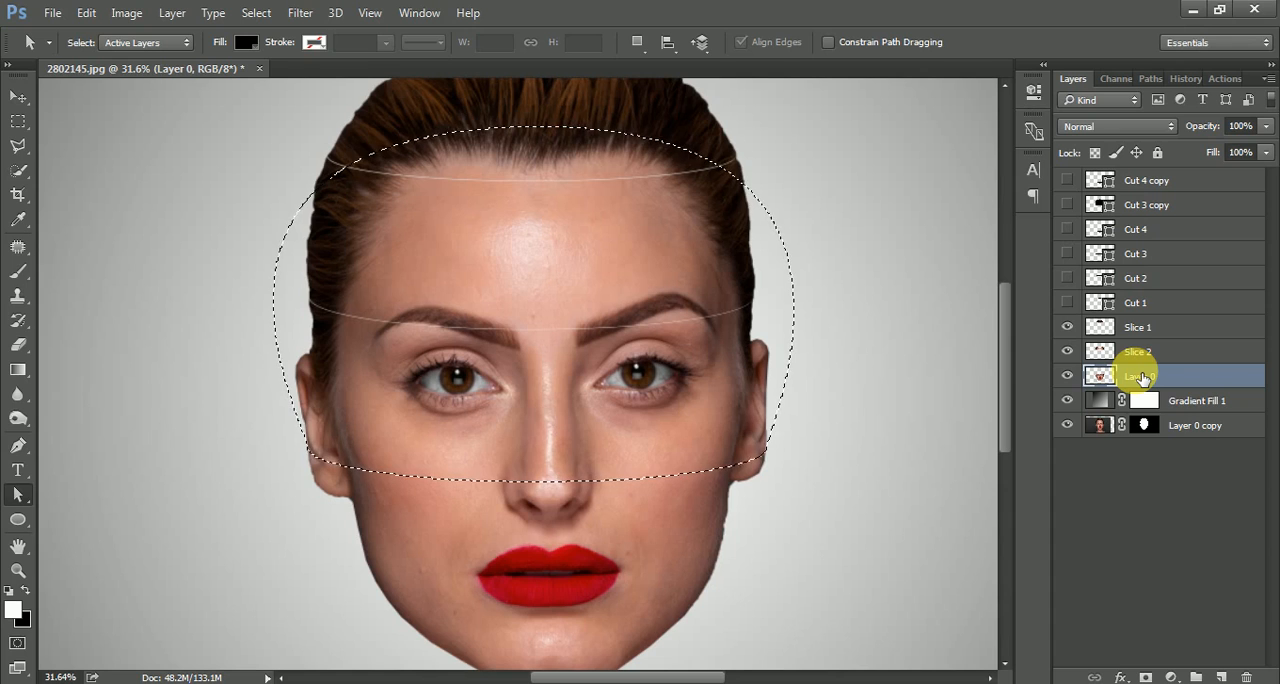
key(ctrl+j)
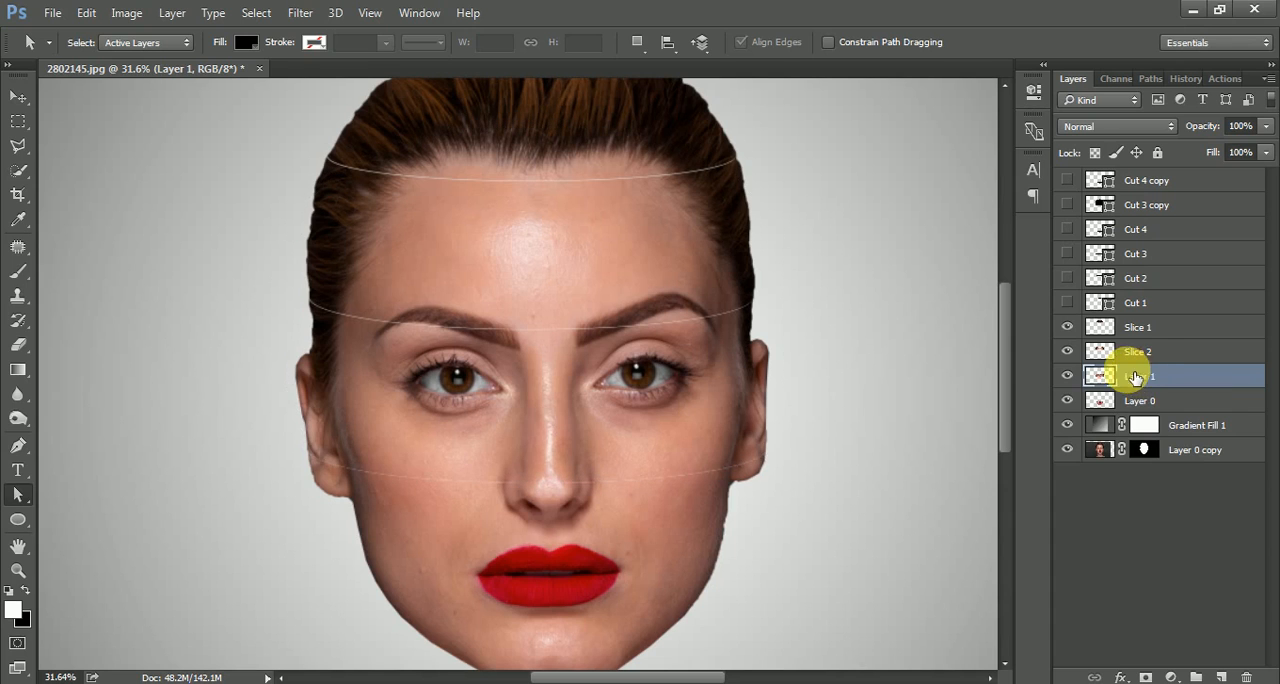
click(1068, 376)
click(1068, 376)
click(1068, 376)
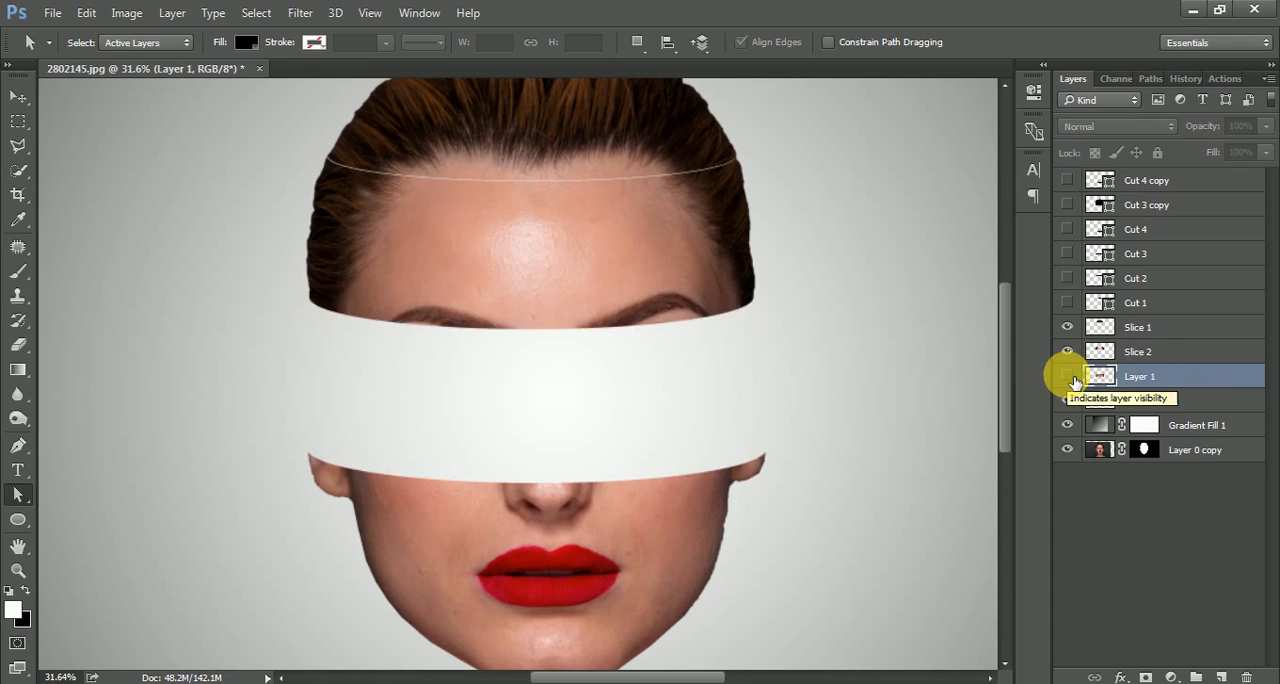
click(1072, 379)
Rename the eye-area layer Slice 3 and delete the Cut 3 copy layer.
double_click(1142, 377)
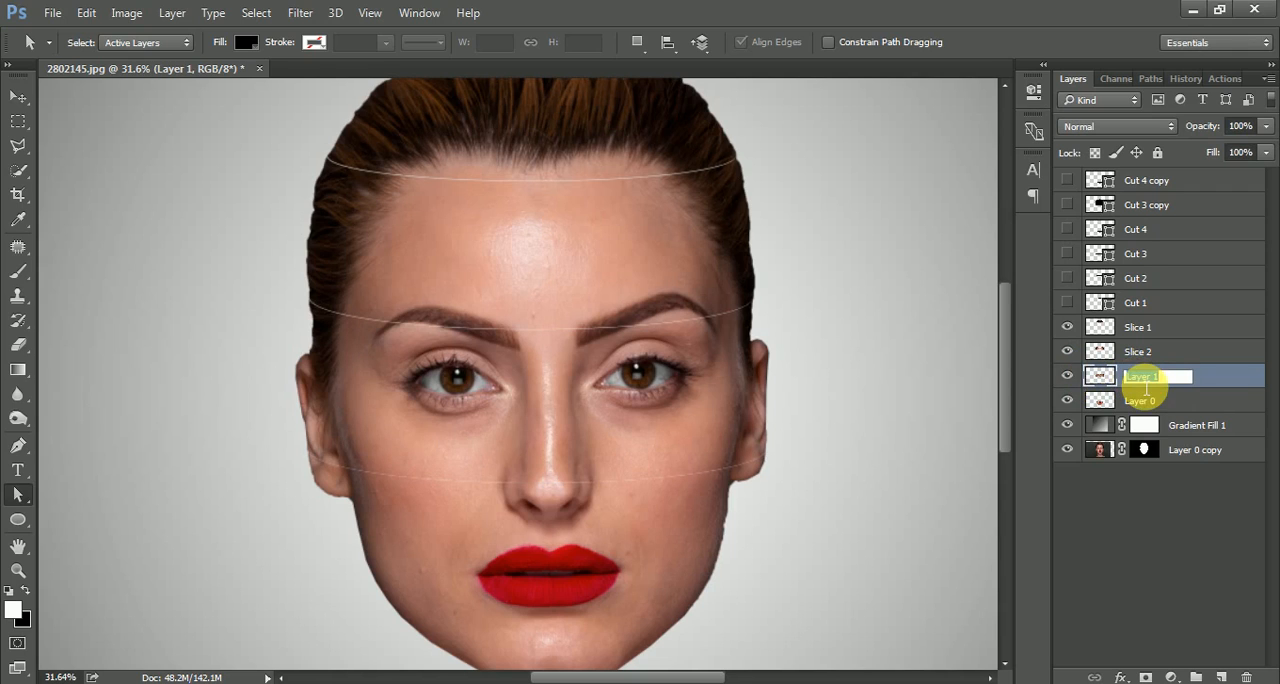
text(Slice 3)
key(Return)
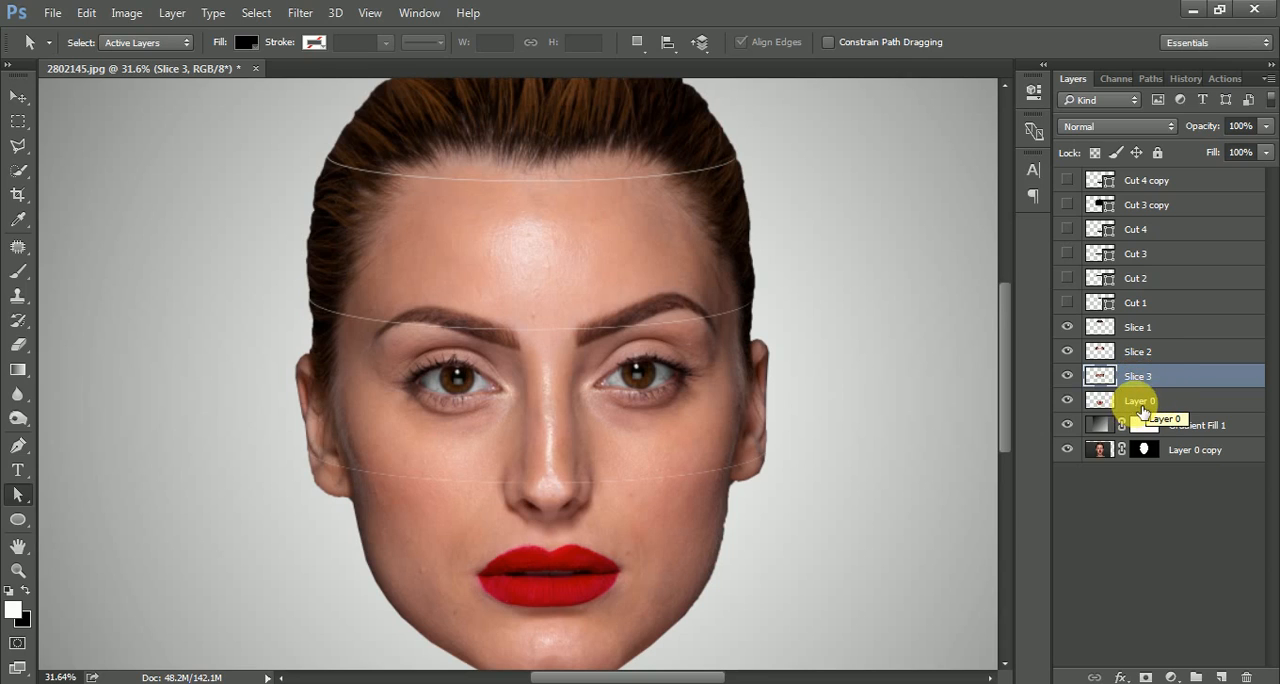
click(1155, 207)
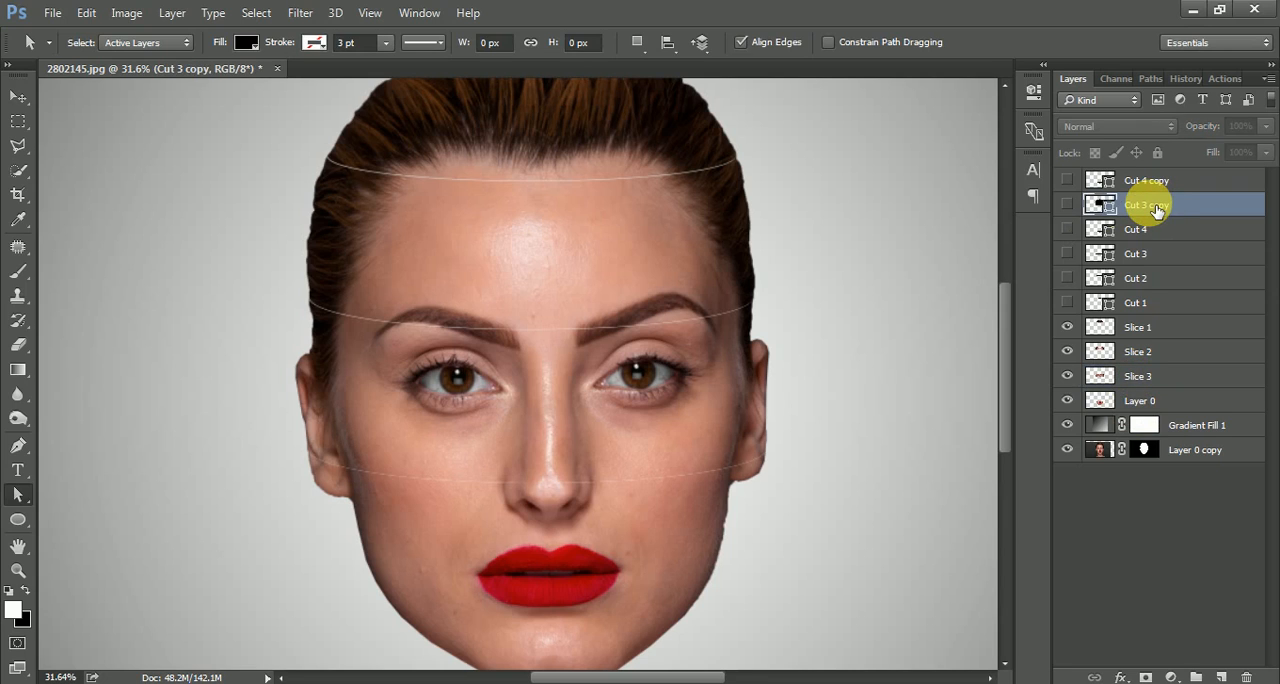
key(Delete)
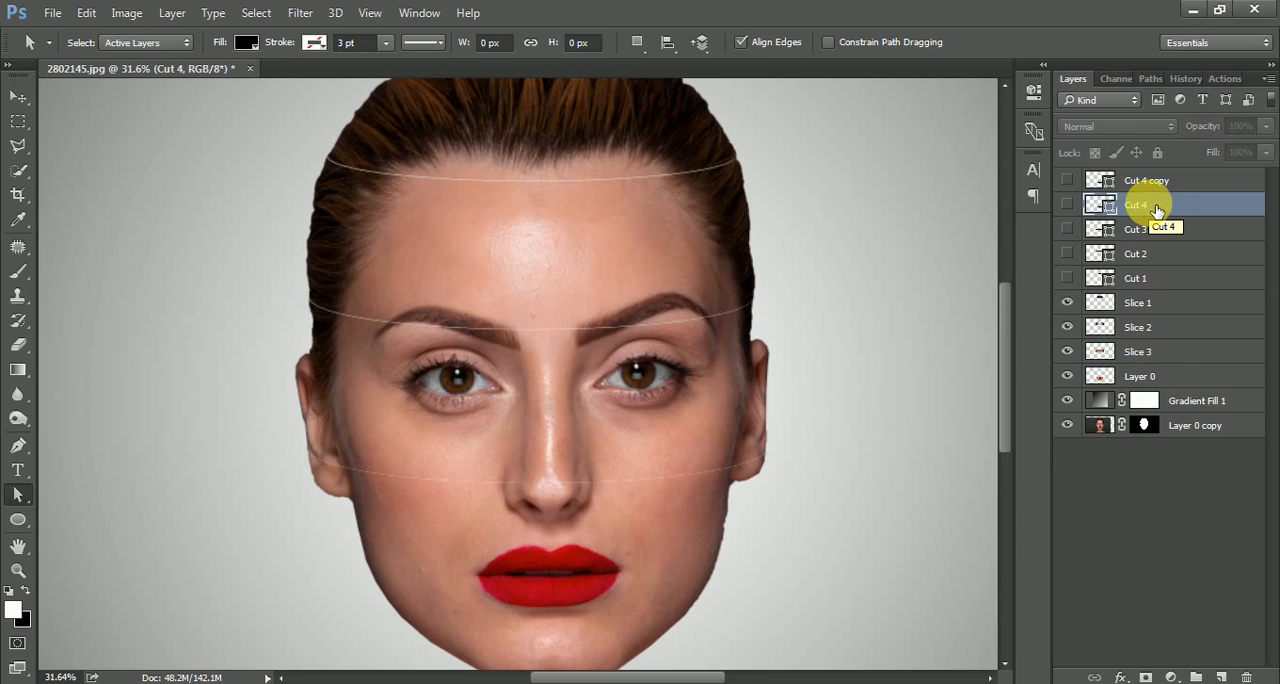
Show Cut 4 copy and reshape its ellipse into a dome about 1220 px high by raising its upper anchor and lengthening both handles.
click(1143, 181)
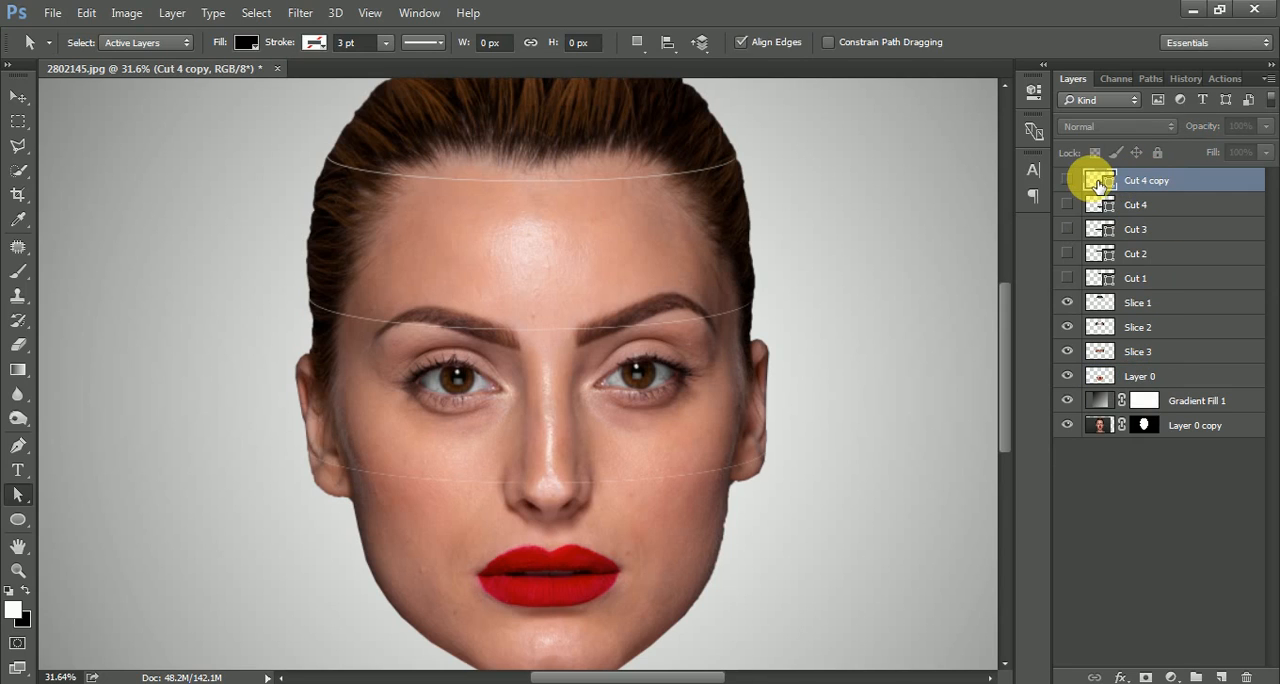
click(1066, 180)
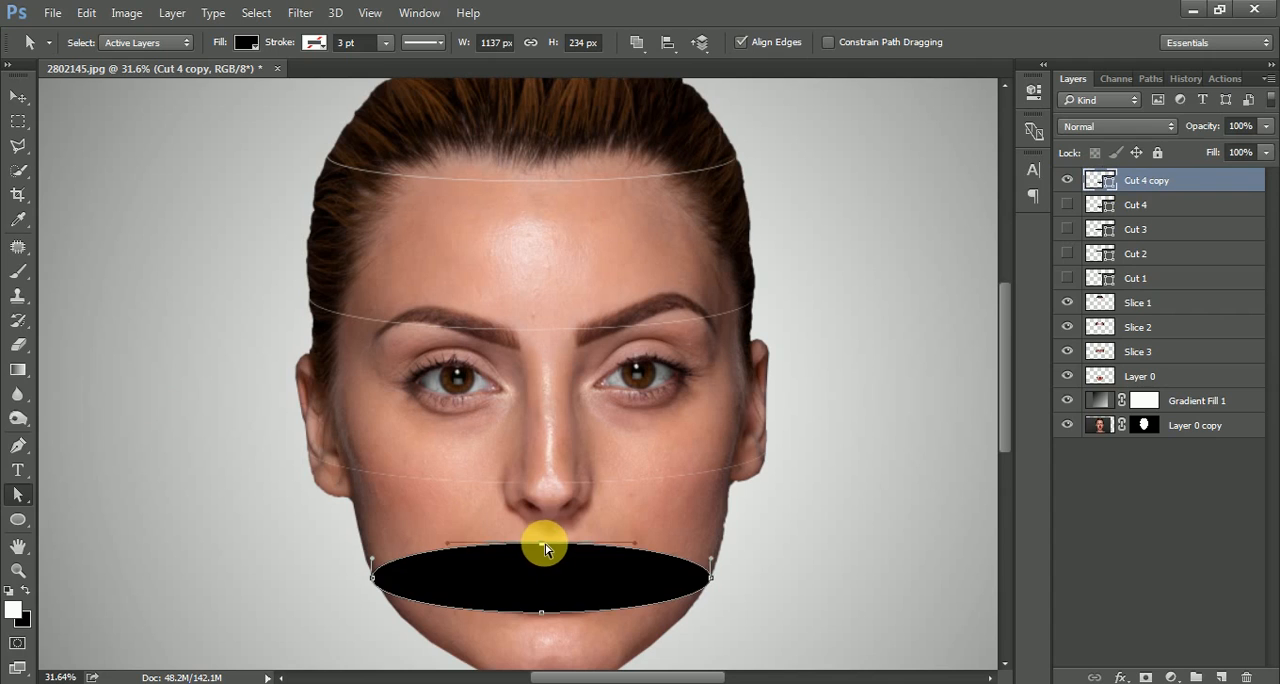
drag(543, 549, 538, 248)
drag(633, 249, 980, 214)
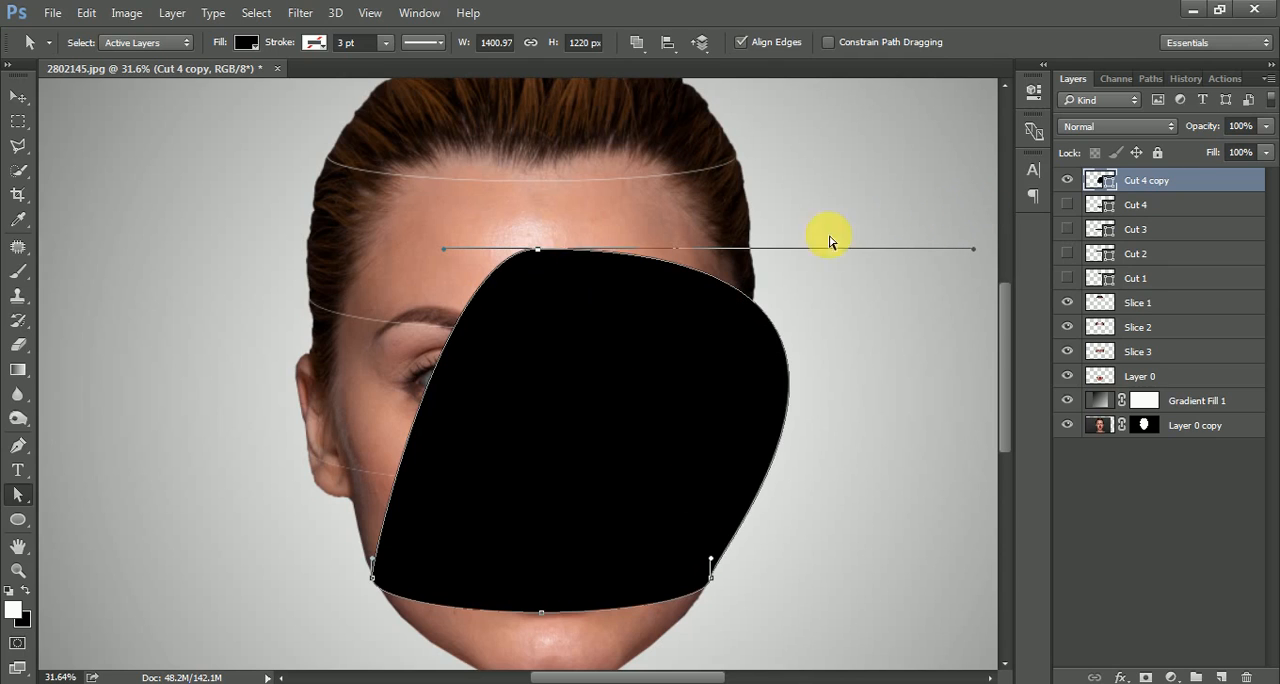
drag(443, 251, 67, 248)
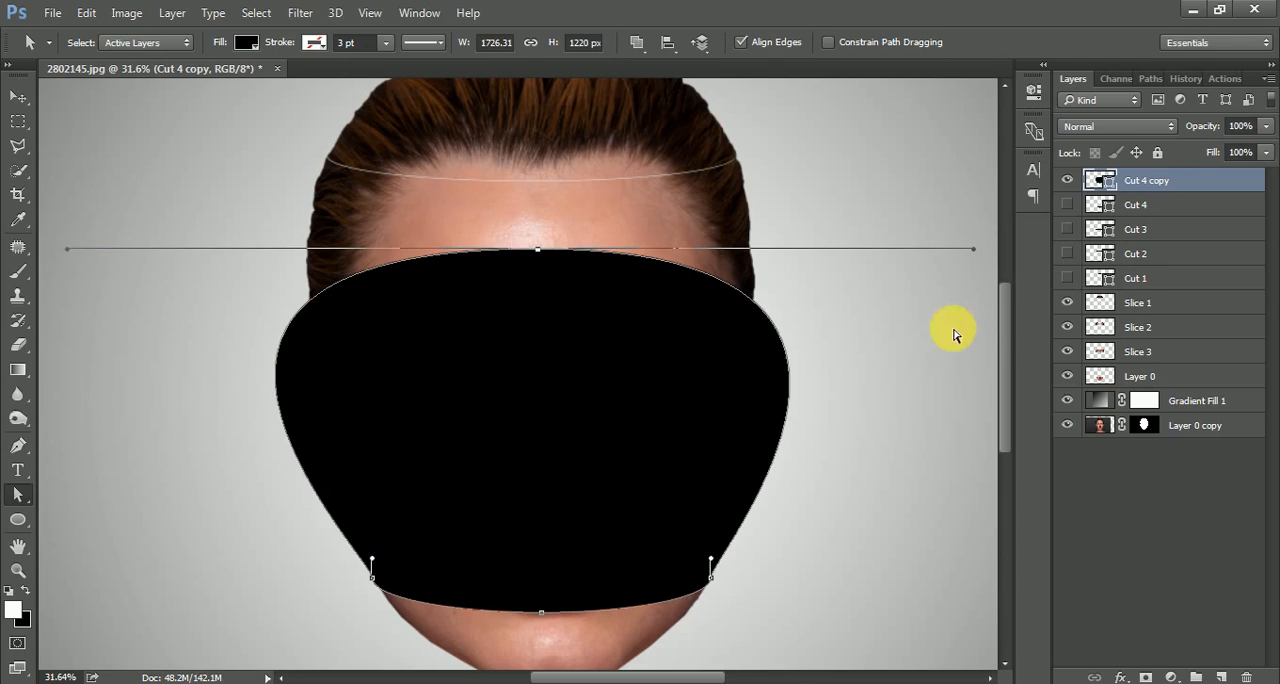
Turn the Cut 4 copy dome into a selection, hide that layer, and cut the selected mouth area from Layer 0 onto a new layer.
ctrl+click(1098, 183)
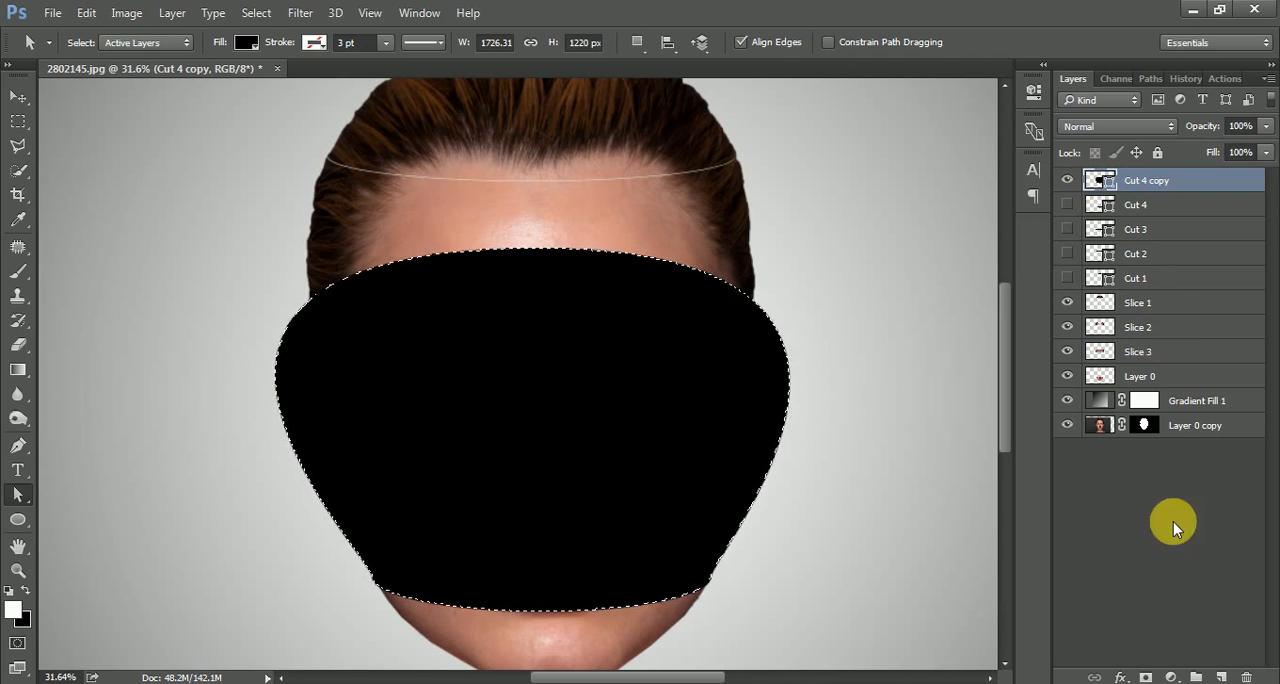
click(1068, 182)
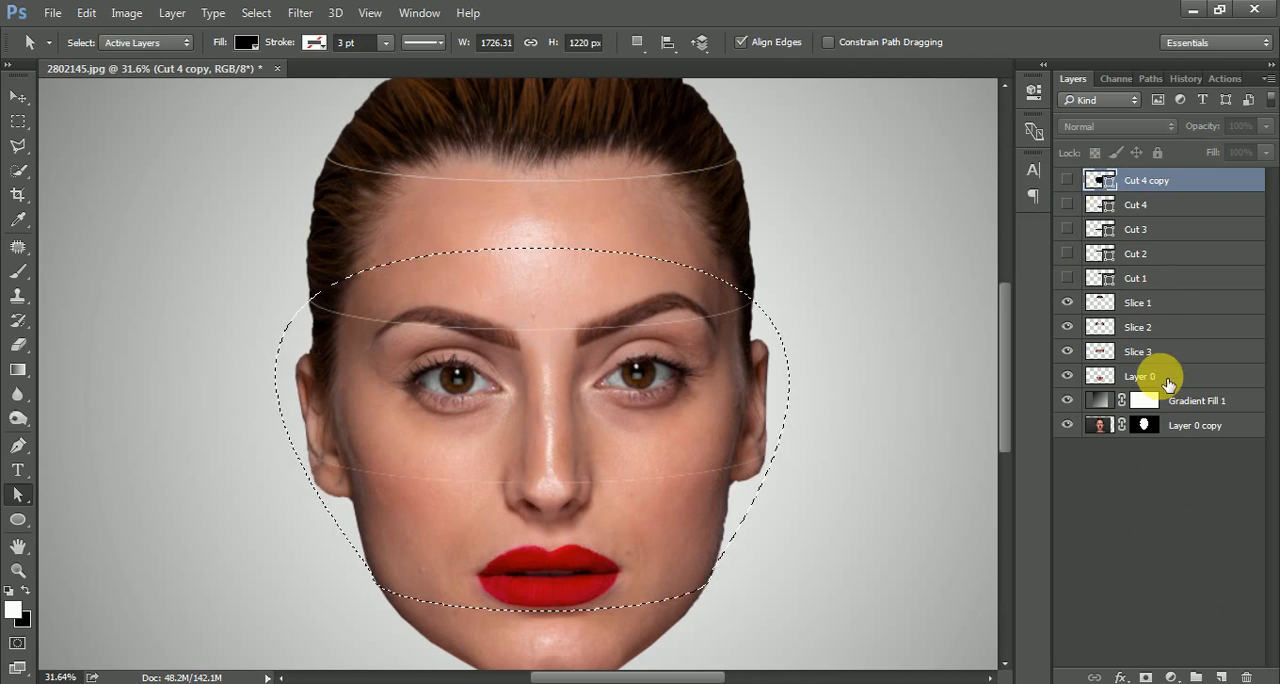
click(1166, 382)
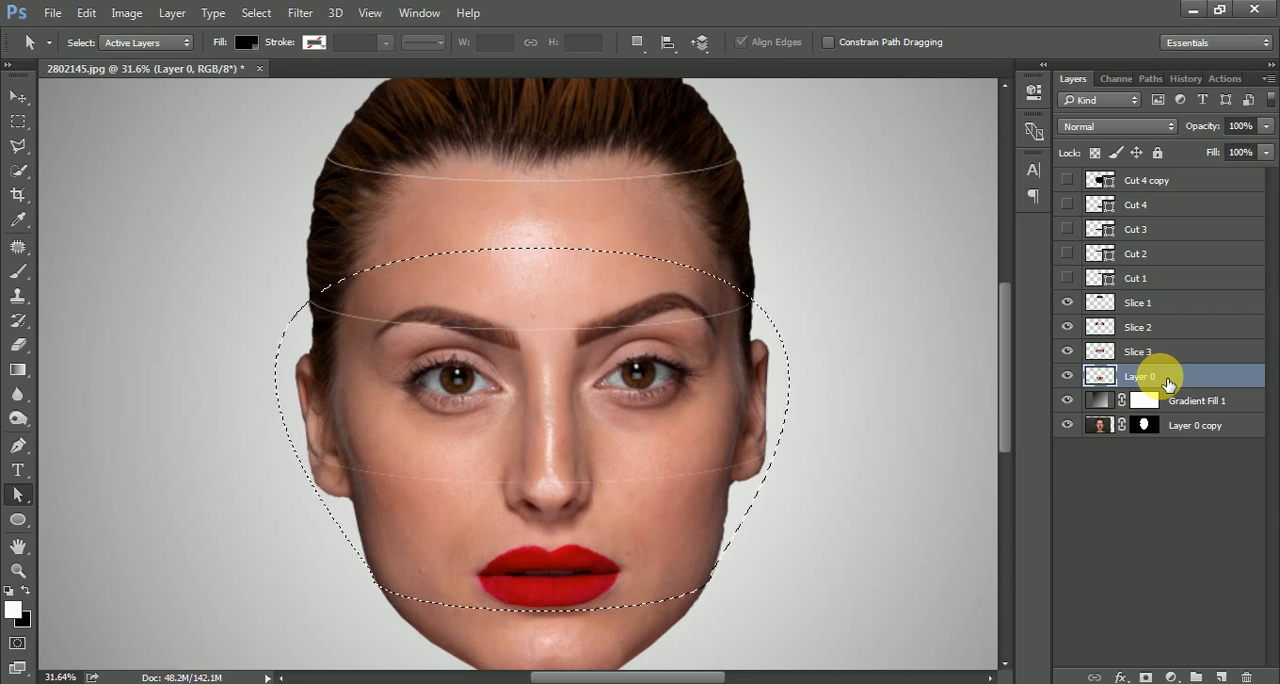
key(ctrl+shift+j)
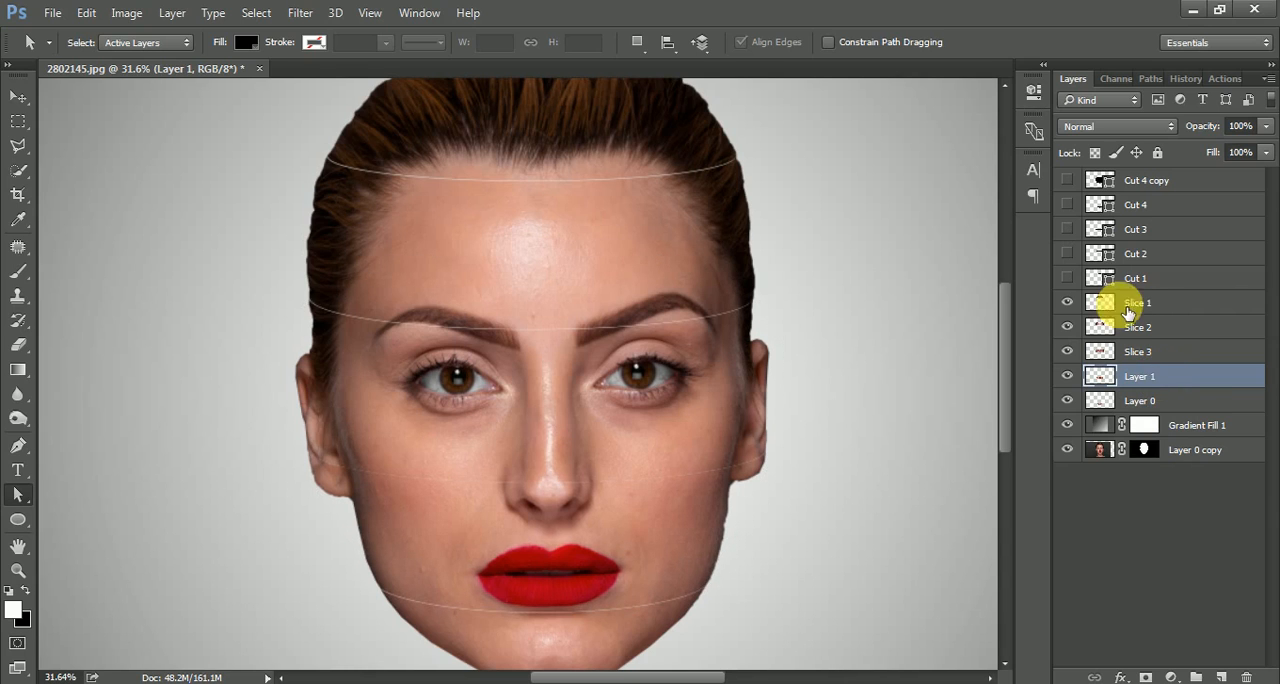
Delete the Cut 4 copy layer and rename the chin layer, Layer 0, as Slice 4.
click(1143, 182)
key(Delete)
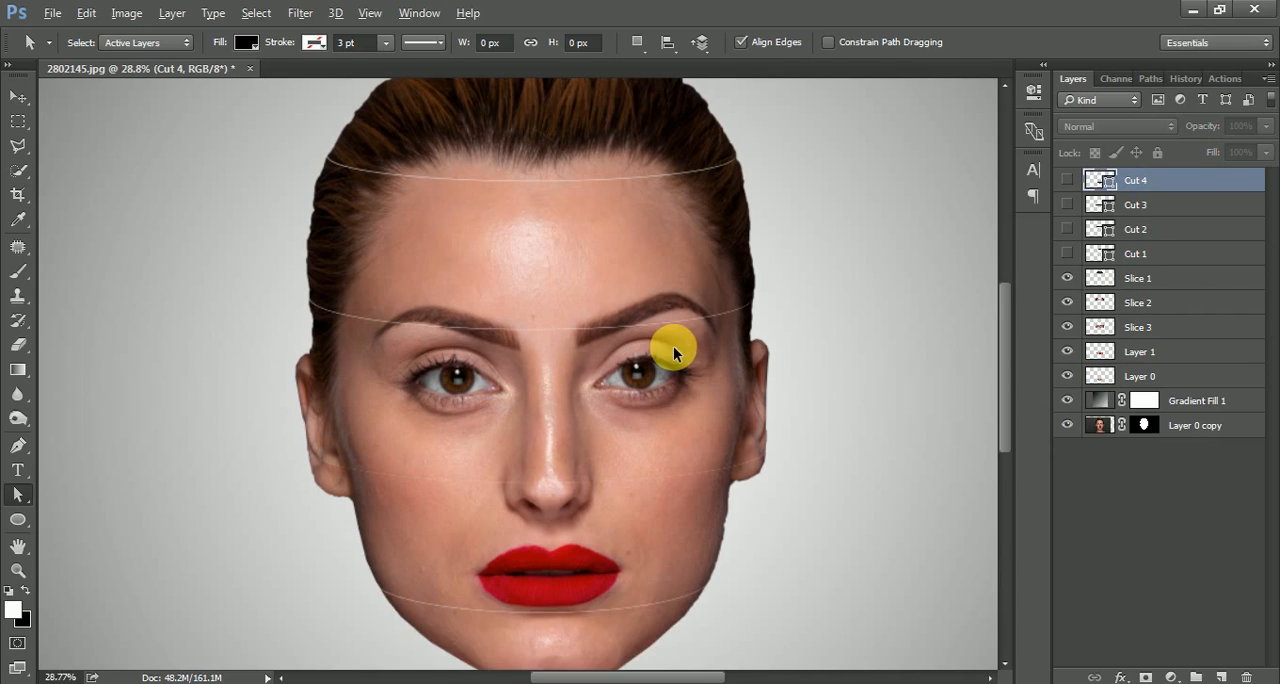
scroll(673, 346, down, 2)
mouse_move(1066, 375)
mouse_down()
mouse_move(1073, 284)
mouse_move(1066, 377)
mouse_up()
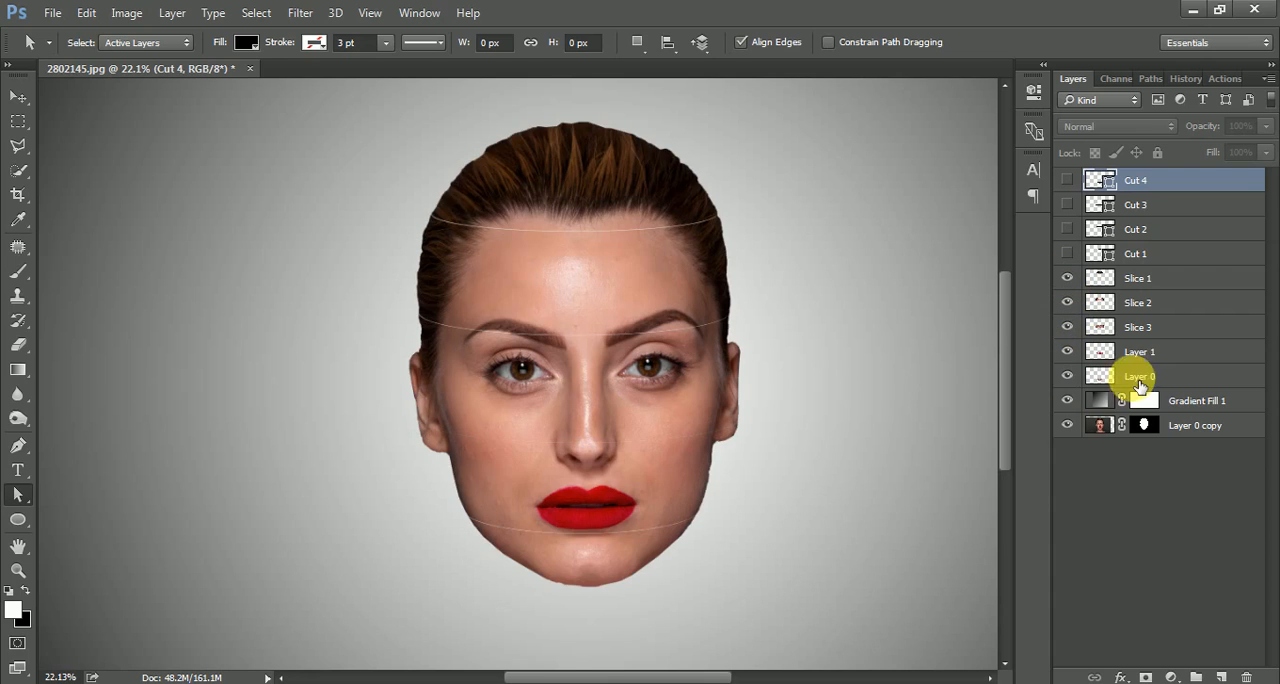
double_click(1140, 376)
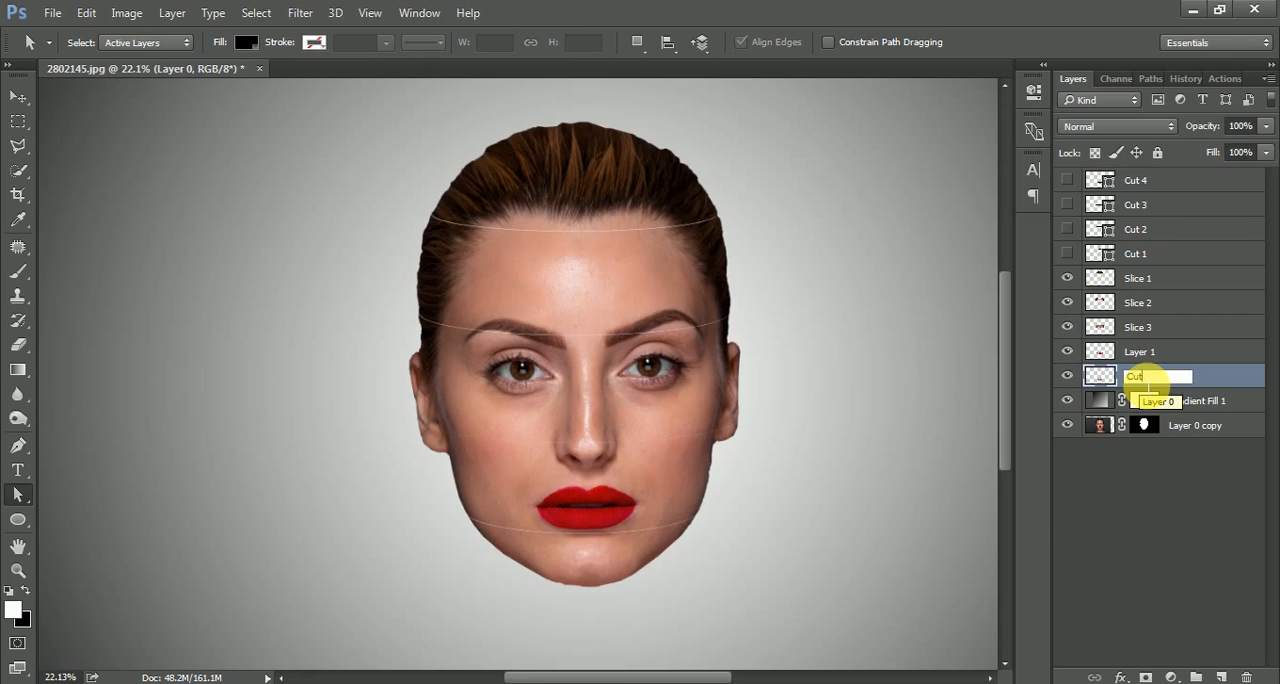
text(Slice 4)
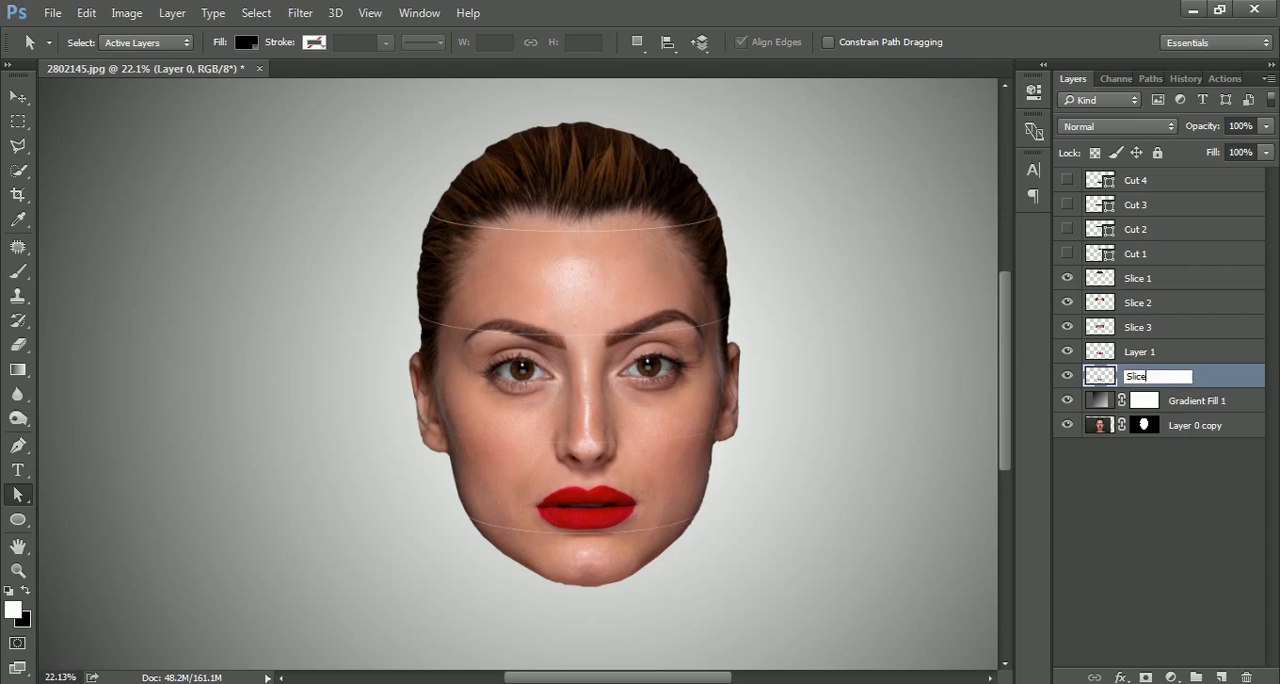
key(Return)
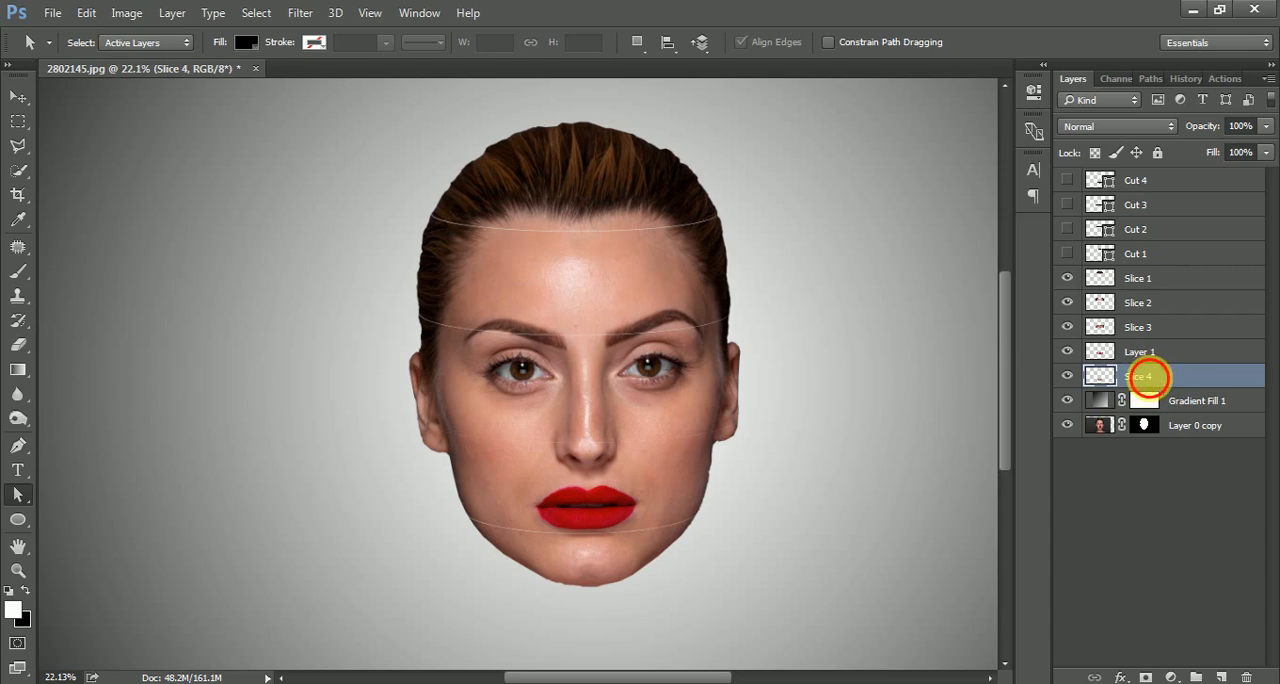
Rename the layers above Slice 4, from the hair down to the mouth area, as Slice, Slice 1, Slice 2 and Layer 3.
double_click(1145, 376)
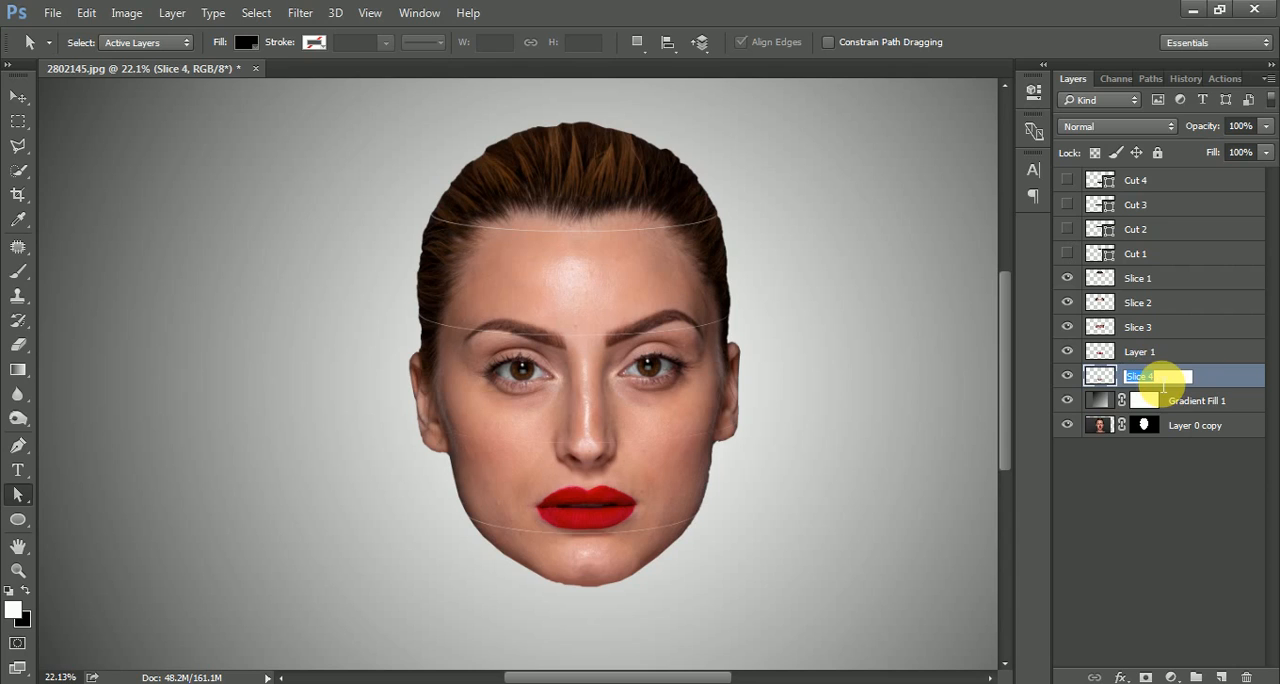
click(1160, 308)
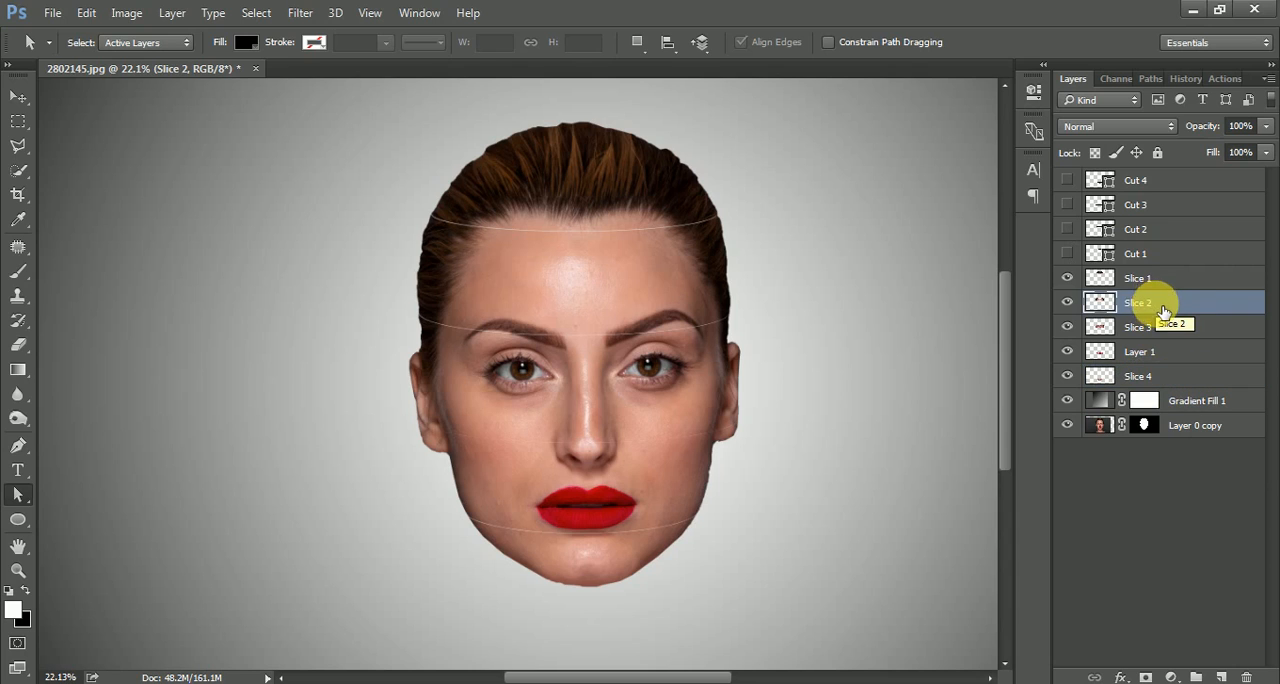
double_click(1150, 280)
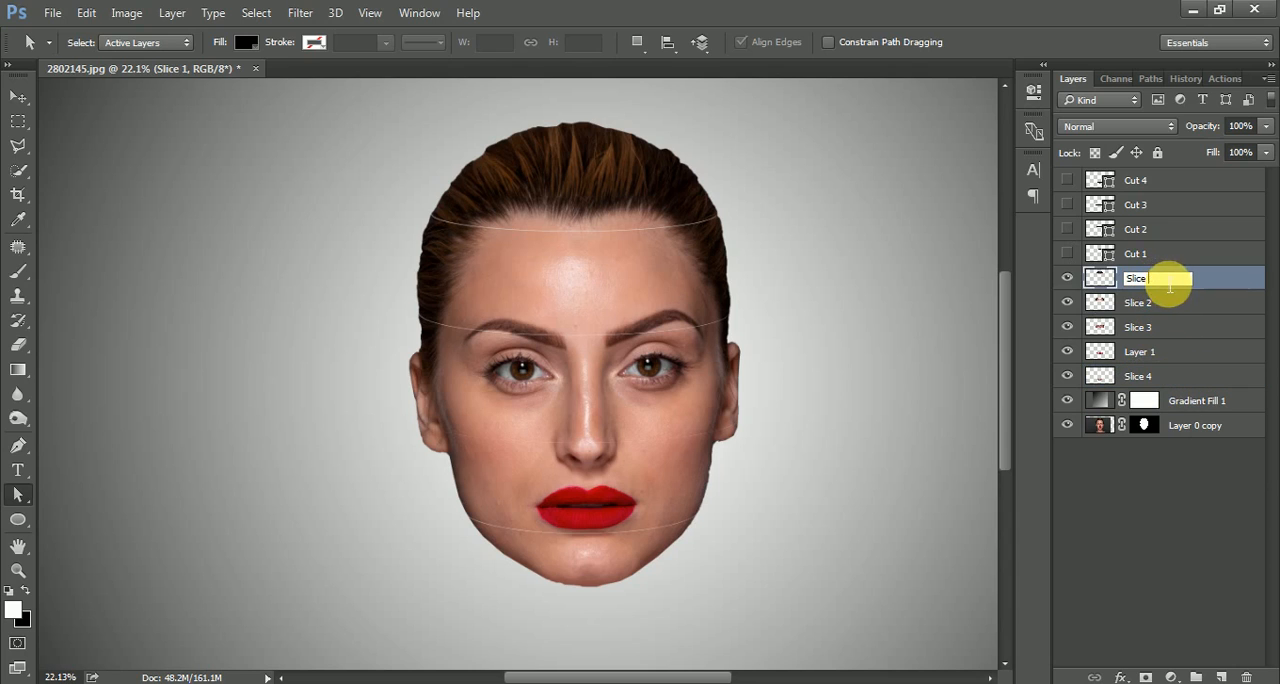
double_click(1160, 302)
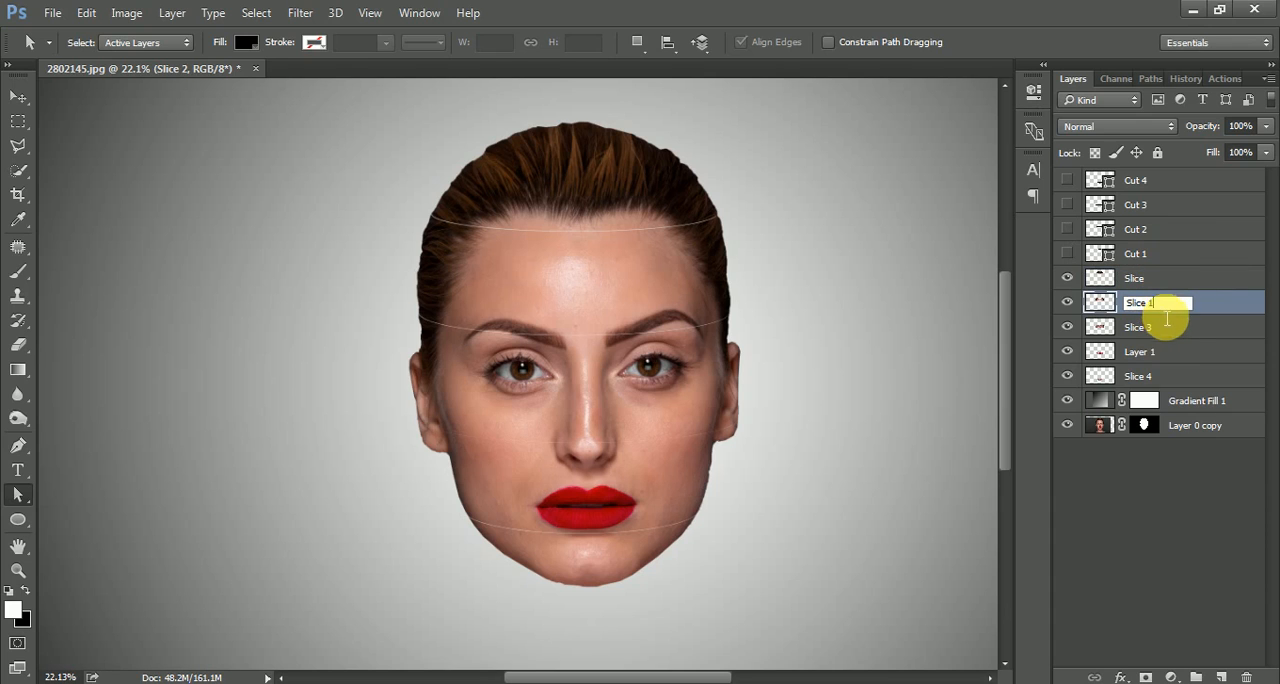
text(Slice 1)
double_click(1160, 326)
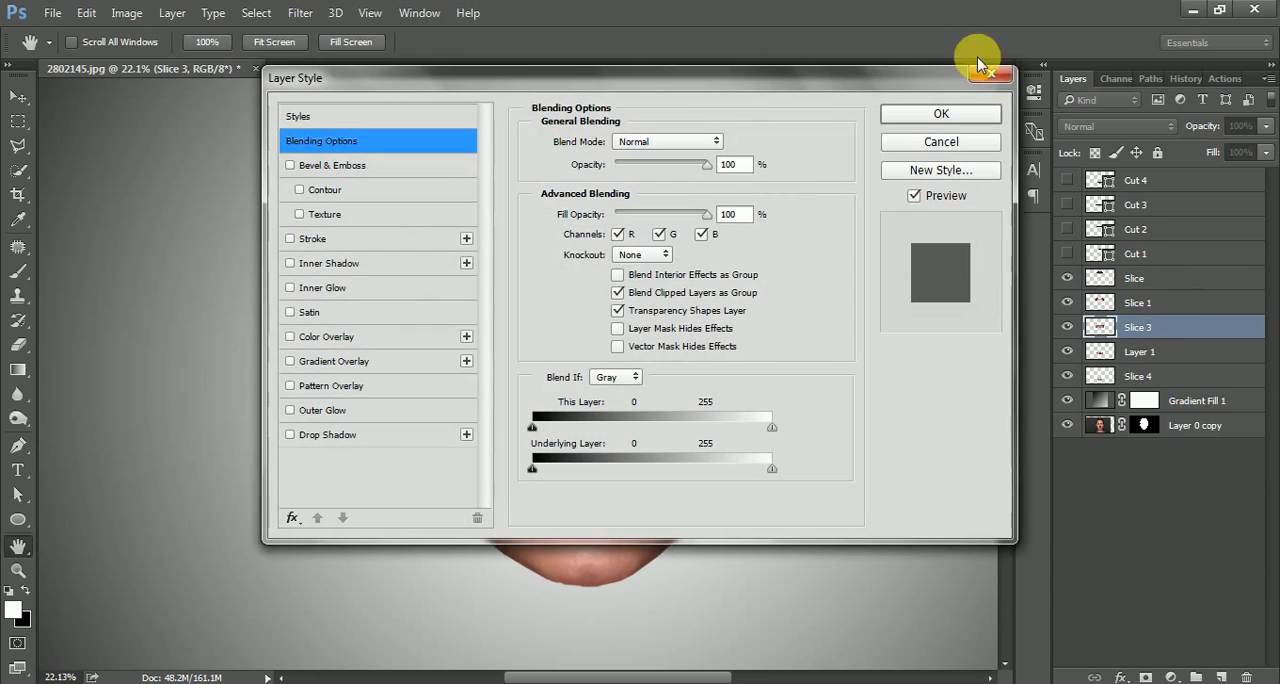
click(982, 70)
double_click(1162, 334)
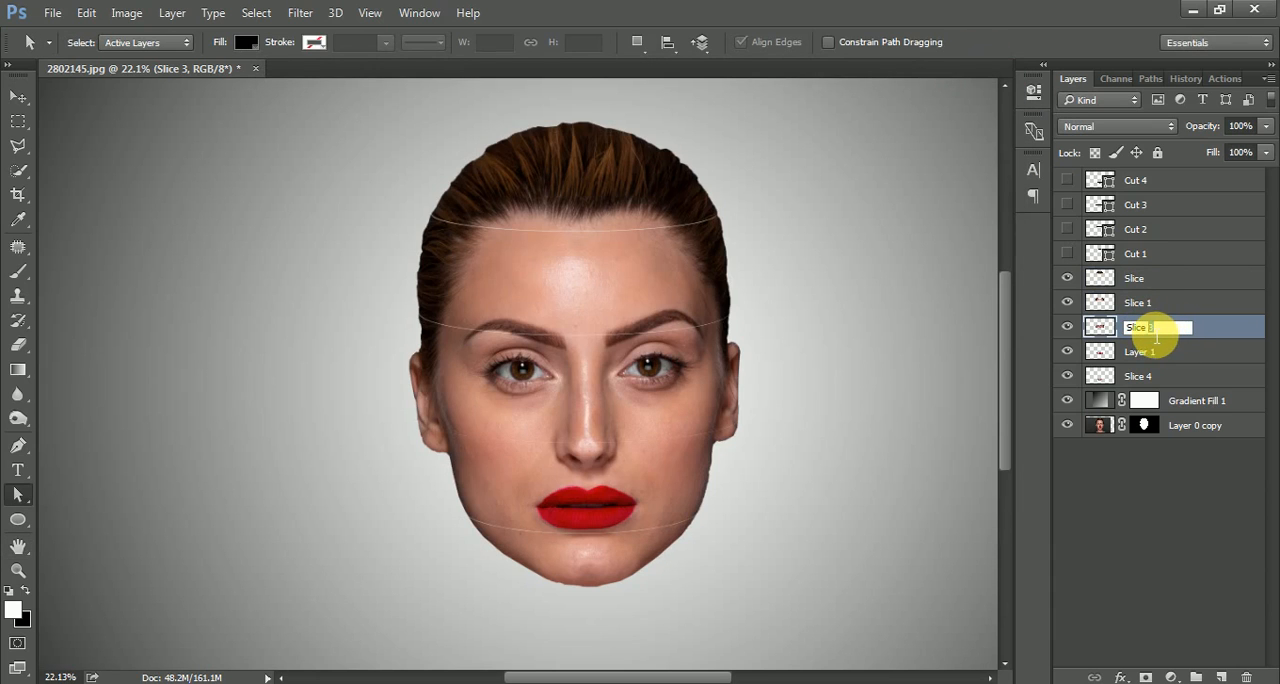
click(1166, 358)
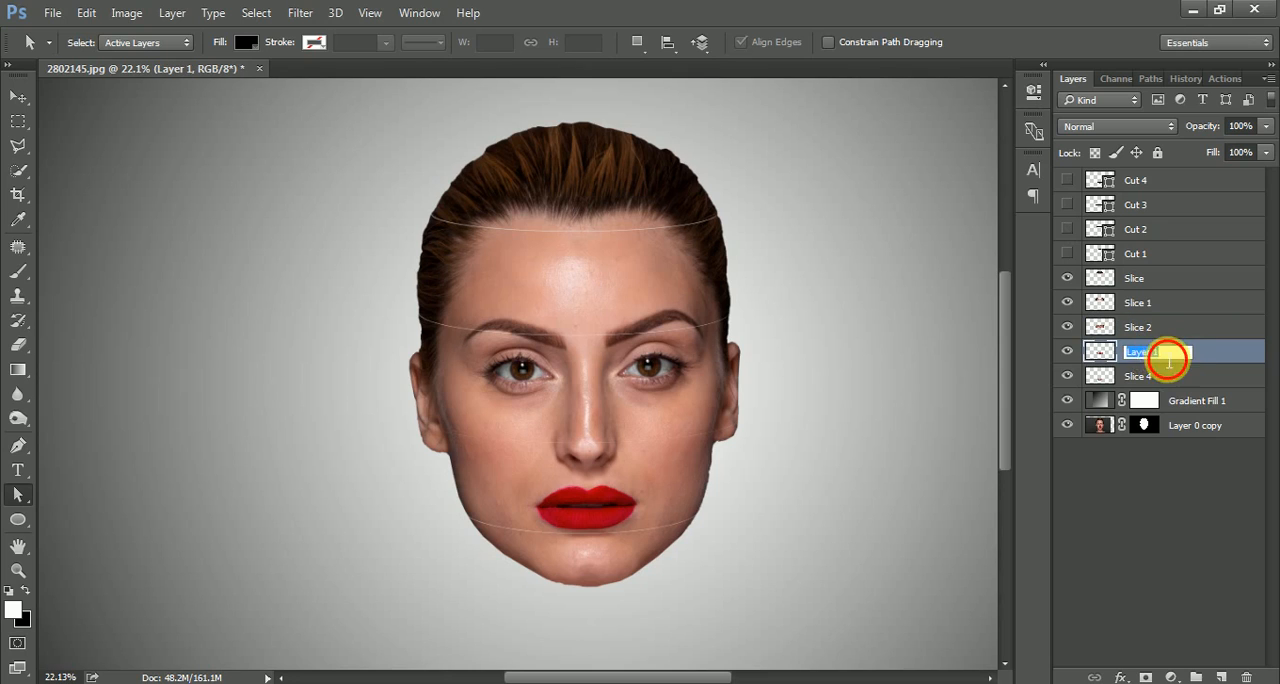
click(1160, 382)
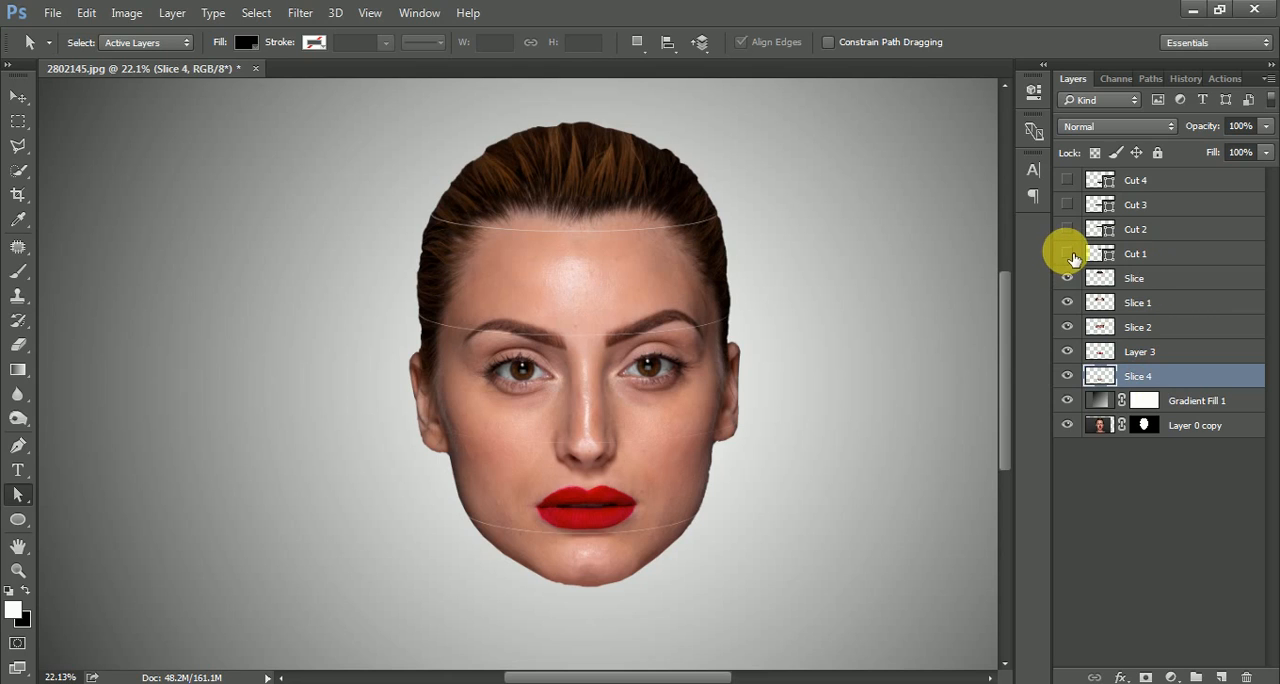
Place the Cut 1 layer directly below Slice 1, make it visible, and group the two layers.
click(1162, 250)
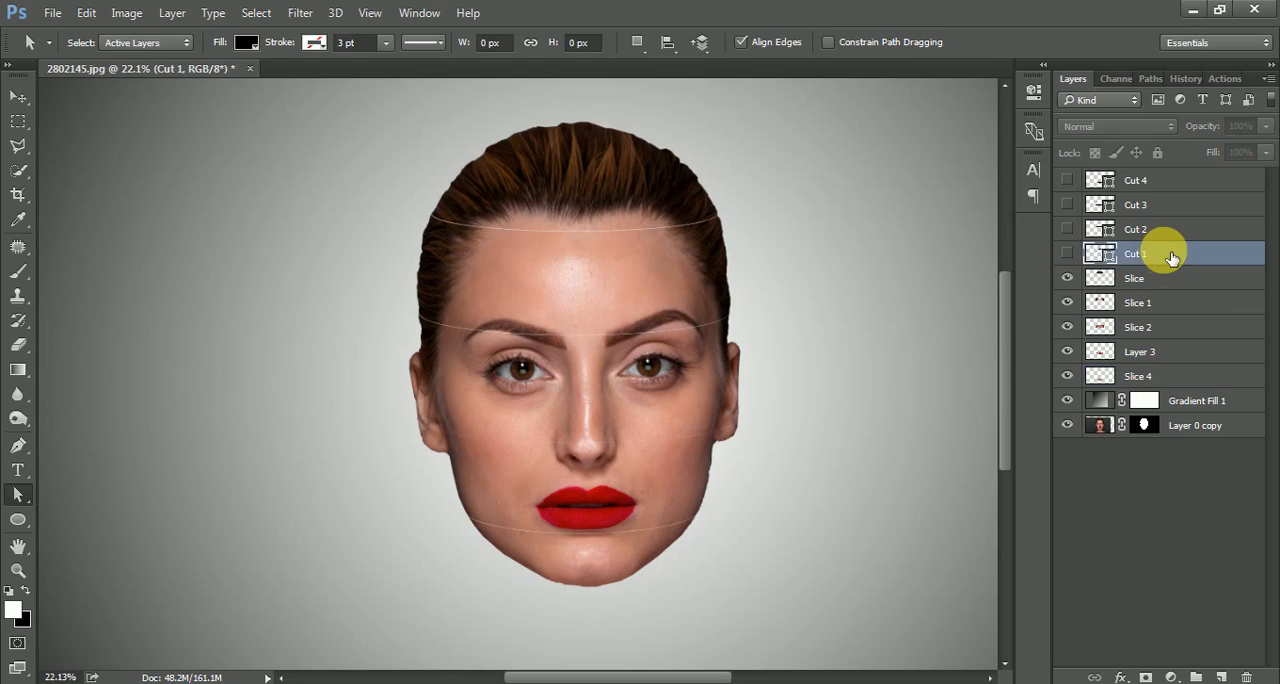
click(1069, 253)
click(1069, 253)
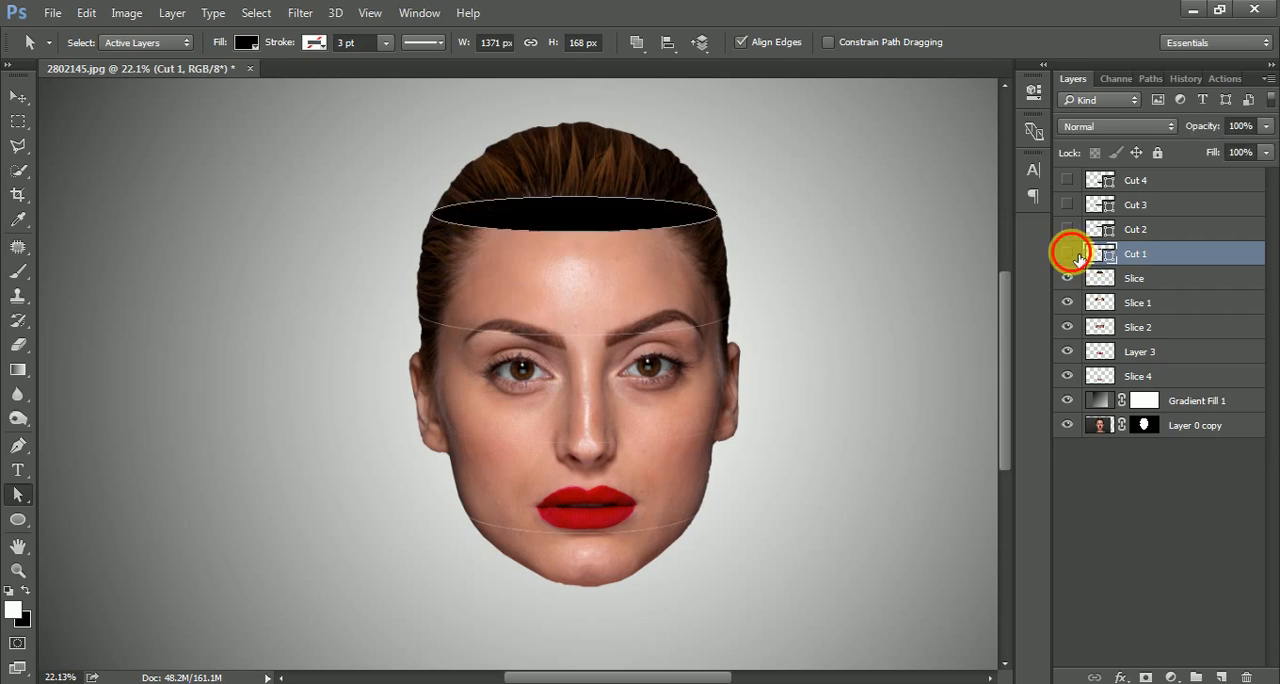
drag(1166, 260, 1160, 316)
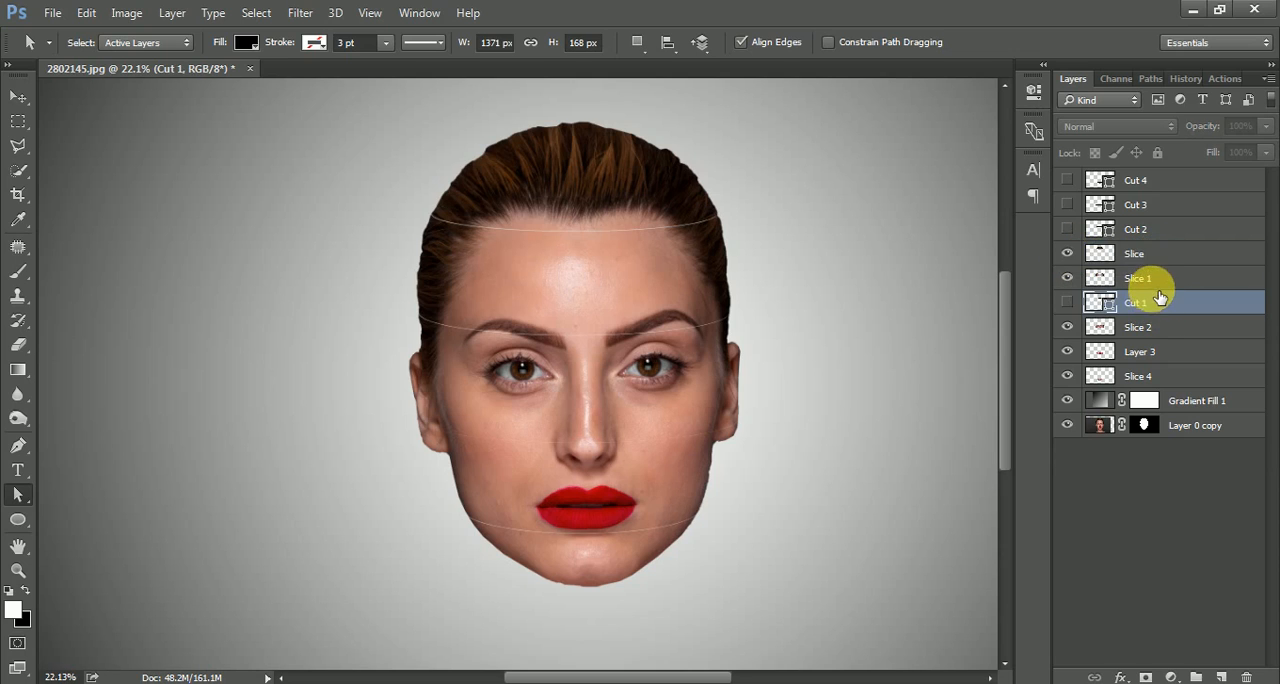
click(1067, 302)
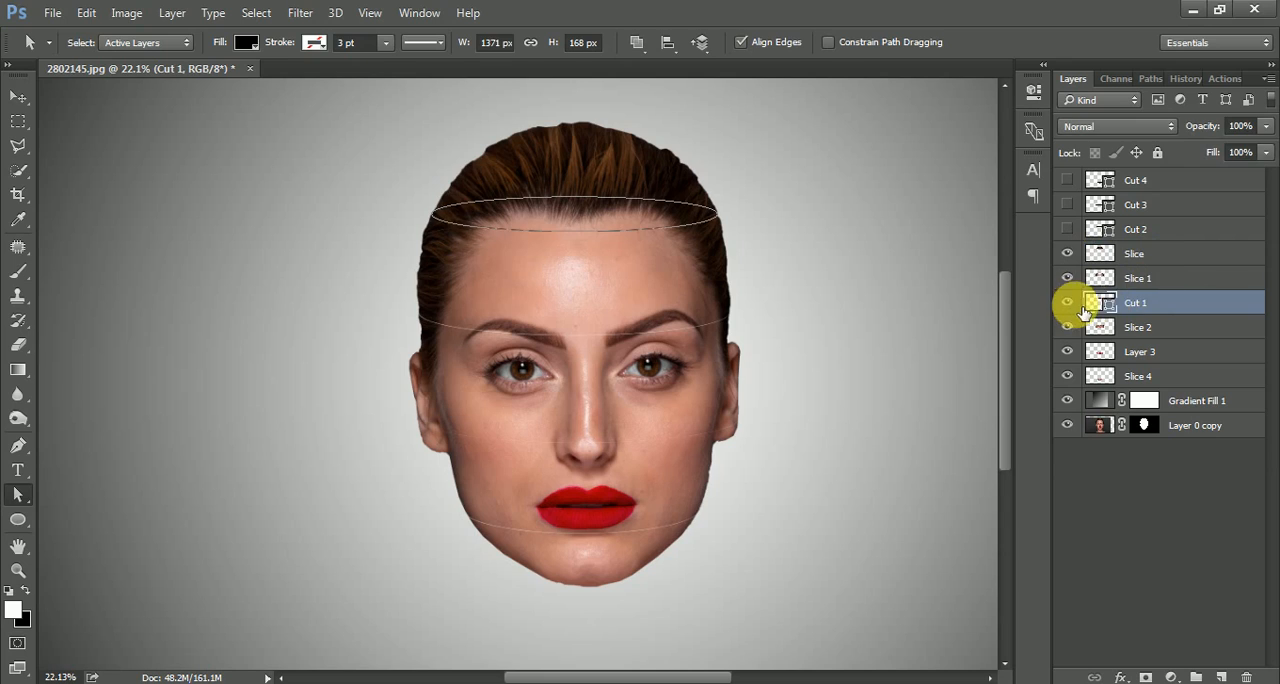
shift+click(1171, 289)
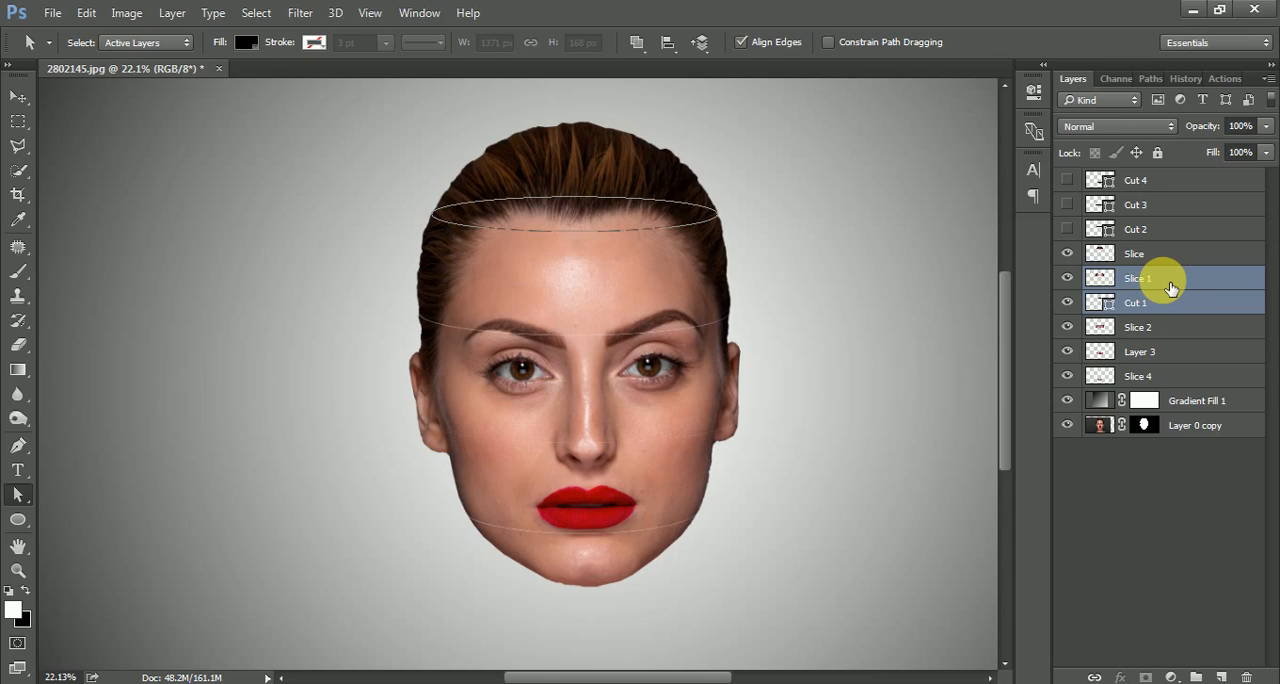
key(ctrl+g)
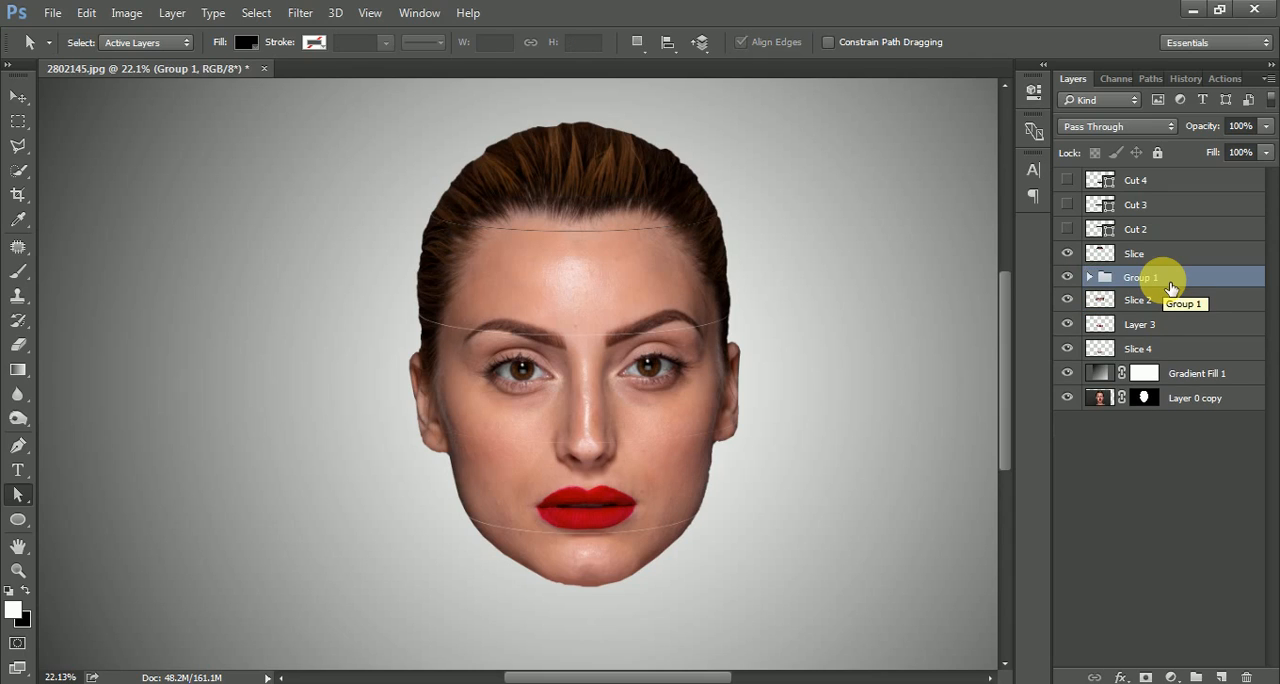
Toggle the visibility of the forehead group and try moving it sideways off the head, then undo the move.
click(1067, 277)
click(1067, 277)
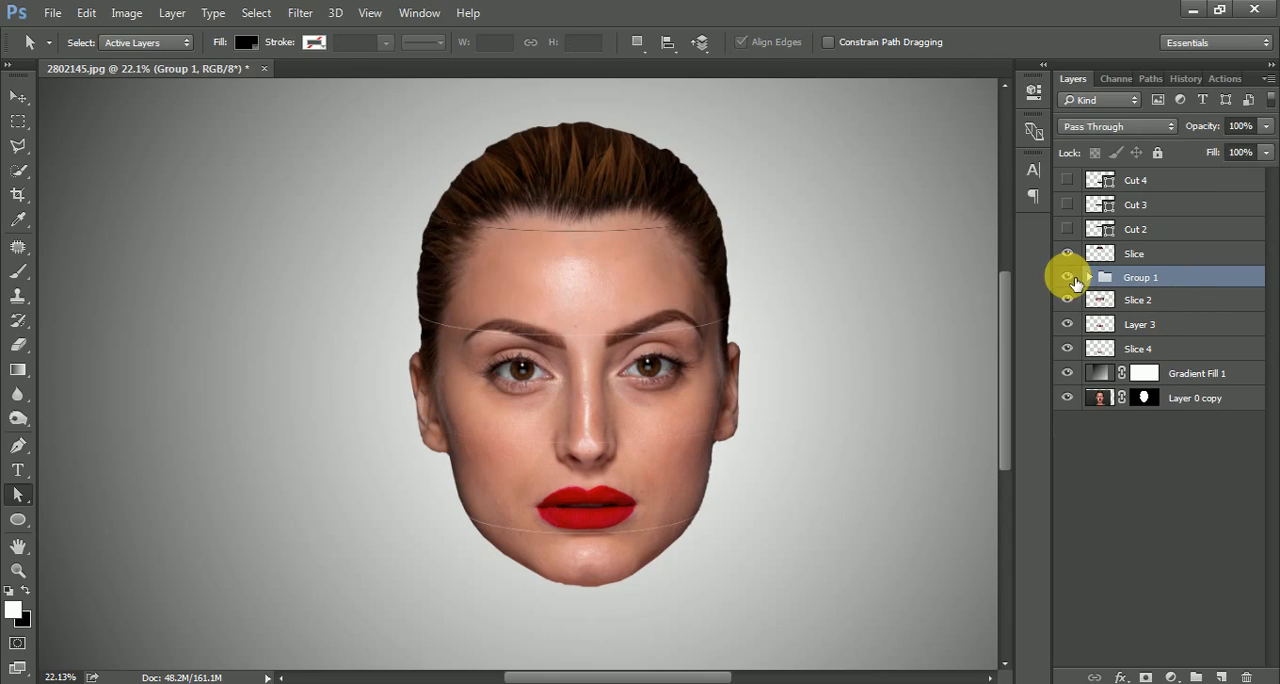
click(1067, 277)
click(1067, 277)
drag(563, 266, 726, 272)
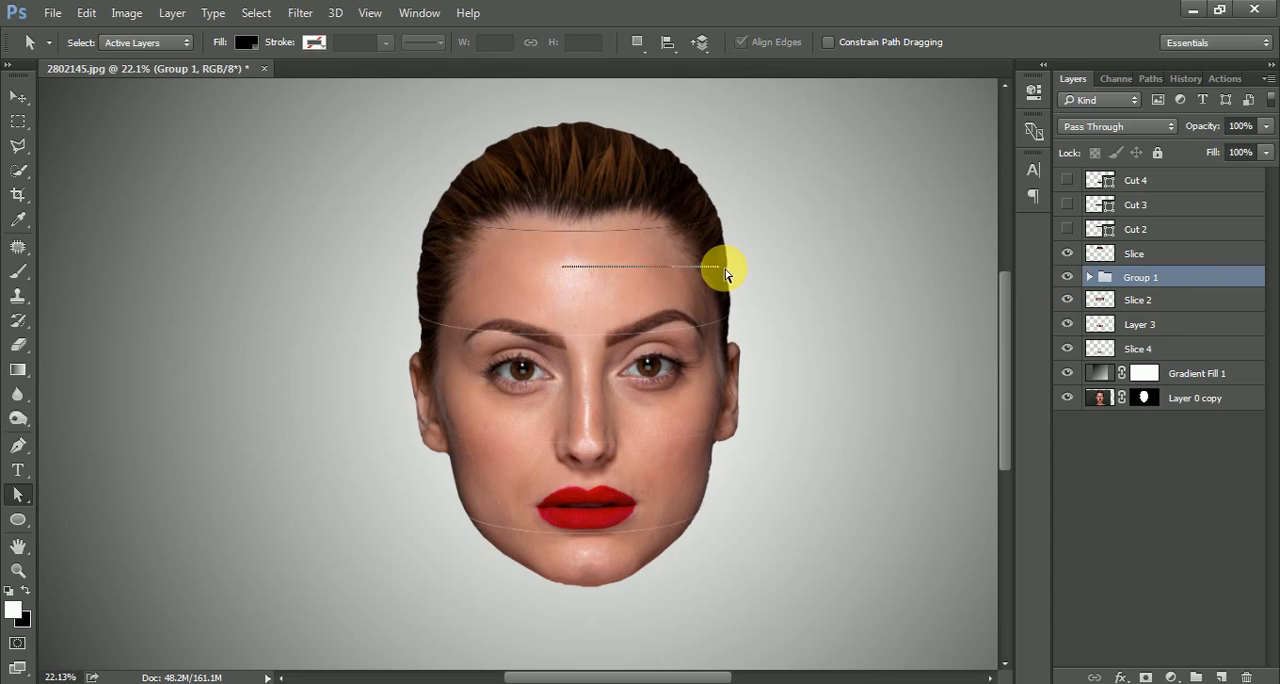
click(18, 96)
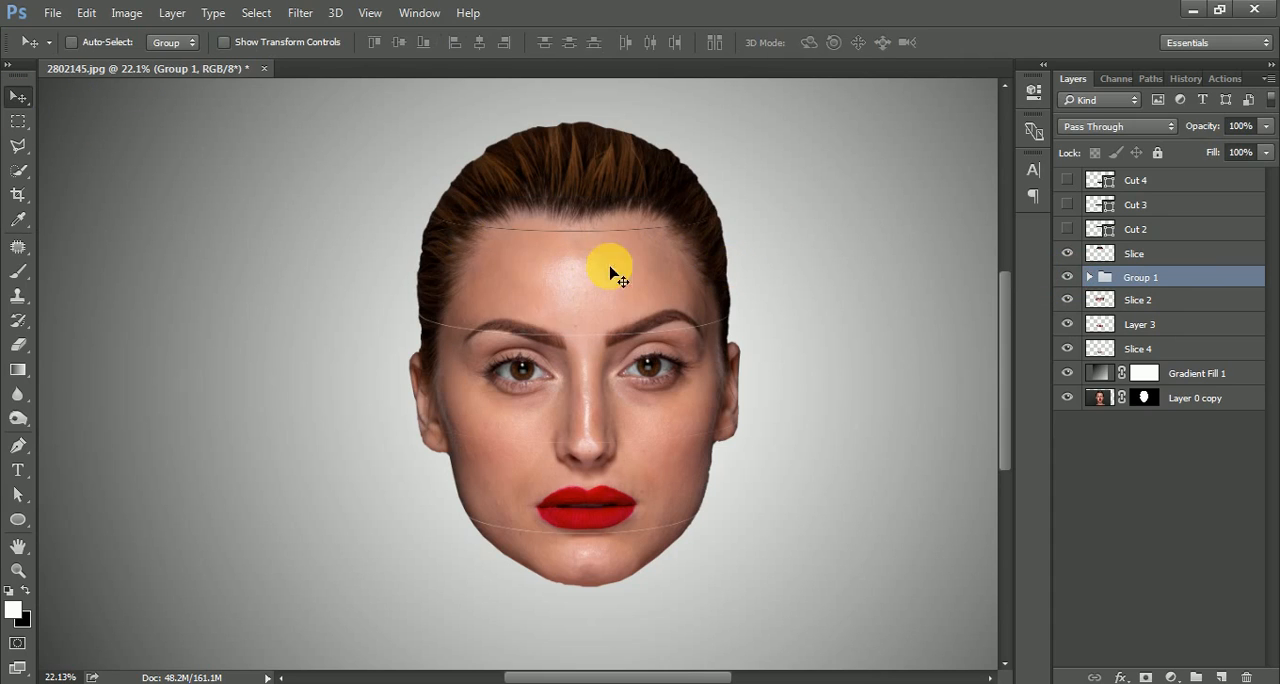
drag(608, 266, 371, 284)
key(ctrl+z)
Make Cut 2 visible directly below the Slice 2 layer and group the two layers.
click(1157, 302)
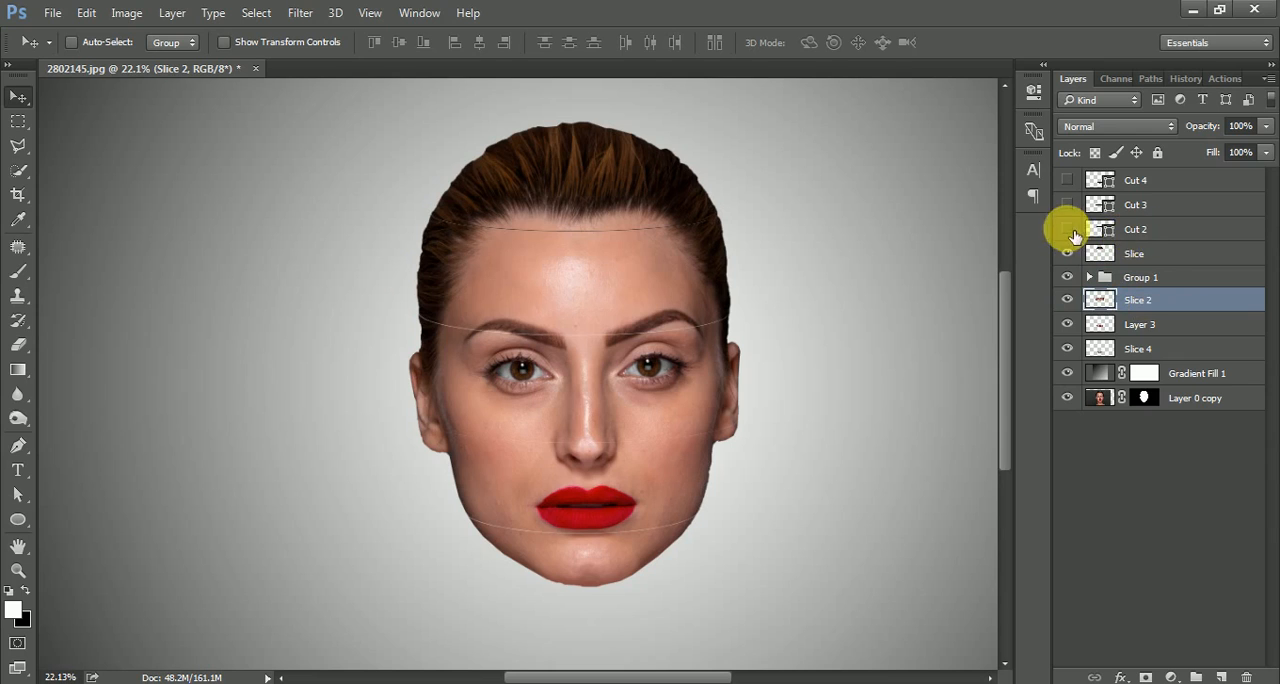
click(1066, 229)
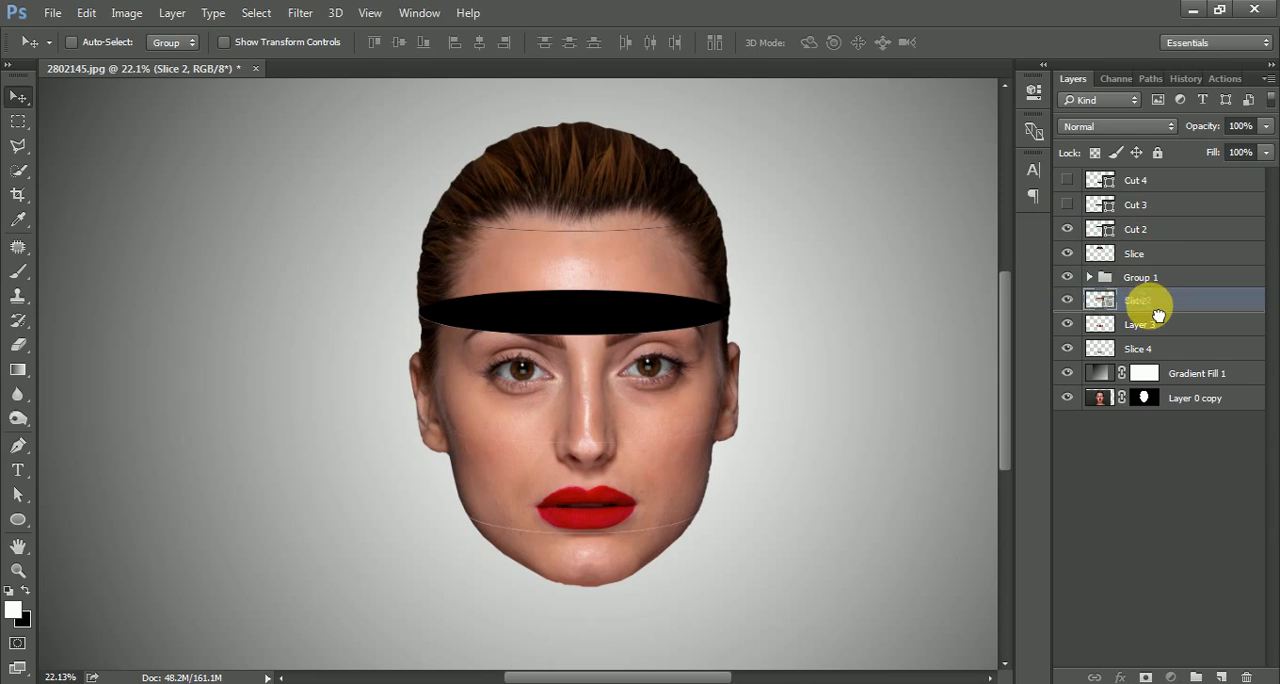
drag(1143, 299, 1160, 315)
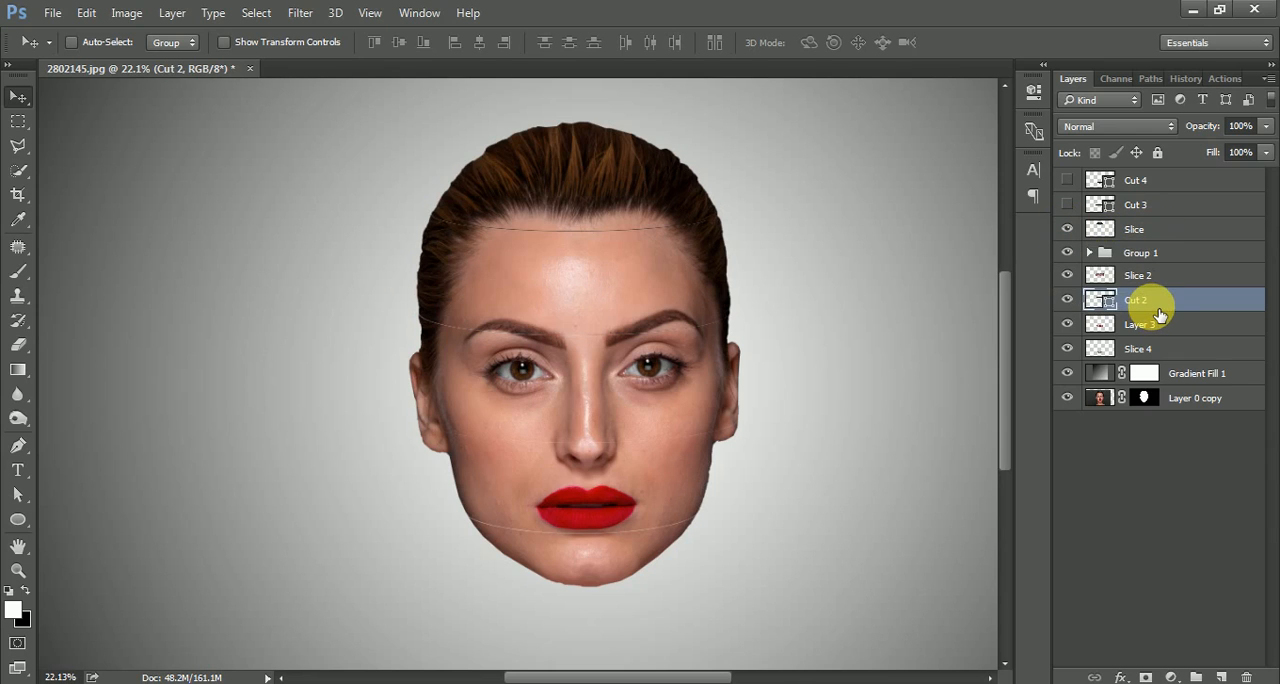
shift+click(1175, 285)
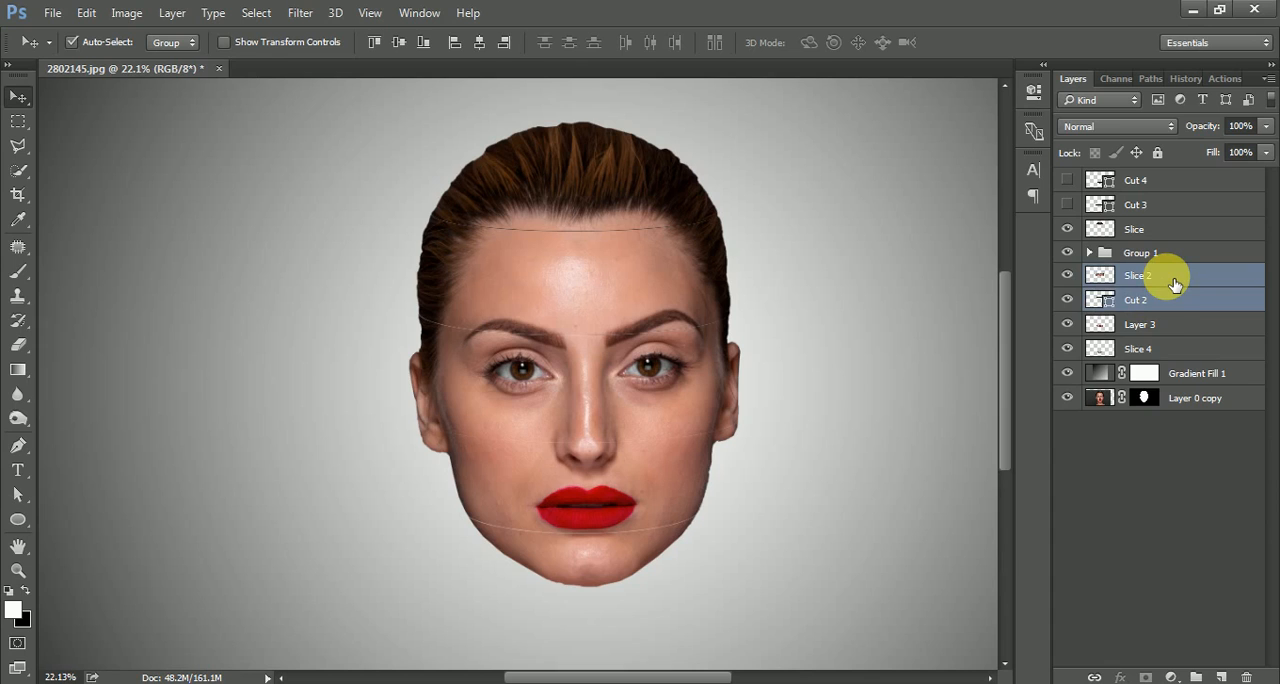
key(ctrl+g)
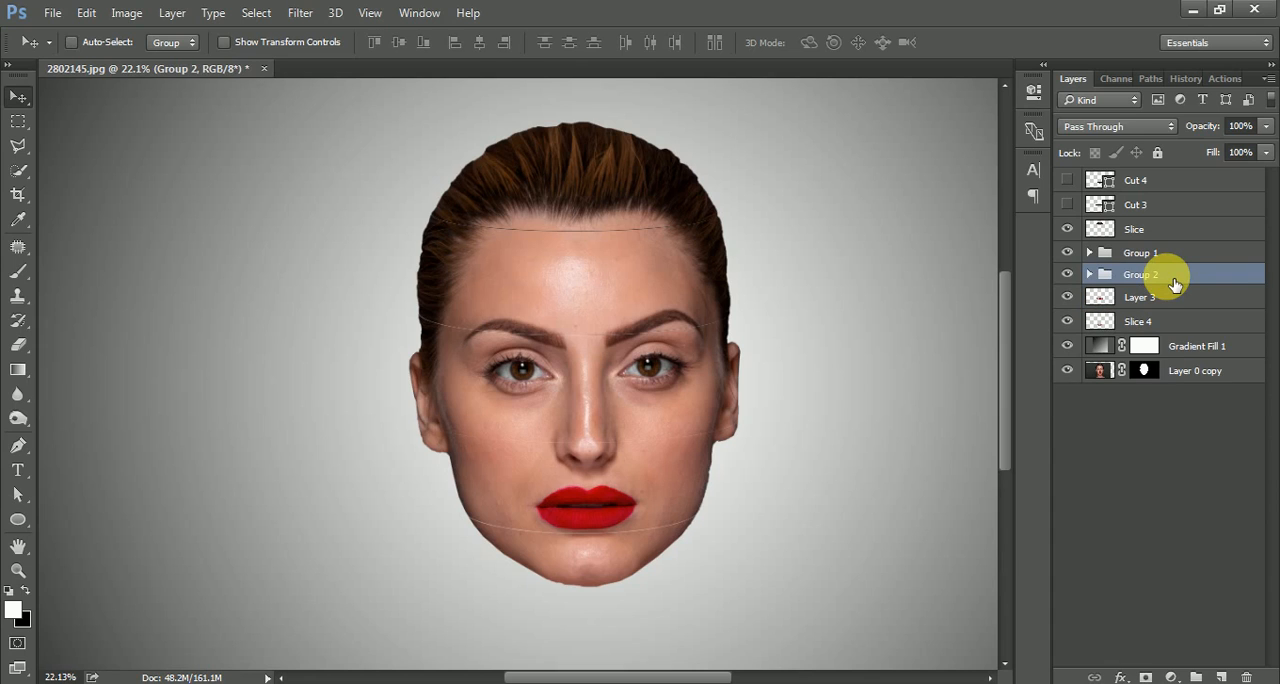
Make Cut 3 visible directly below Layer 3 and group the two layers.
click(1145, 298)
click(1067, 204)
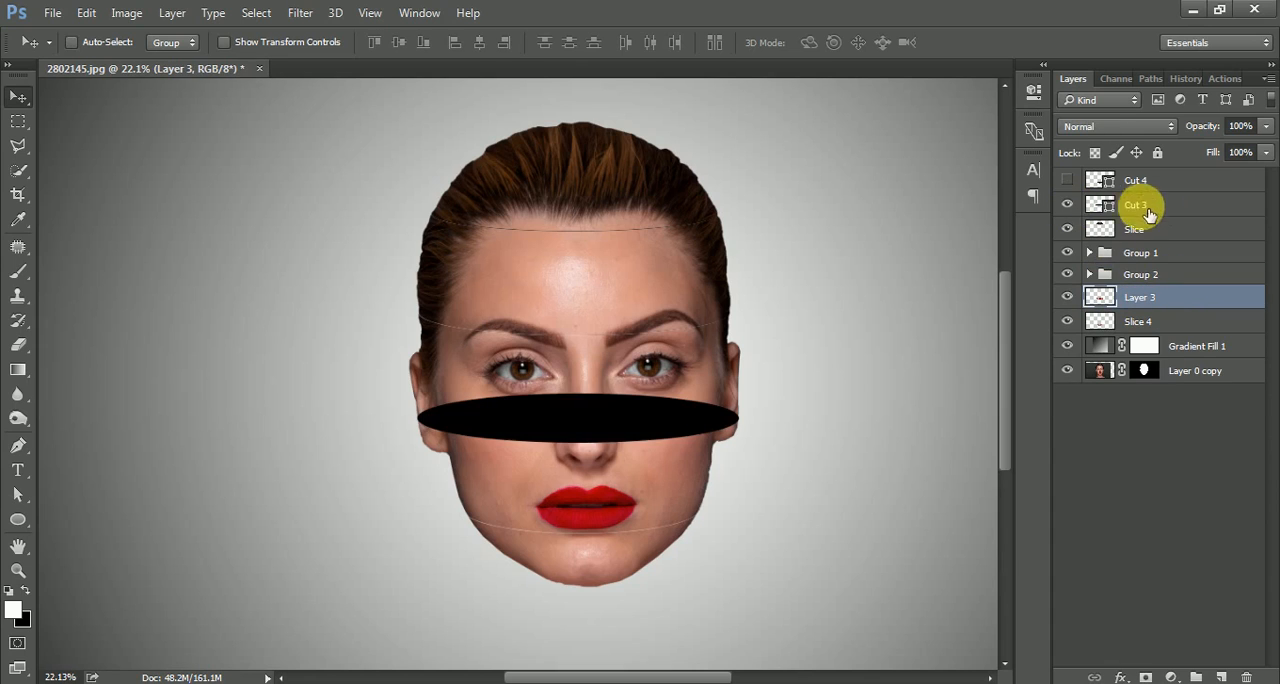
drag(1147, 213, 1158, 306)
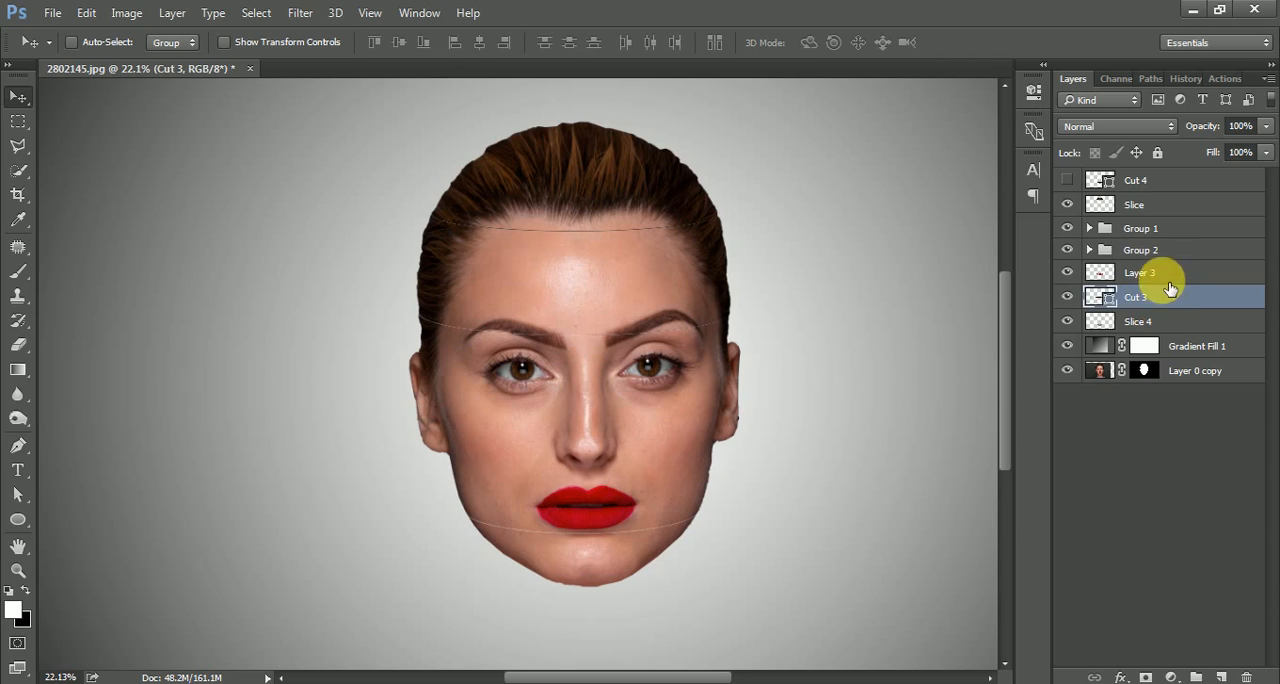
shift+click(1168, 280)
key(ctrl+g)
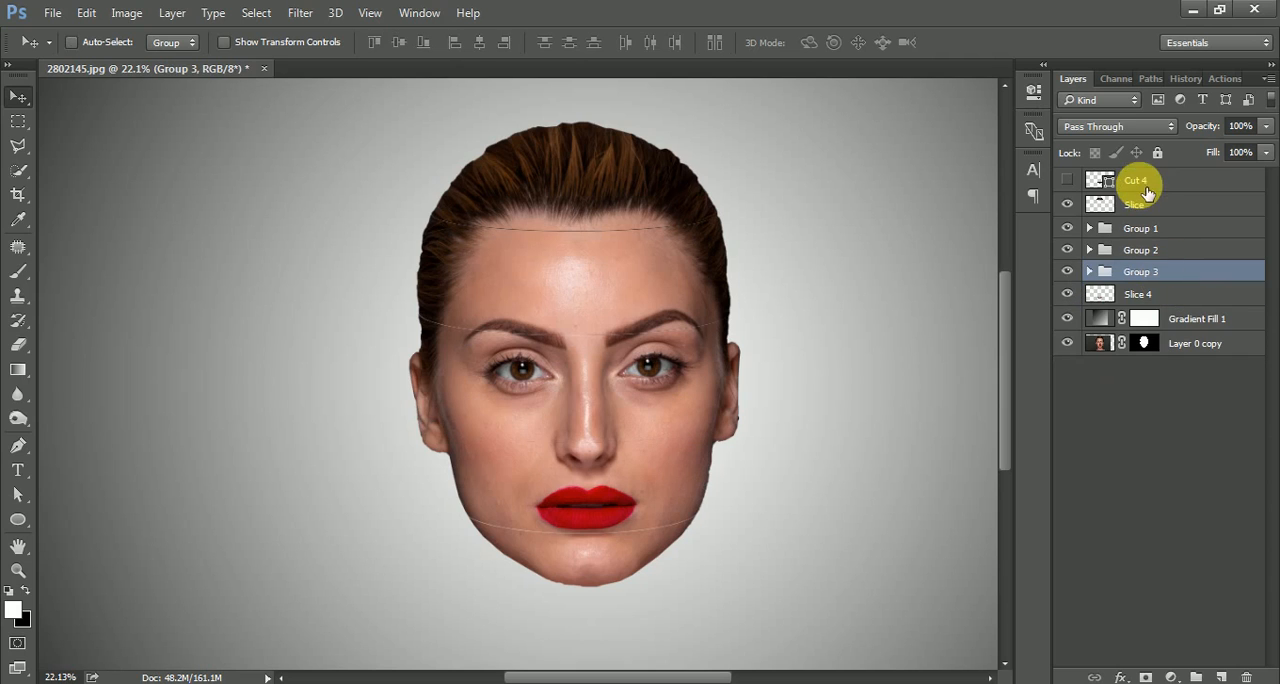
Place Cut 4 directly below the Slice 4 layer, make it visible, and group the two layers.
drag(1084, 184, 1158, 294)
shift+click(1158, 279)
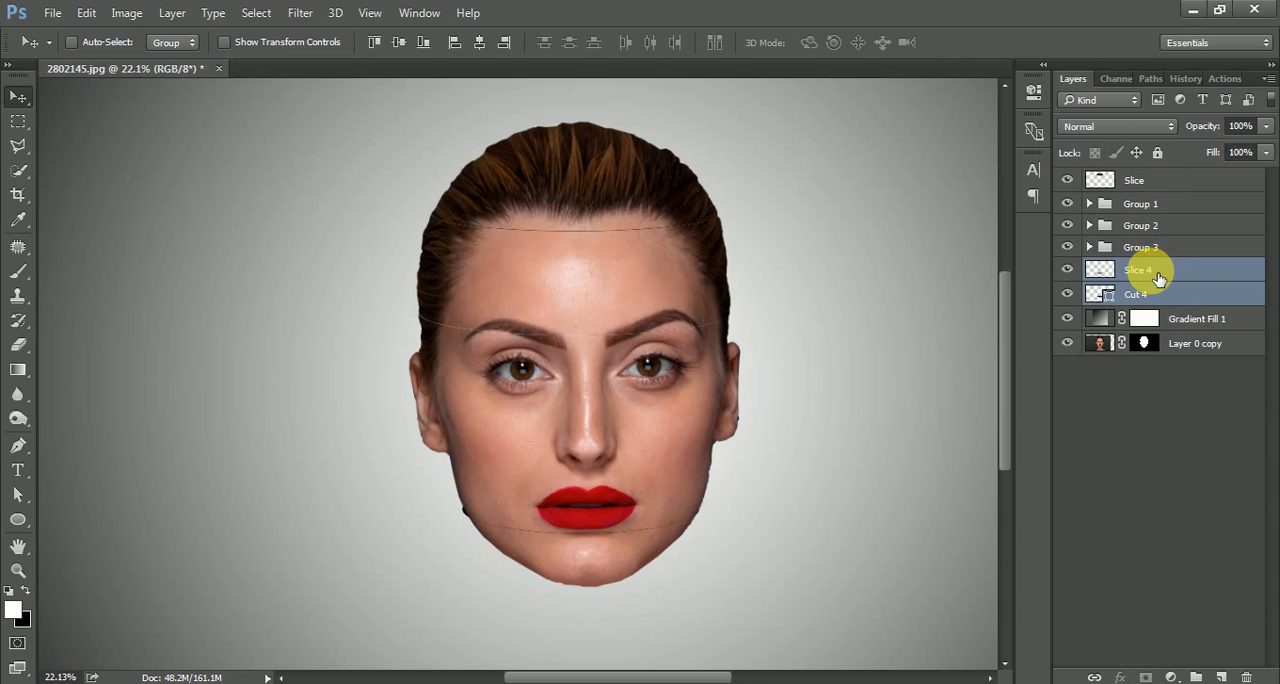
key(ctrl+g)
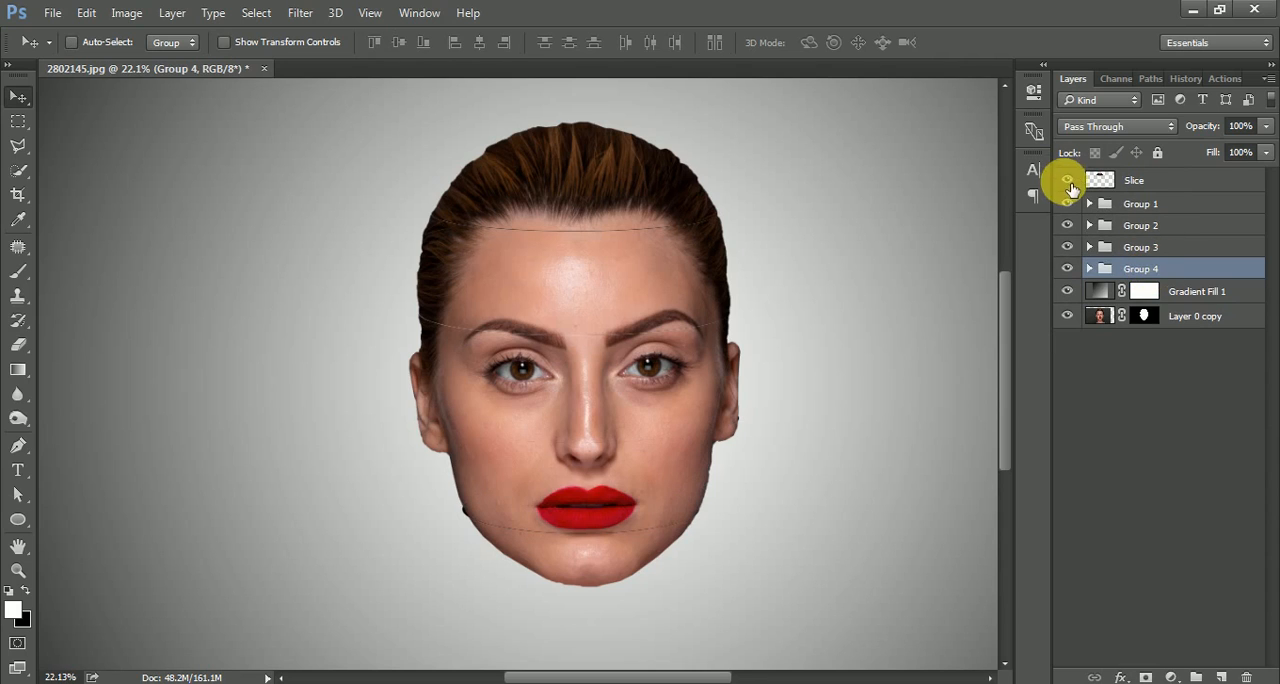
click(1068, 181)
click(1068, 181)
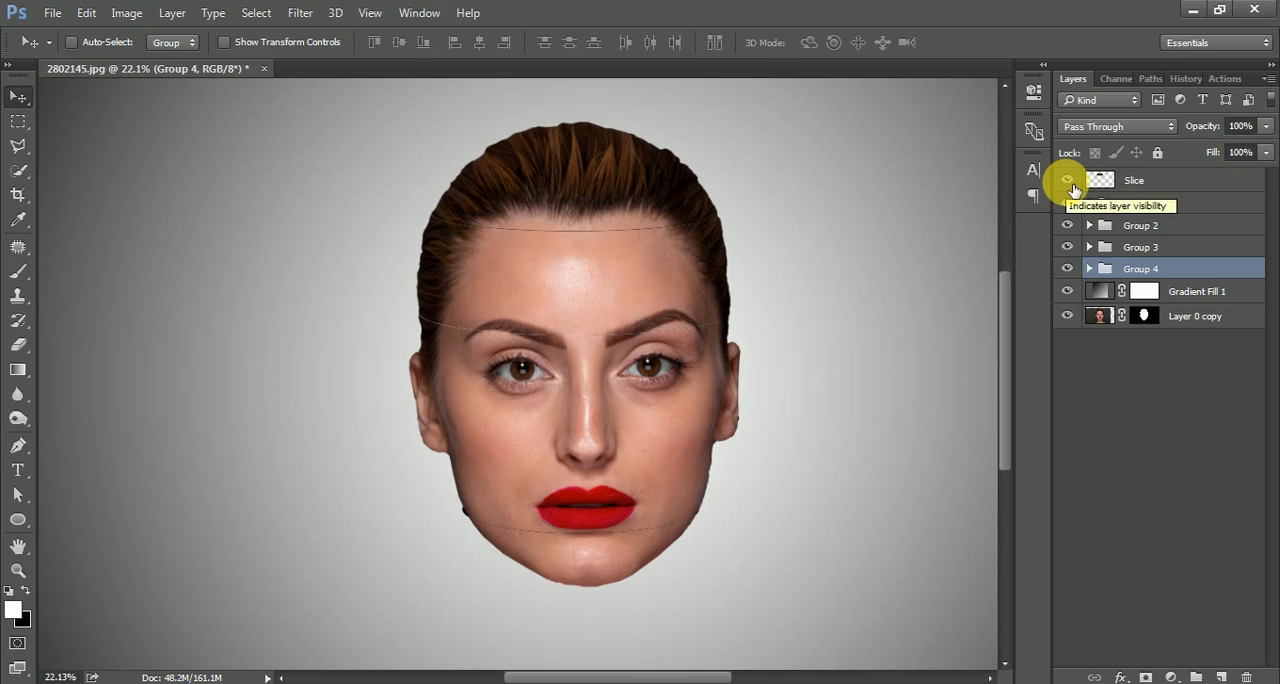
Hide Groups 1 to 3 and scale the left end of the Cut 4 ellipse inward to match the chin slice's edge.
scroll(449, 537, up, 5)
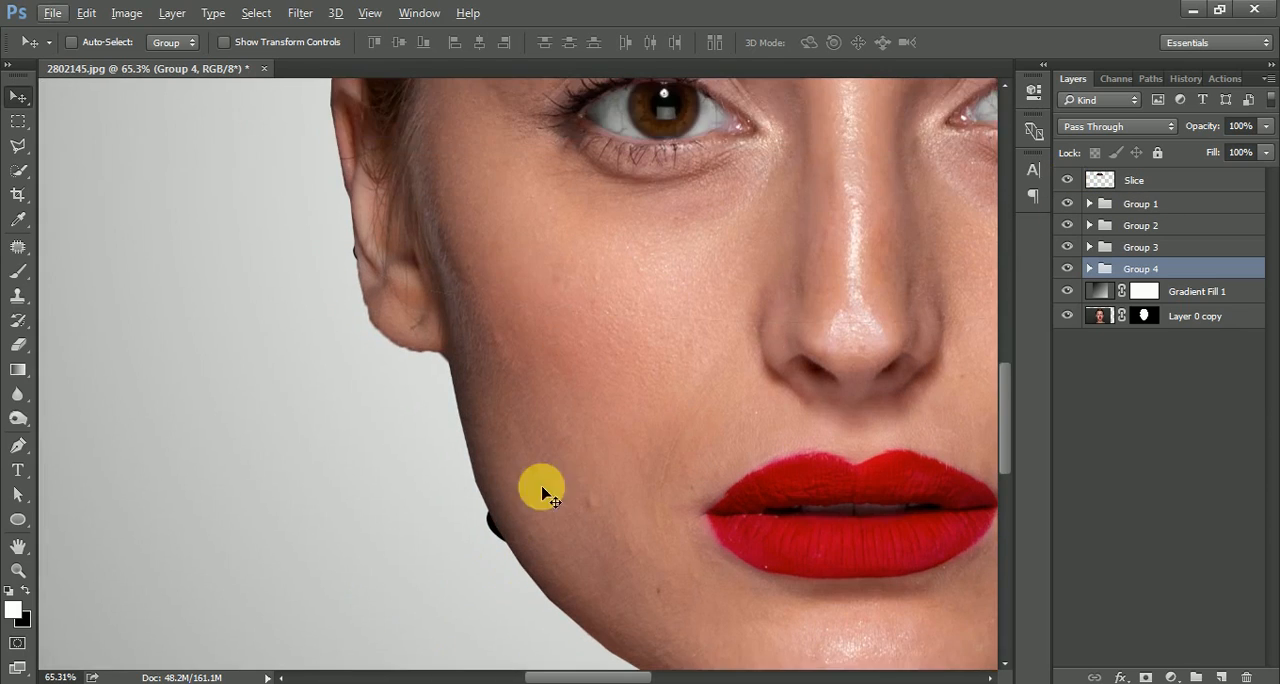
drag(576, 453, 443, 338)
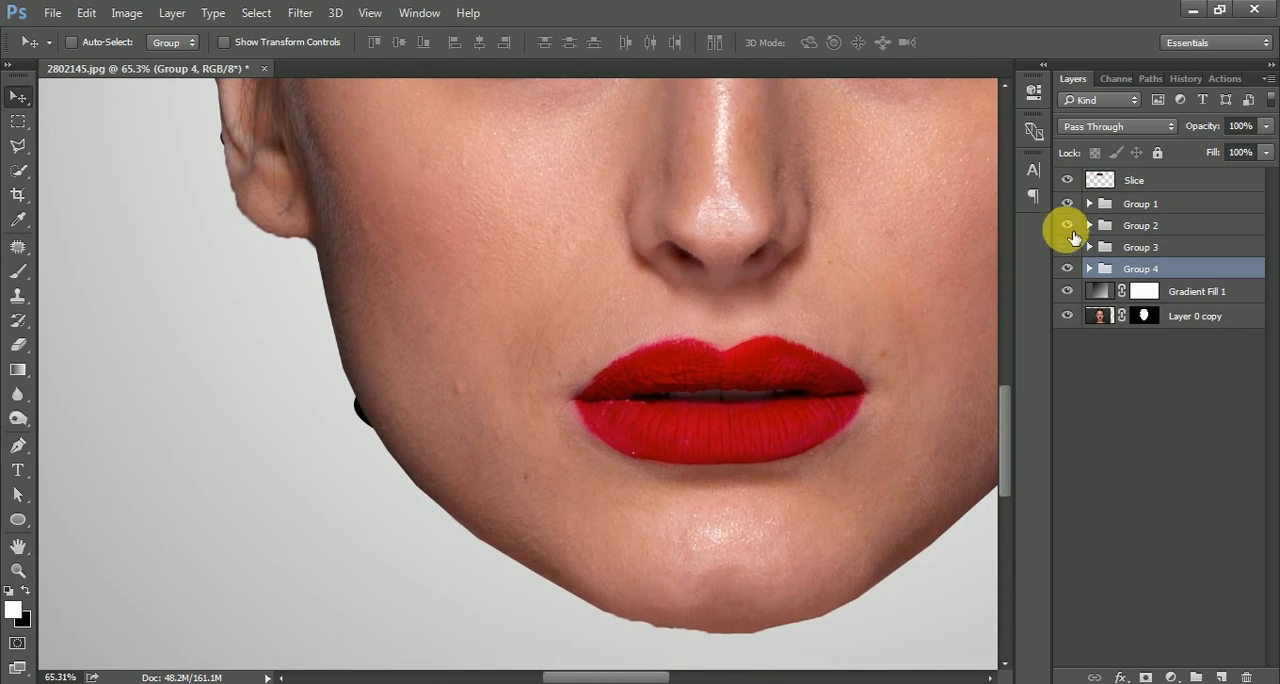
drag(1068, 231, 1067, 206)
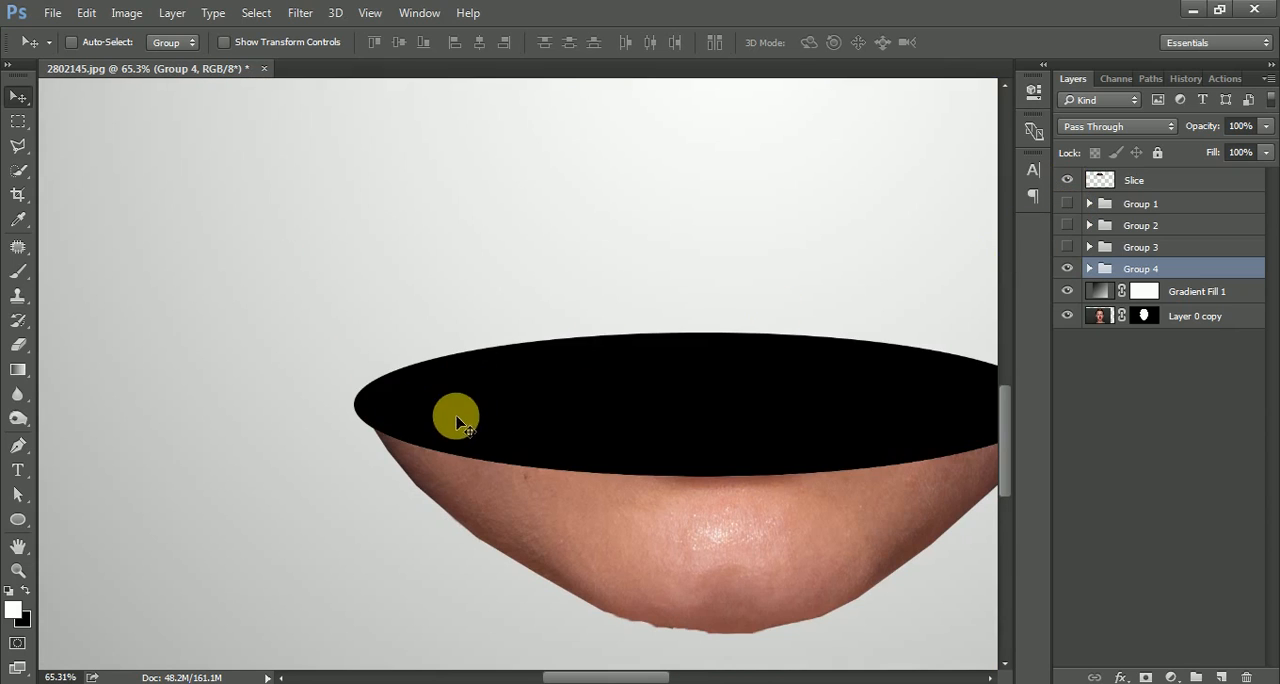
click(1090, 269)
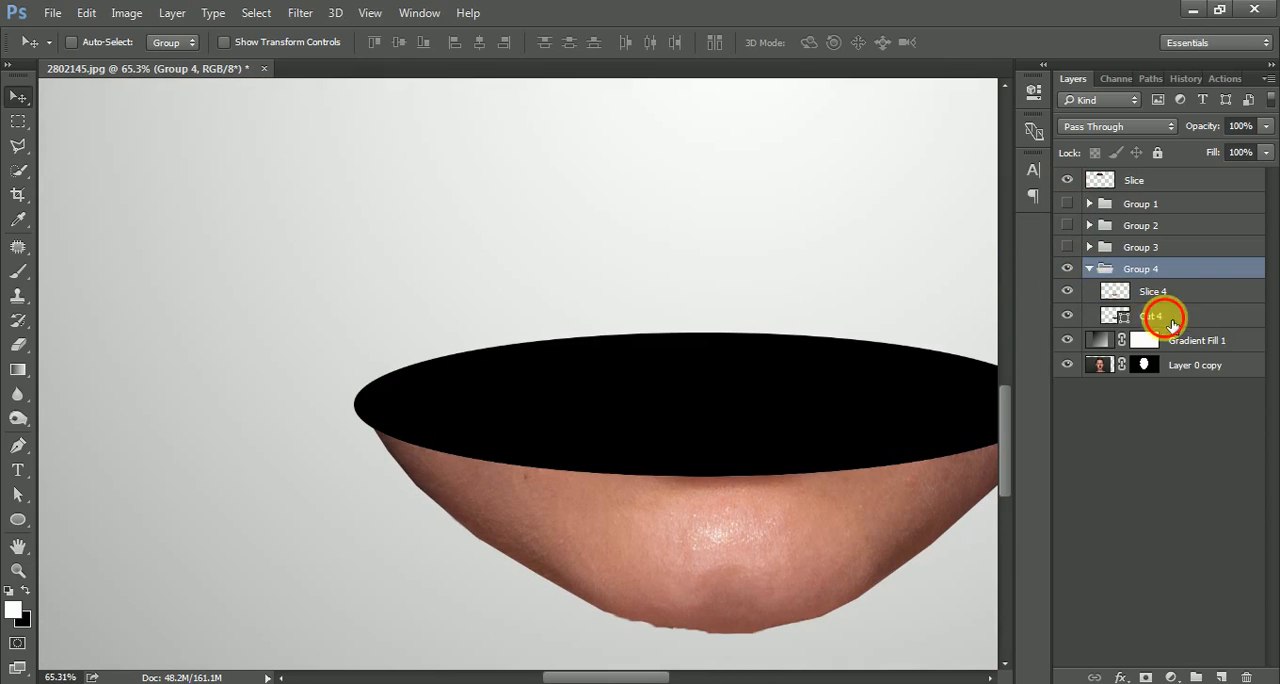
click(1152, 318)
key(ctrl+t)
drag(355, 405, 377, 426)
key(Return)
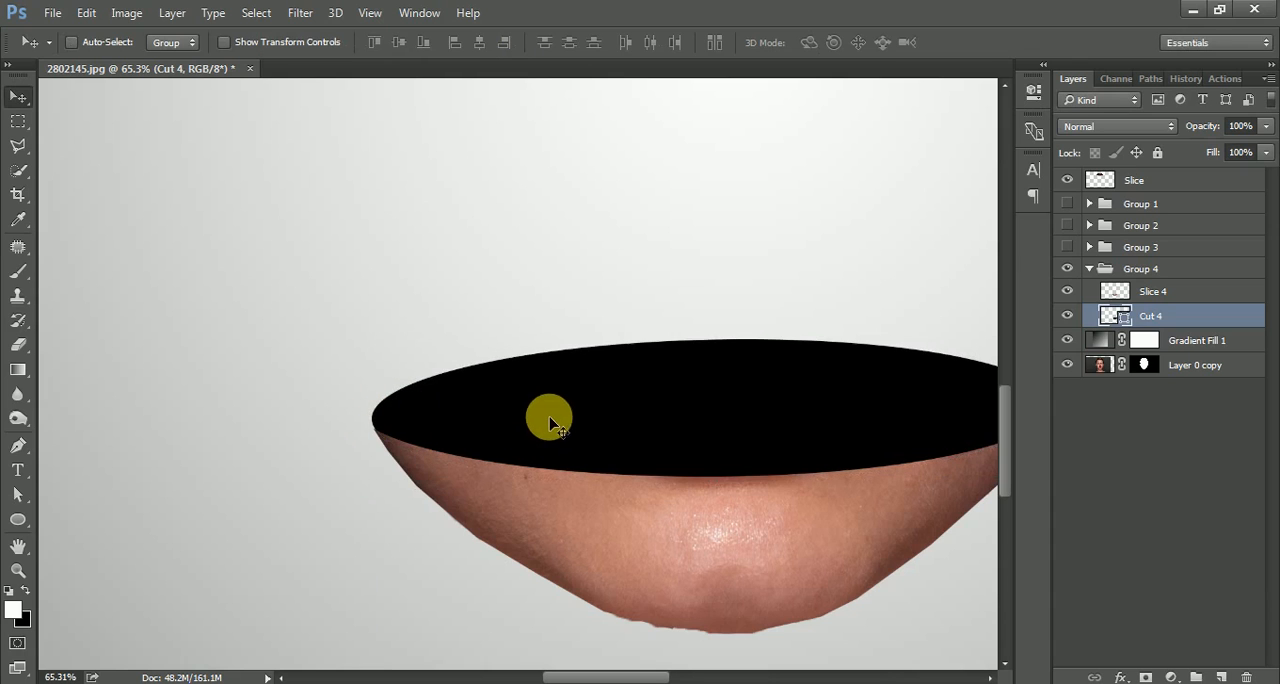
Transform the right end of the Cut 4 ellipse so it follows the upper edge of the chin slice.
drag(786, 440, 378, 418)
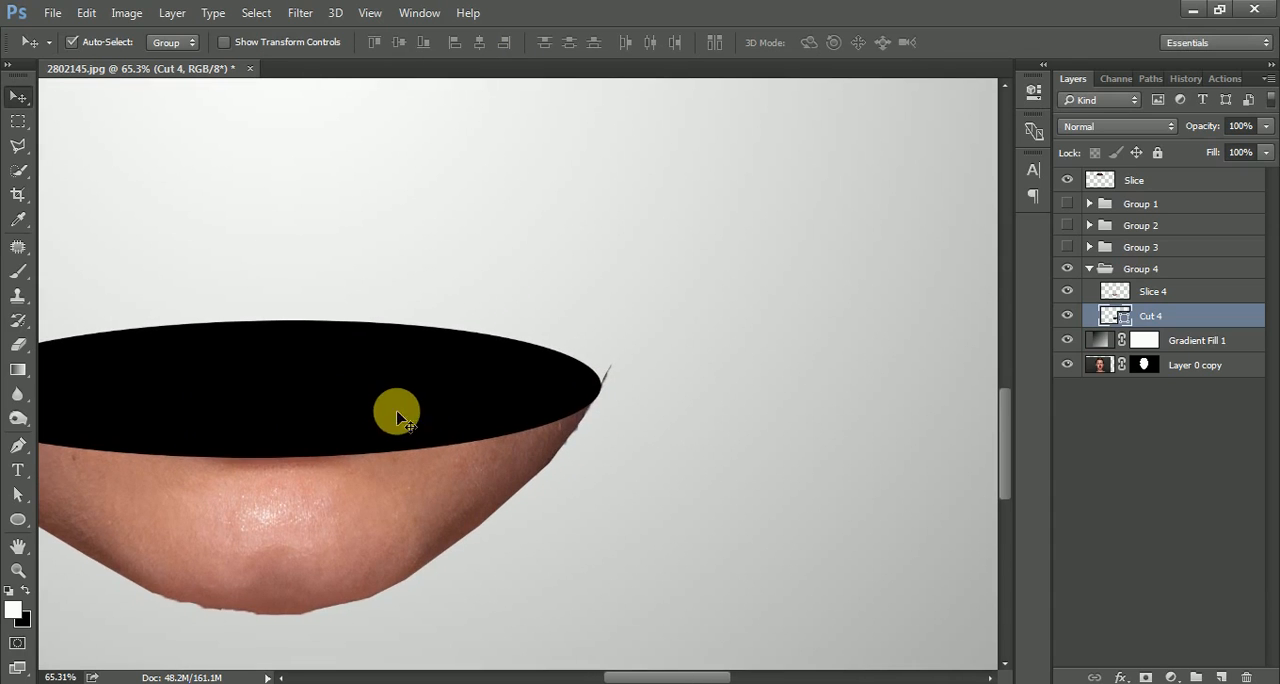
key(ctrl+t)
scroll(610, 402, up, 3)
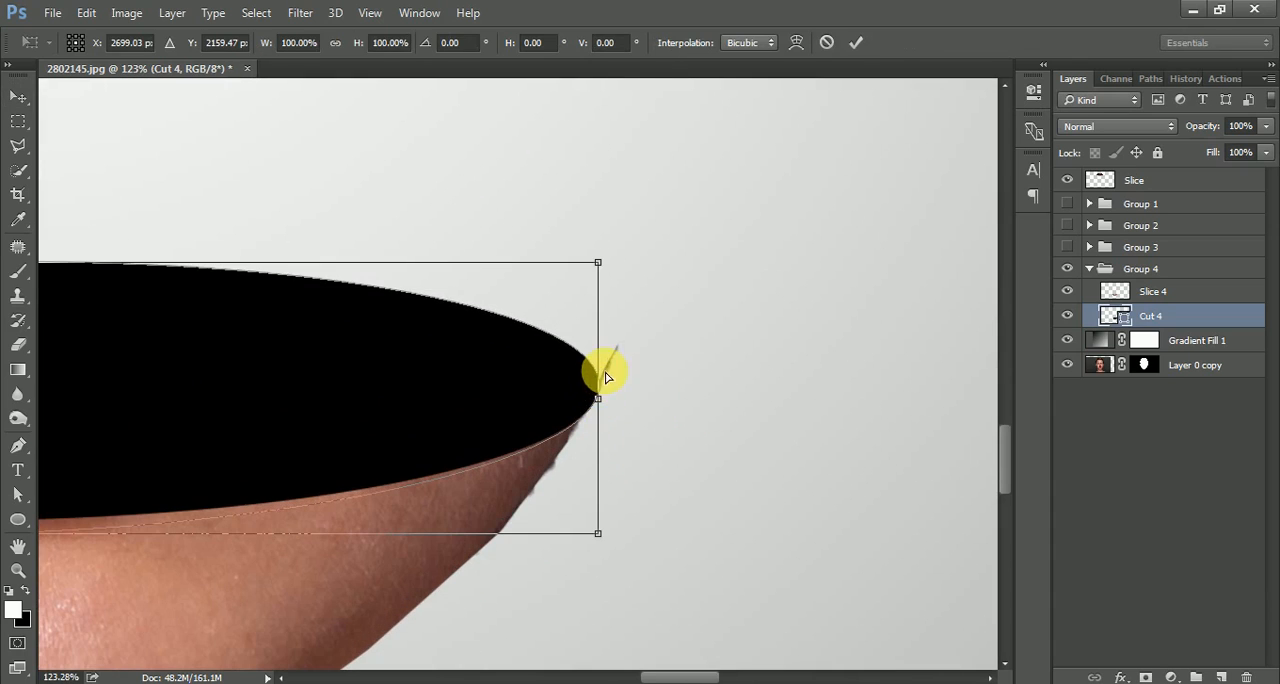
mouse_move(600, 266)
mouse_down()
mouse_move(603, 240)
mouse_move(600, 257)
mouse_up()
key(Return)
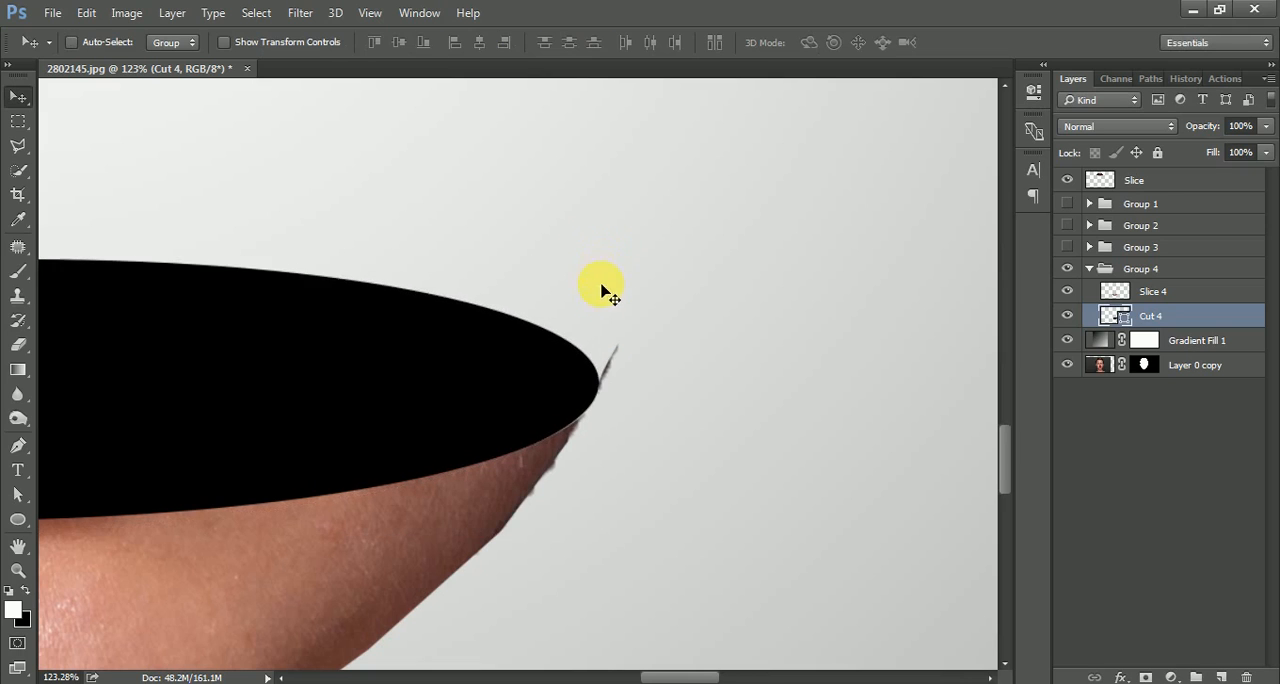
Erase the stray dark sliver at the right tip of Slice 4 with a size 50 eraser at 100% opacity.
click(1153, 291)
key(e)
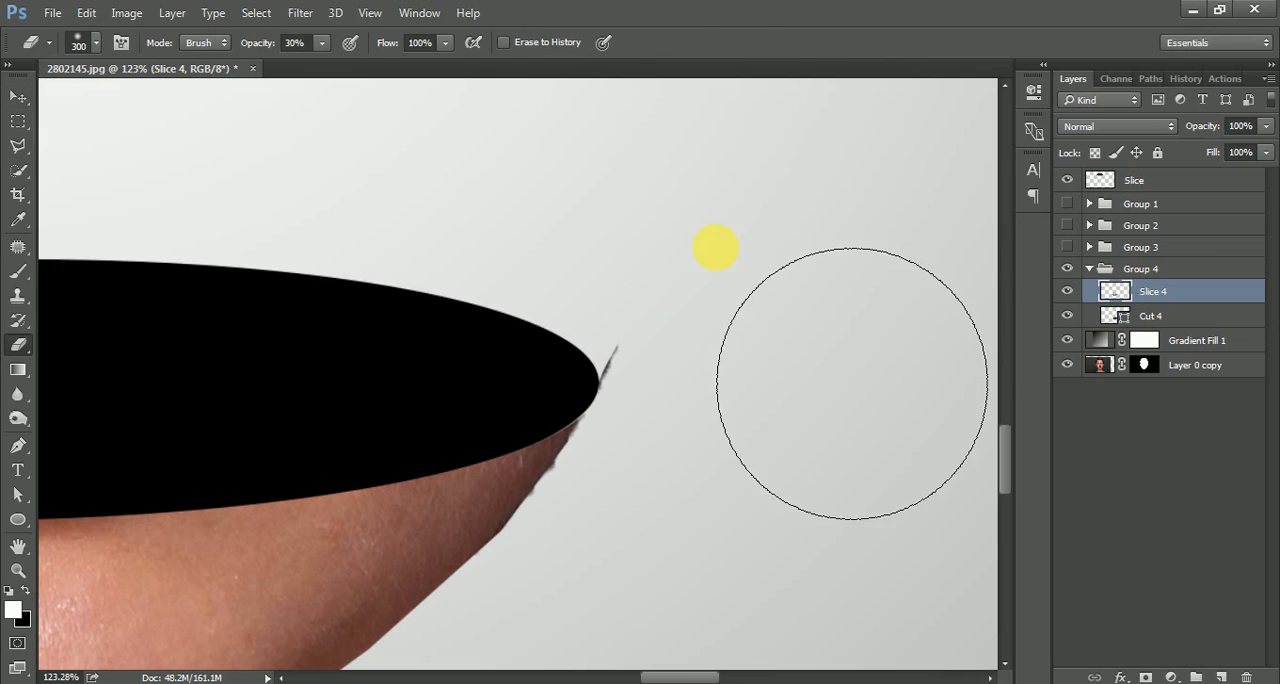
key(bracketleft)
key(bracketleft)
key(bracketleft)
key(bracketleft)
key(bracketleft)
key(bracketleft)
key(bracketleft)
key(bracketleft)
key(bracketleft)
key(bracketleft)
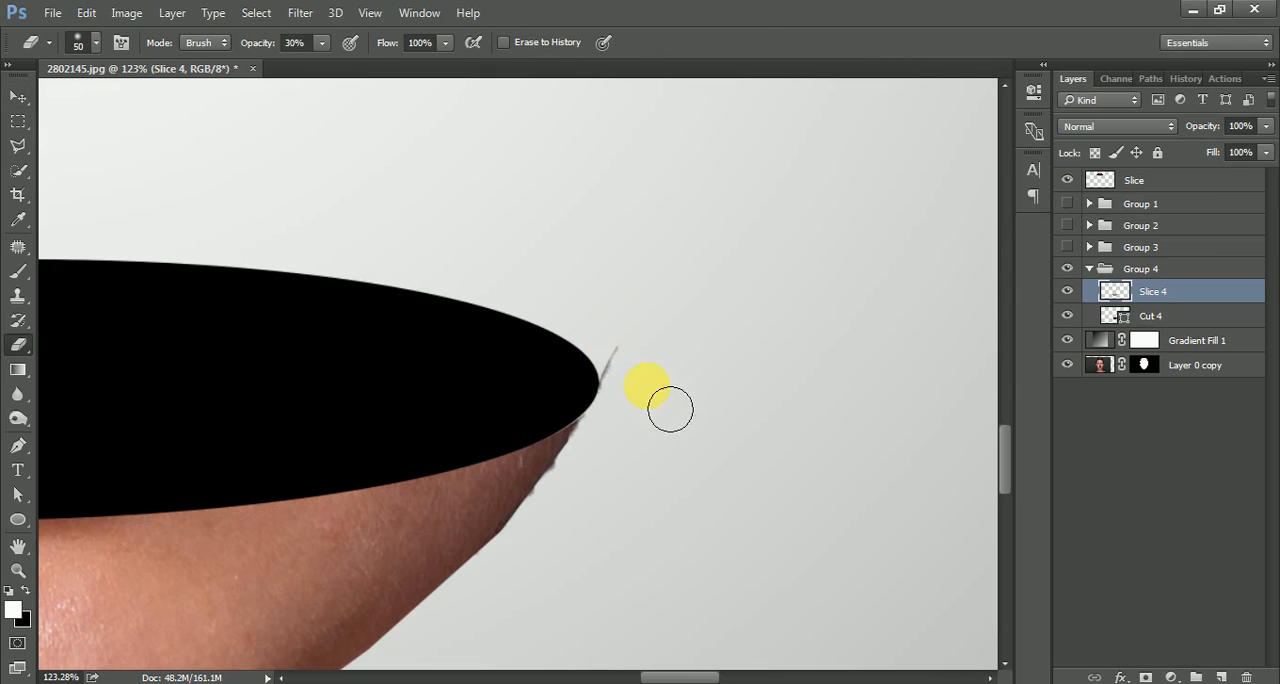
drag(268, 50, 612, 367)
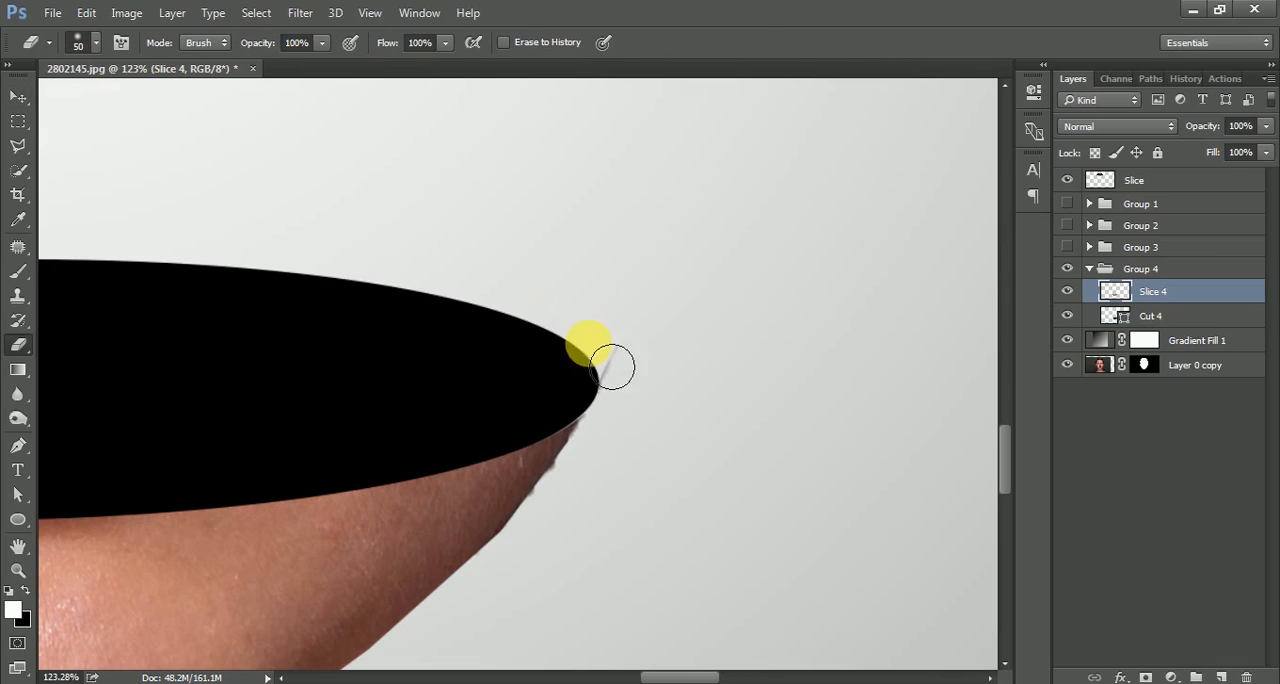
scroll(687, 268, down, 20)
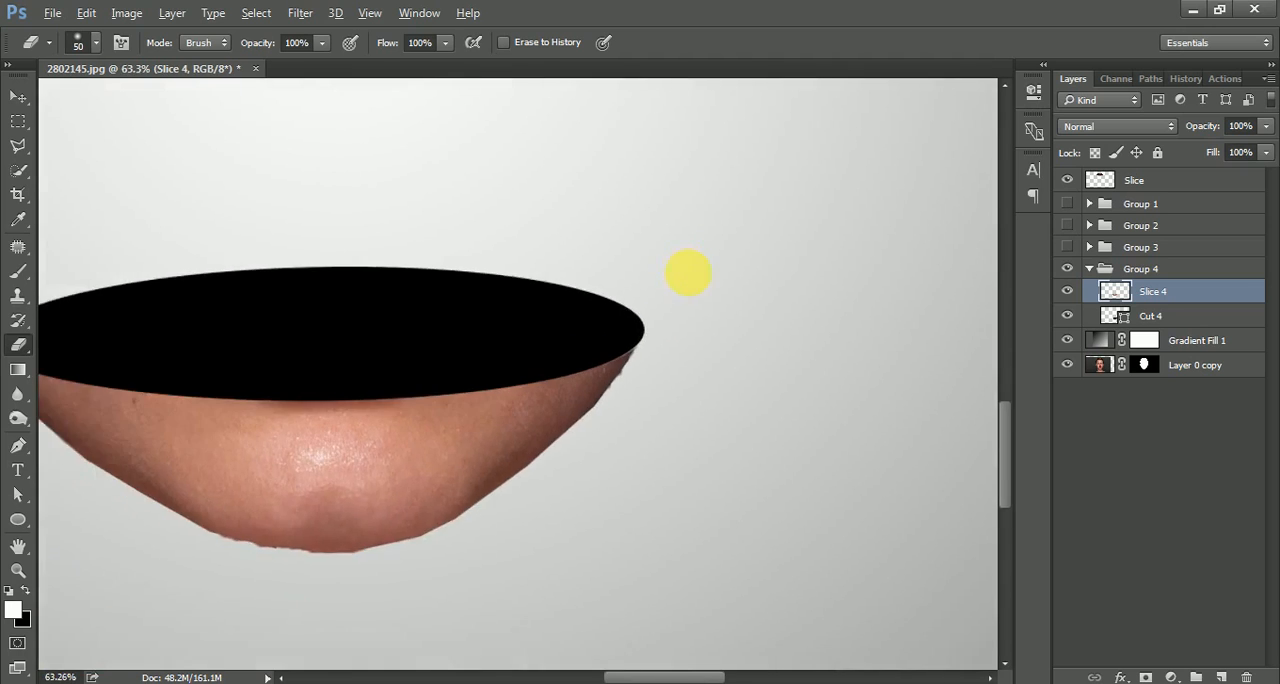
Make Groups 1 to 3 visible again and check the jaw edge around the Cut 4 ellipse.
scroll(688, 272, up, 1)
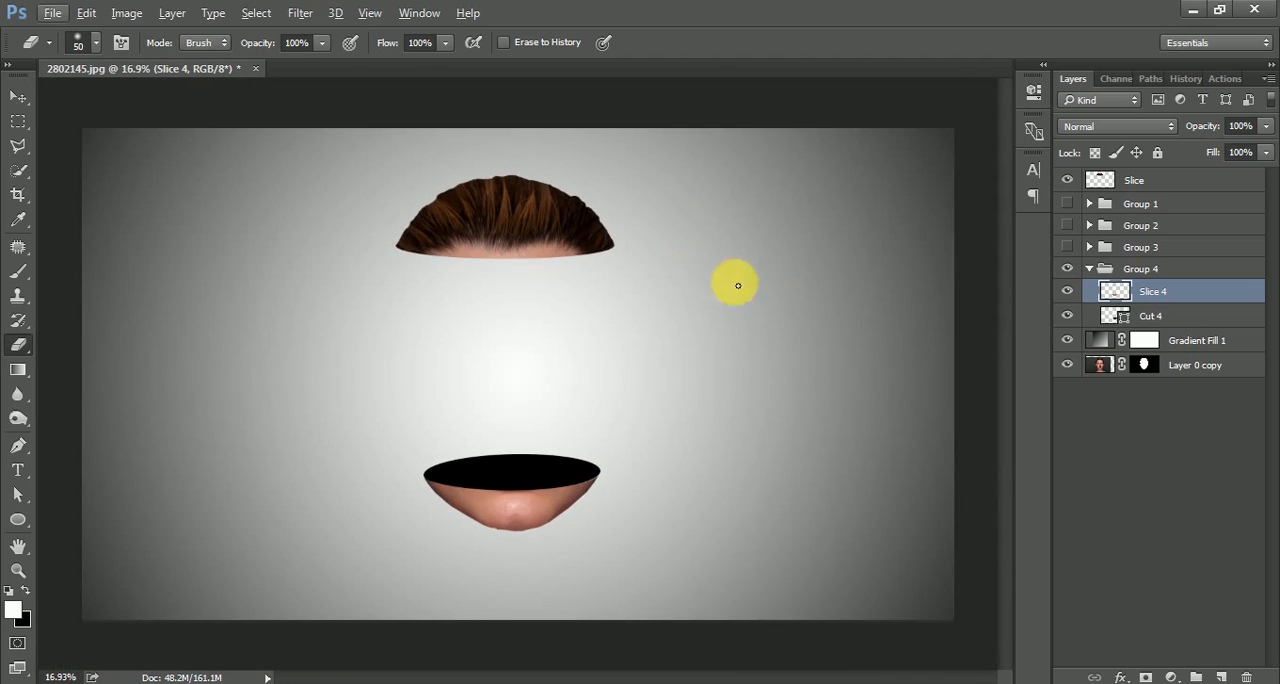
drag(1070, 248, 1080, 215)
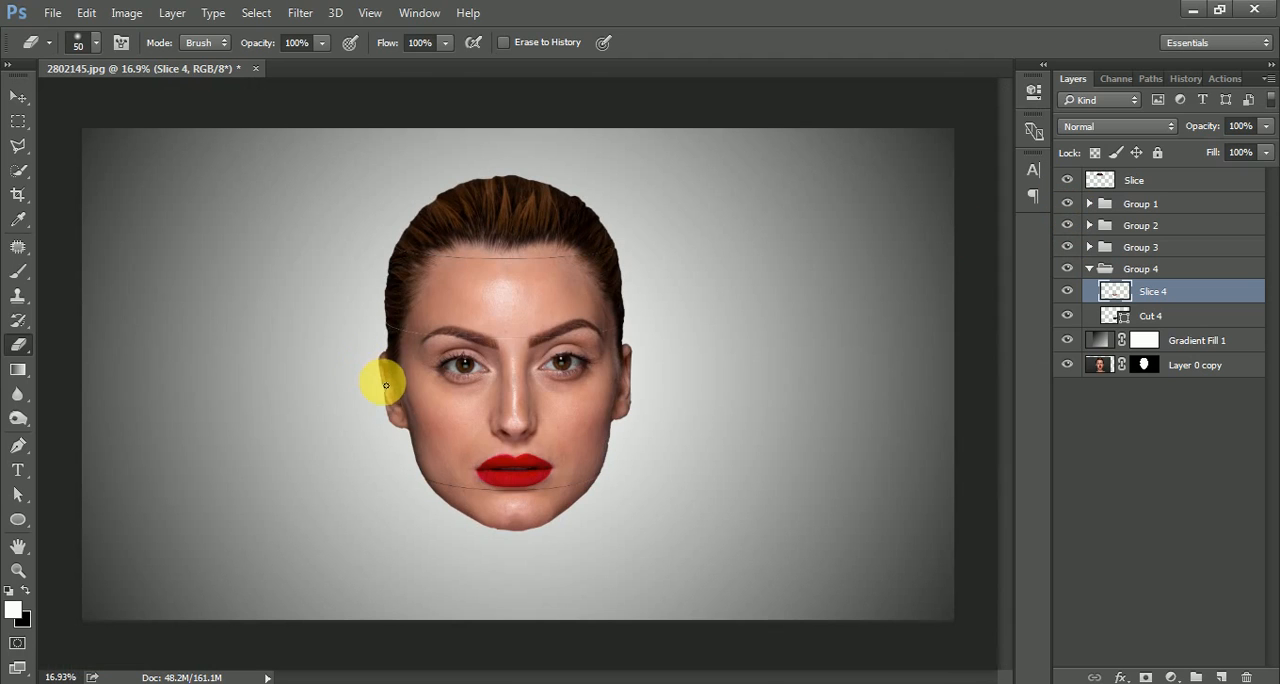
scroll(650, 515, up, 4)
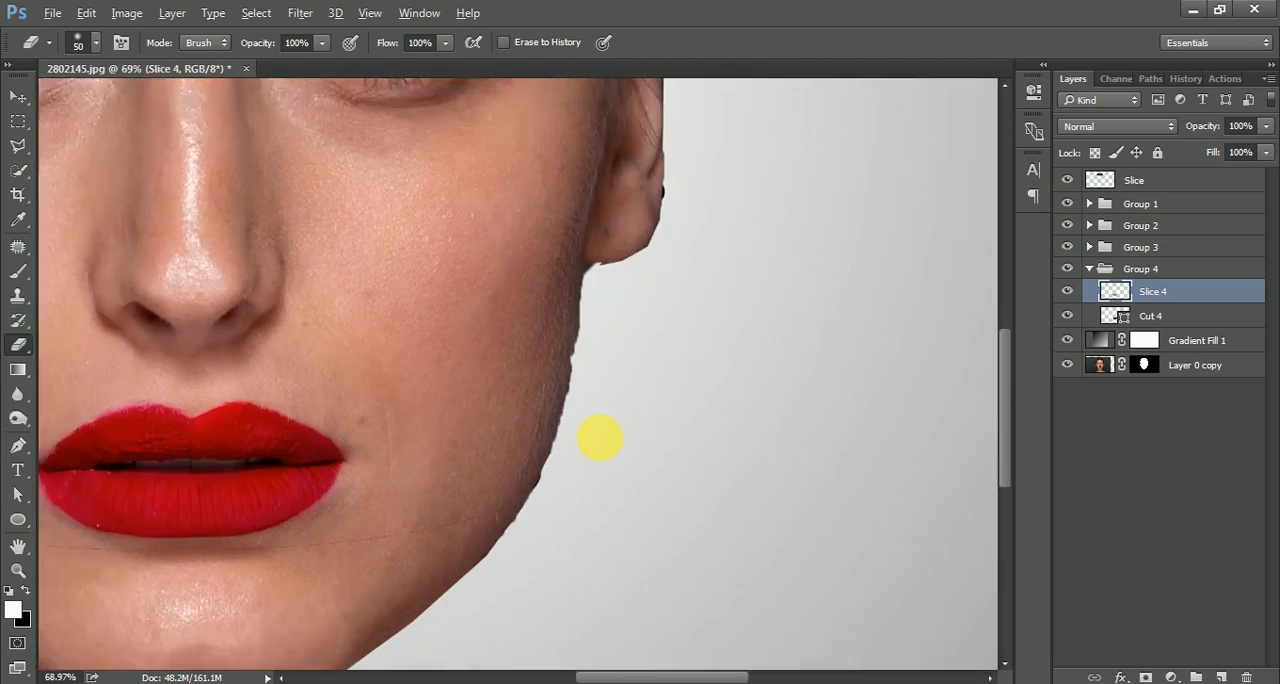
scroll(600, 438, down, 5)
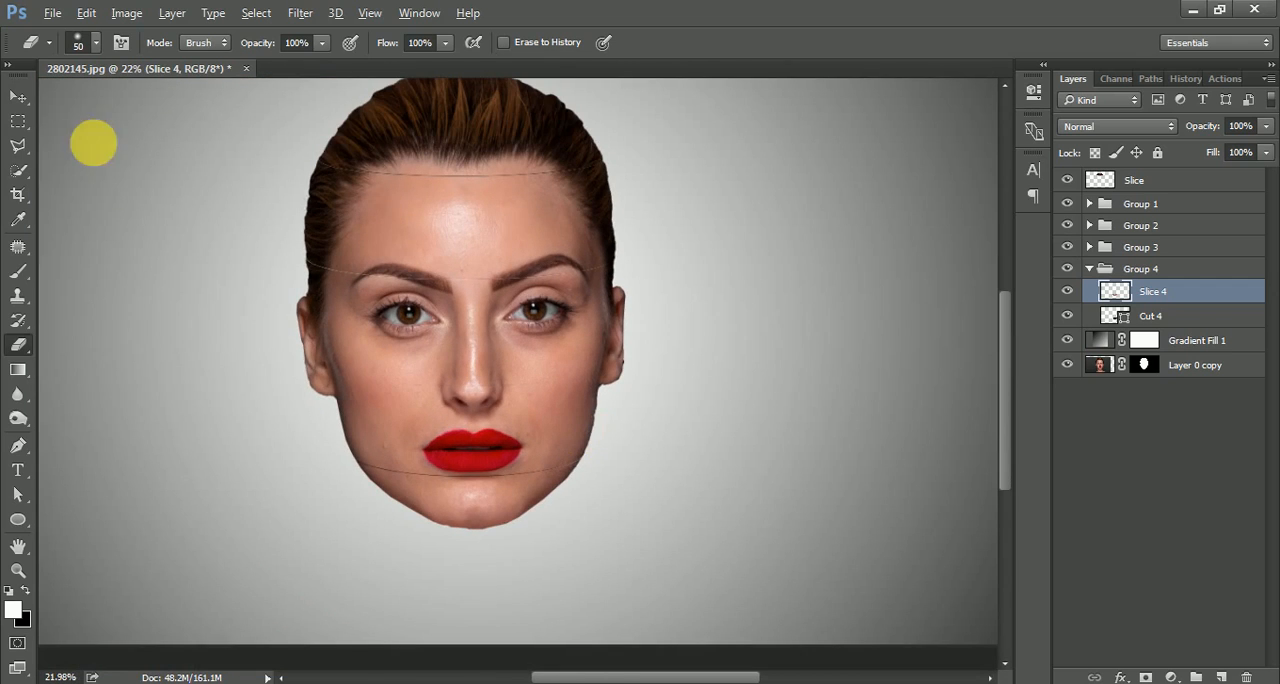
Scale the right end of the Cut 3 ellipse in Group 3 inward so it no longer protrudes beyond the ear.
click(18, 96)
scroll(620, 370, up, 5)
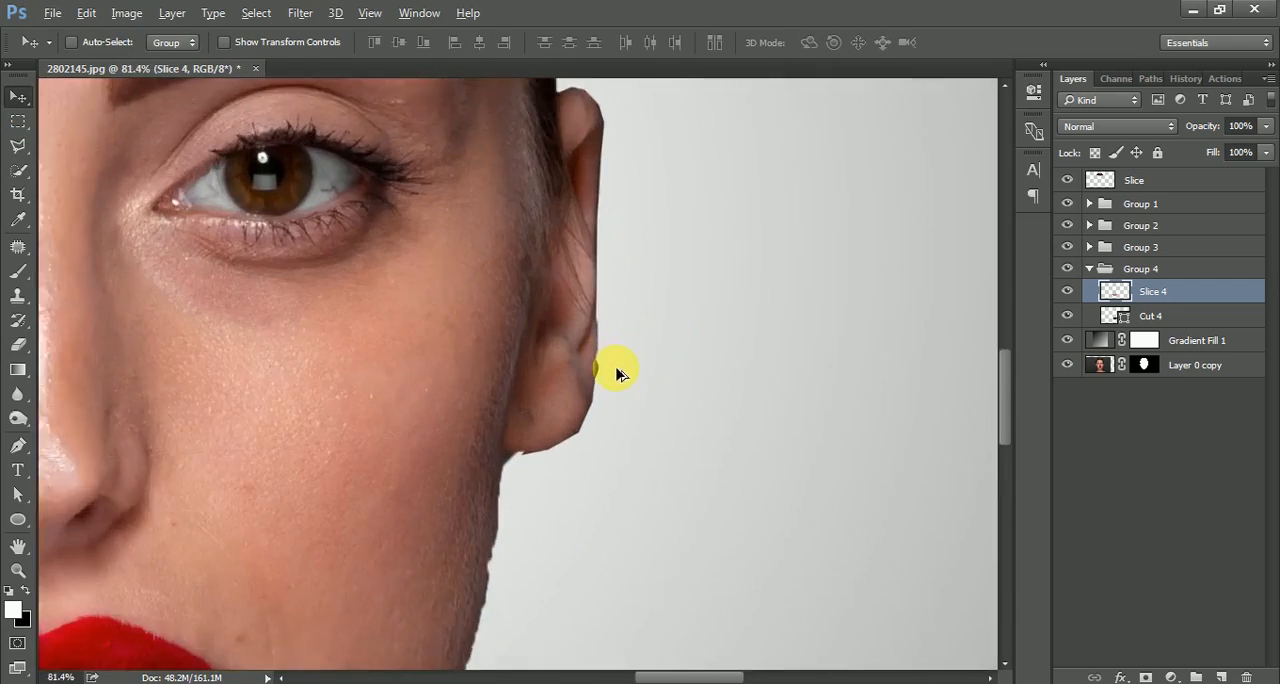
scroll(617, 374, up, 2)
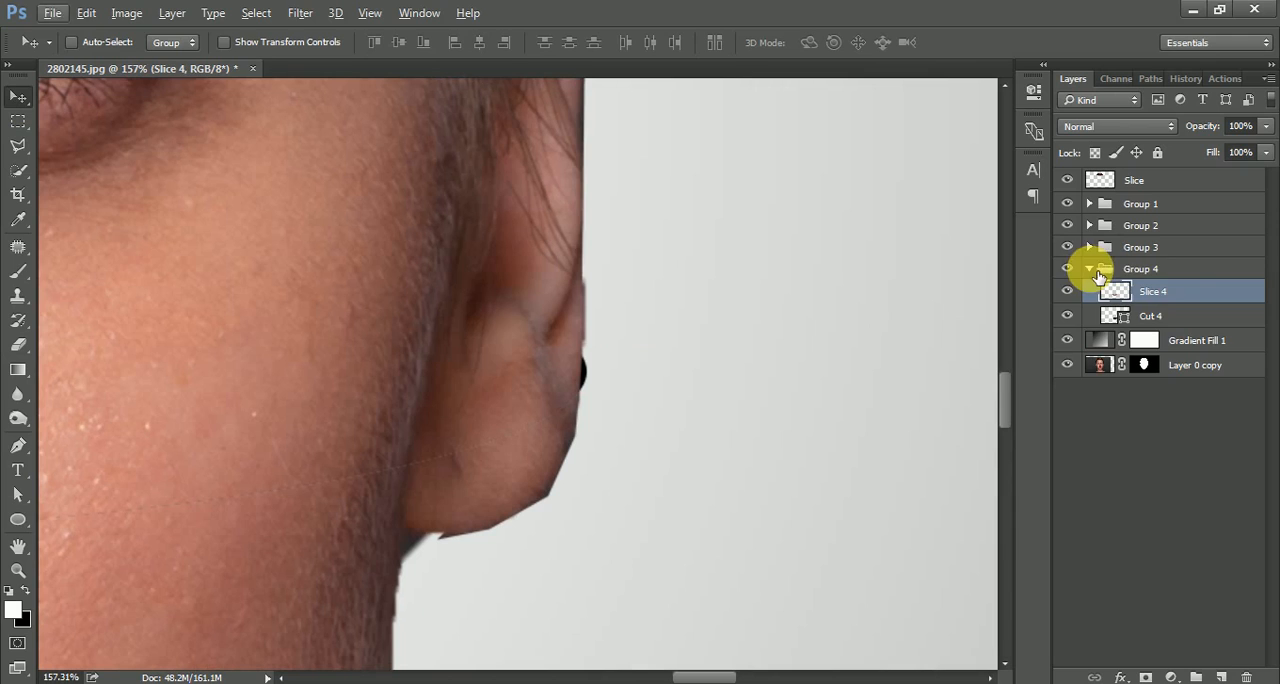
click(1092, 269)
click(1090, 247)
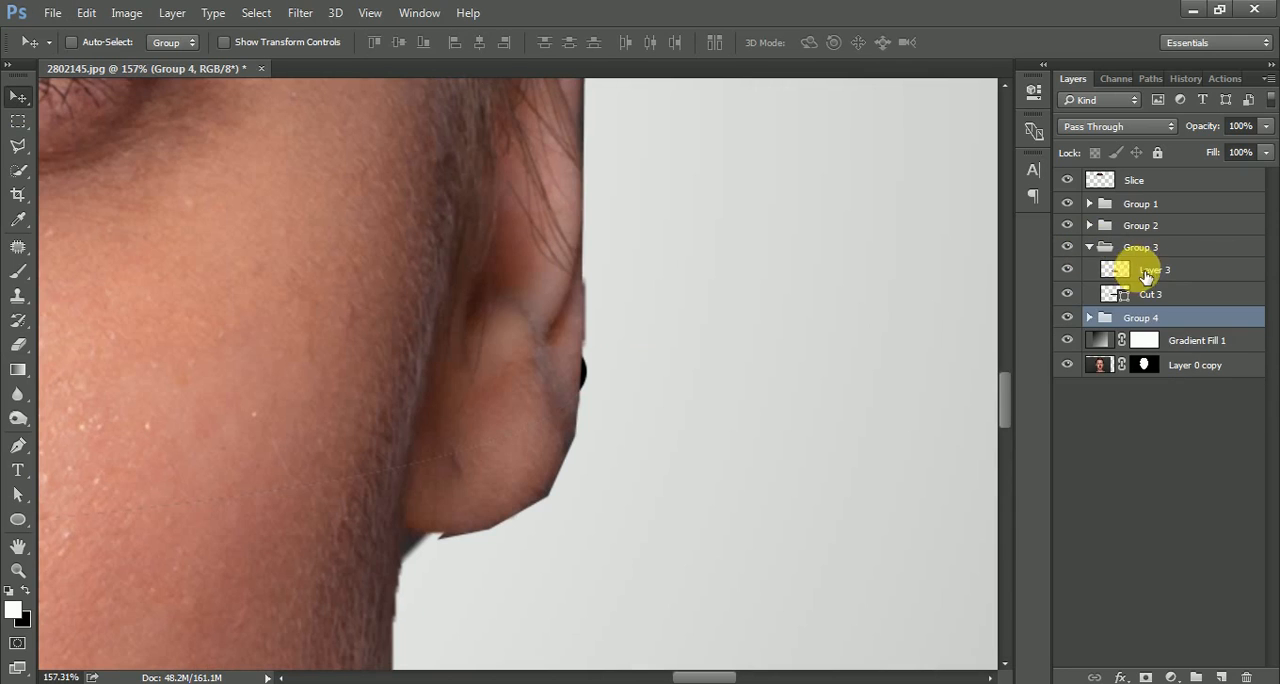
click(1145, 272)
click(1155, 296)
key(ctrl+t)
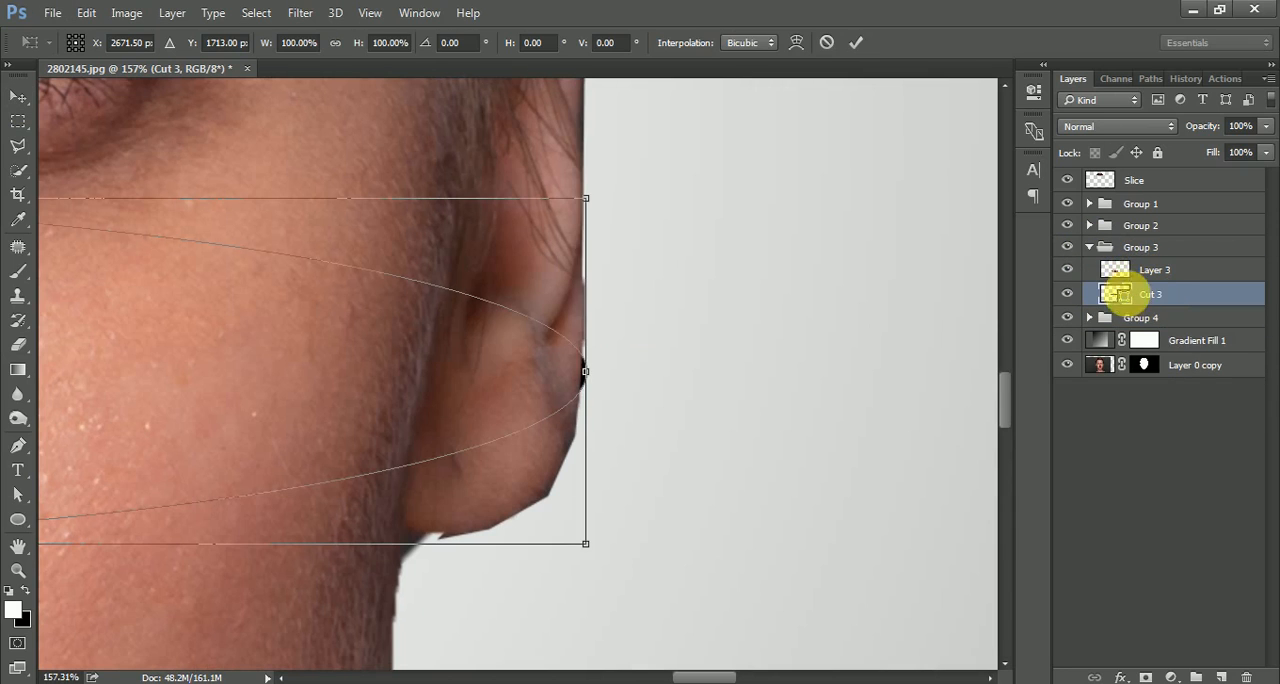
drag(600, 368, 593, 376)
key(Return)
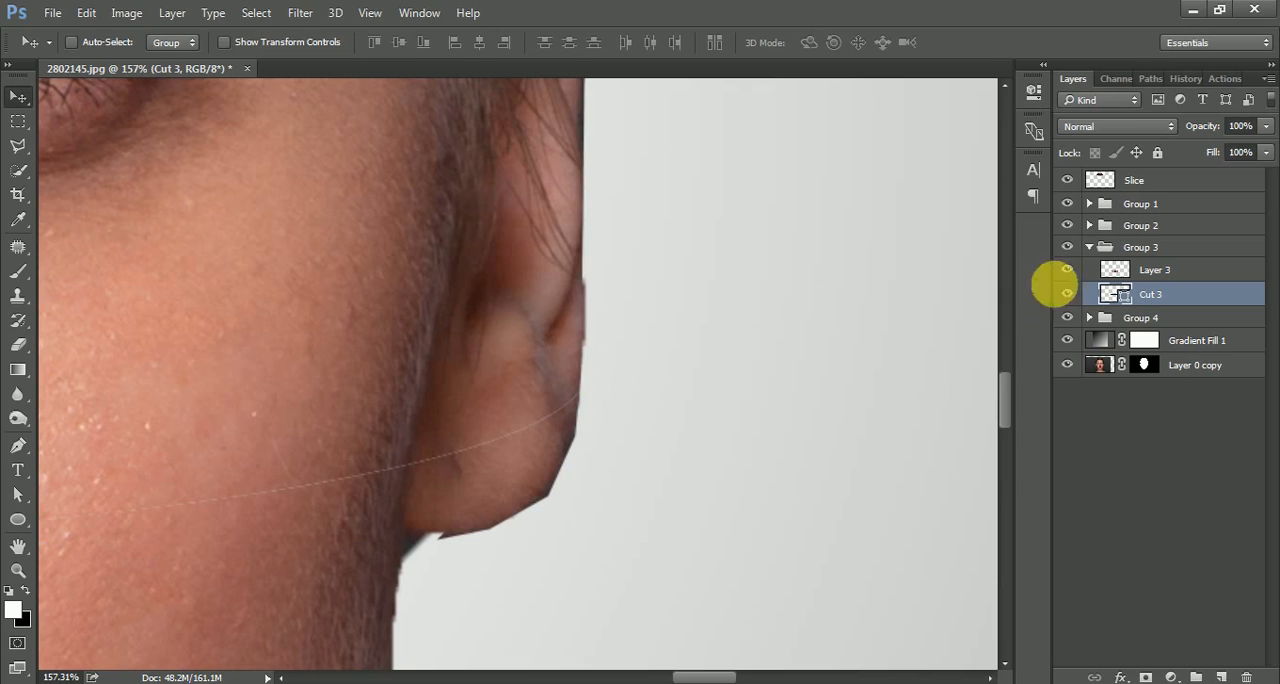
Hide Groups 1 and 2 and refine both ends of the Cut 3 ellipse to fit the ear edges of Layer 3.
click(1068, 204)
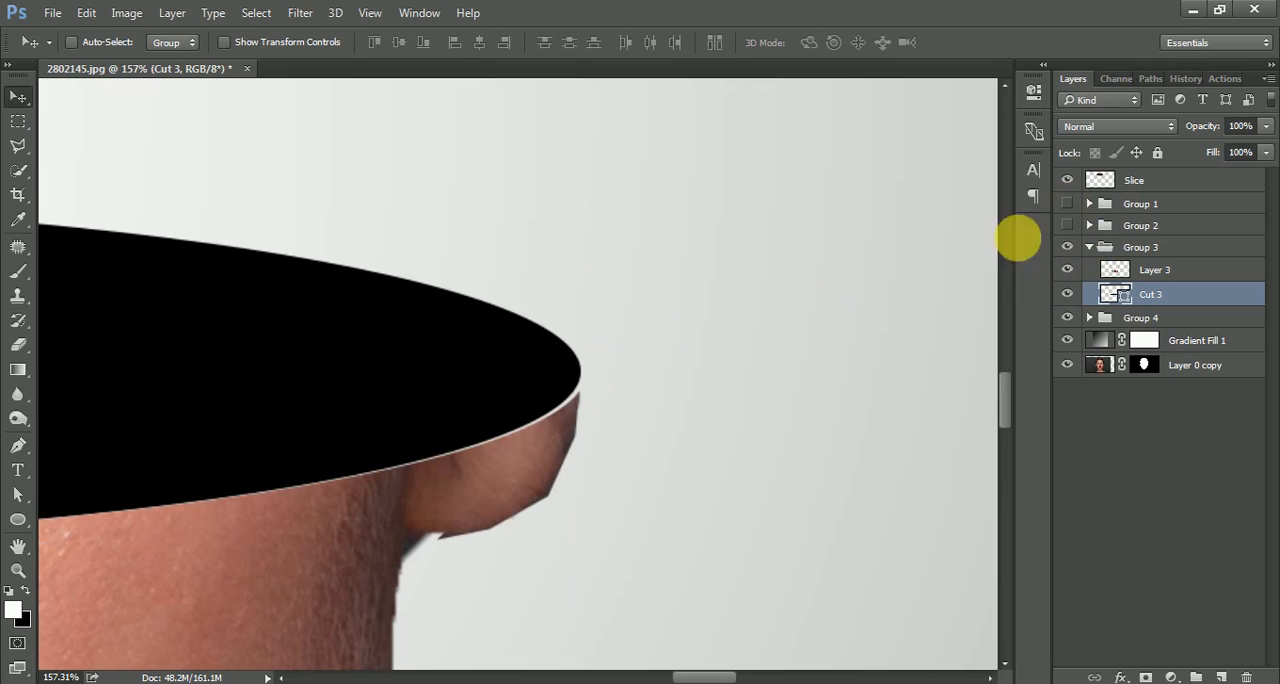
key(ctrl+t)
drag(582, 372, 584, 377)
drag(392, 386, 990, 350)
drag(345, 385, 452, 355)
drag(168, 290, 172, 302)
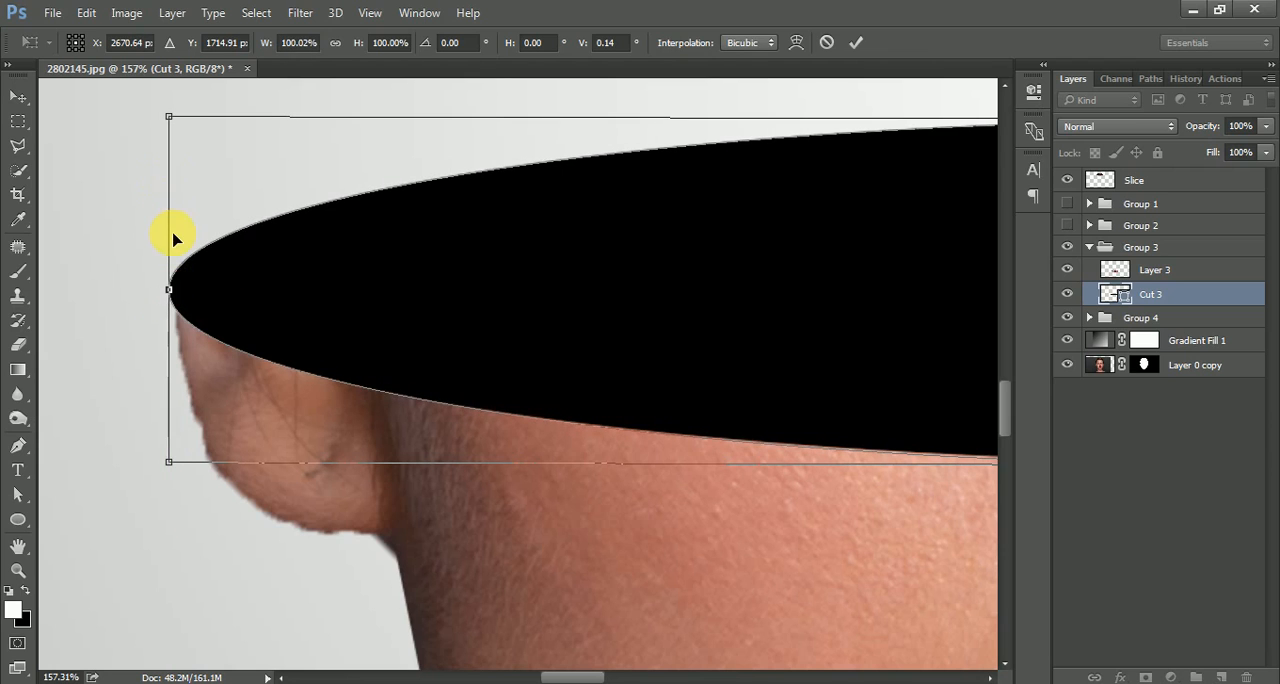
key(Return)
Make Groups 1 and 2 visible again and collapse Group 3.
scroll(172, 244, down, 10)
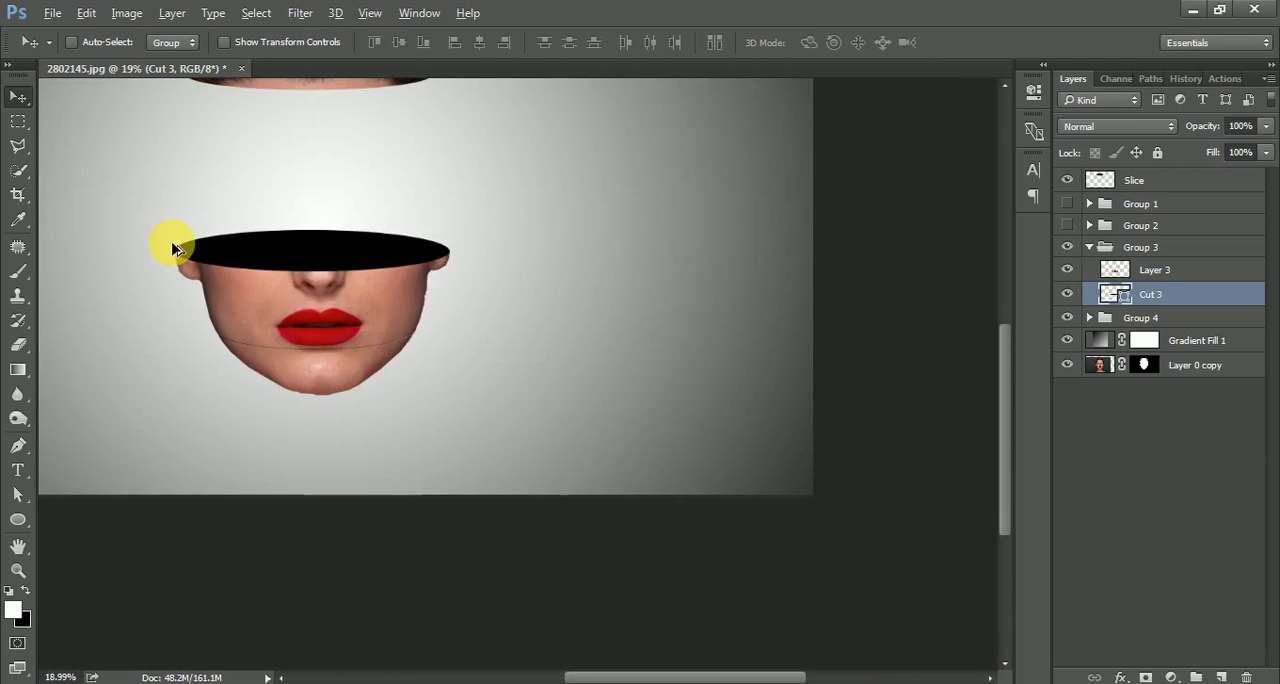
scroll(172, 246, down, 2)
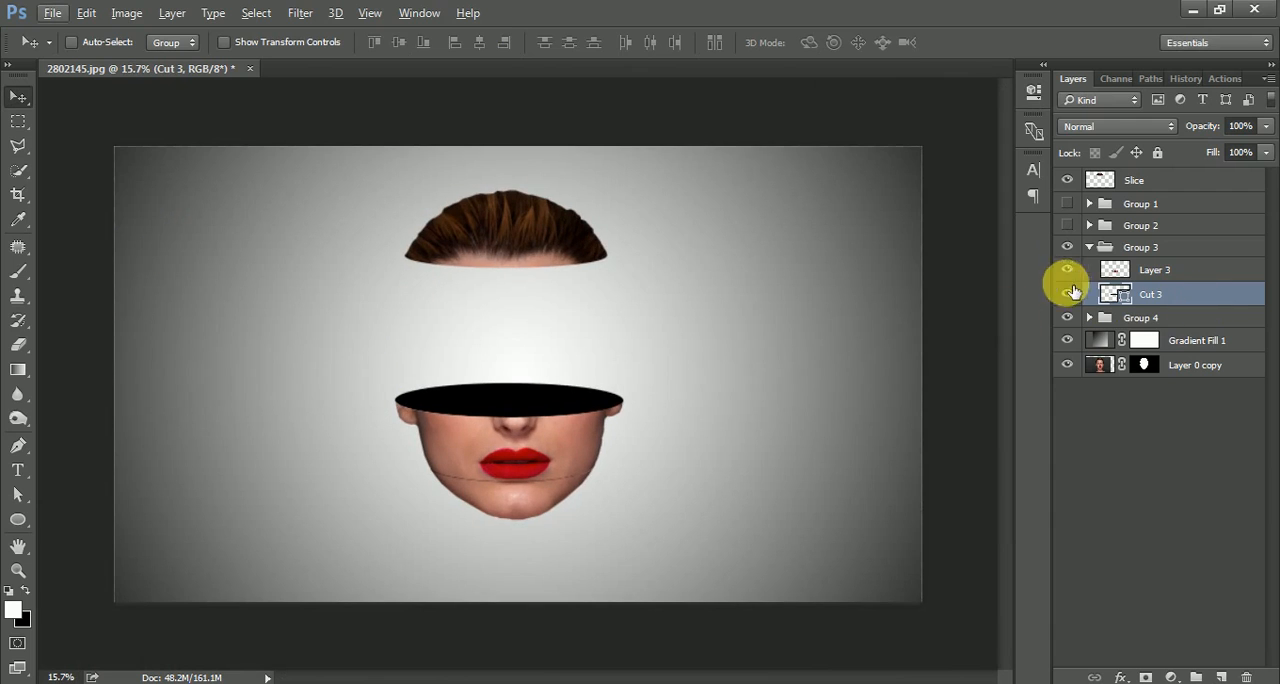
click(1067, 203)
click(1089, 247)
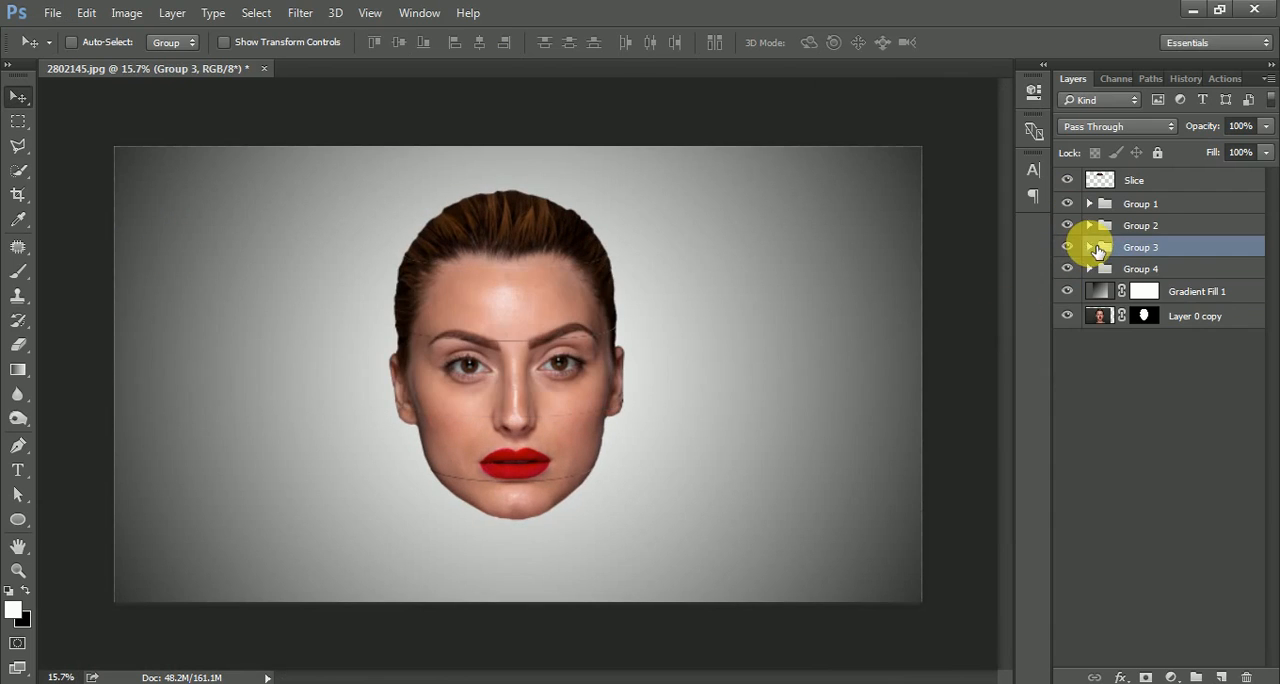
Move the hair layer Slice horizontally to the right, off the forehead.
click(1153, 208)
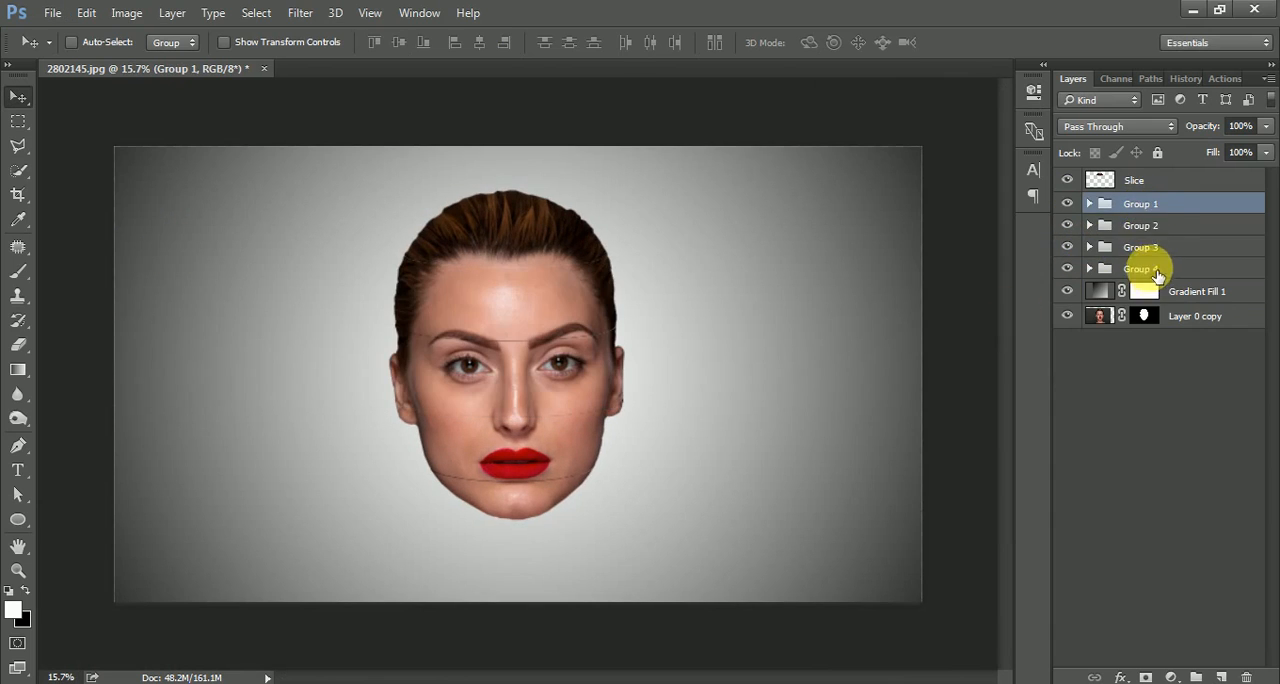
click(1149, 180)
mouse_move(571, 230)
mouse_down()
mouse_move(519, 240)
mouse_move(559, 243)
mouse_move(549, 237)
mouse_move(571, 229)
mouse_up()
Shift the forehead Group 1 to the left and the eye-level Group 2 to the right.
click(1137, 204)
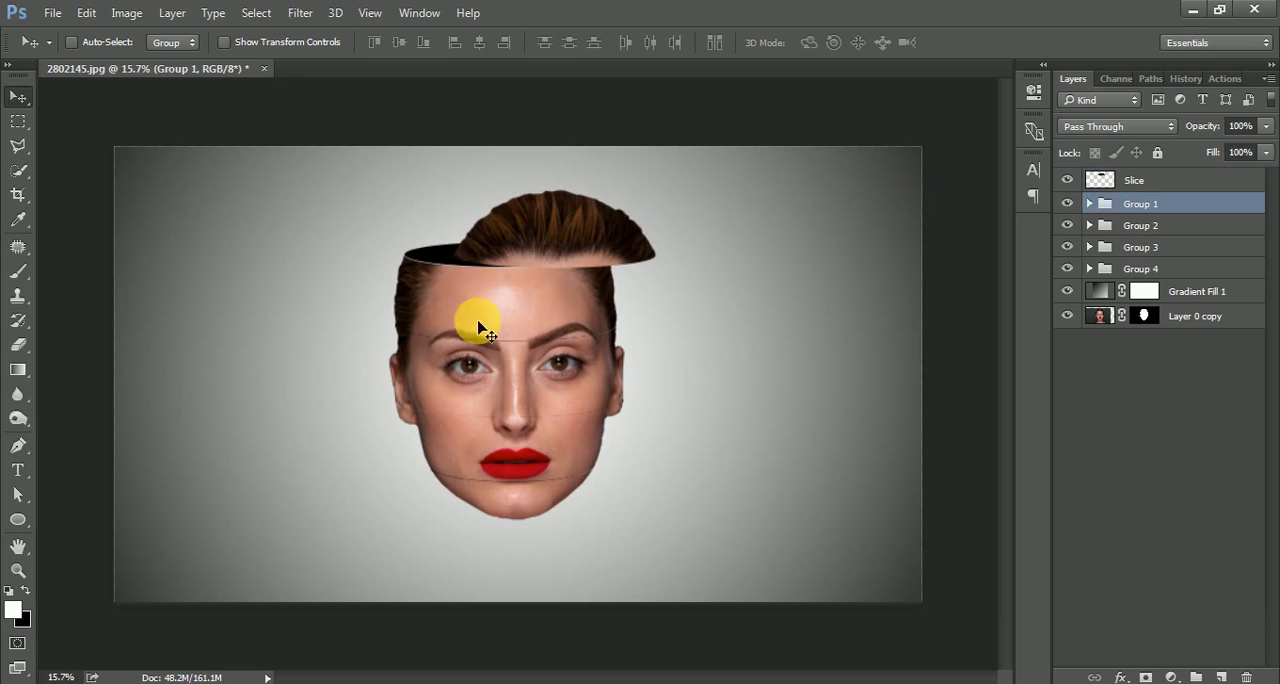
drag(563, 306, 532, 311)
click(1172, 226)
drag(514, 386, 571, 375)
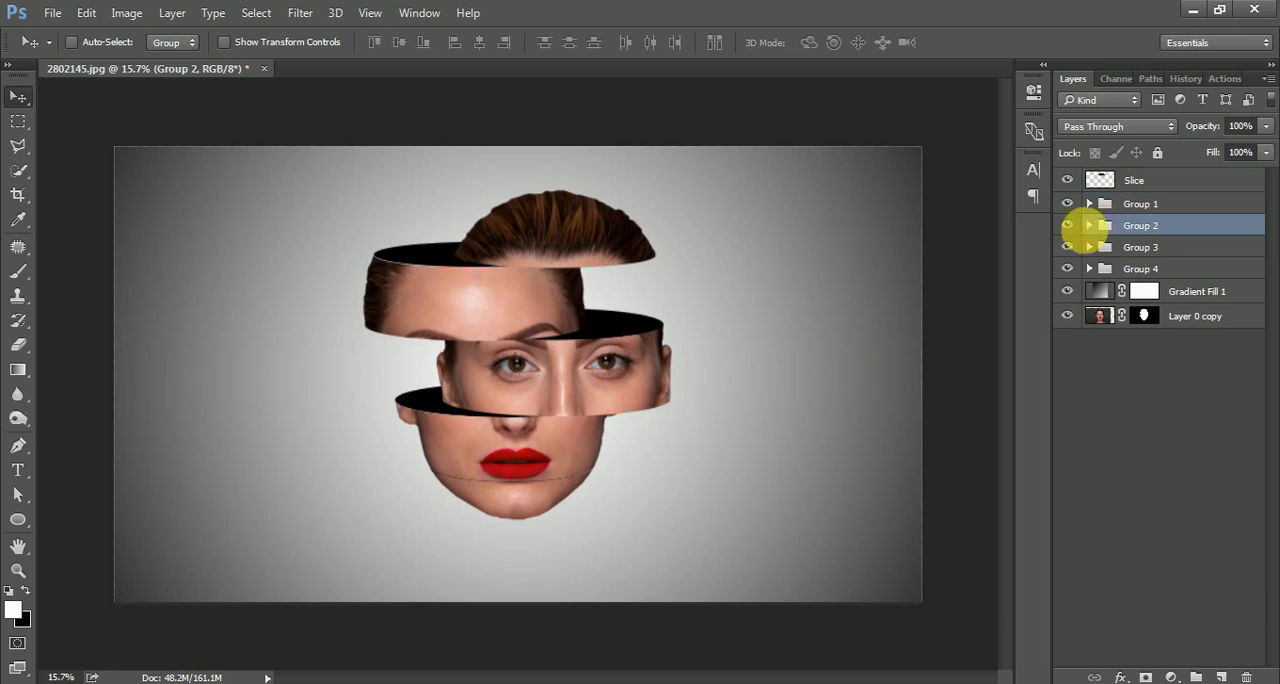
Shift the mouth-level Group 3 to the left and the chin Group 4 to the right.
click(1160, 247)
drag(551, 434, 529, 450)
click(1160, 268)
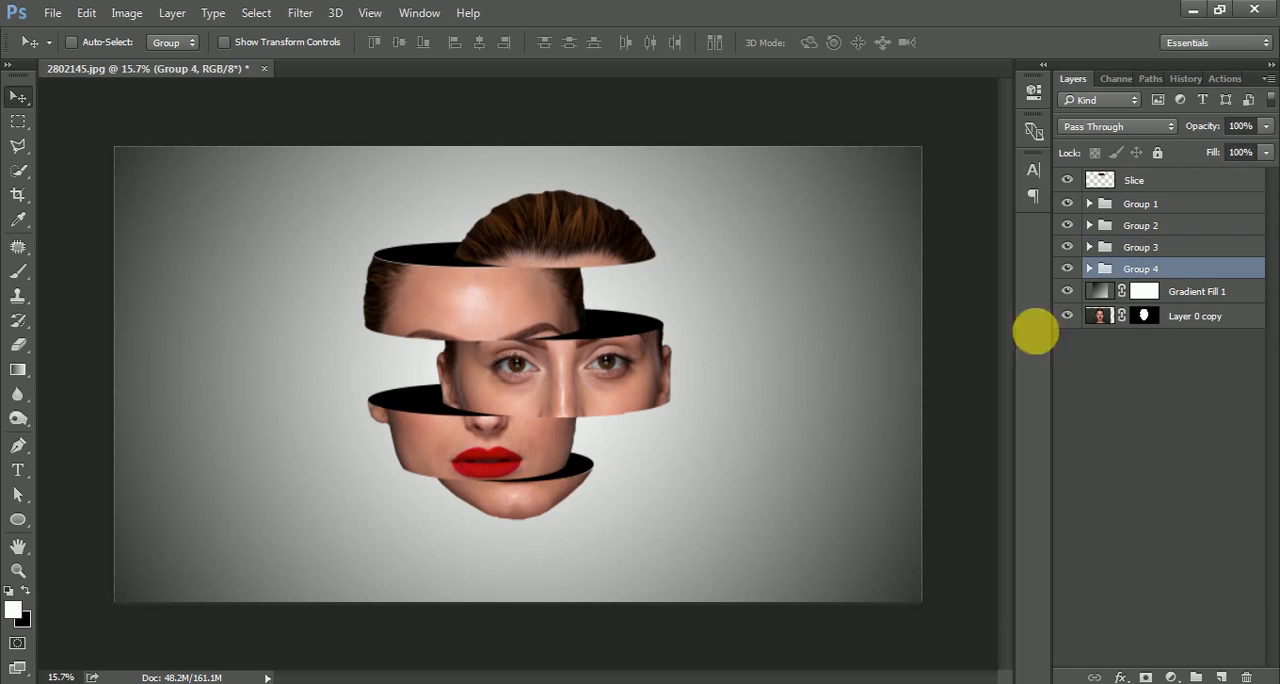
drag(521, 500, 547, 500)
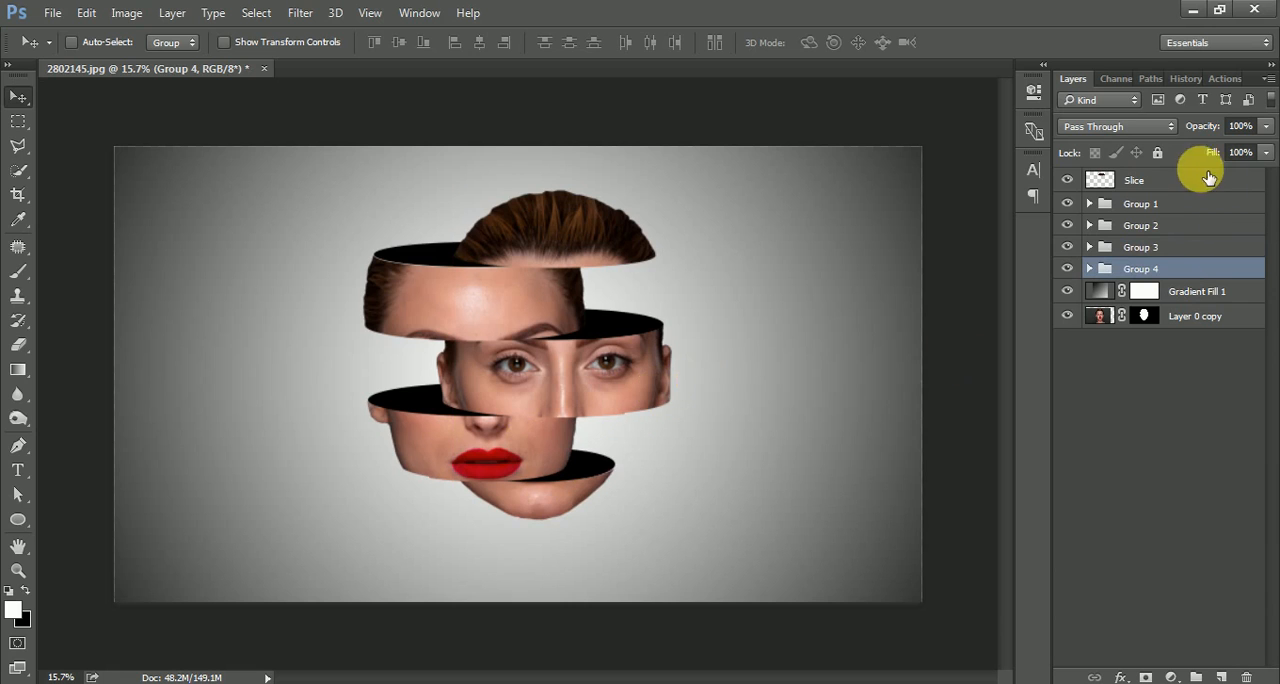
Change the fill of the Cut 1 ellipse in Group 1 to fully saturated bright red and collapse the group.
click(1162, 180)
scroll(406, 346, up, 2)
scroll(406, 346, down, 1)
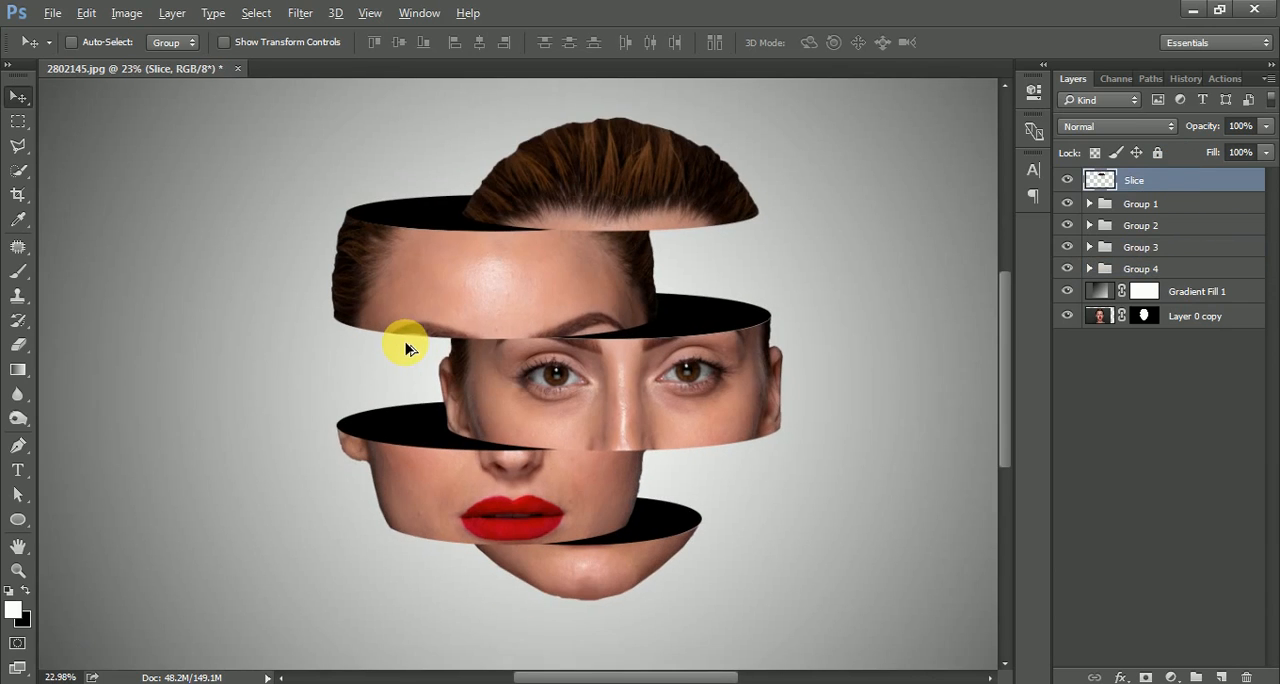
click(1168, 205)
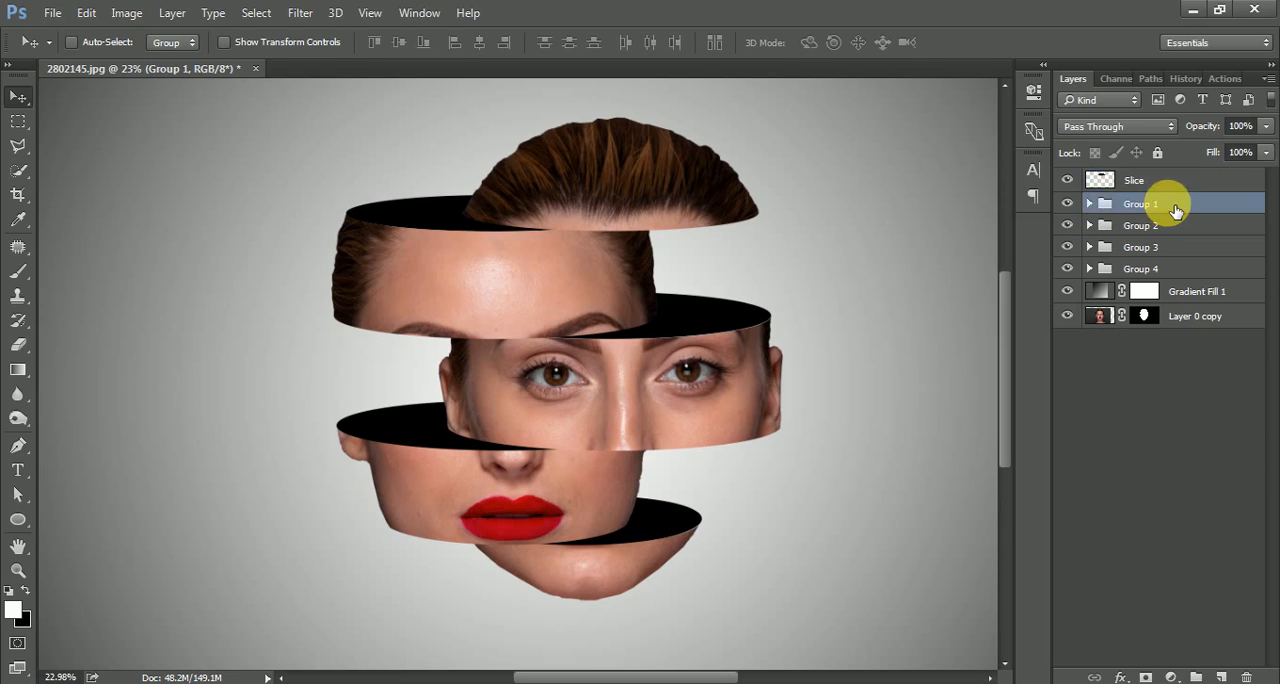
click(1090, 204)
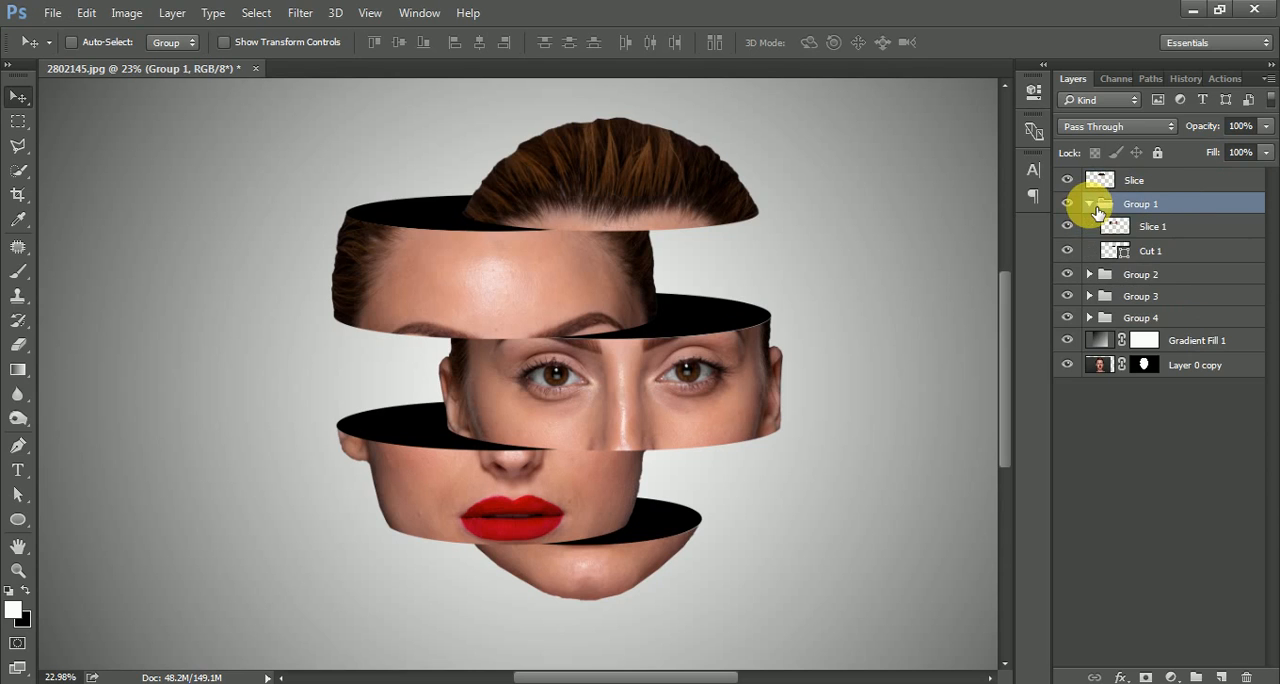
double_click(1108, 251)
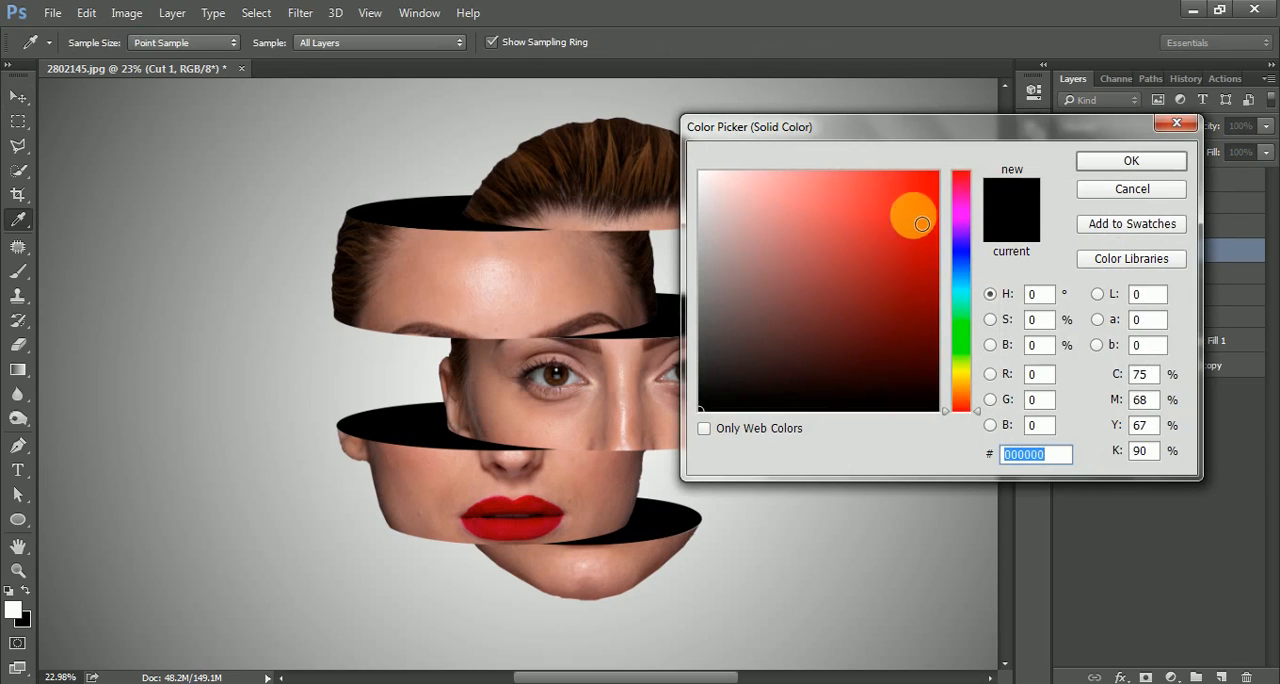
drag(908, 206, 1011, 149)
click(1160, 164)
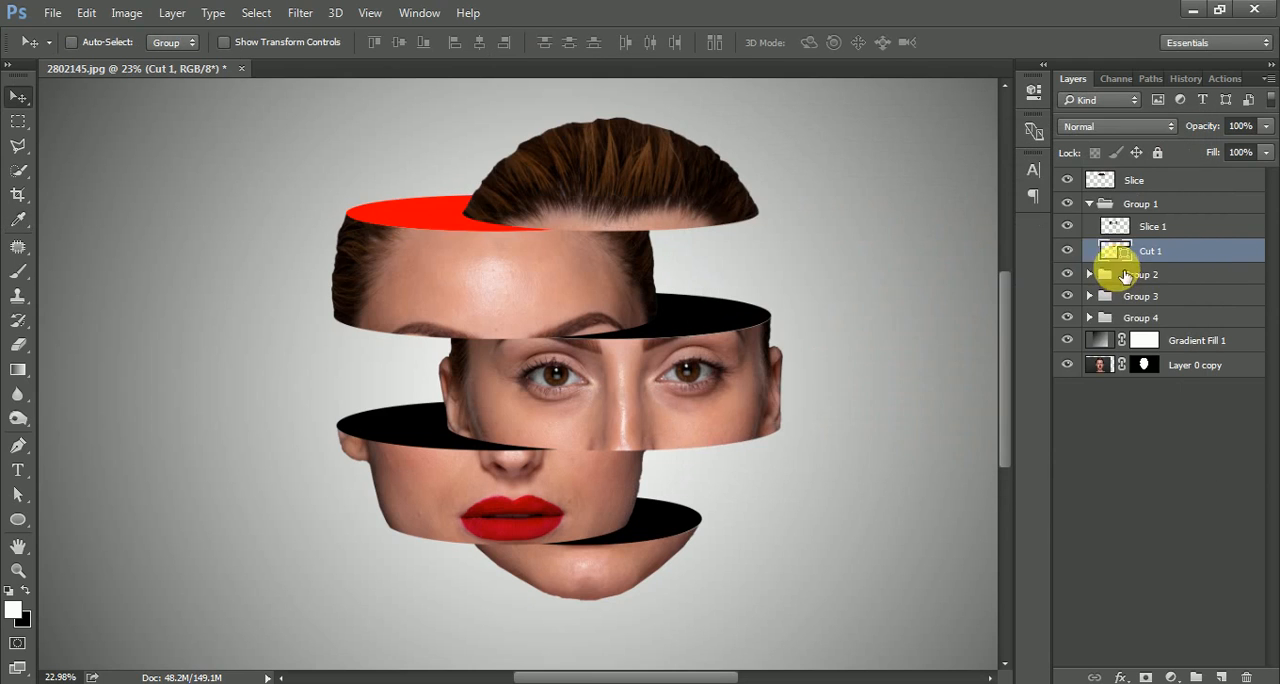
click(1090, 204)
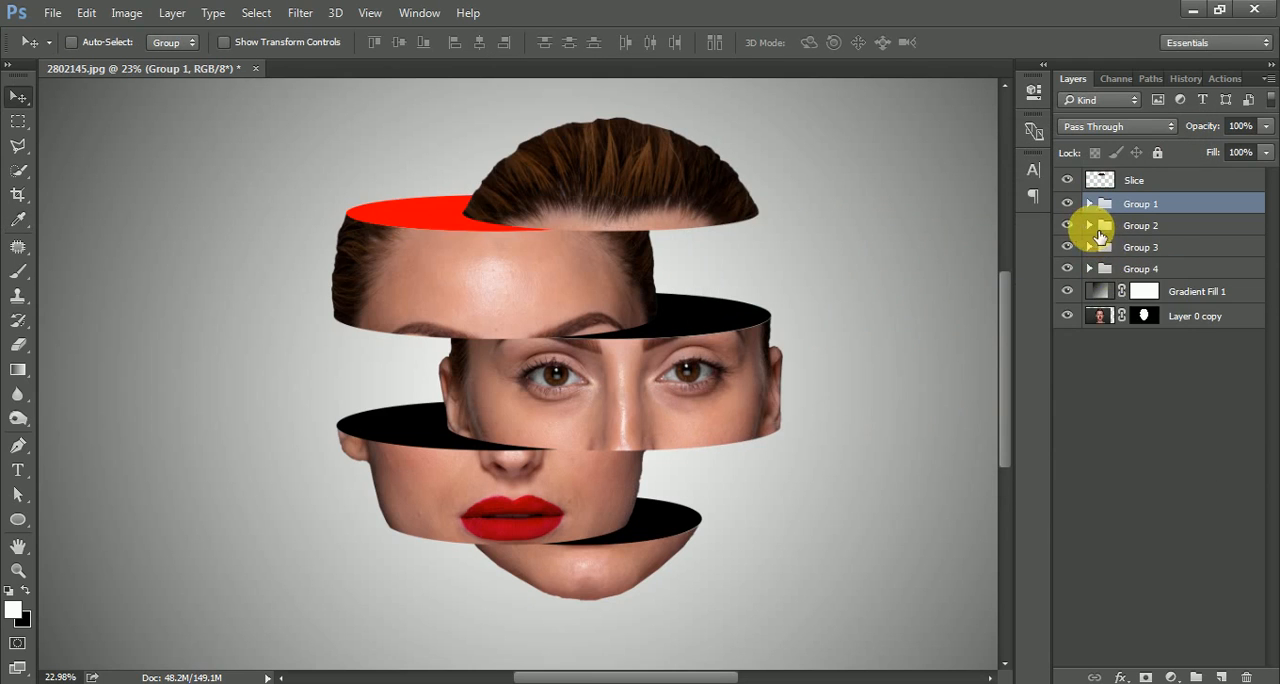
Change the fill of the Cut 2 ellipse in Group 2 to a medium-dark saturated green and collapse the group.
click(1091, 226)
double_click(1108, 270)
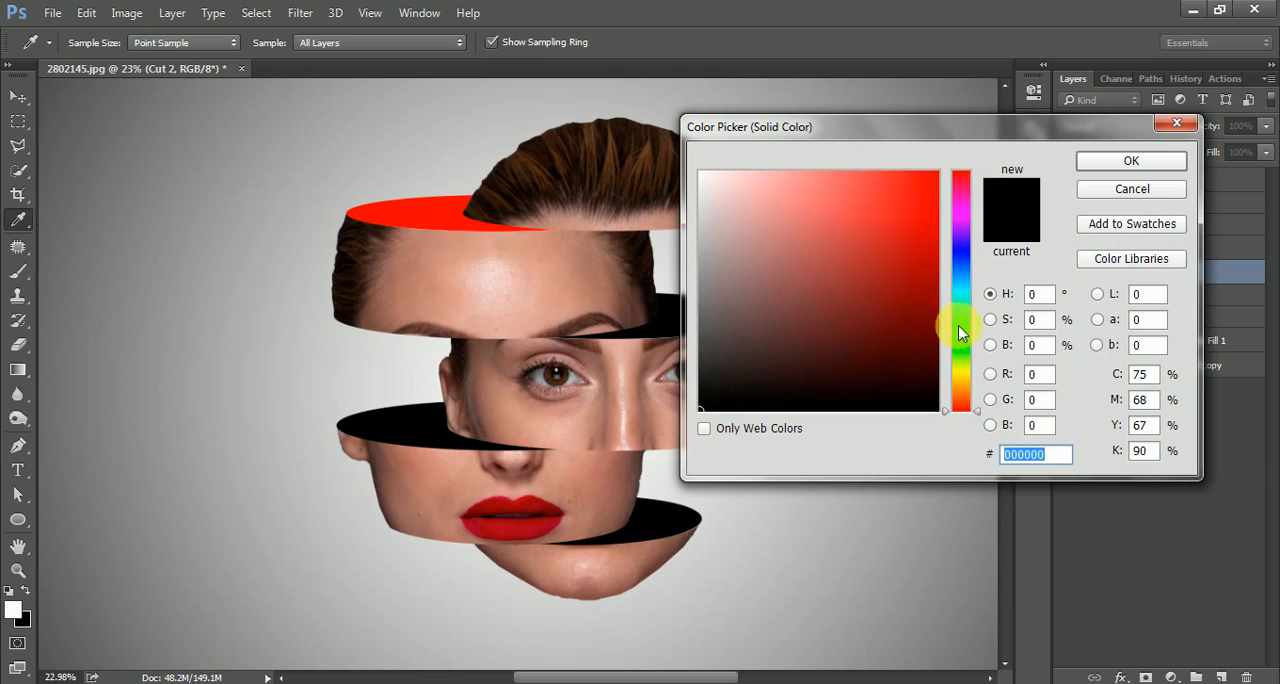
drag(959, 333, 960, 339)
drag(915, 252, 948, 260)
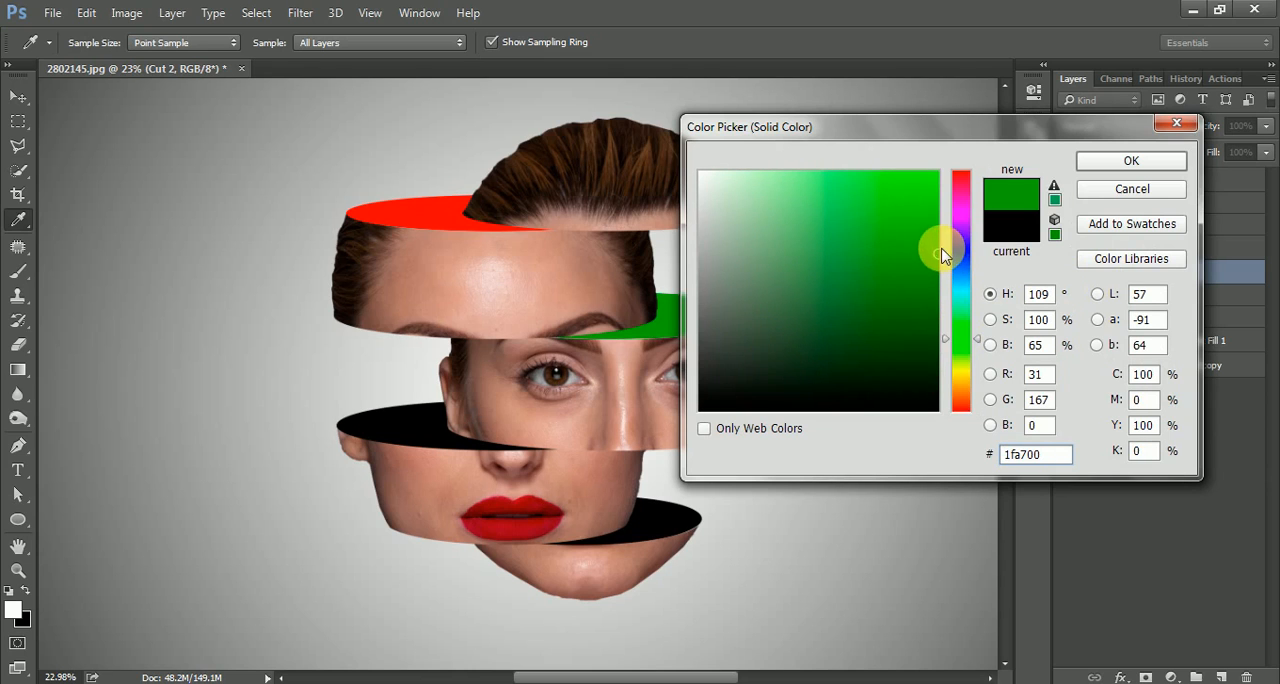
click(1118, 163)
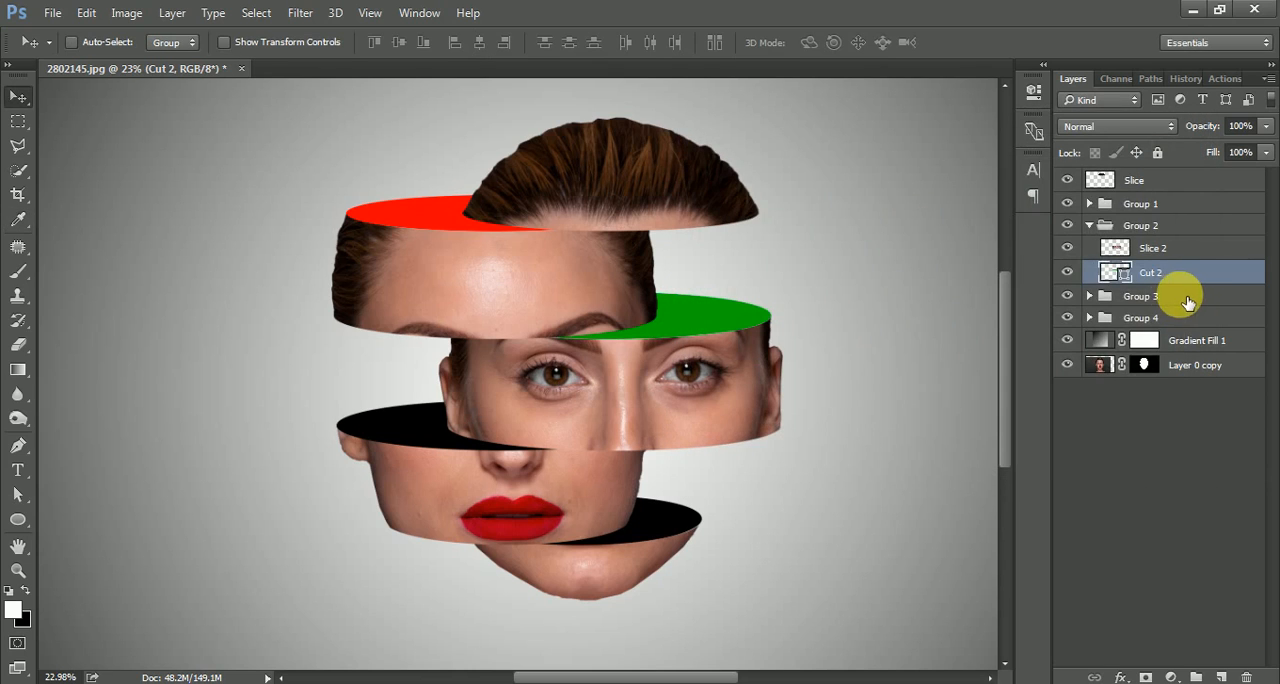
click(1089, 225)
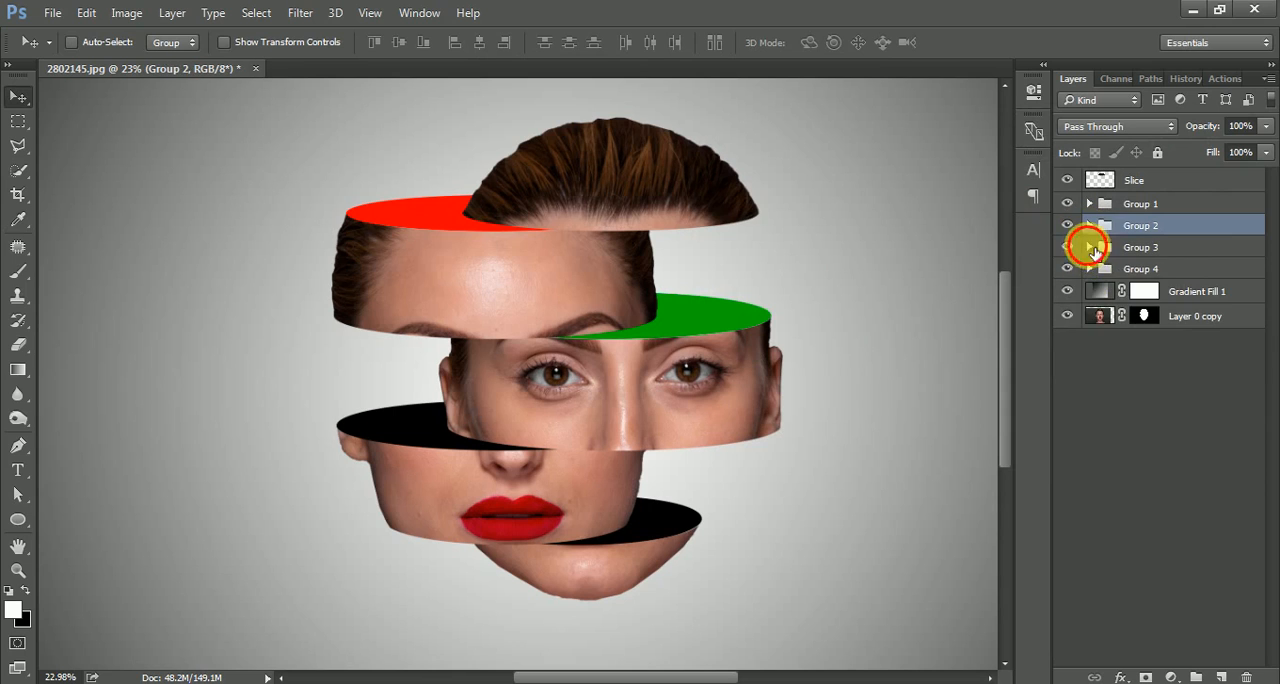
Change the fill of the Cut 3 ellipse in Group 3 to golden yellow ffcc00 and collapse the group.
click(1090, 247)
double_click(1113, 293)
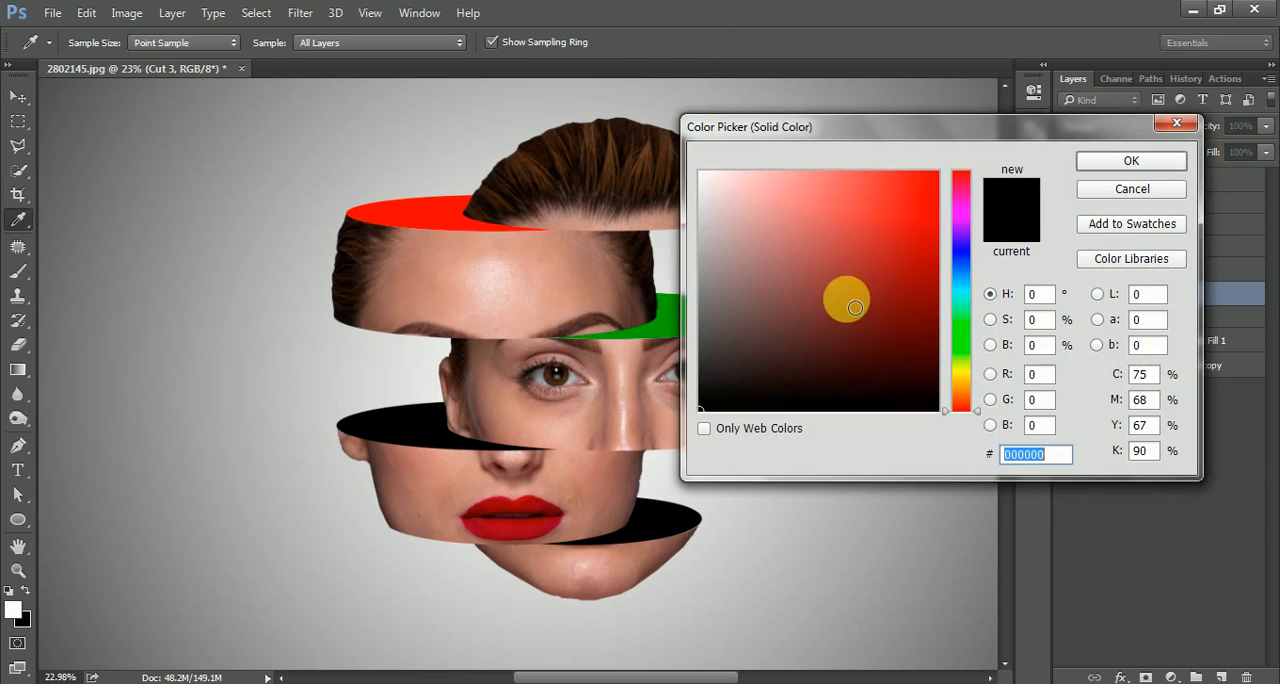
click(963, 372)
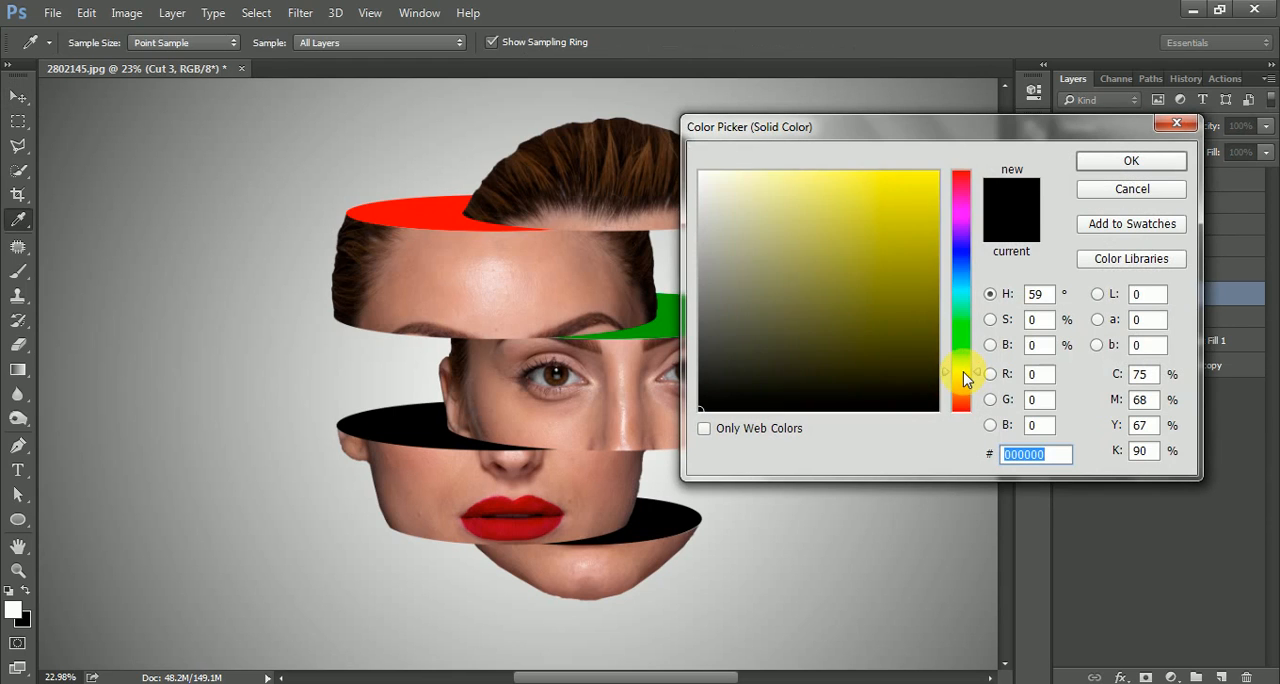
drag(963, 371, 963, 380)
drag(912, 262, 980, 134)
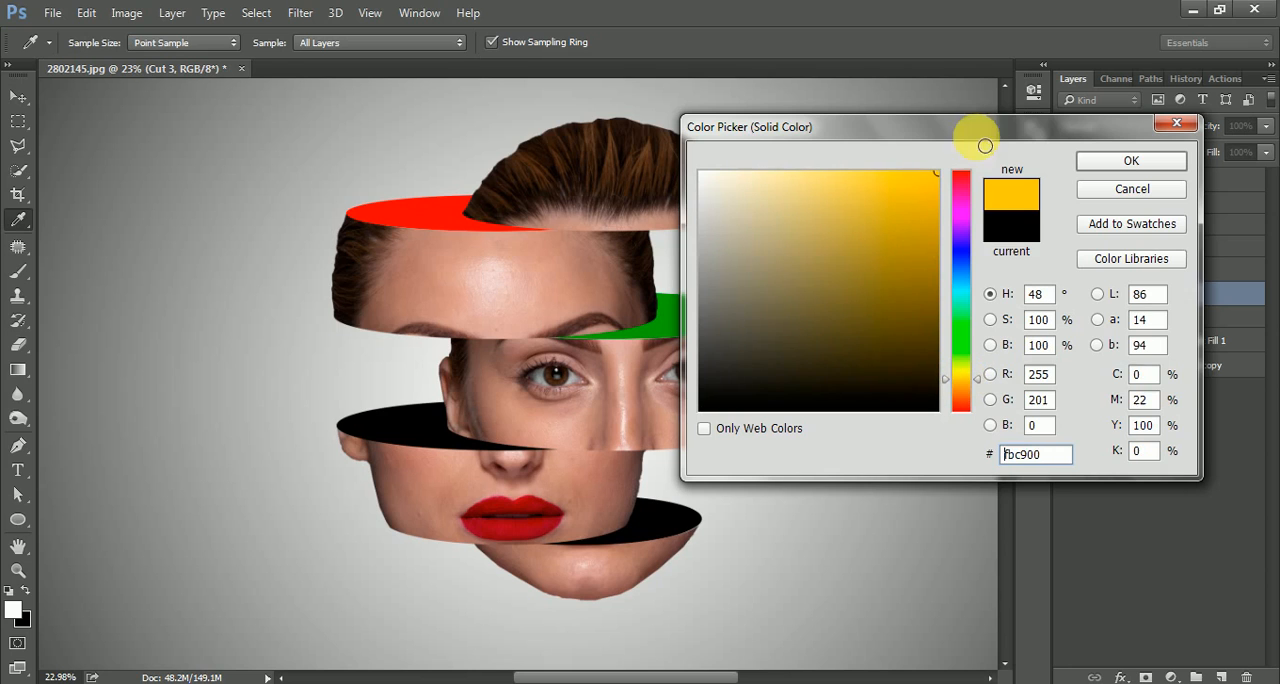
click(1131, 162)
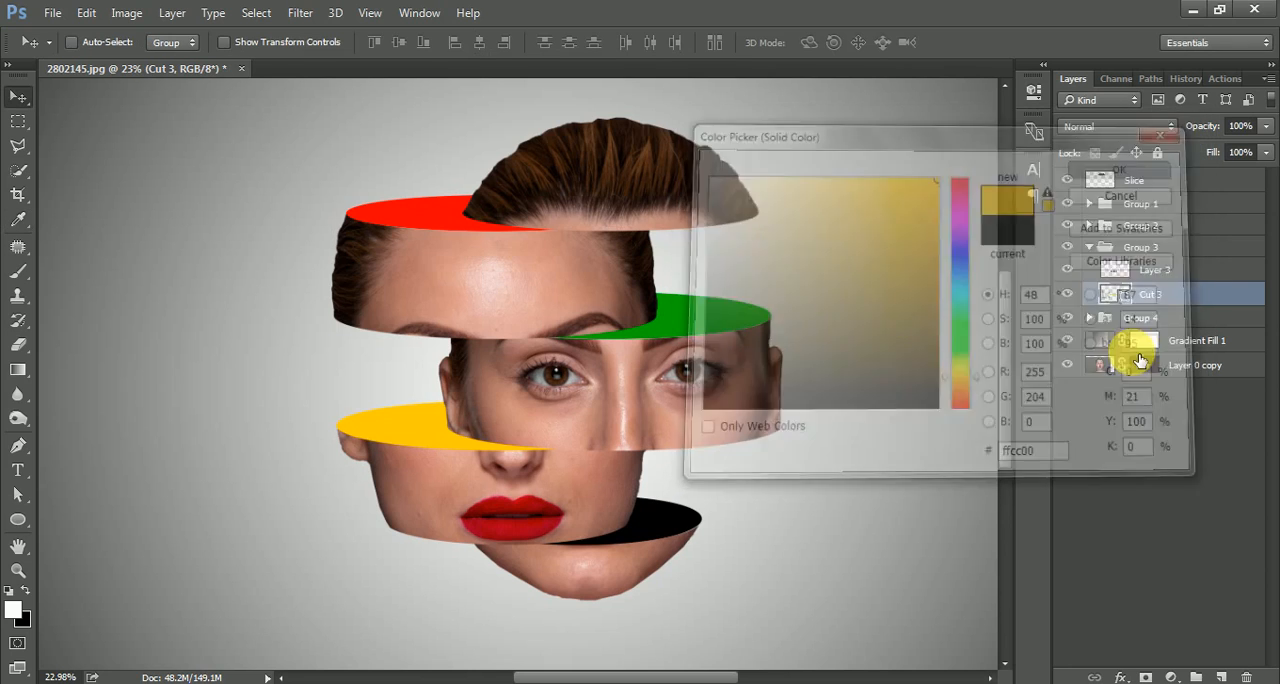
click(1104, 247)
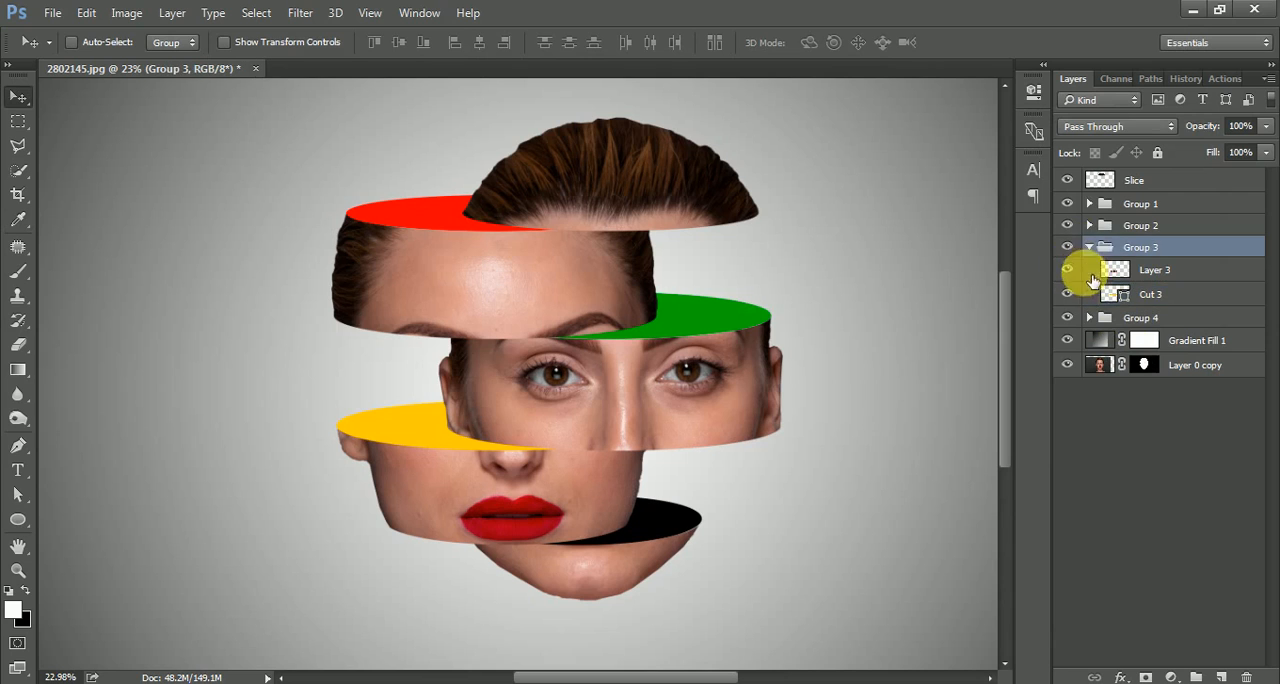
click(1090, 247)
Change the fill of the Cut 4 ellipse in Group 4 to bright blue 0048ff.
click(1090, 269)
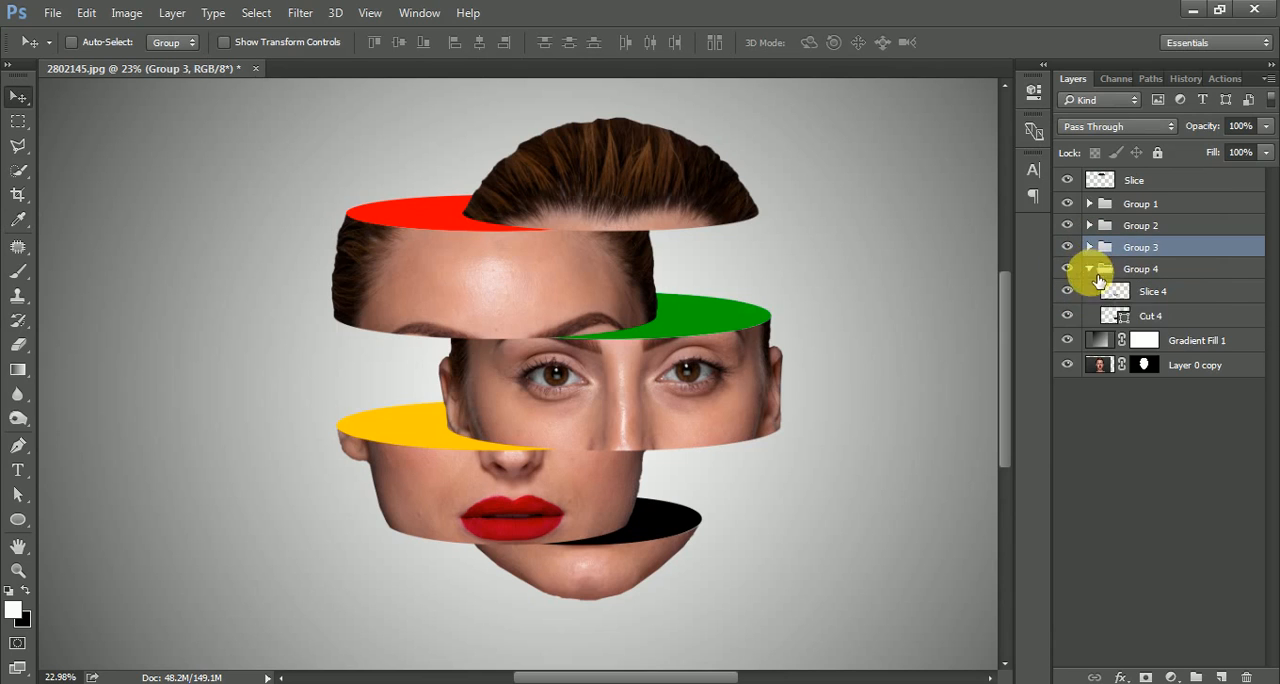
double_click(1109, 318)
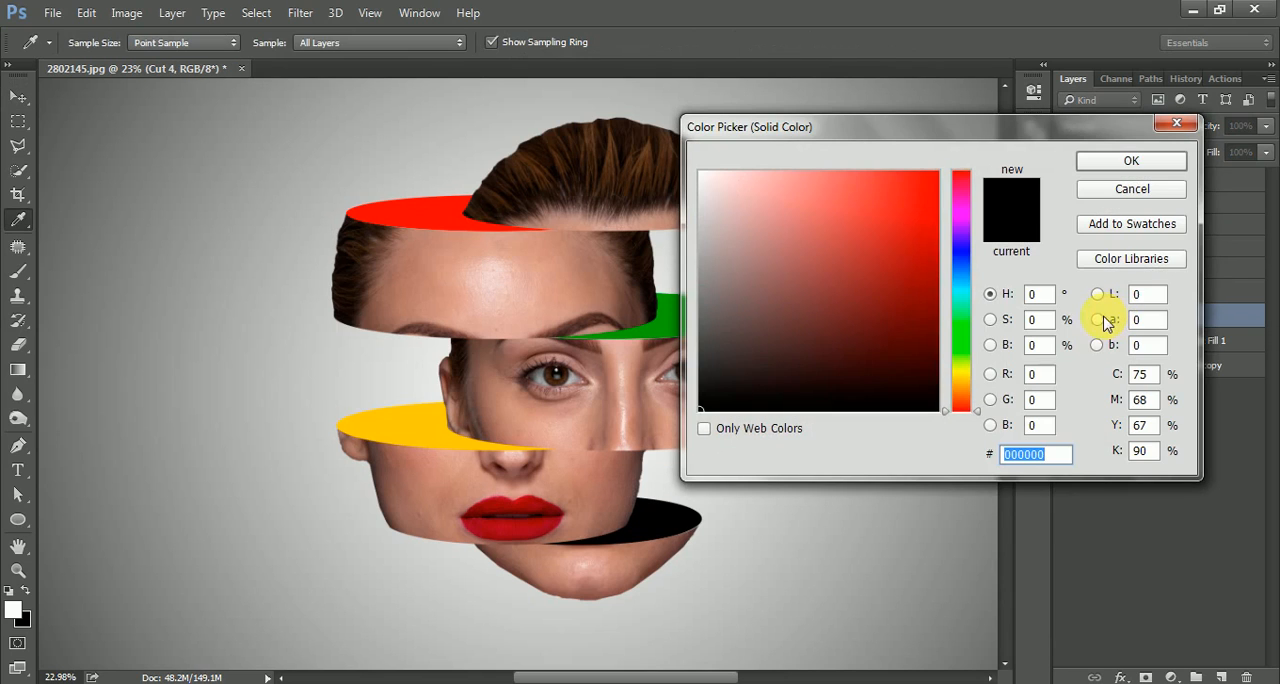
mouse_move(966, 378)
mouse_down()
mouse_move(968, 262)
mouse_move(995, 265)
mouse_up()
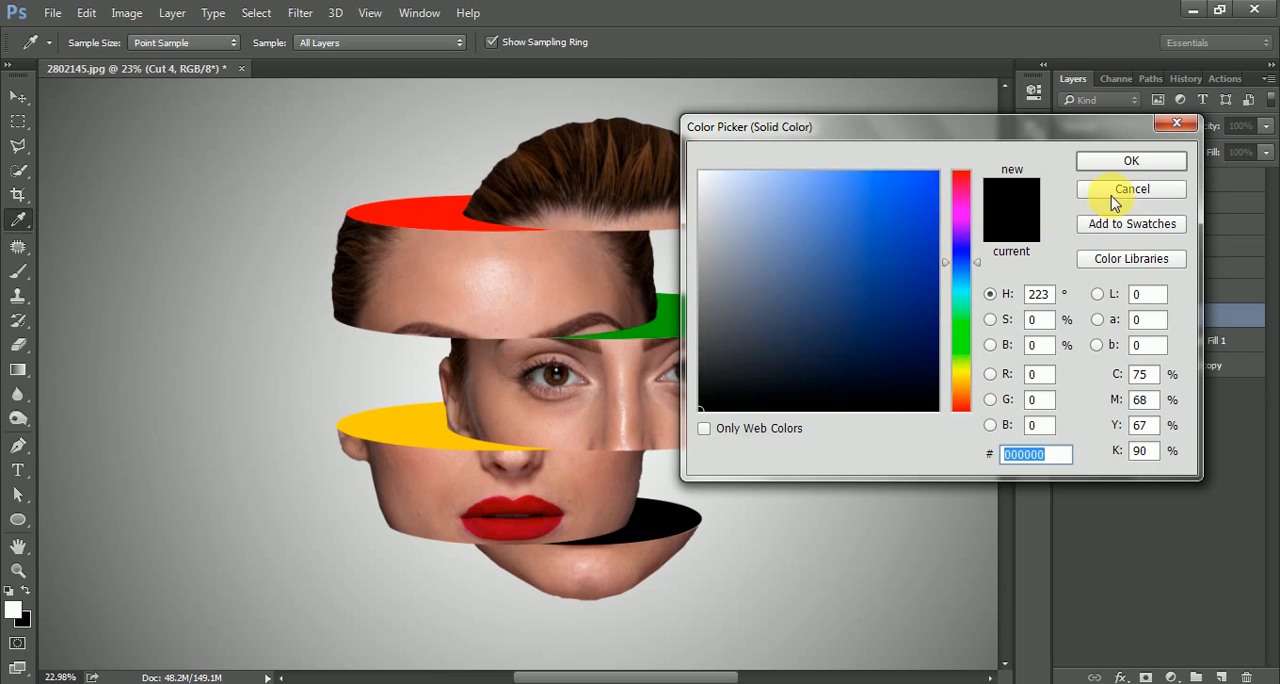
drag(907, 241, 970, 172)
click(1128, 162)
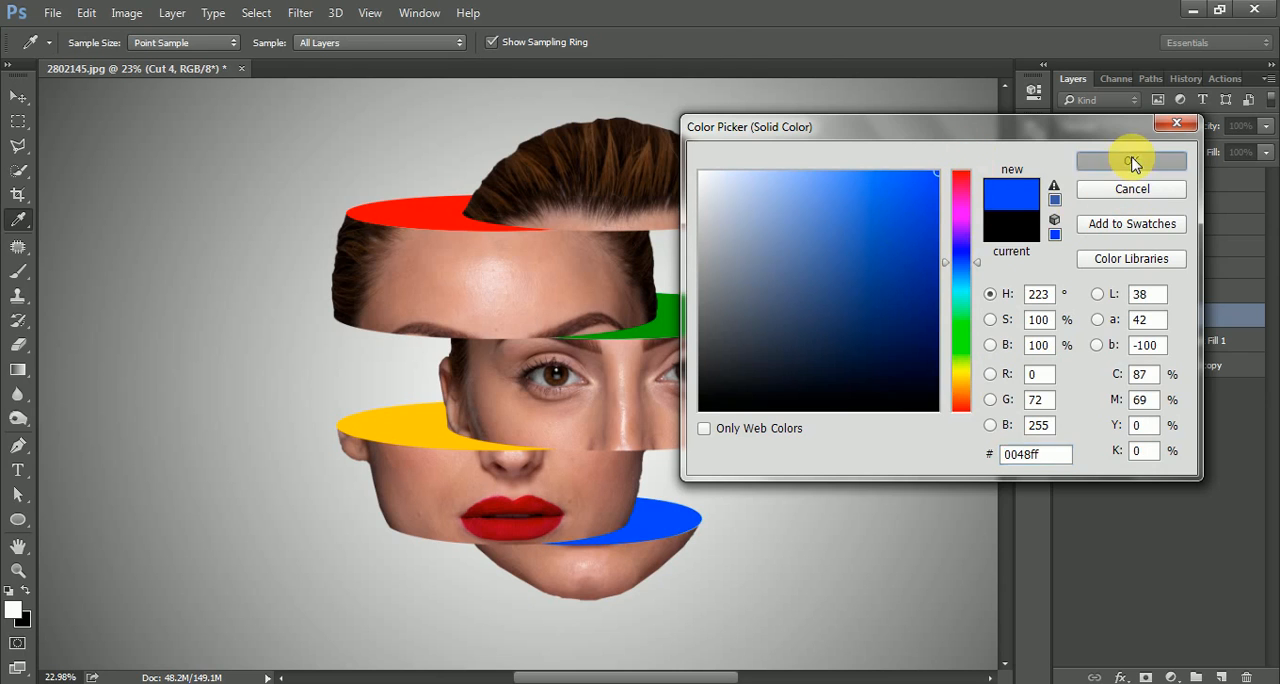
scroll(571, 255, down, 4)
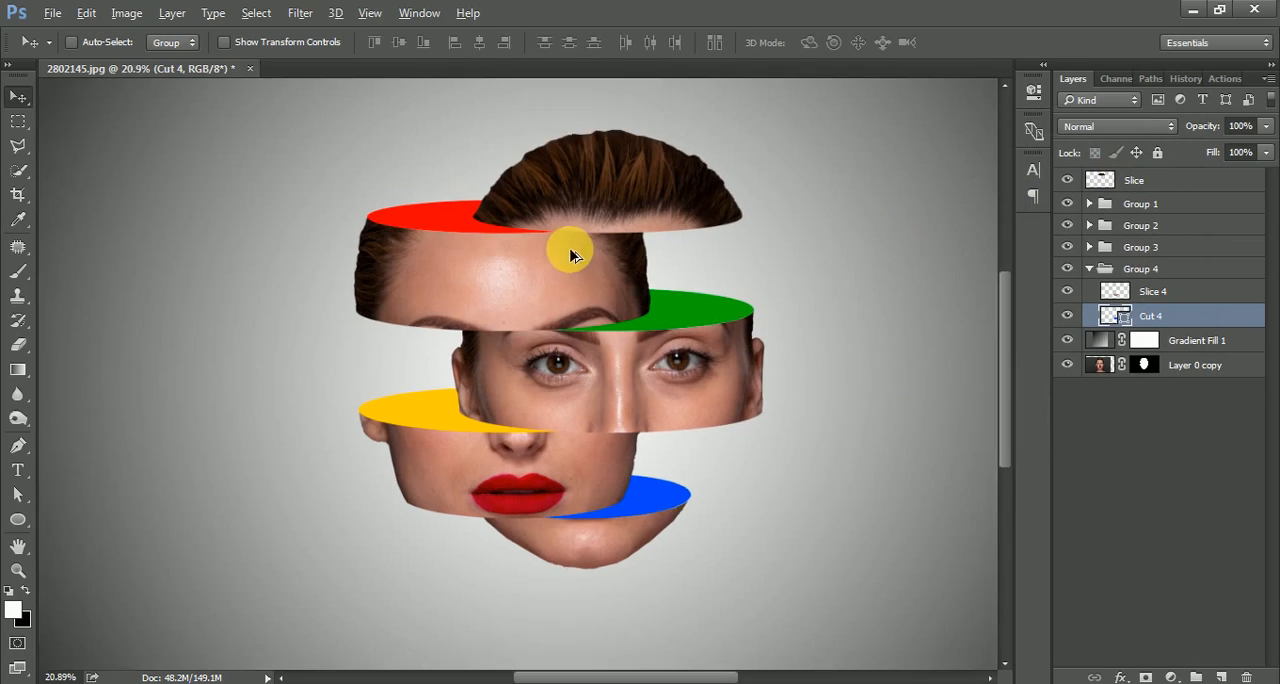
scroll(571, 255, up, 3)
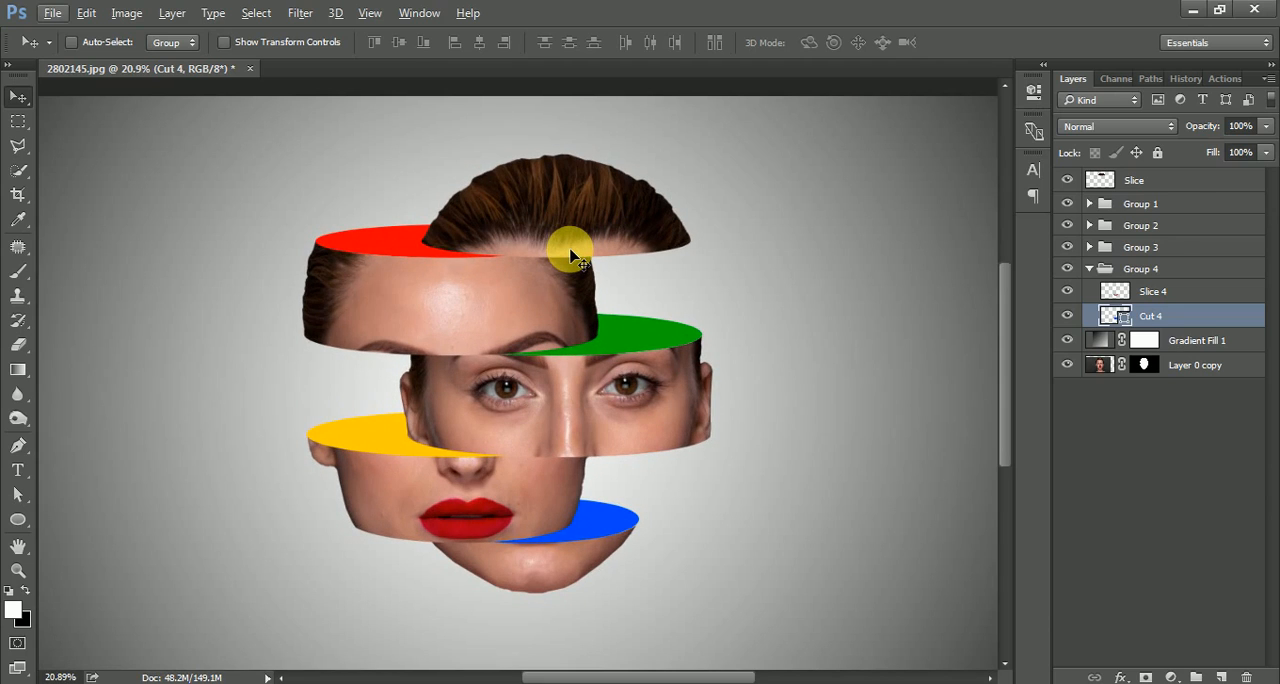
Add a new empty layer directly above Group 1 and clip it to that group.
click(1184, 209)
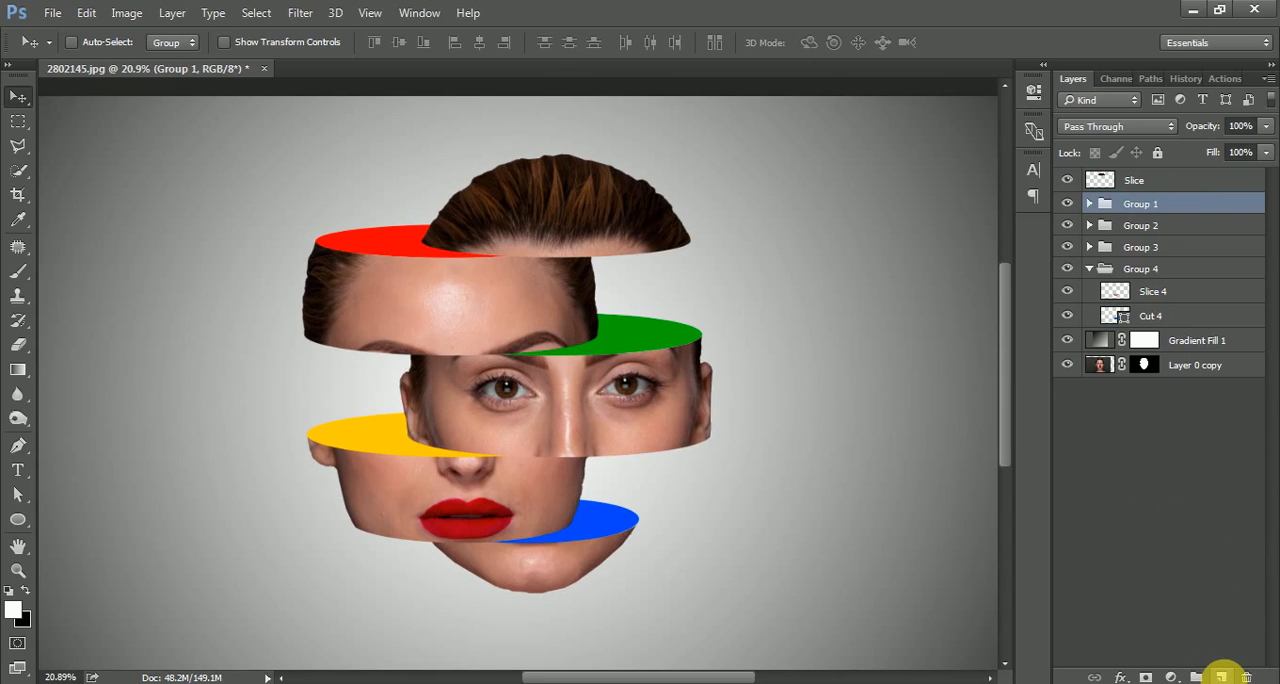
click(1221, 676)
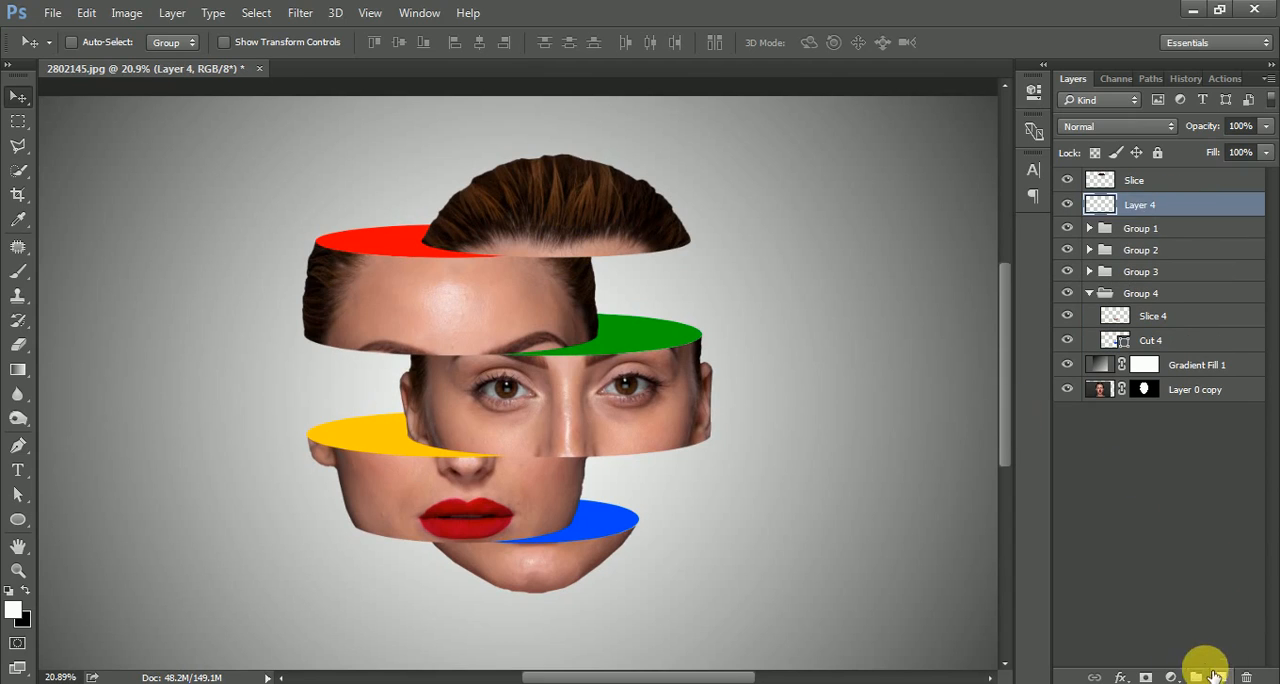
right_click(1110, 215)
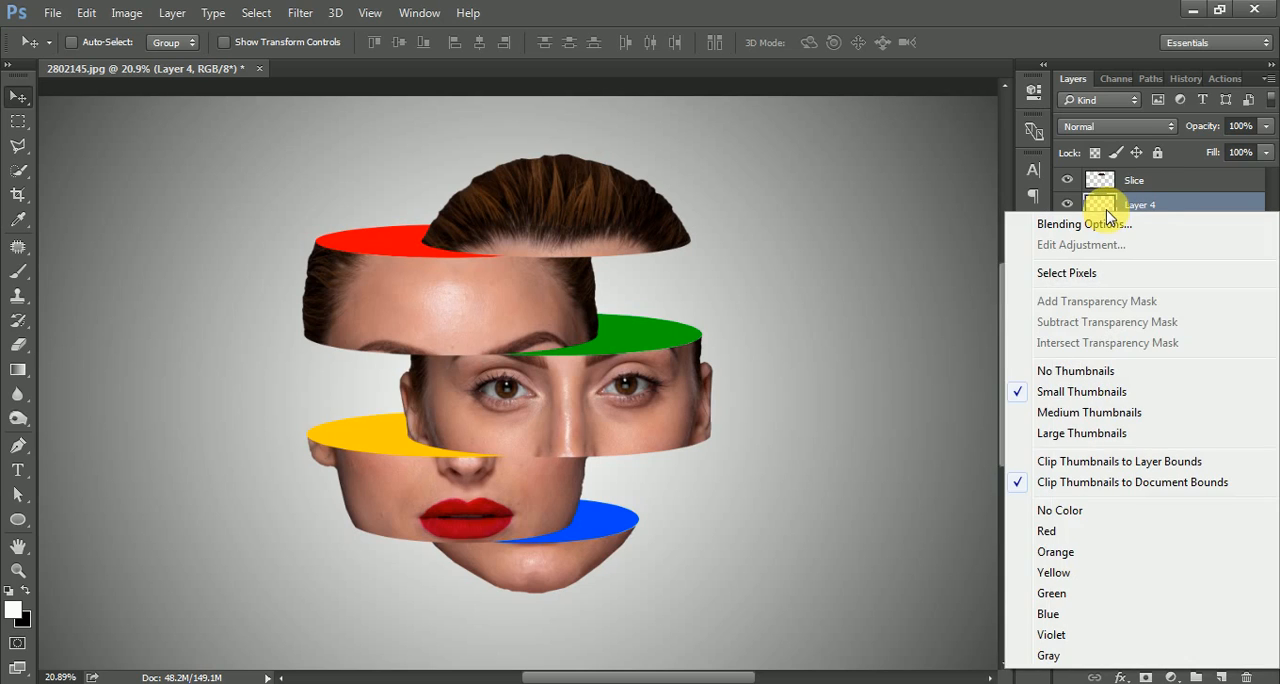
right_click(1150, 206)
click(848, 426)
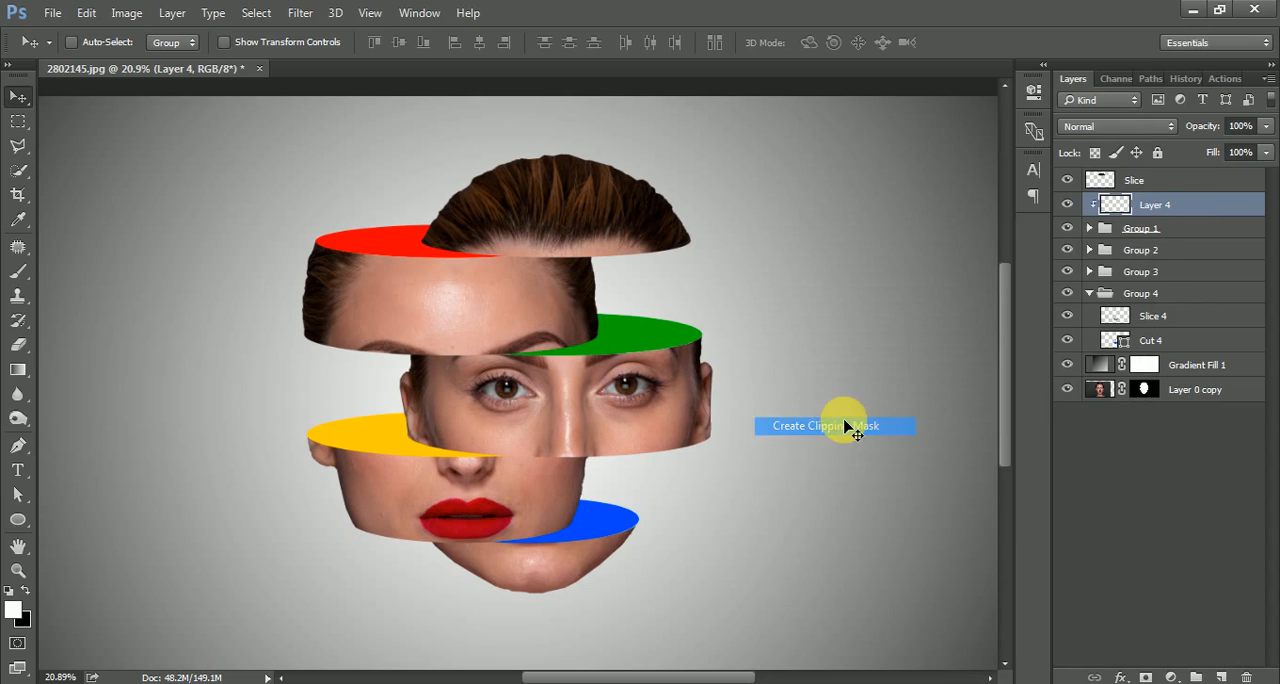
Paint a black shadow over the right side of the forehead slice on Layer 4, using a size 700 brush at 38% opacity.
scroll(510, 280, up, 4)
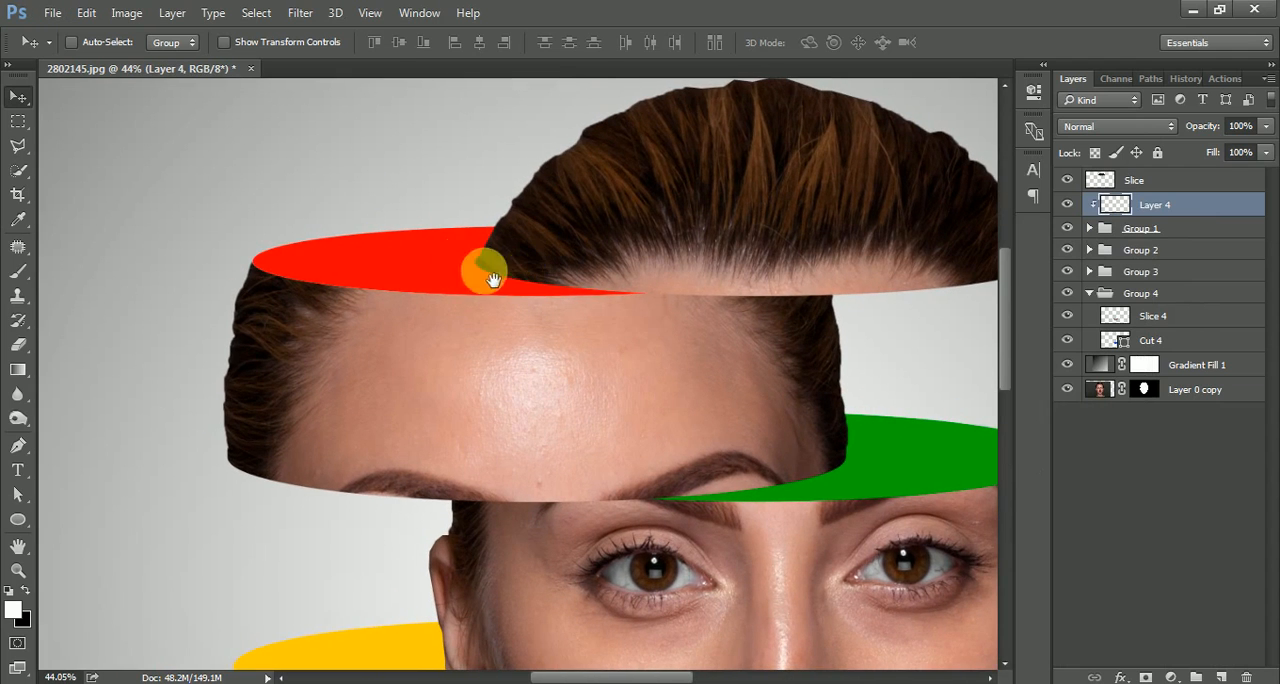
drag(652, 312, 608, 297)
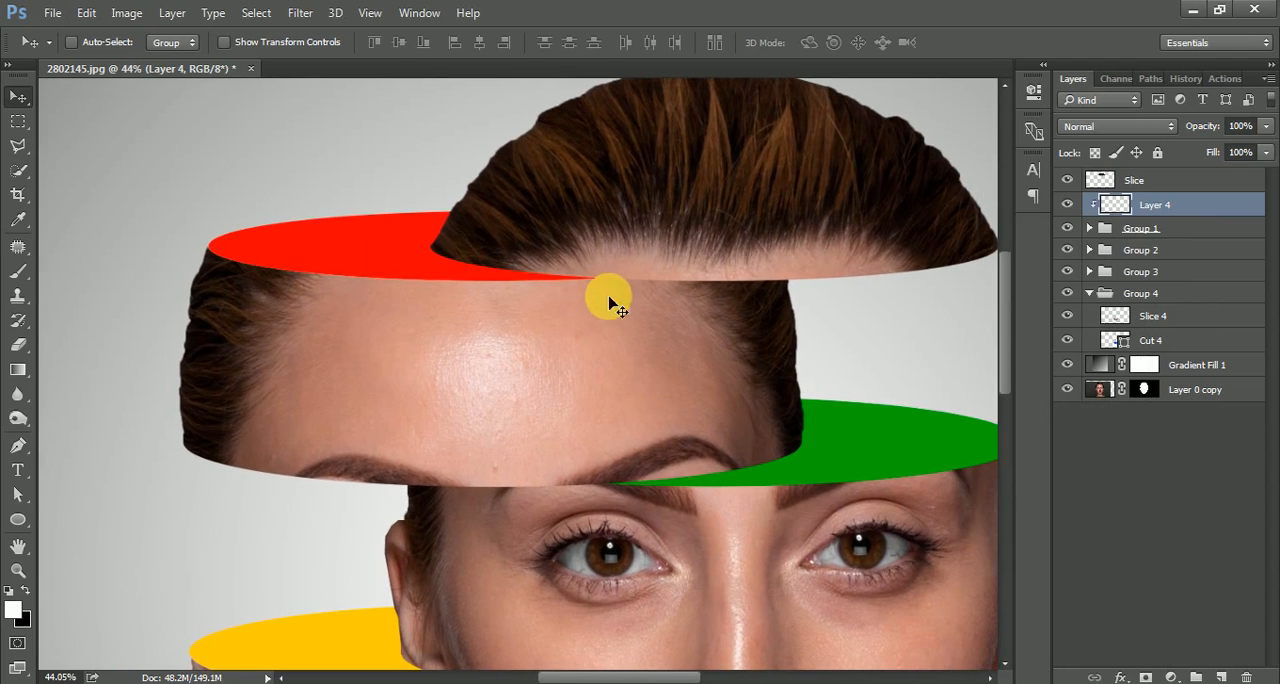
click(17, 272)
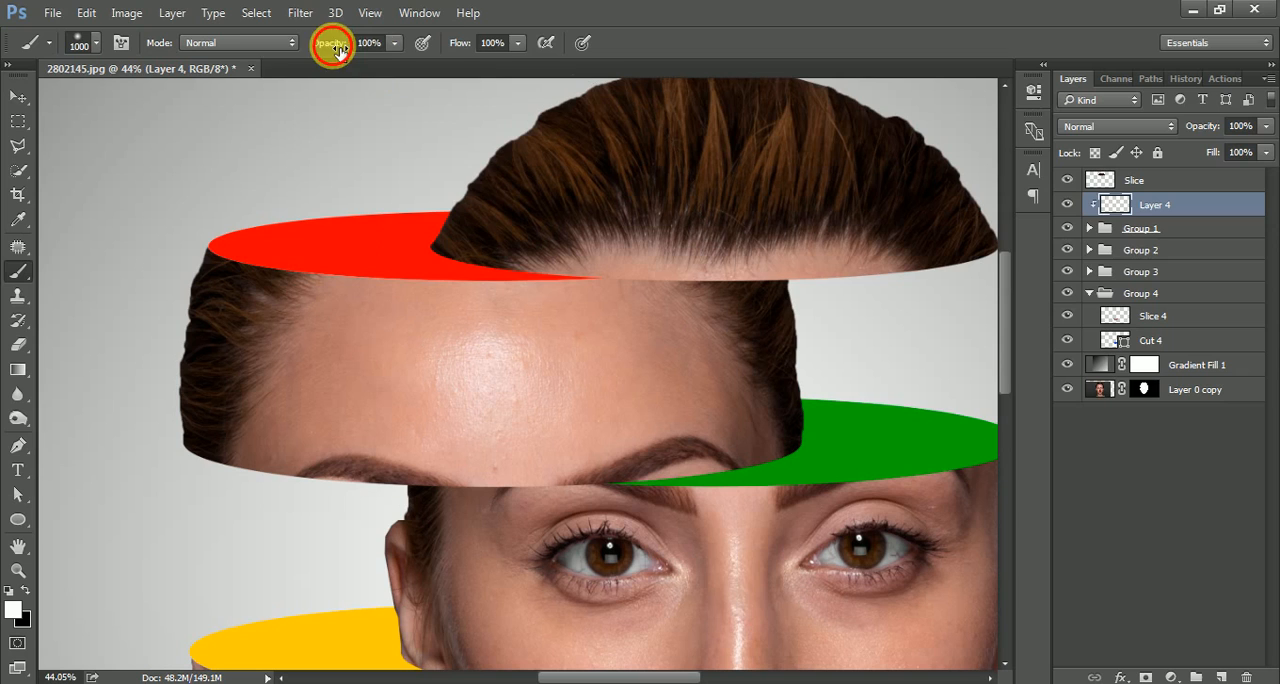
drag(331, 43, 270, 52)
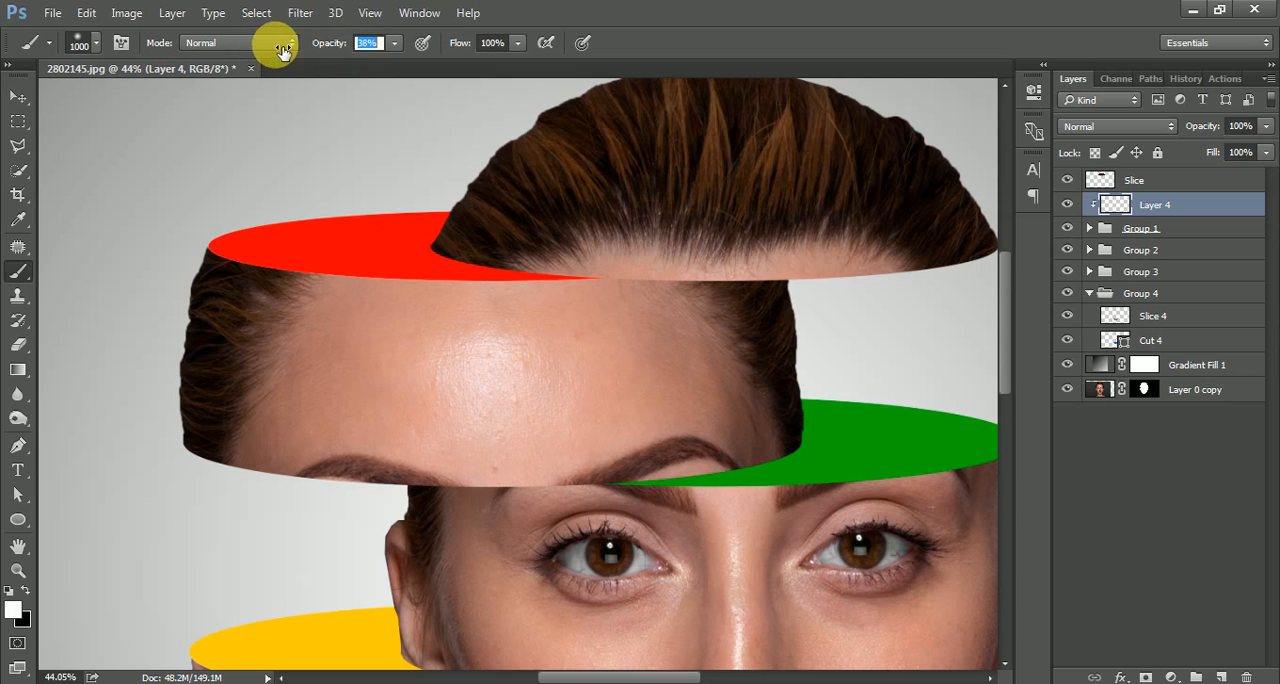
key(x)
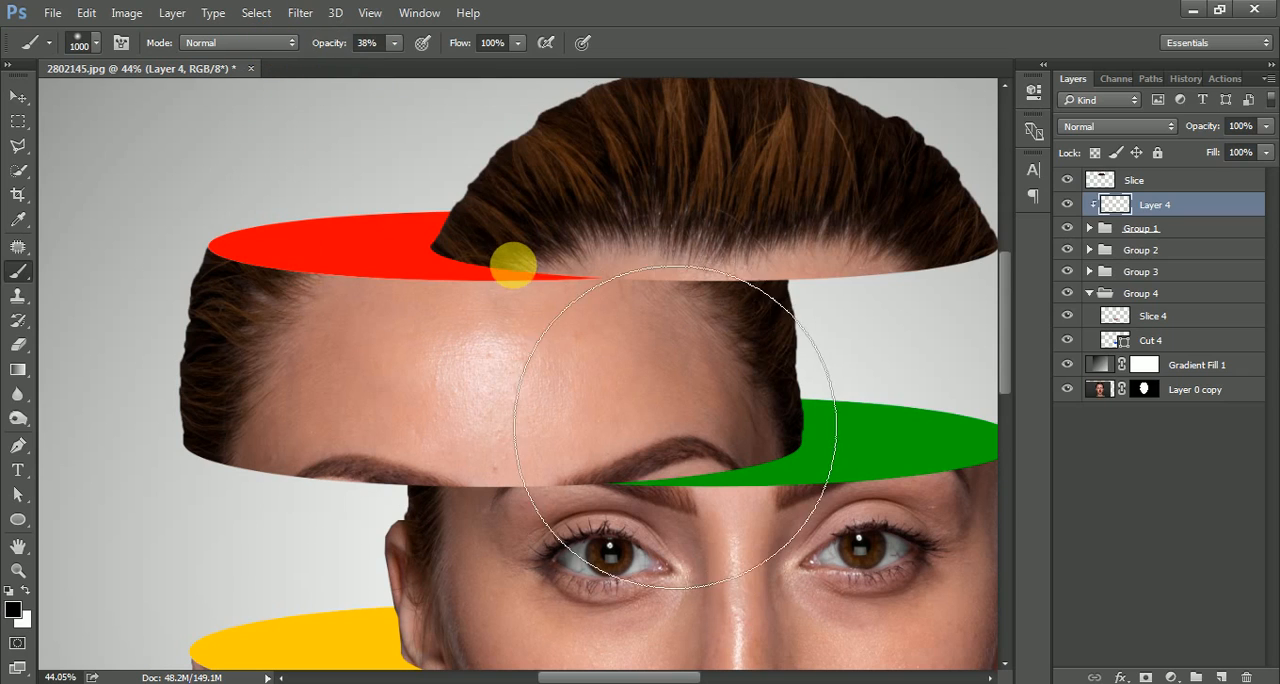
key(bracketleft)
key(bracketleft)
key(bracketleft)
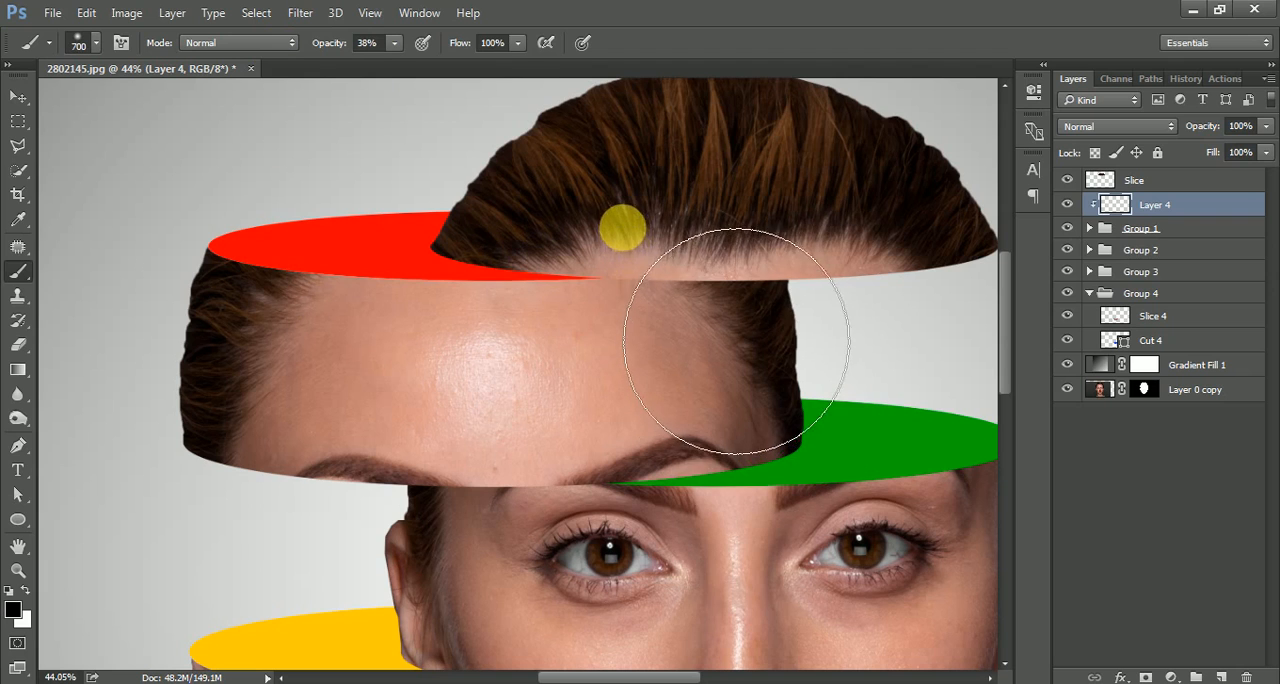
drag(737, 341, 1043, 571)
mouse_move(706, 323)
mouse_down()
mouse_move(1037, 526)
mouse_move(1100, 550)
mouse_up()
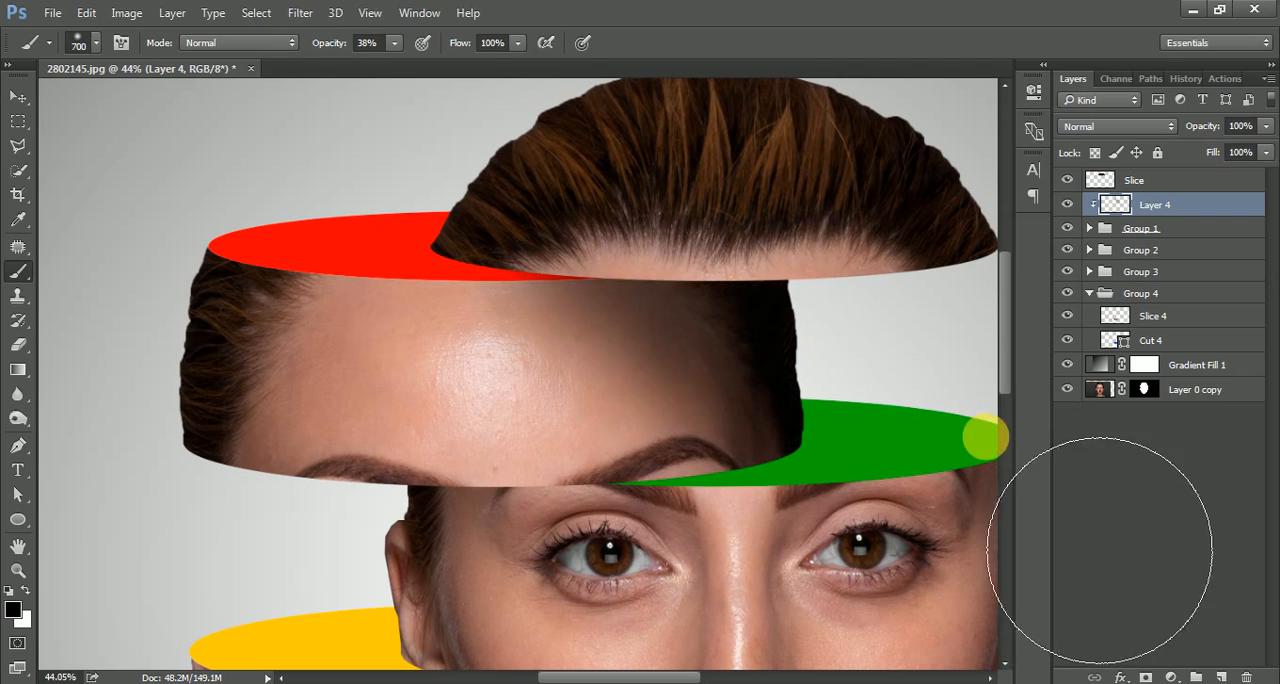
drag(573, 344, 843, 530)
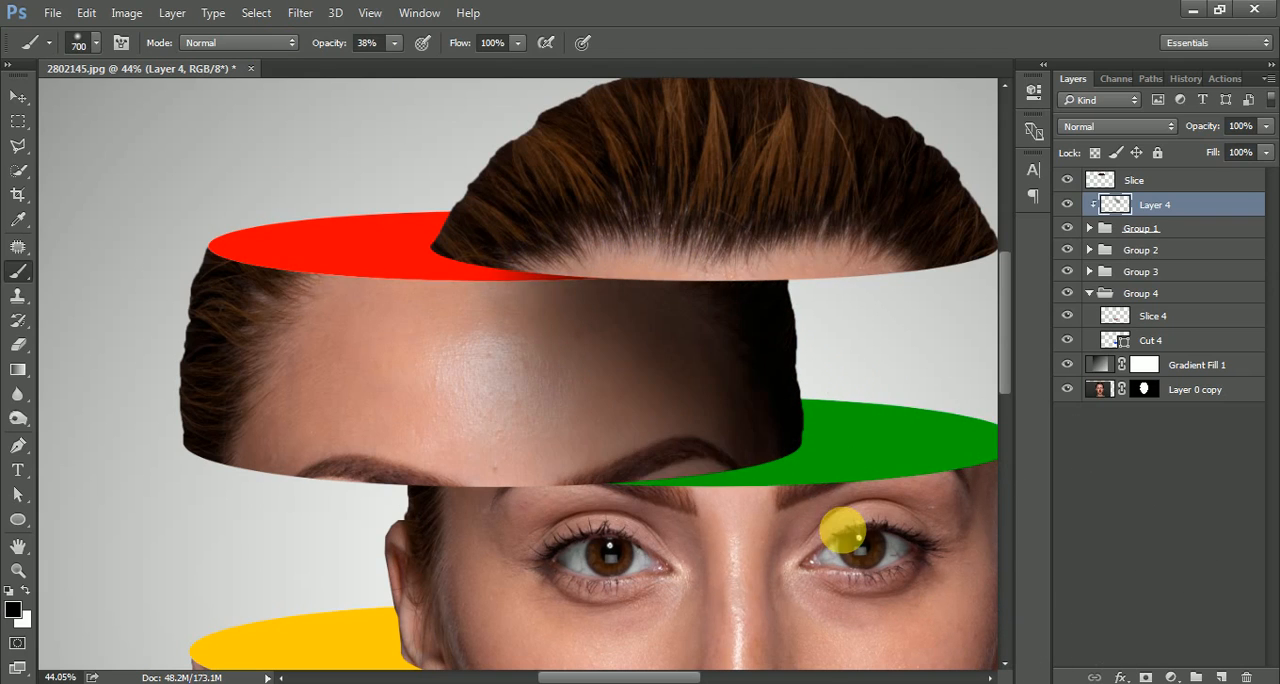
Paint a black contact shadow on the red cut surface beneath the hair slice on Layer 4, using a size 125 brush.
key(bracketleft)
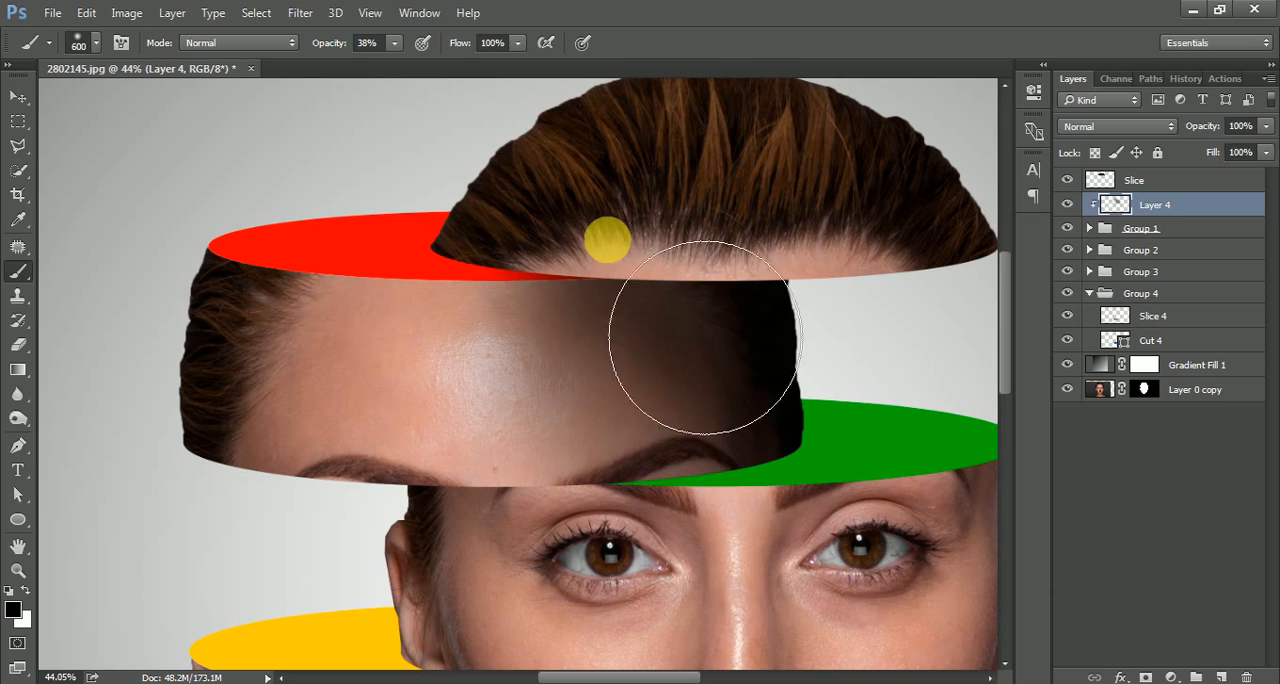
key(bracketleft)
key(bracketleft)
key(bracketleft)
key(bracketleft)
key(bracketleft)
key(bracketleft)
key(bracketleft)
key(bracketleft)
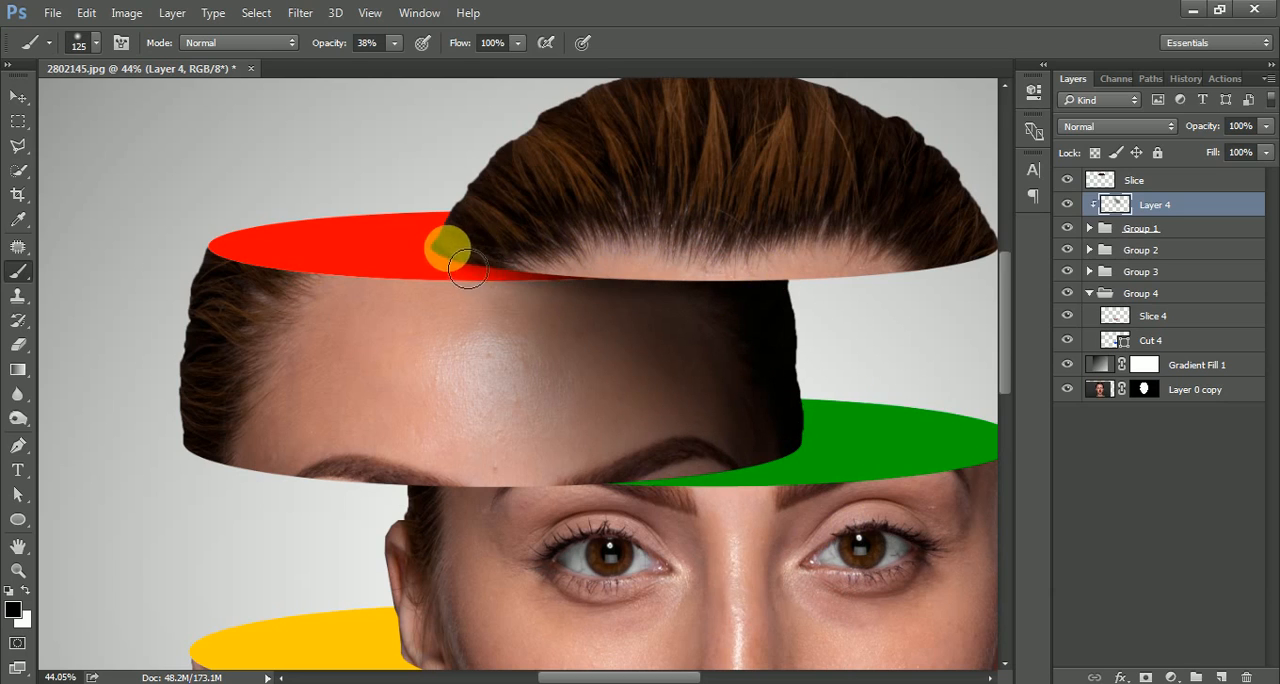
mouse_move(468, 268)
mouse_down()
mouse_move(514, 252)
mouse_move(771, 266)
mouse_move(490, 267)
mouse_move(586, 252)
mouse_move(489, 263)
mouse_move(602, 270)
mouse_move(472, 262)
mouse_move(672, 287)
mouse_move(430, 251)
mouse_up()
Erase the excess shadow on the red ellipse and soften the forehead shadow with a size 800 eraser at 30% opacity.
key(e)
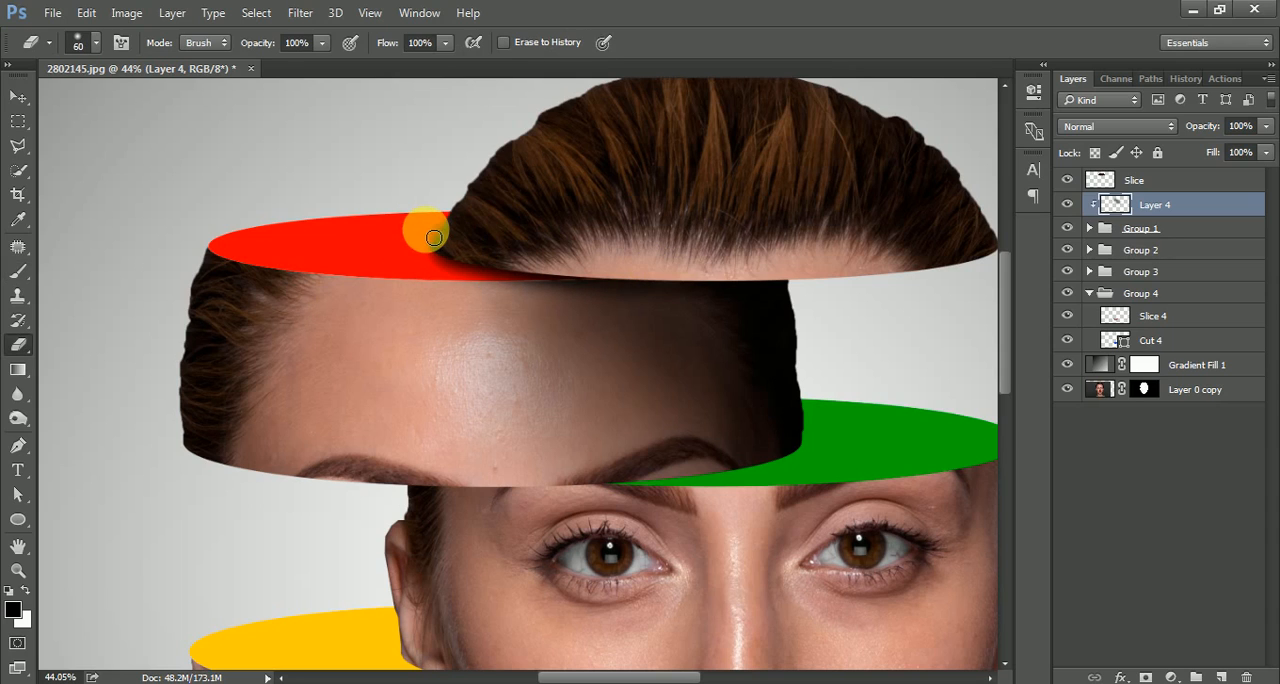
mouse_move(448, 243)
mouse_down()
mouse_move(418, 240)
mouse_move(445, 233)
mouse_move(312, 289)
mouse_move(464, 241)
mouse_move(367, 238)
mouse_move(431, 336)
mouse_move(515, 366)
mouse_move(499, 354)
mouse_move(668, 383)
mouse_move(611, 380)
mouse_move(578, 348)
mouse_move(525, 342)
mouse_move(542, 368)
mouse_up()
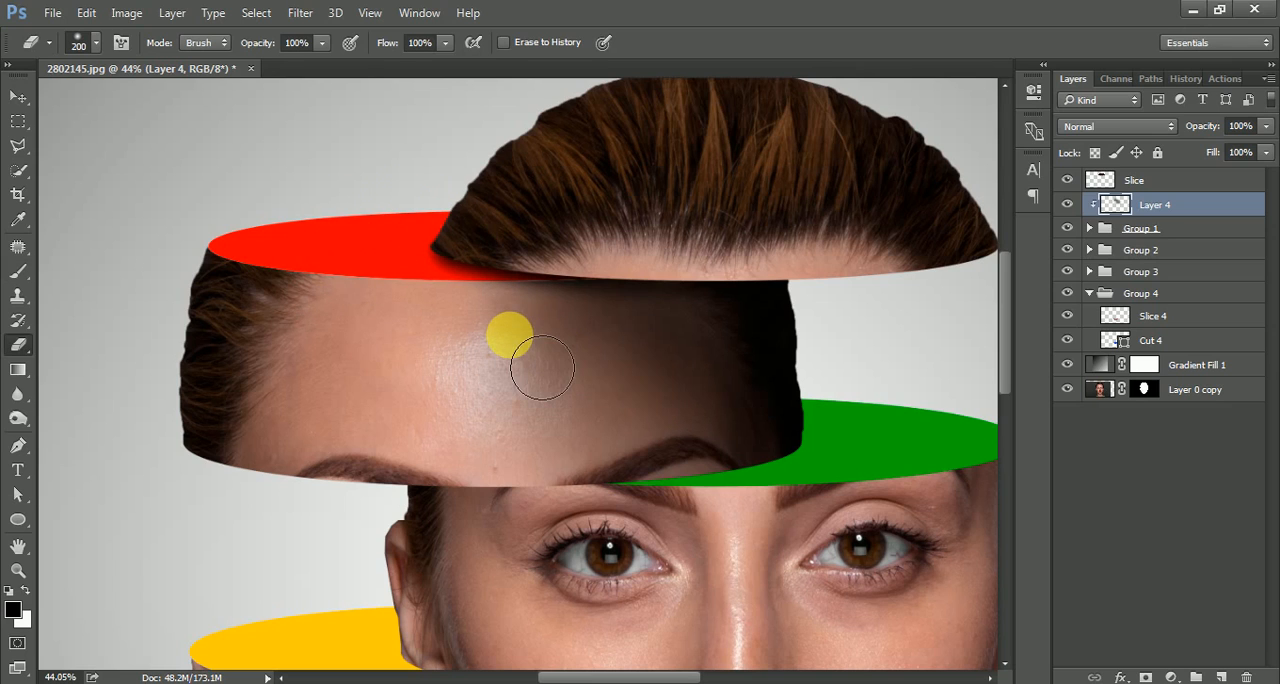
key(bracketright)
key(bracketright)
key(bracketright)
key(bracketright)
key(bracketright)
key(bracketright)
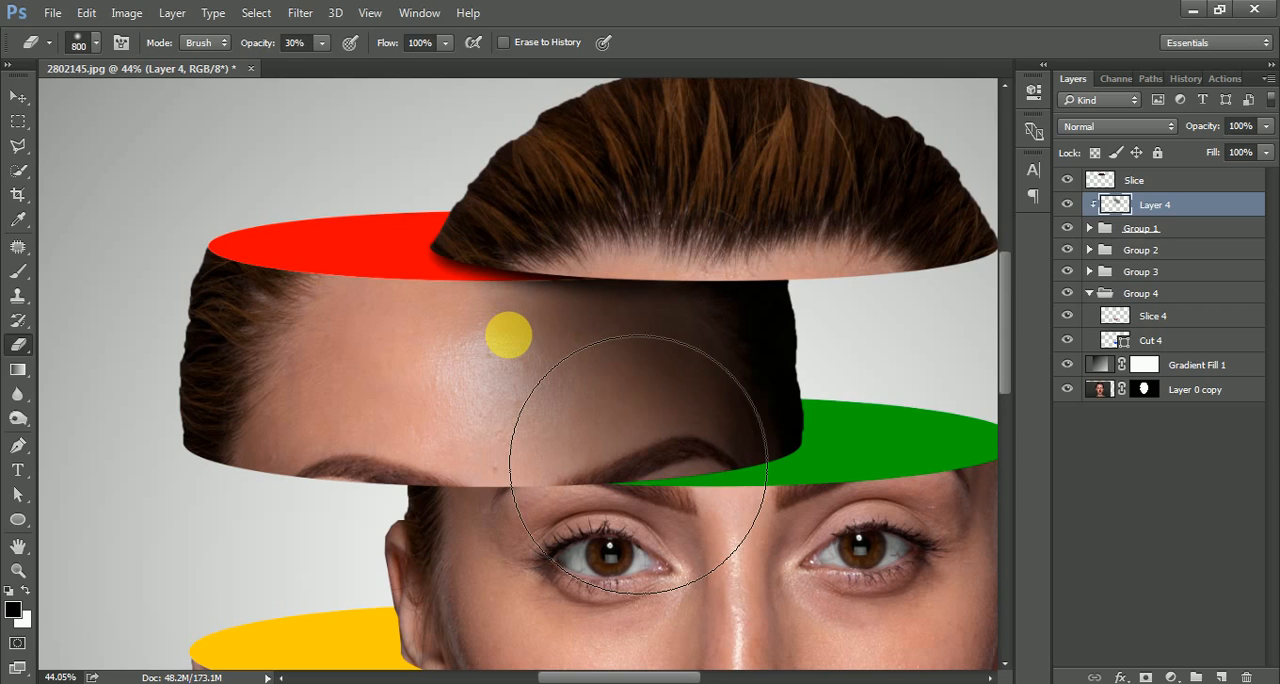
mouse_move(639, 464)
mouse_down()
mouse_move(616, 489)
mouse_move(596, 575)
mouse_move(553, 658)
mouse_move(609, 625)
mouse_up()
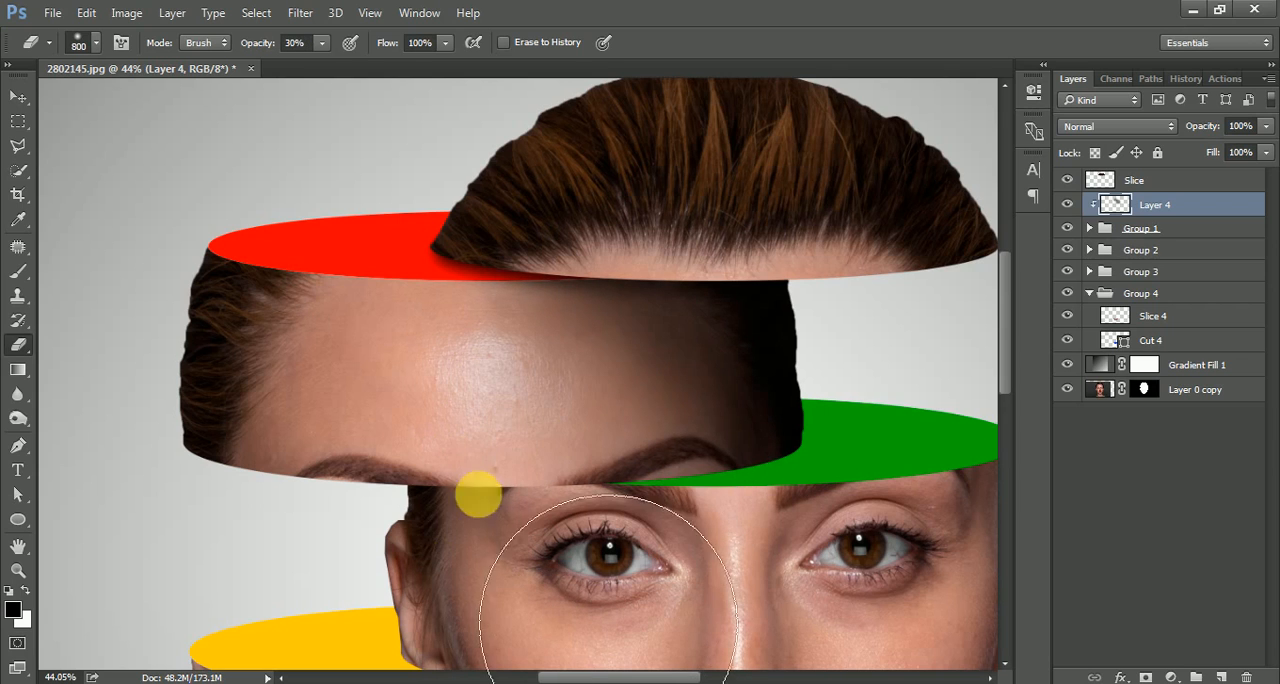
drag(424, 374, 308, 434)
scroll(371, 374, down, 5)
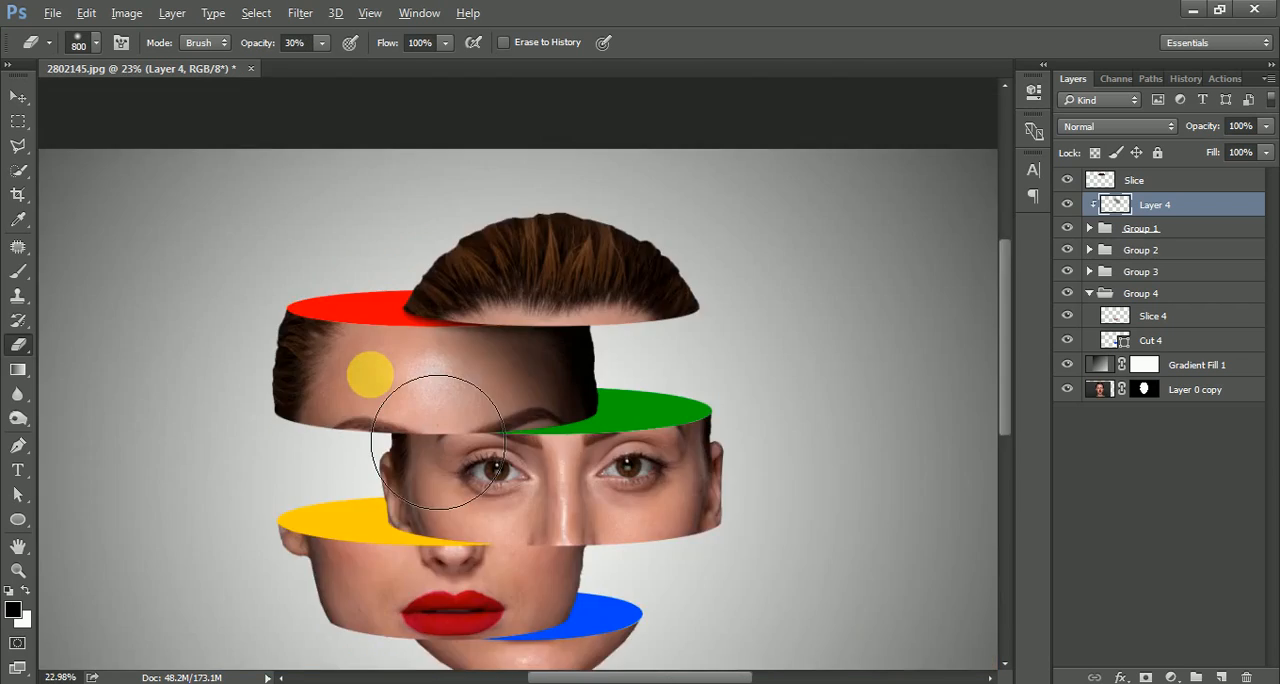
scroll(370, 374, down, 2)
Add a new empty layer directly above Group 2 and clip it to that group.
scroll(571, 380, up, 8)
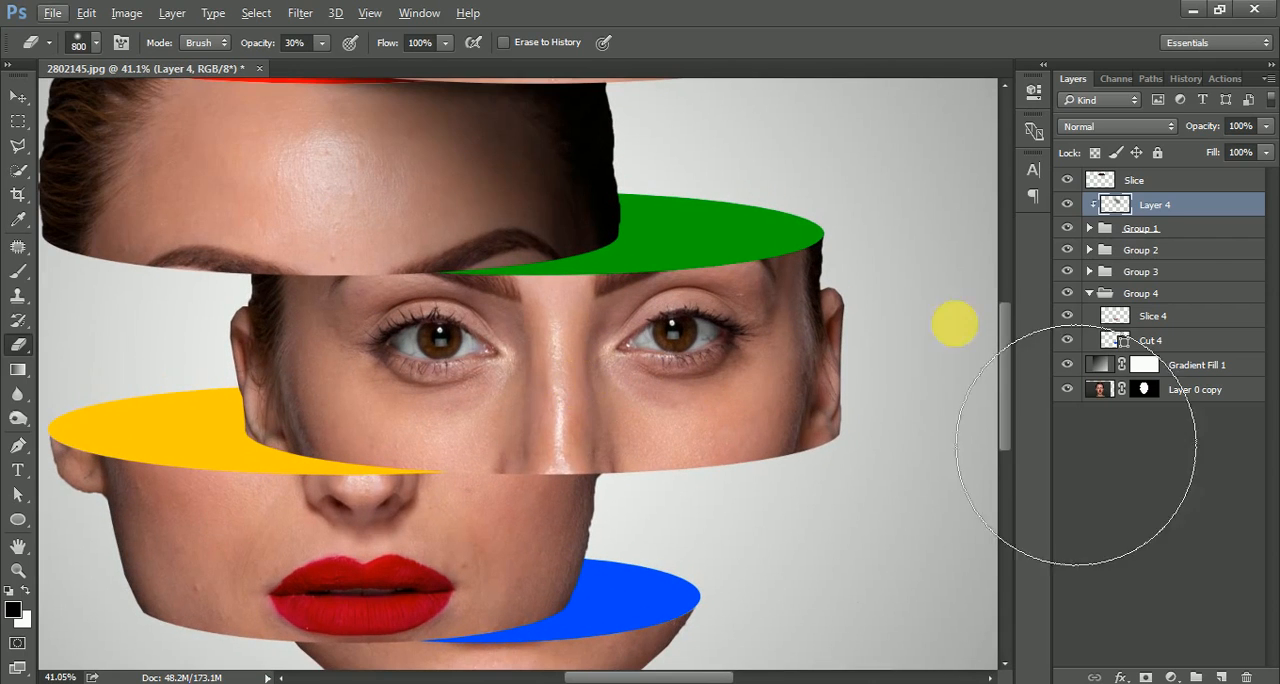
click(1165, 250)
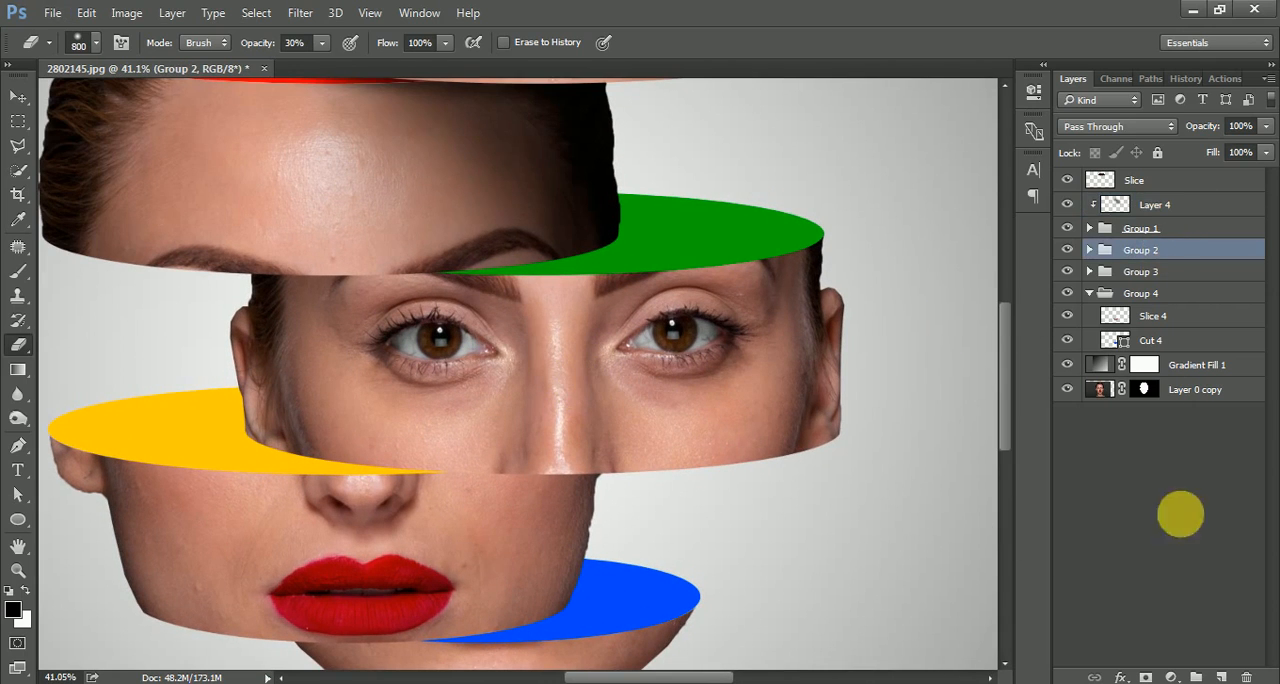
click(1224, 676)
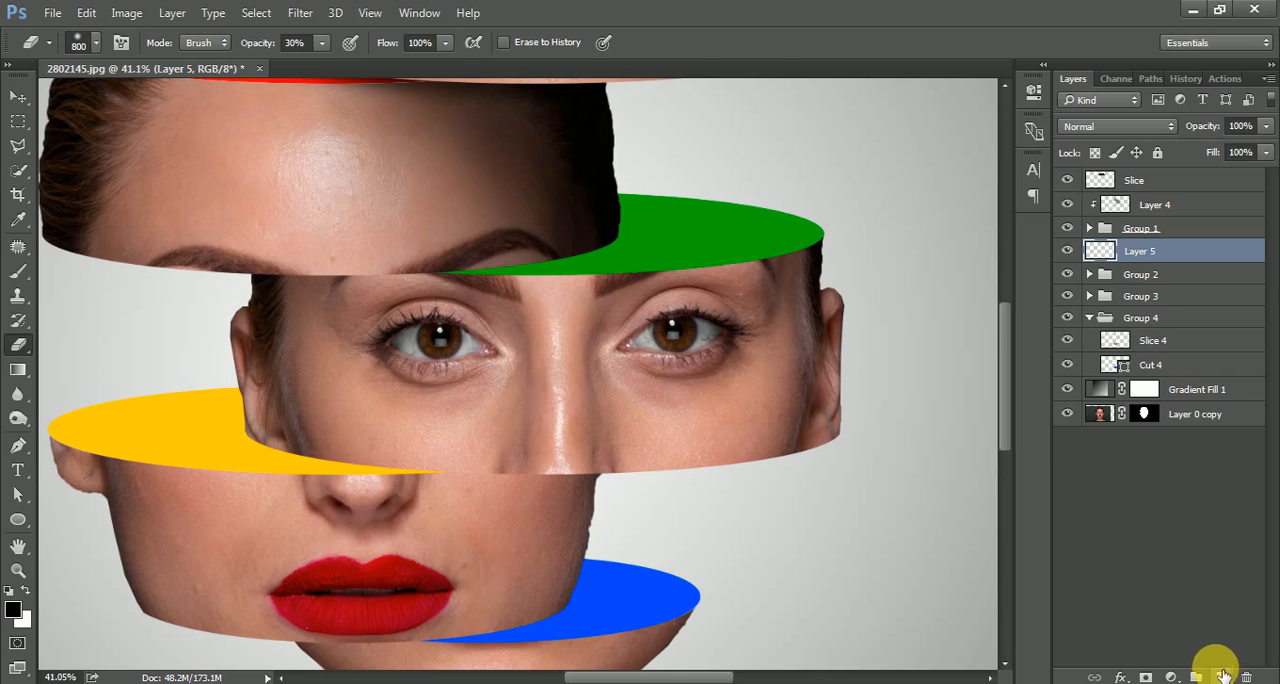
right_click(1108, 250)
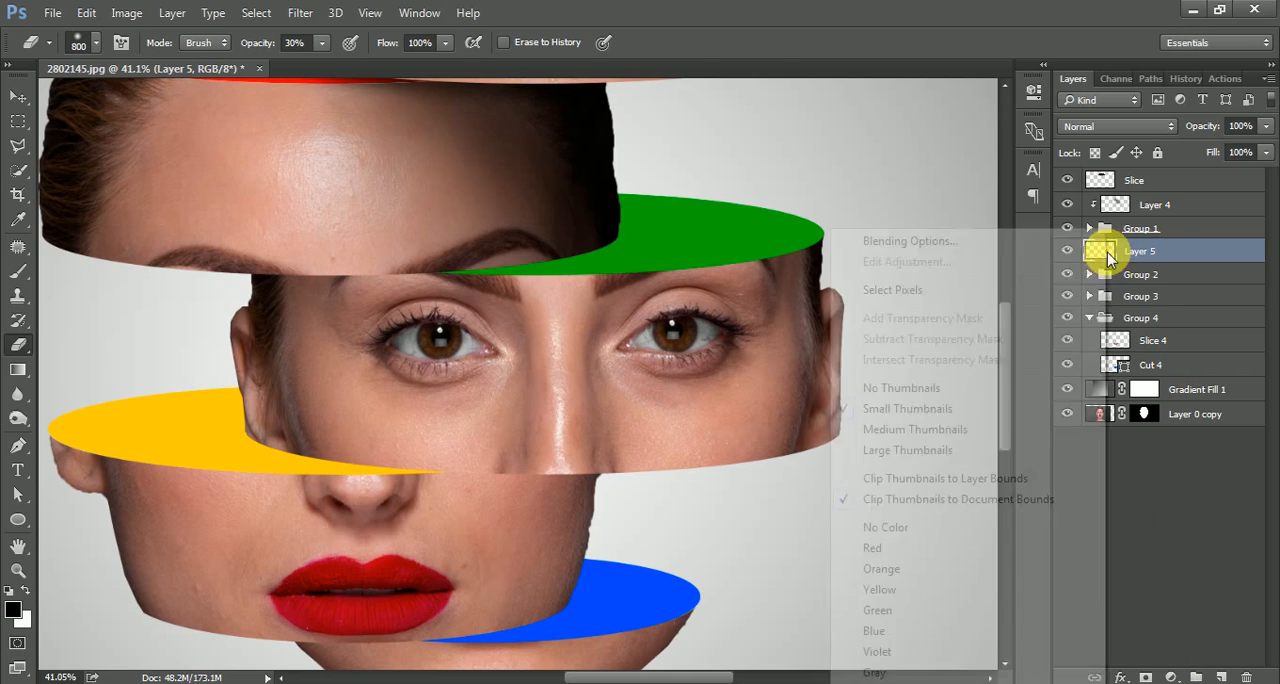
right_click(1169, 247)
click(869, 428)
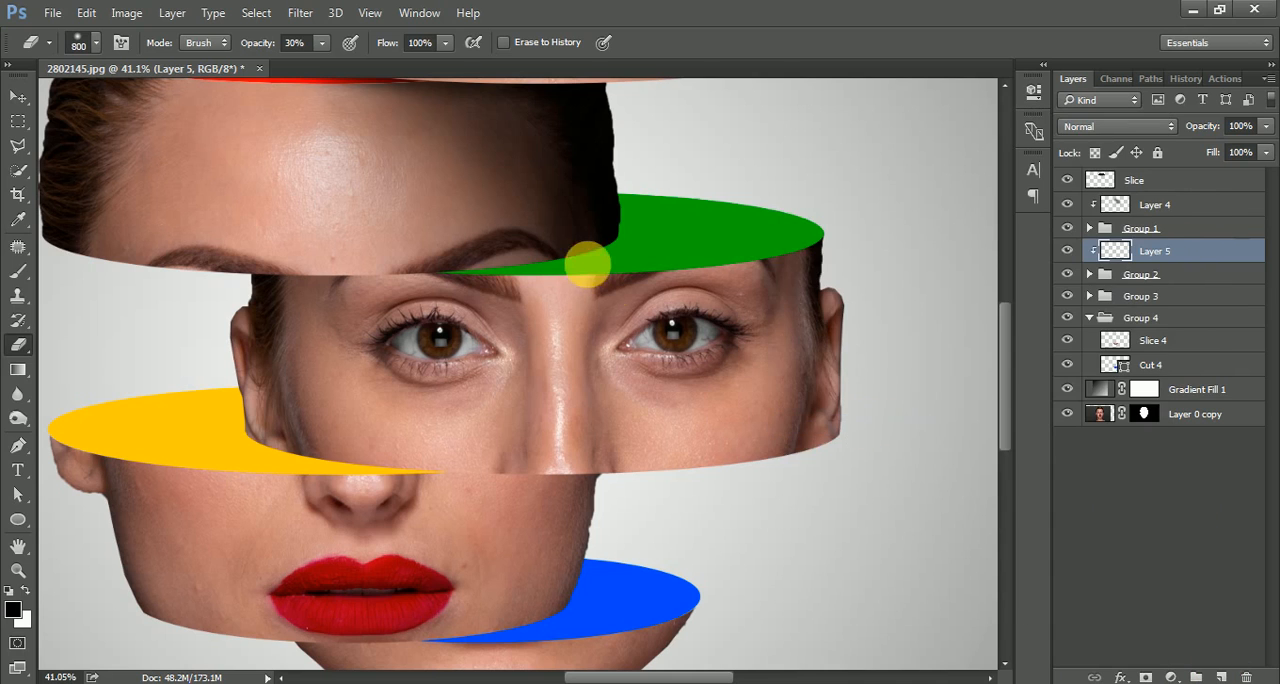
Paint a black contact shadow on the green cut surface beneath the forehead slice on Layer 5, using a size 125 brush at 38% opacity.
drag(586, 269, 655, 285)
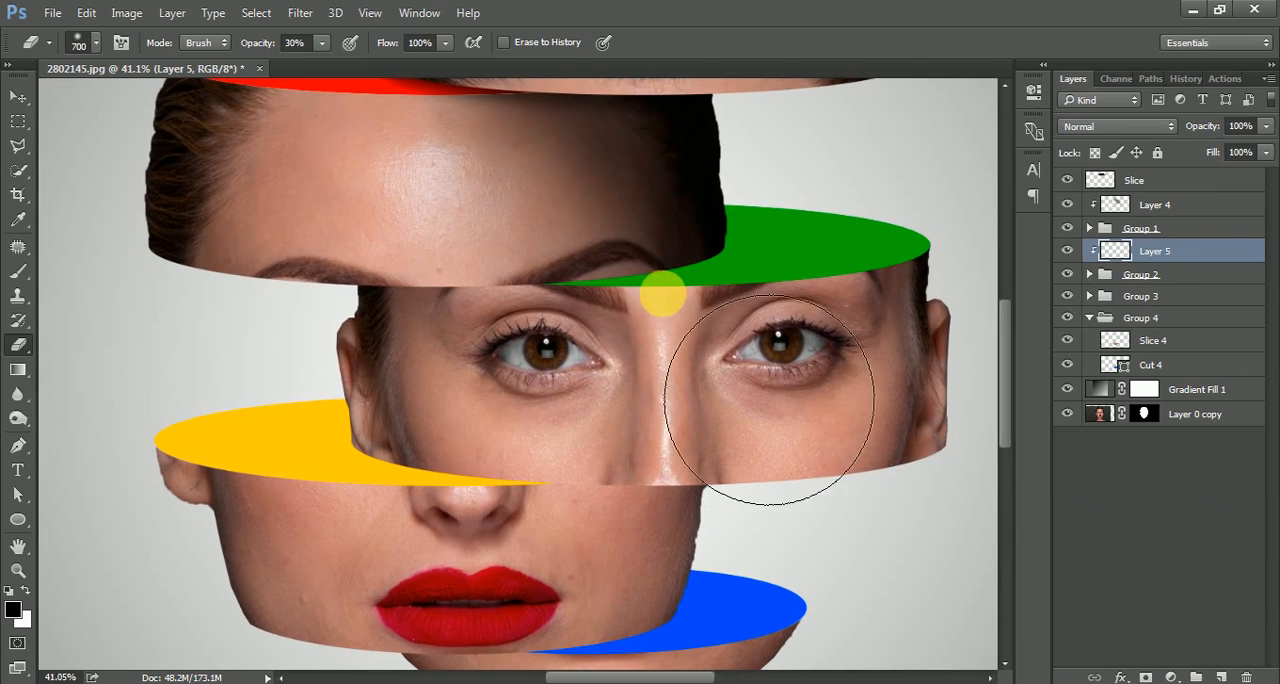
key(bracketleft)
key(bracketleft)
key(bracketleft)
key(bracketleft)
key(bracketleft)
key(bracketleft)
key(bracketleft)
key(bracketleft)
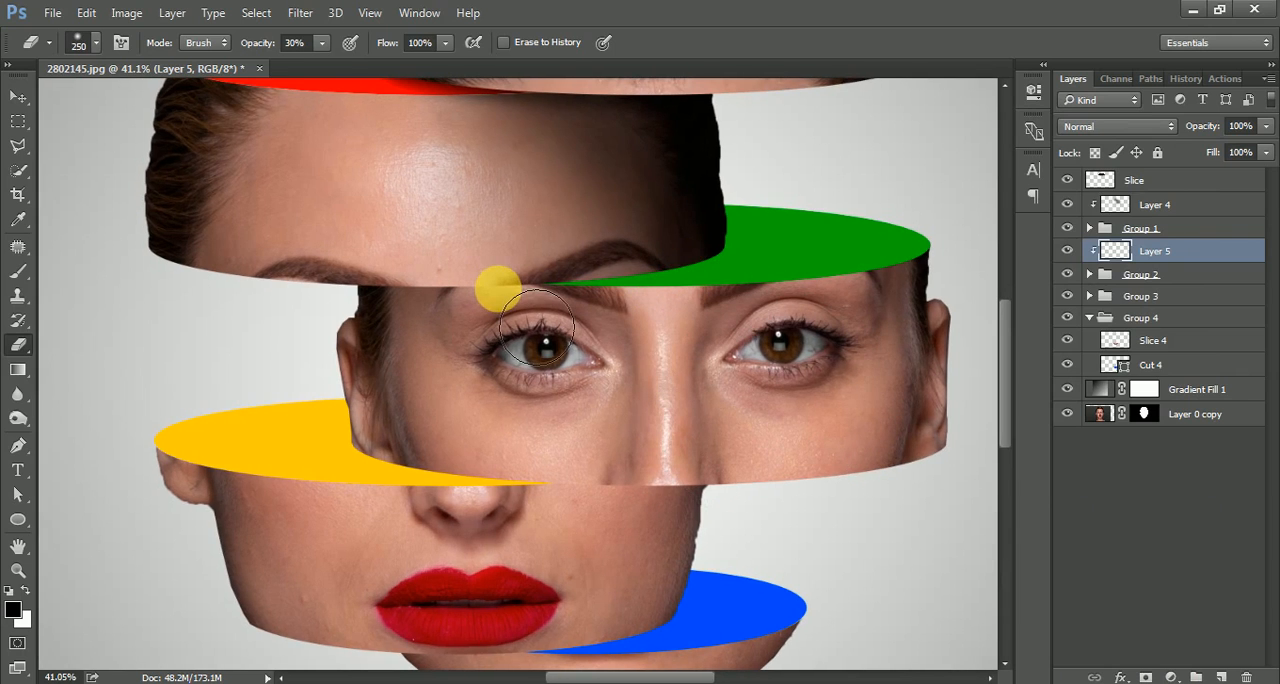
key(b)
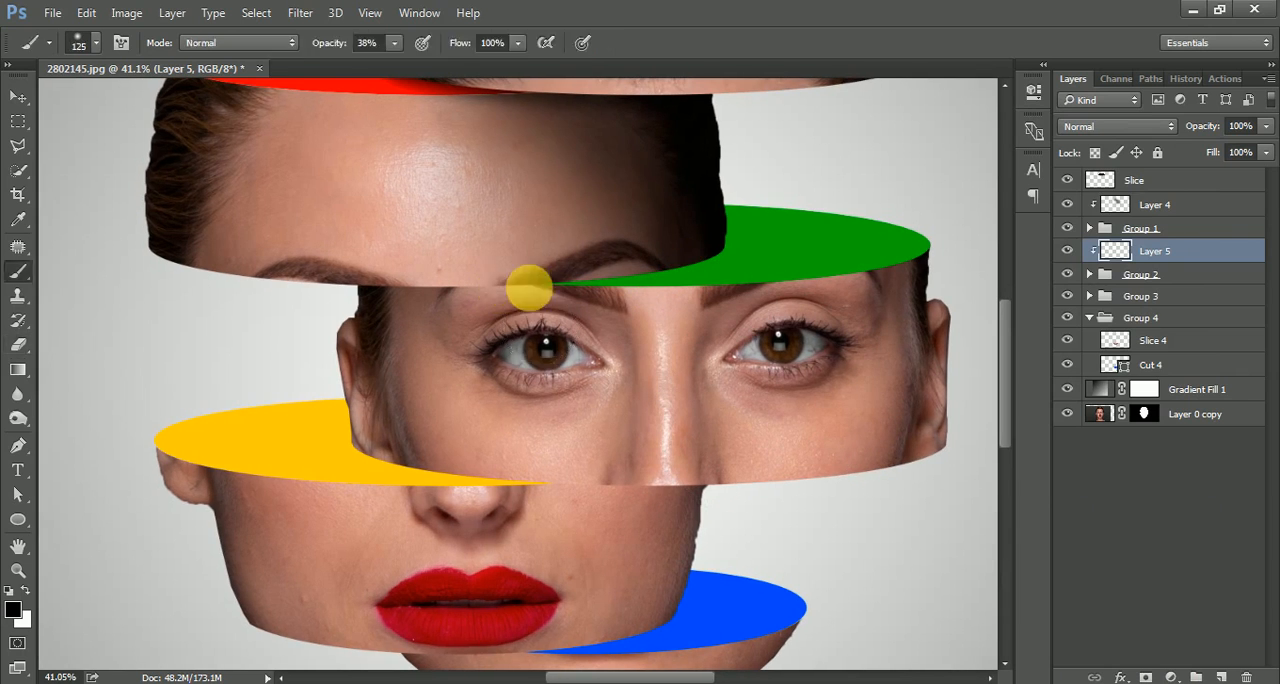
mouse_move(723, 267)
mouse_down()
mouse_move(533, 290)
mouse_move(723, 267)
mouse_move(580, 301)
mouse_move(511, 283)
mouse_move(235, 431)
mouse_up()
Paint a broad shadow over the left side of the eye slice and the green cut surface, using a size 800 brush at 38% opacity.
key(bracketright)
key(bracketright)
key(bracketright)
key(bracketright)
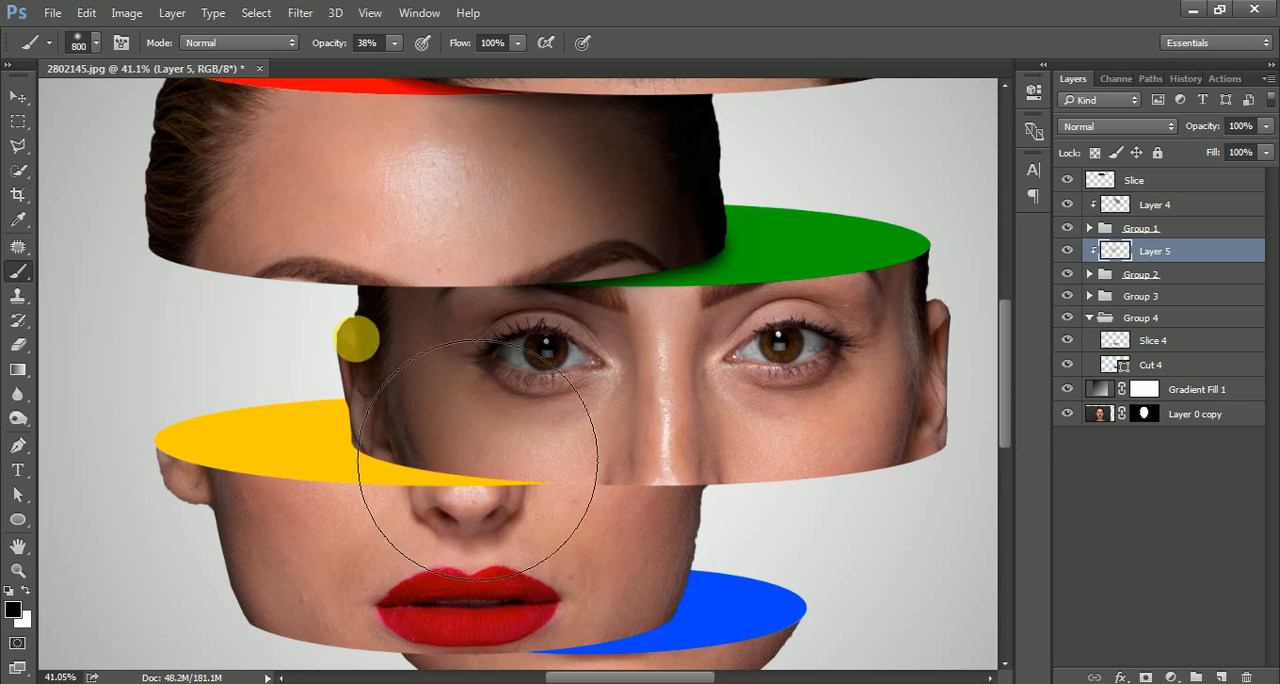
mouse_move(488, 264)
mouse_down()
mouse_move(377, 351)
mouse_move(121, 505)
mouse_up()
drag(528, 442, 257, 610)
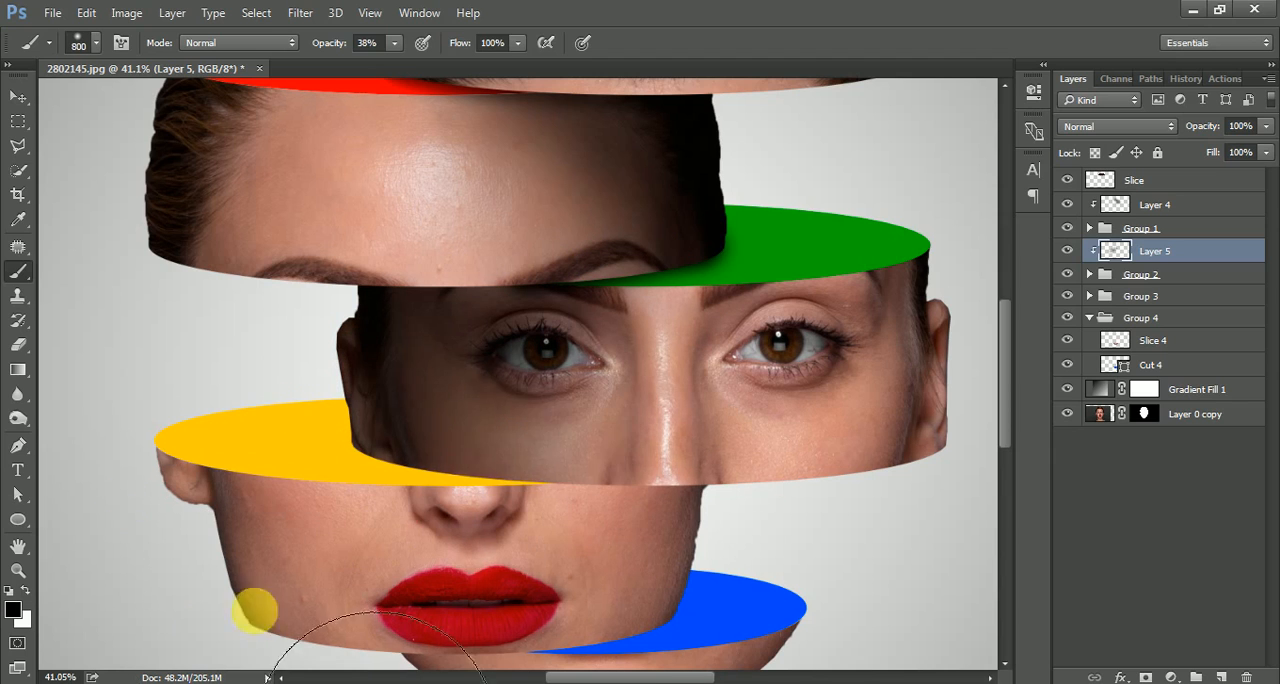
key(space)
drag(690, 318, 466, 443)
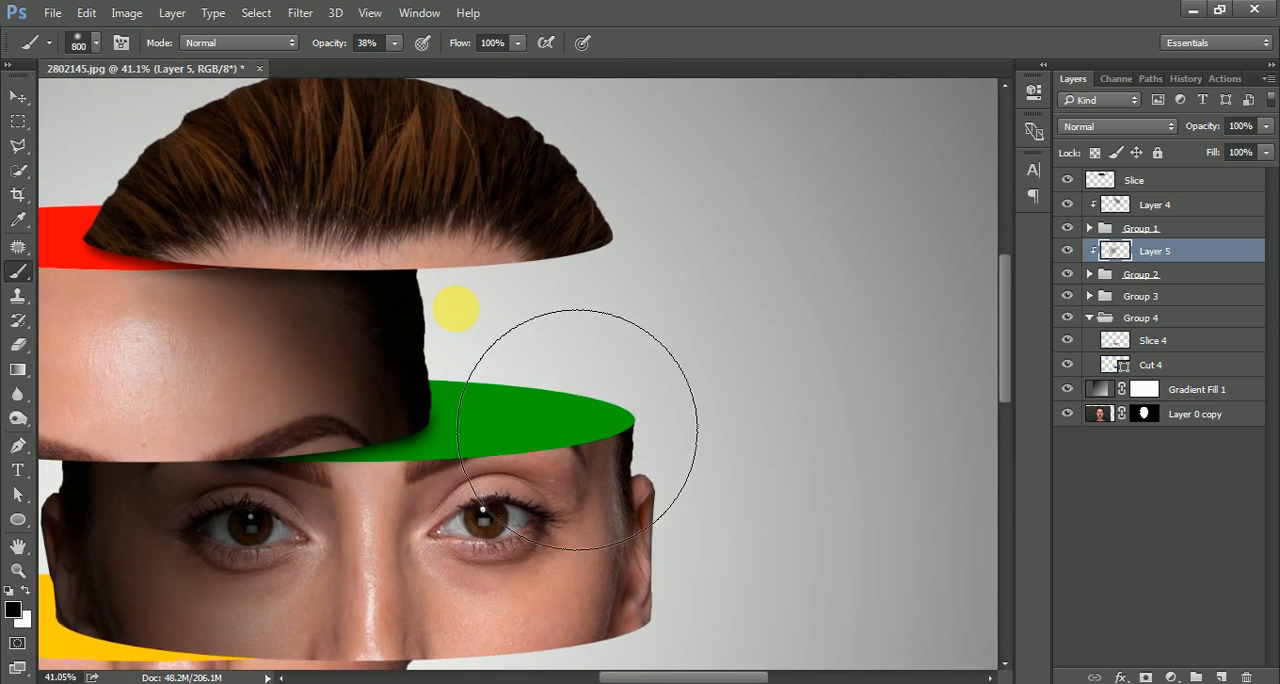
scroll(830, 380, down, 5)
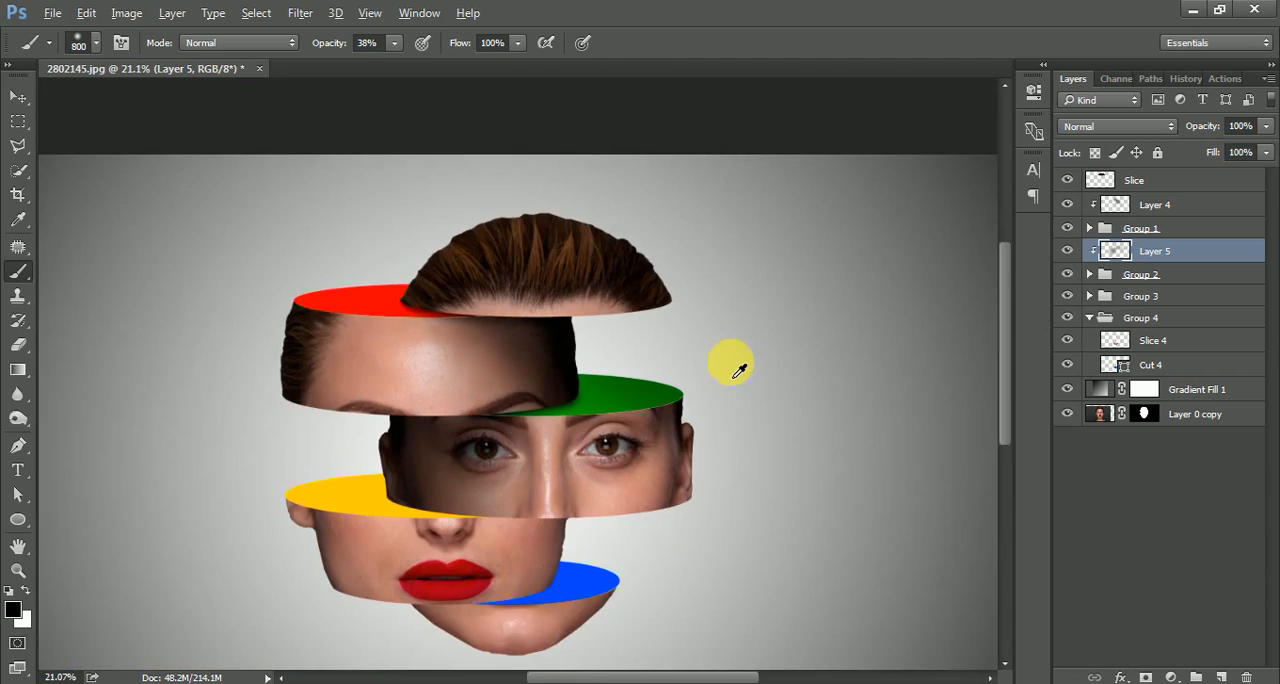
scroll(738, 368, up, 3)
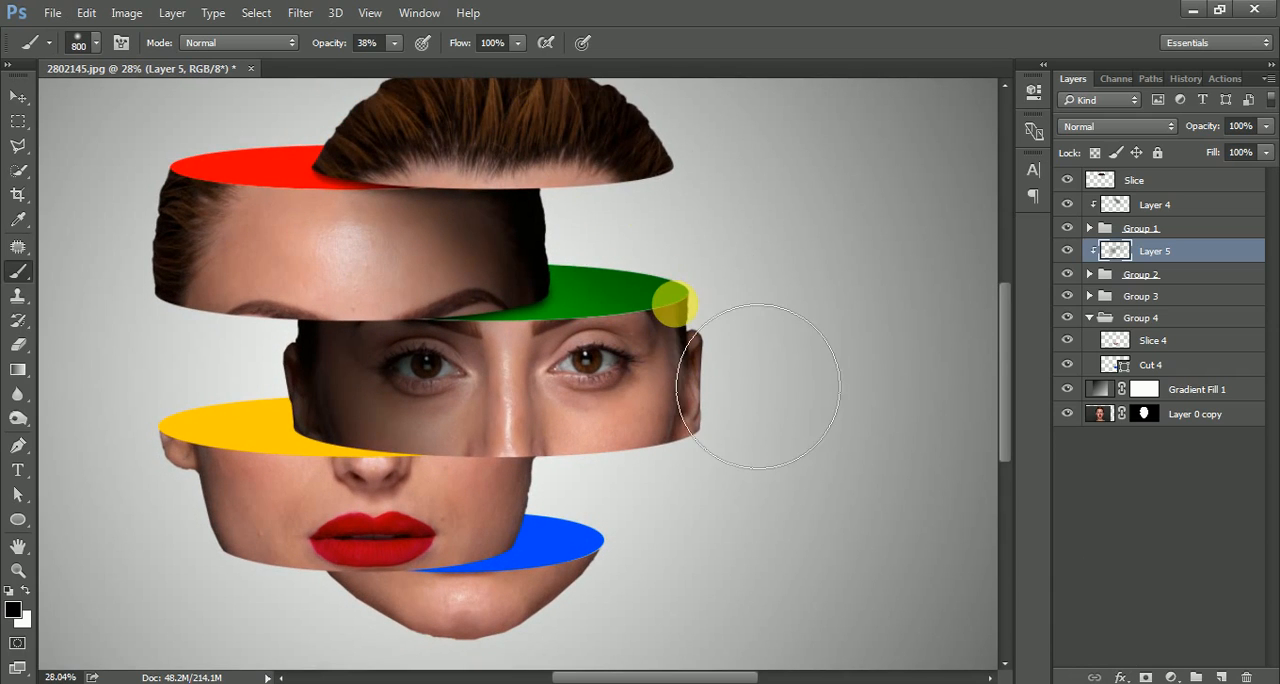
scroll(594, 391, up, 2)
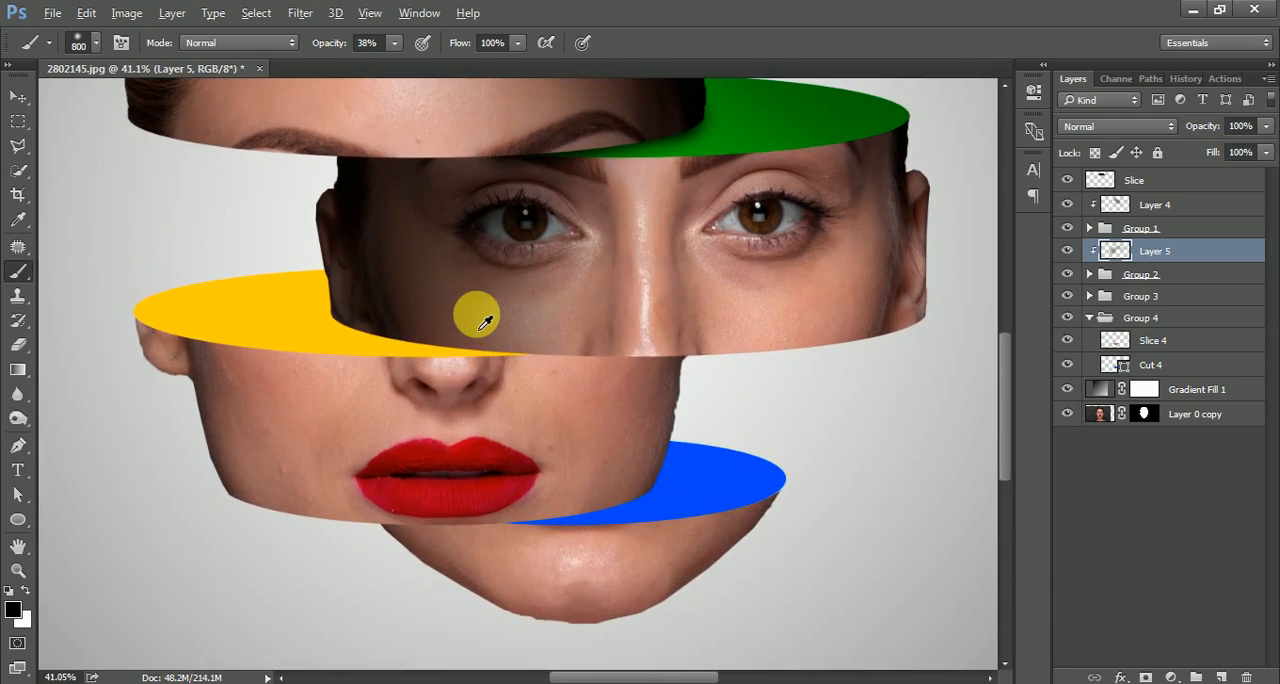
Add a new empty layer directly above Group 3 and clip it to that group.
scroll(484, 320, down, 1)
click(1170, 298)
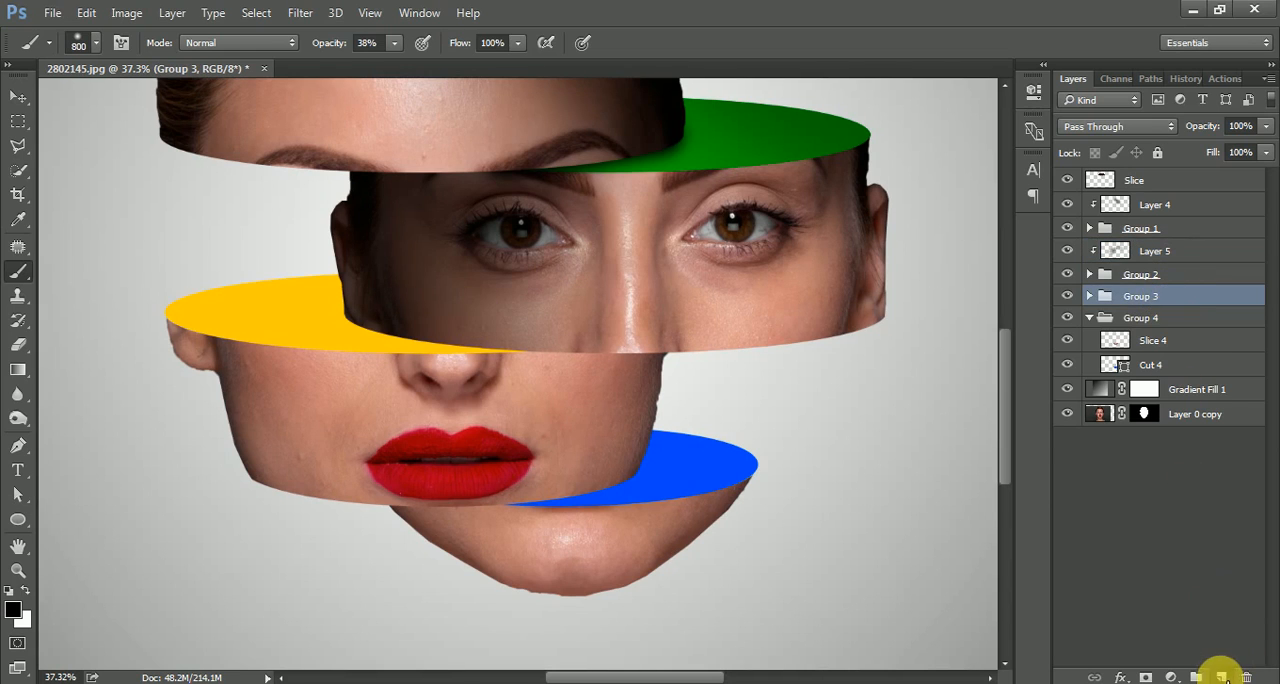
click(1220, 675)
right_click(1140, 297)
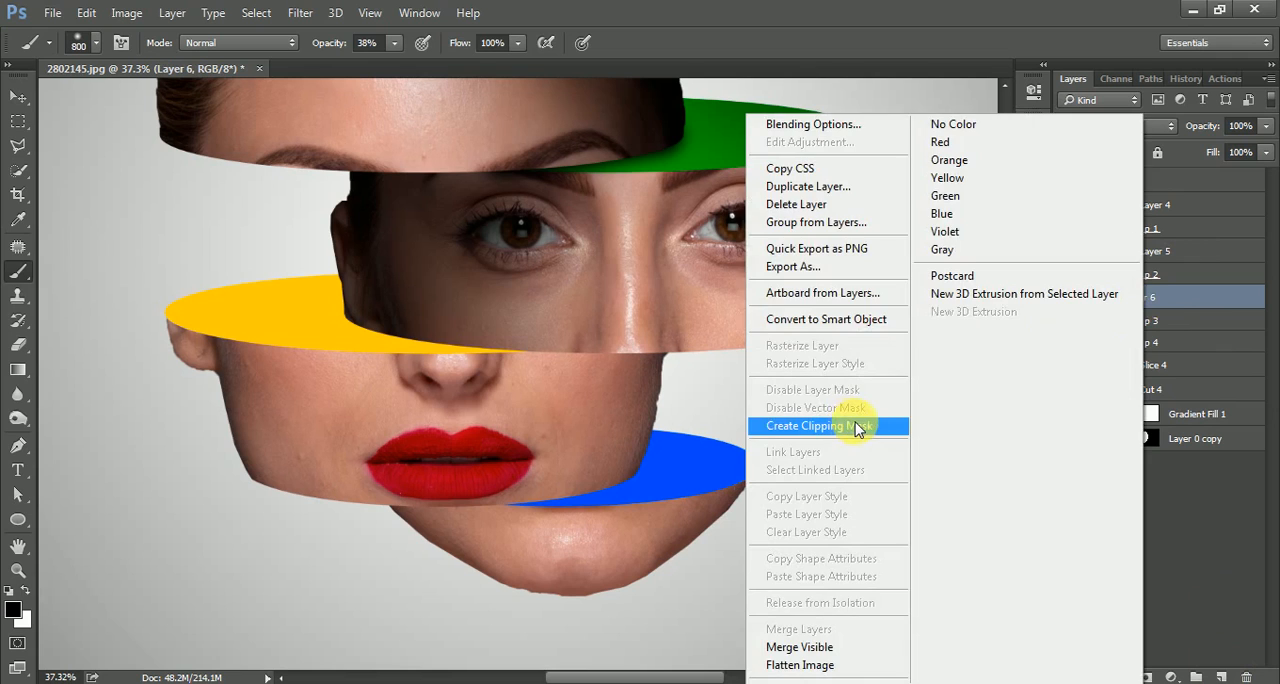
click(820, 426)
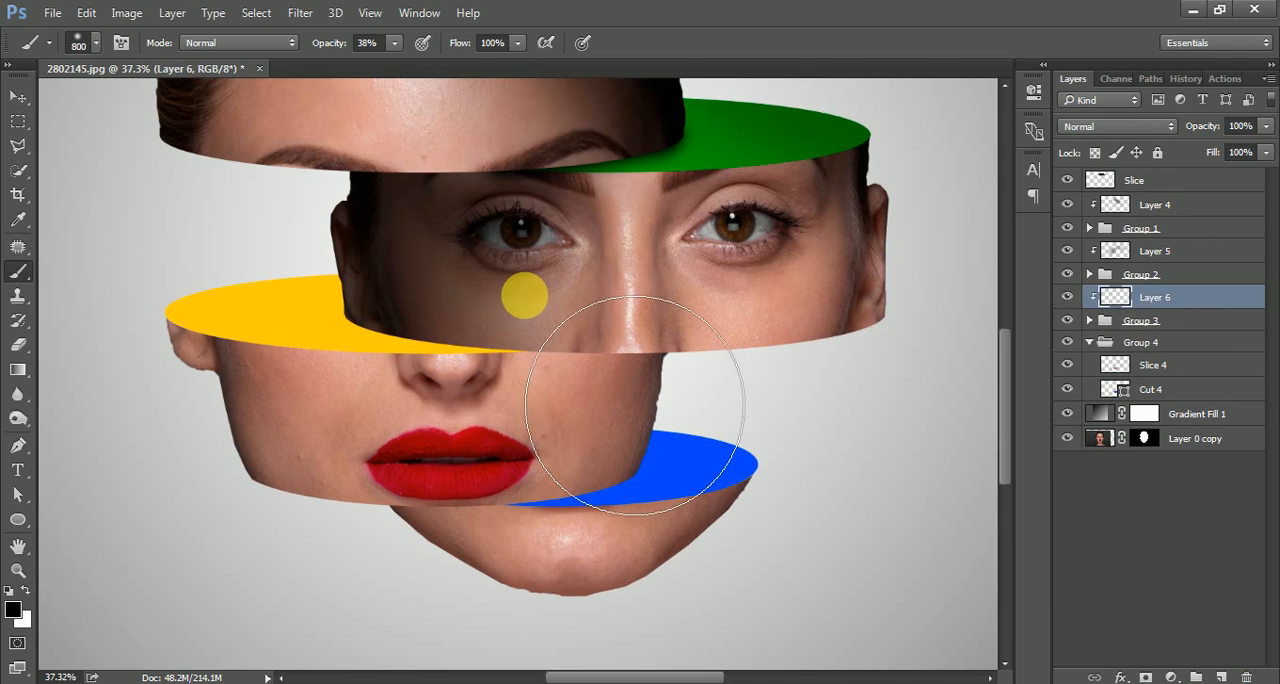
Paint a soft shadow over the left side of the mouth slice and the yellow cut surface on Layer 6, using a size 700 brush.
key(bracketleft)
key(bracketleft)
key(bracketleft)
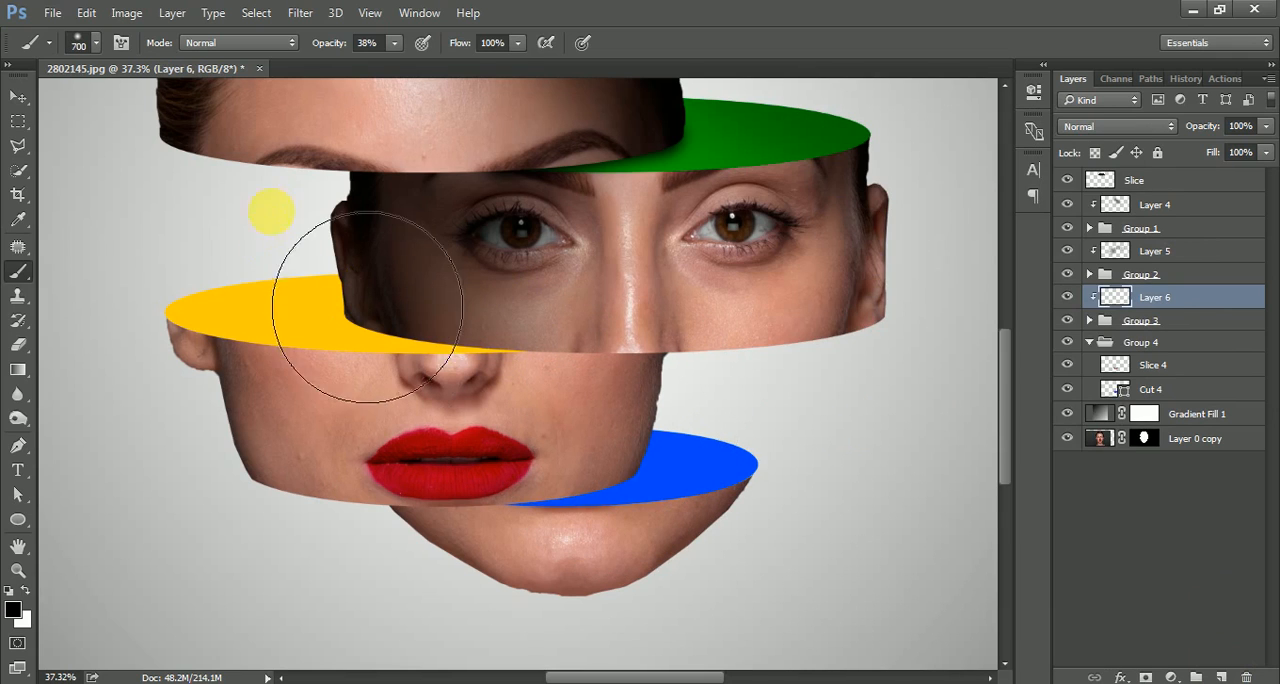
mouse_move(226, 400)
mouse_down()
mouse_move(160, 435)
mouse_move(236, 366)
mouse_move(254, 398)
mouse_up()
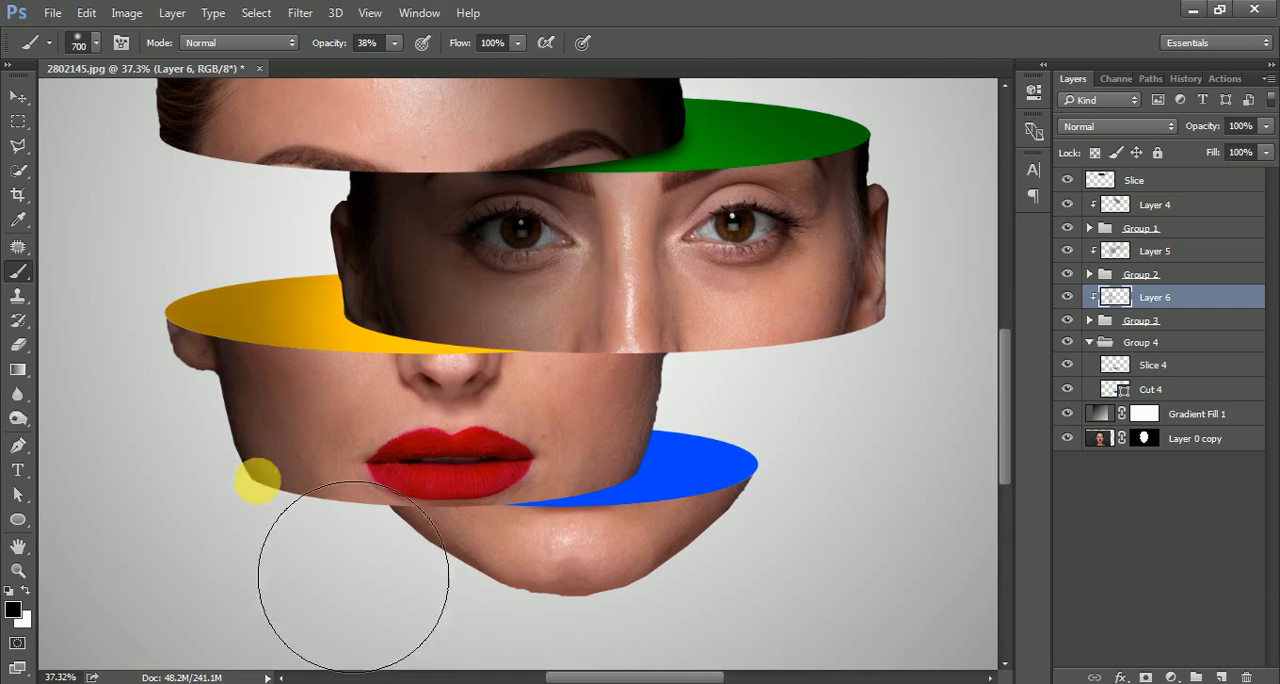
Shade the yellow cut surface along the eye slice's lower edge with a size 150 brush and darken the mouth slice's right side.
key(bracketleft)
key(bracketleft)
key(bracketleft)
key(bracketleft)
key(bracketleft)
key(bracketleft)
key(bracketleft)
key(bracketleft)
key(bracketleft)
key(bracketleft)
key(bracketleft)
key(bracketleft)
key(bracketleft)
key(bracketleft)
key(bracketleft)
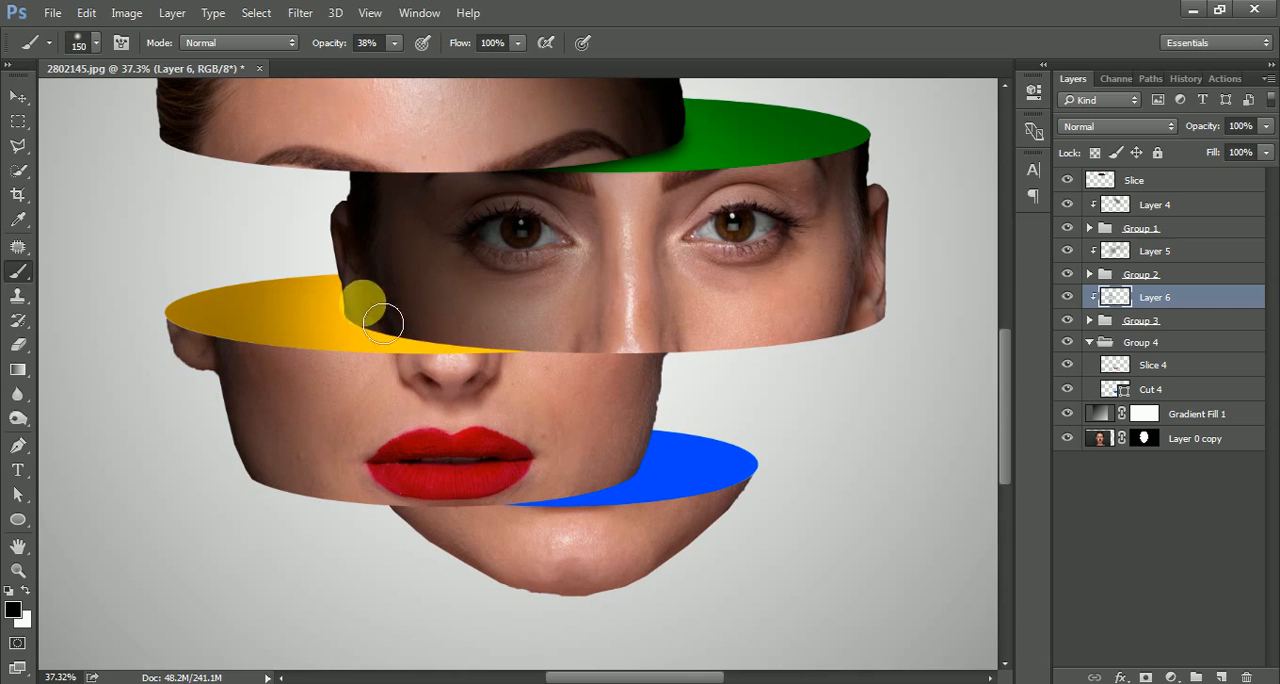
mouse_move(383, 322)
mouse_down()
mouse_move(584, 350)
mouse_move(392, 335)
mouse_move(558, 361)
mouse_move(391, 331)
mouse_move(600, 354)
mouse_move(395, 330)
mouse_move(543, 329)
mouse_move(665, 357)
mouse_move(646, 337)
mouse_move(830, 352)
mouse_move(557, 363)
mouse_move(920, 552)
mouse_move(466, 254)
mouse_move(579, 262)
mouse_up()
Deepen the contact shadow directly below the eye slice on the yellow ellipse and around the nose, using a size 200 brush.
key(bracketright)
key(bracketleft)
key(bracketleft)
key(bracketleft)
key(bracketleft)
key(bracketleft)
key(bracketleft)
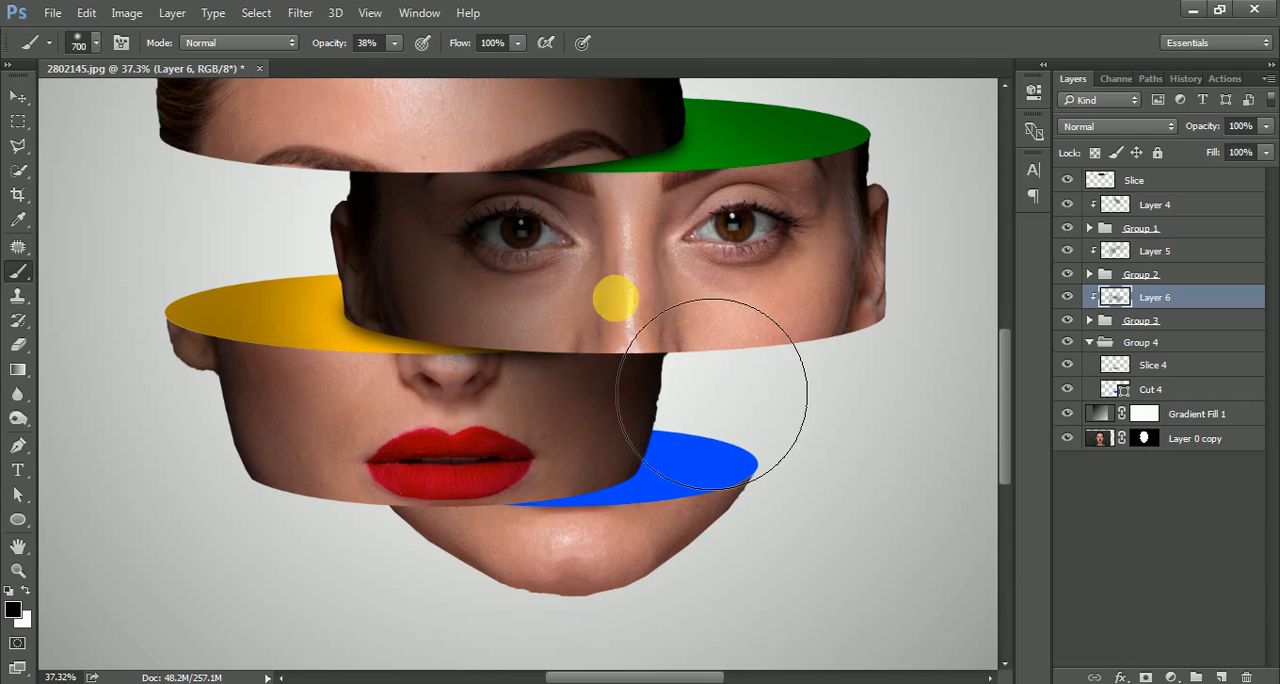
drag(411, 336, 566, 362)
click(404, 334)
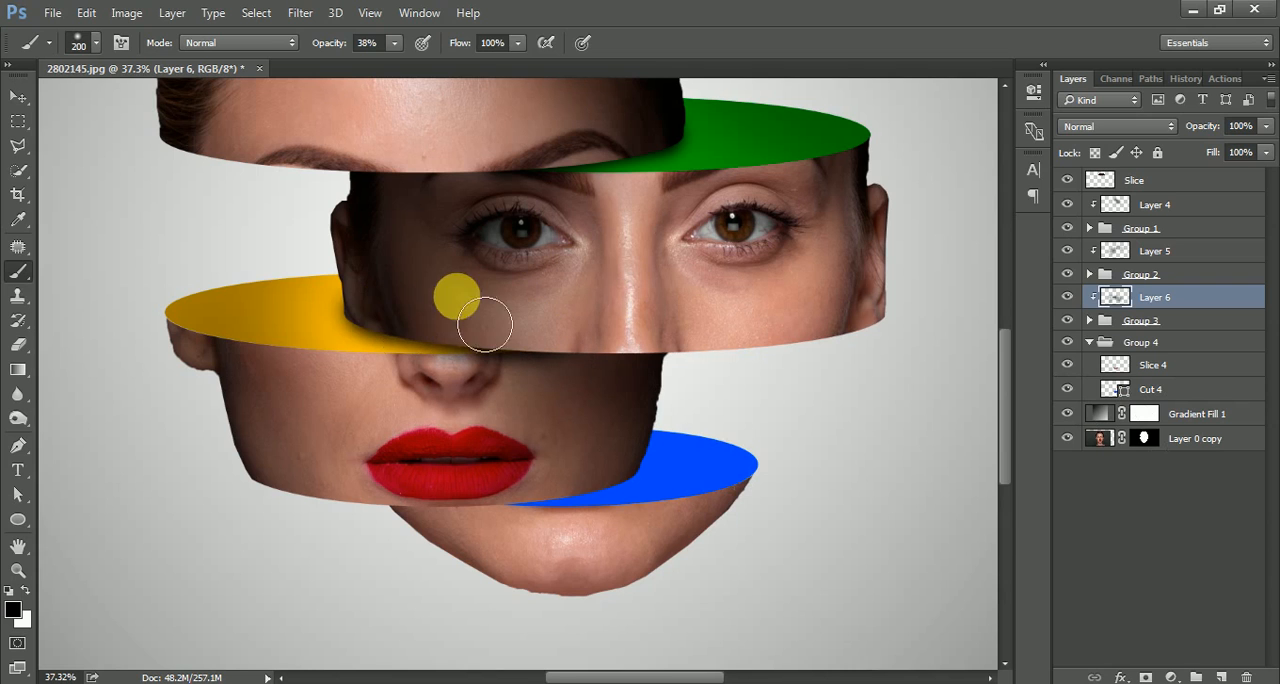
scroll(485, 325, down, 3)
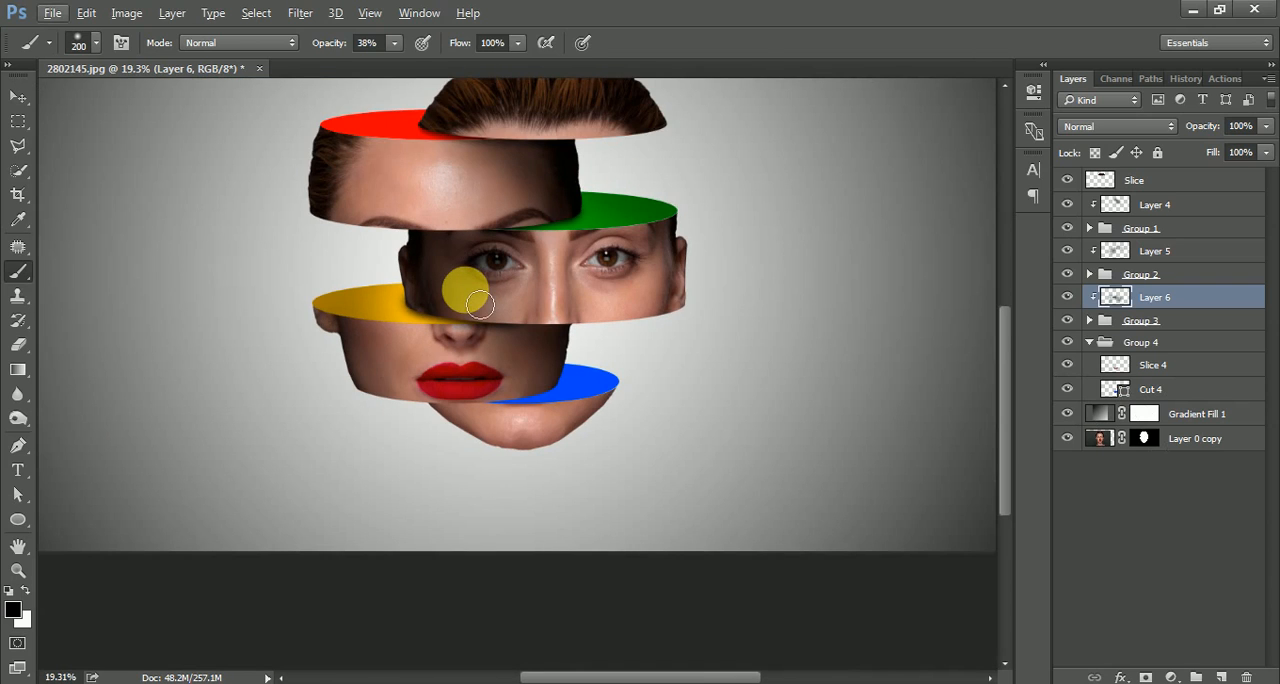
Collapse Group 4, add a new empty layer directly above it and clip the layer to that group.
scroll(549, 386, up, 5)
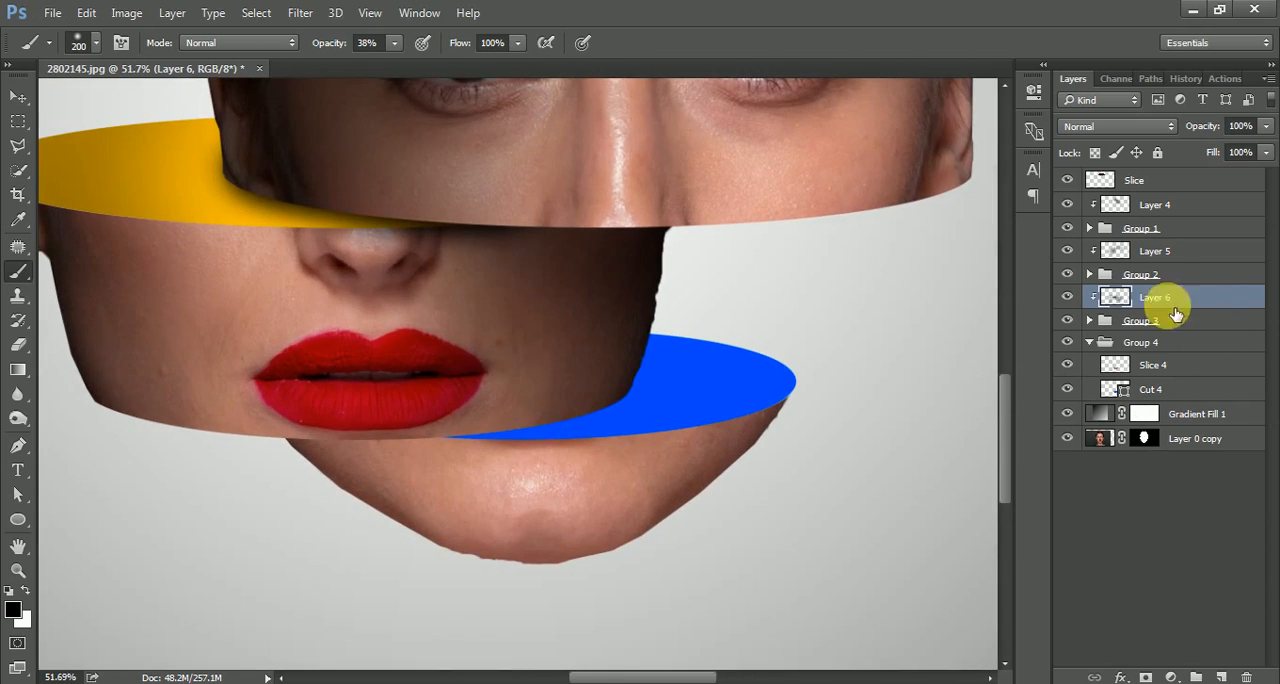
click(1089, 342)
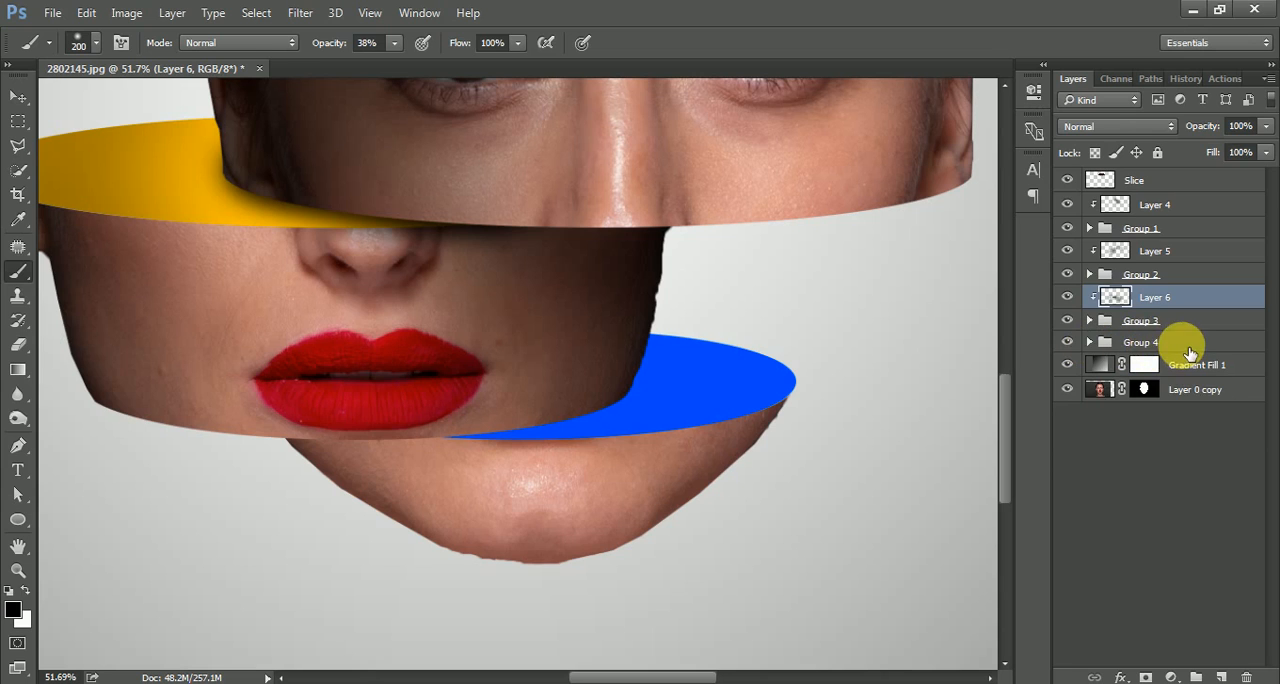
click(1106, 345)
click(1226, 676)
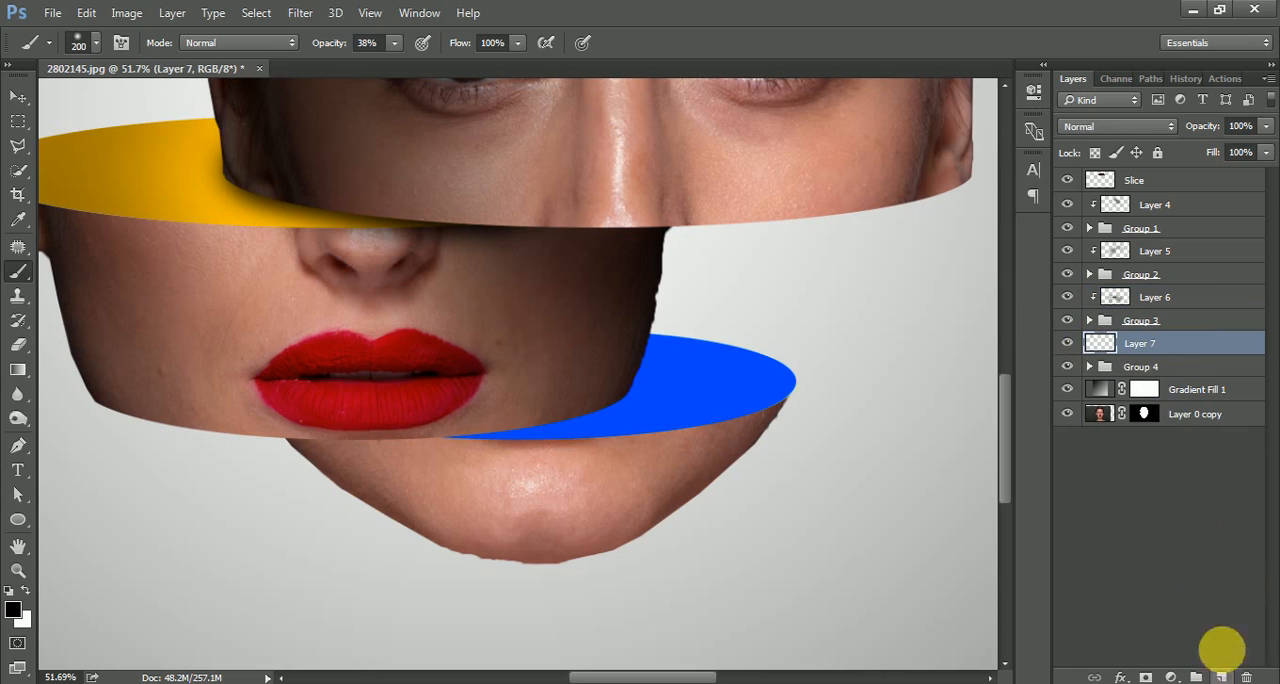
right_click(1170, 339)
click(880, 425)
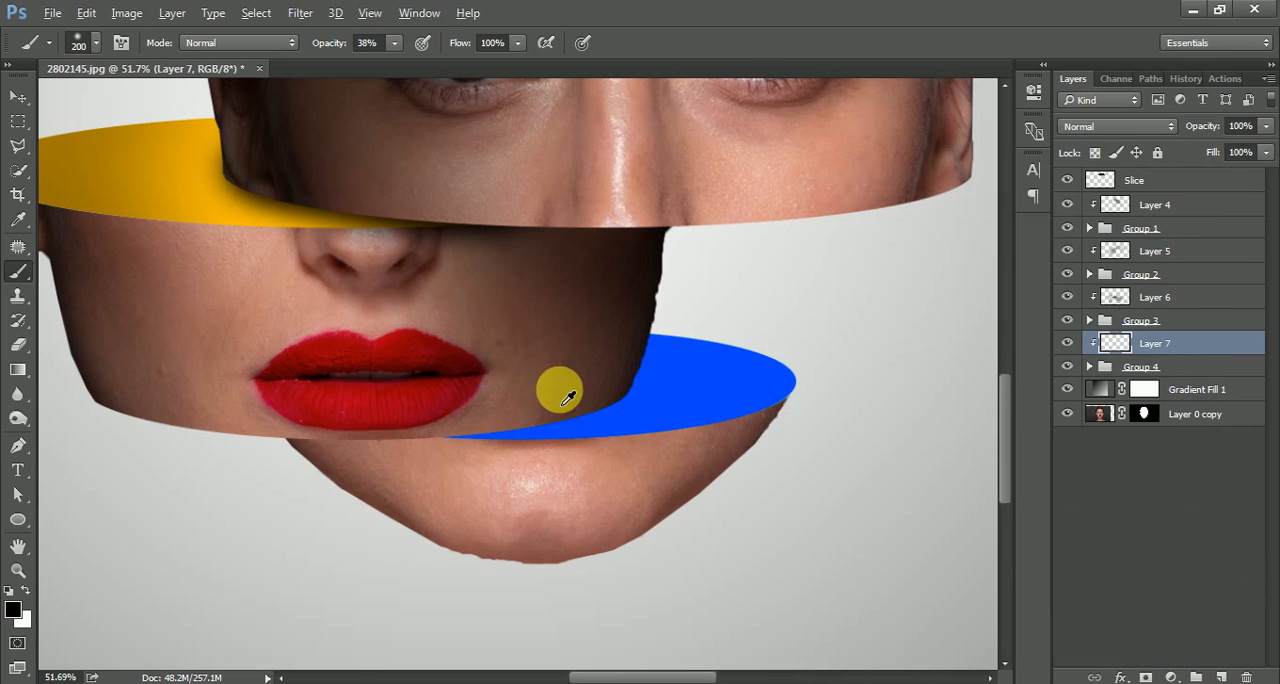
Paint a soft shadow over the blue cut surface and the chin slice on Layer 7, using a size 600 brush.
scroll(557, 386, down, 1)
key(bracketright)
key(bracketright)
key(bracketright)
key(bracketright)
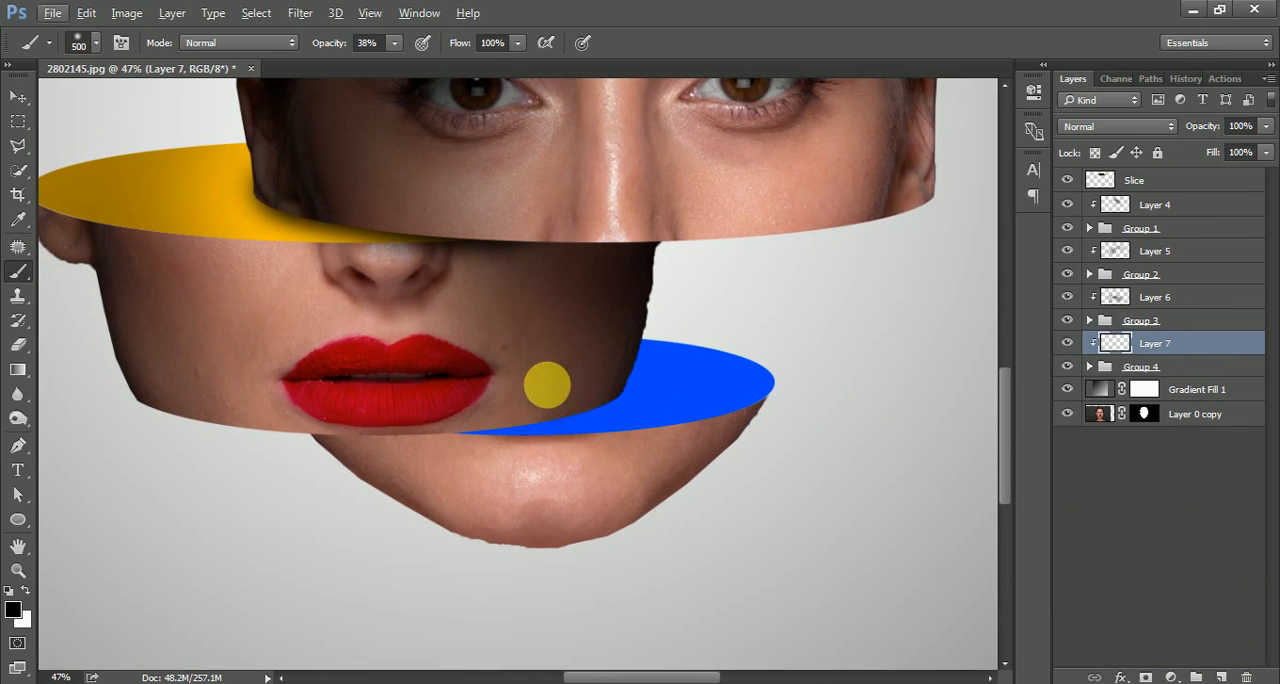
drag(636, 462, 398, 562)
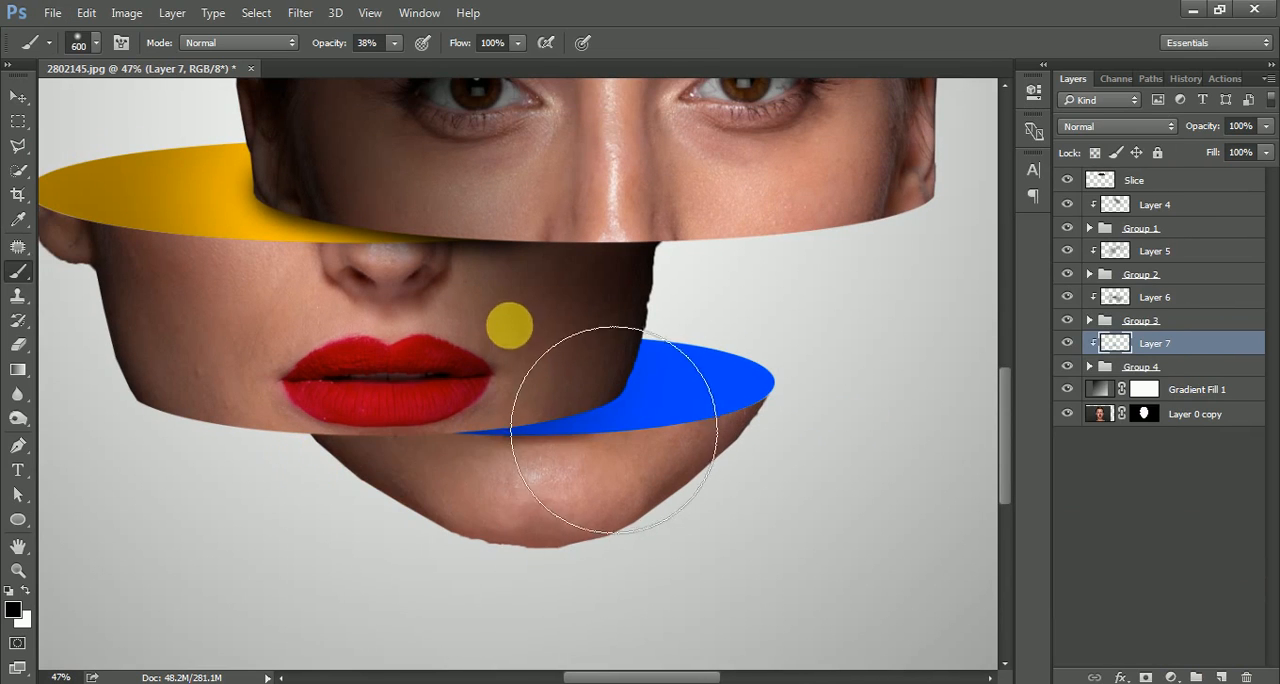
drag(455, 505, 290, 648)
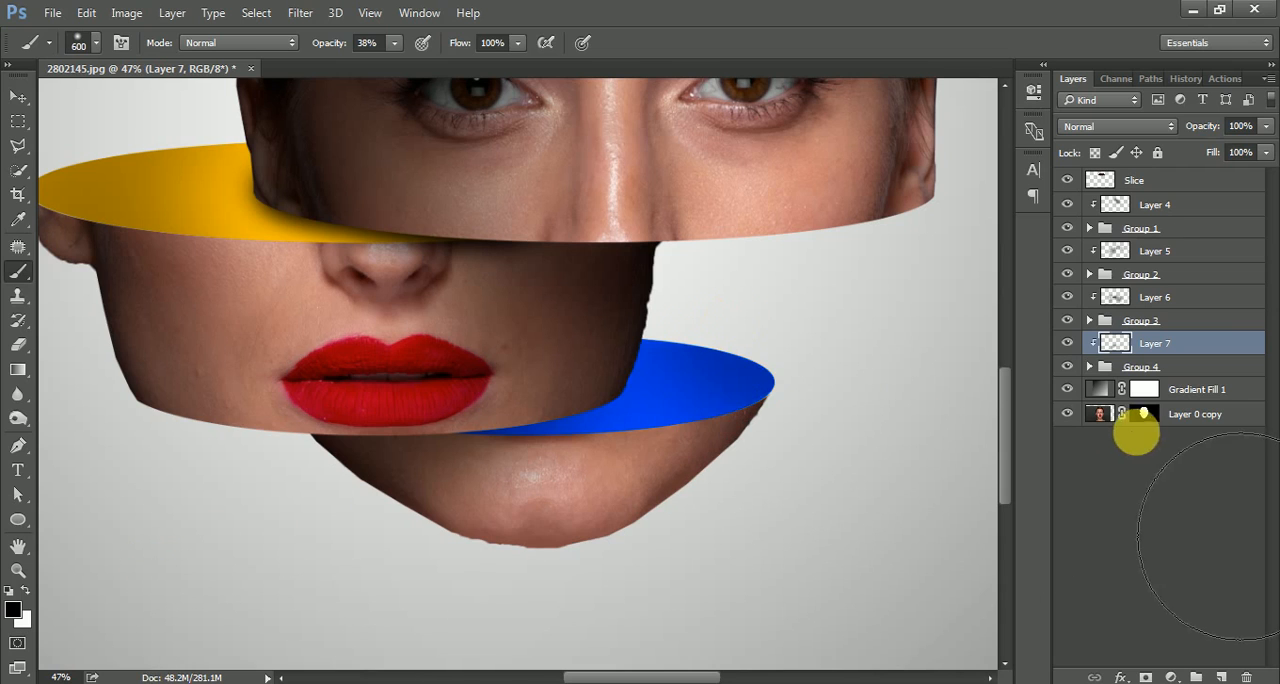
Deepen the contact shadow on the blue surface along the mouth slice's lower edge with a size 80 brush and darken the chin's left side.
key(bracketleft)
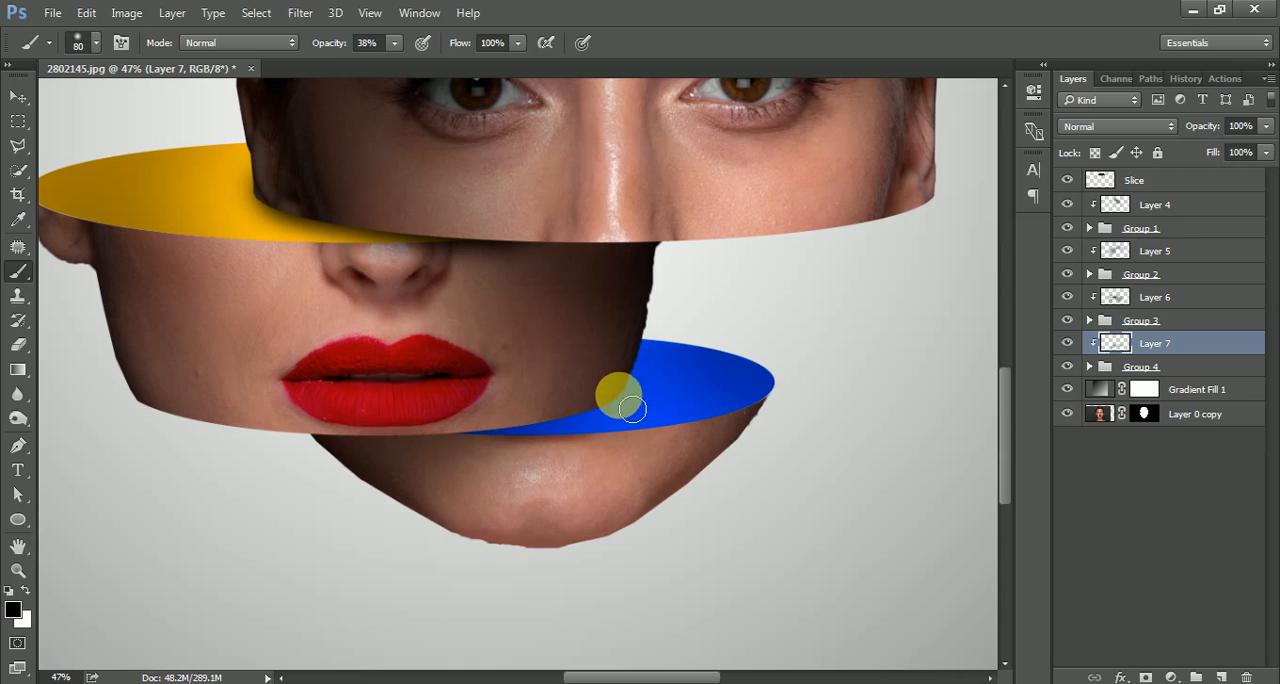
mouse_move(622, 407)
mouse_down()
mouse_move(458, 443)
mouse_move(623, 401)
mouse_move(464, 435)
mouse_move(517, 449)
mouse_move(526, 424)
mouse_move(597, 416)
mouse_move(599, 393)
mouse_move(628, 406)
mouse_move(560, 417)
mouse_move(634, 408)
mouse_move(462, 451)
mouse_move(601, 412)
mouse_move(481, 438)
mouse_move(193, 450)
mouse_move(497, 410)
mouse_move(555, 435)
mouse_move(641, 419)
mouse_move(600, 424)
mouse_move(548, 461)
mouse_move(600, 435)
mouse_move(596, 459)
mouse_move(500, 538)
mouse_move(538, 556)
mouse_move(537, 569)
mouse_move(502, 545)
mouse_up()
key(bracketright)
scroll(354, 345, down, 6)
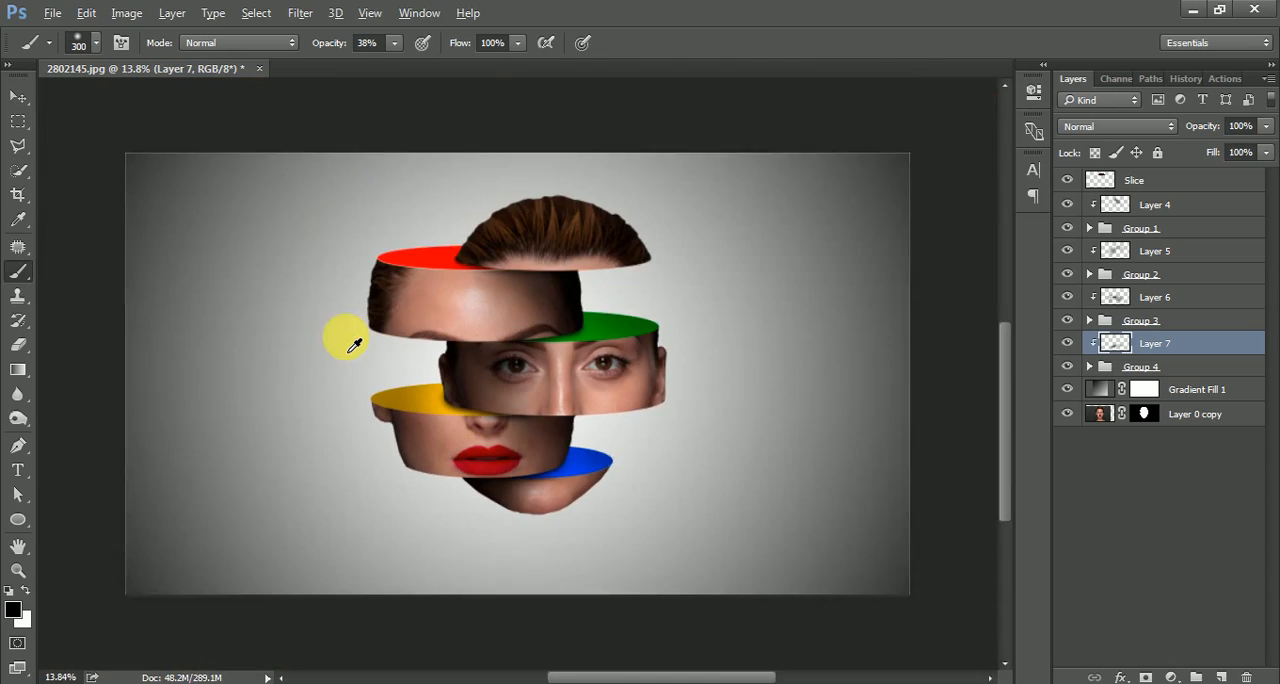
Switch to the Move tool and select the topmost Slice layer.
click(18, 96)
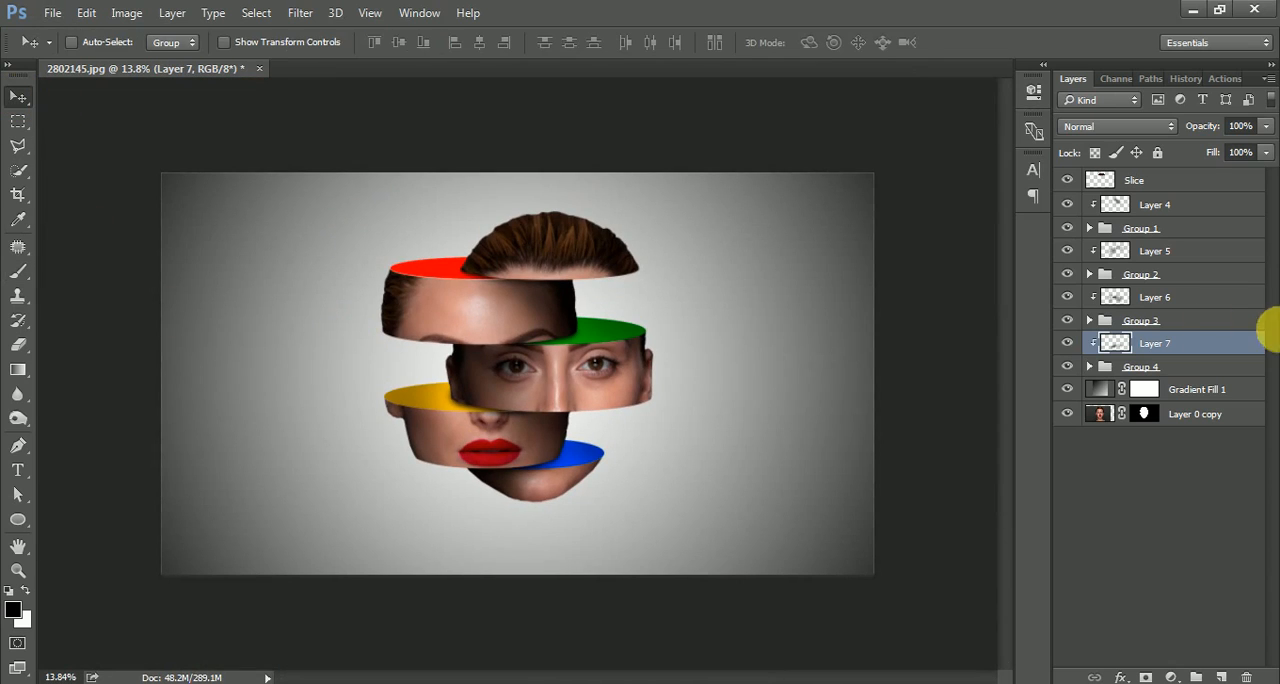
click(1179, 184)
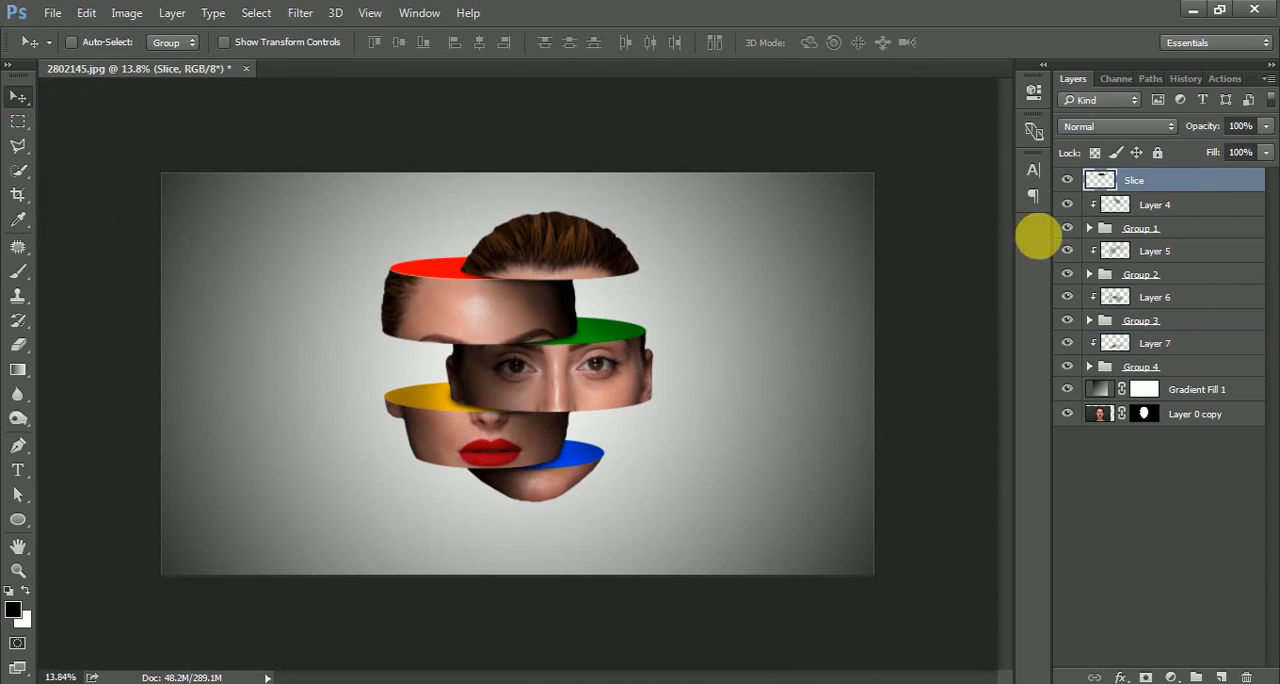
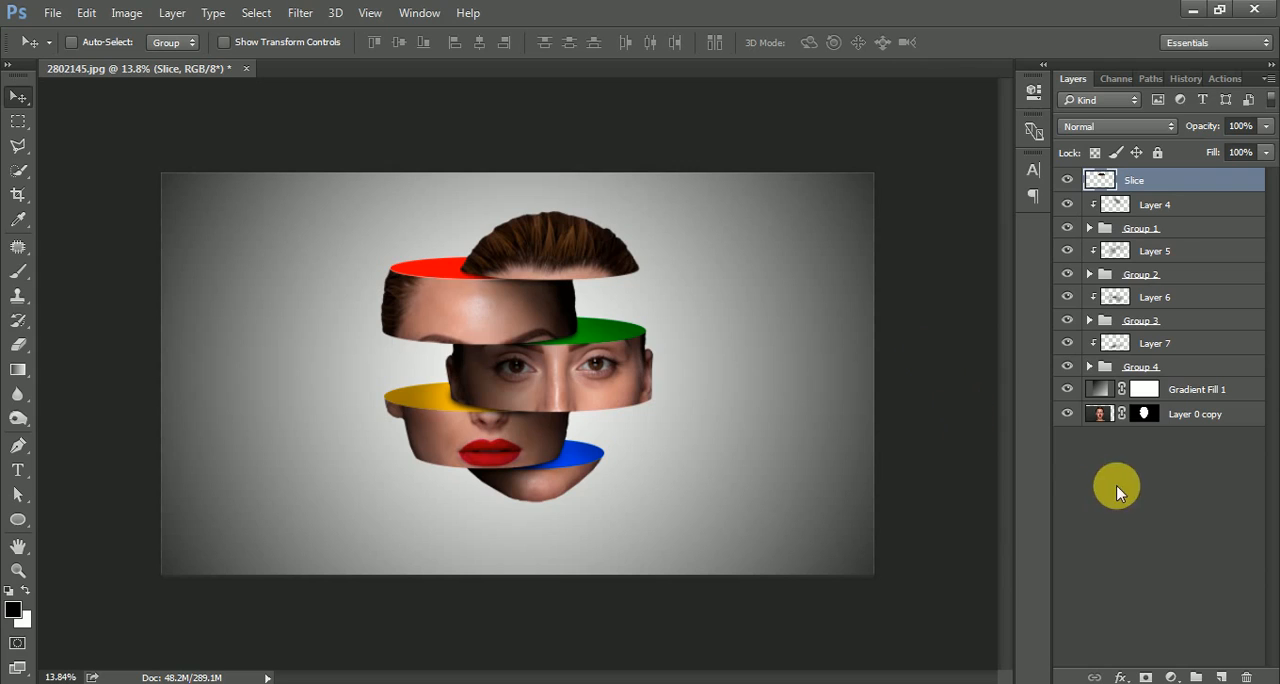
Add a Gradient Map adjustment layer above the Slice layer using the Violet, Orange preset.
click(1172, 678)
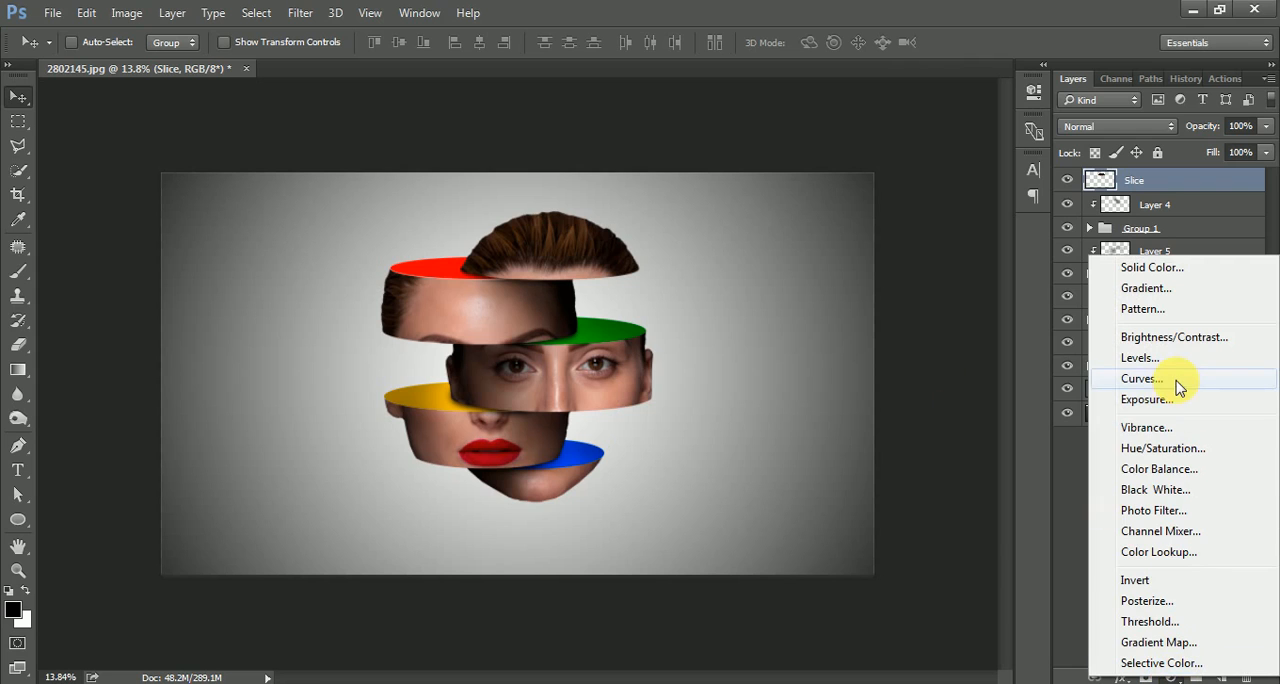
click(1155, 643)
click(877, 142)
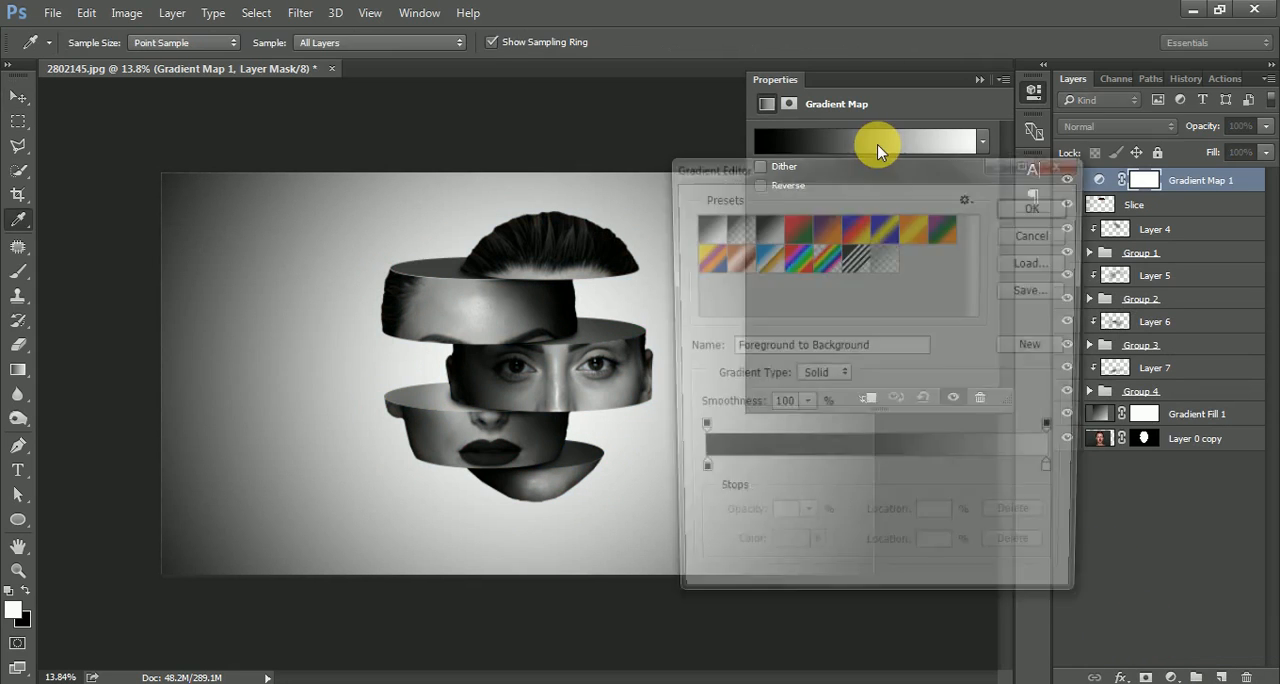
click(833, 232)
click(1039, 210)
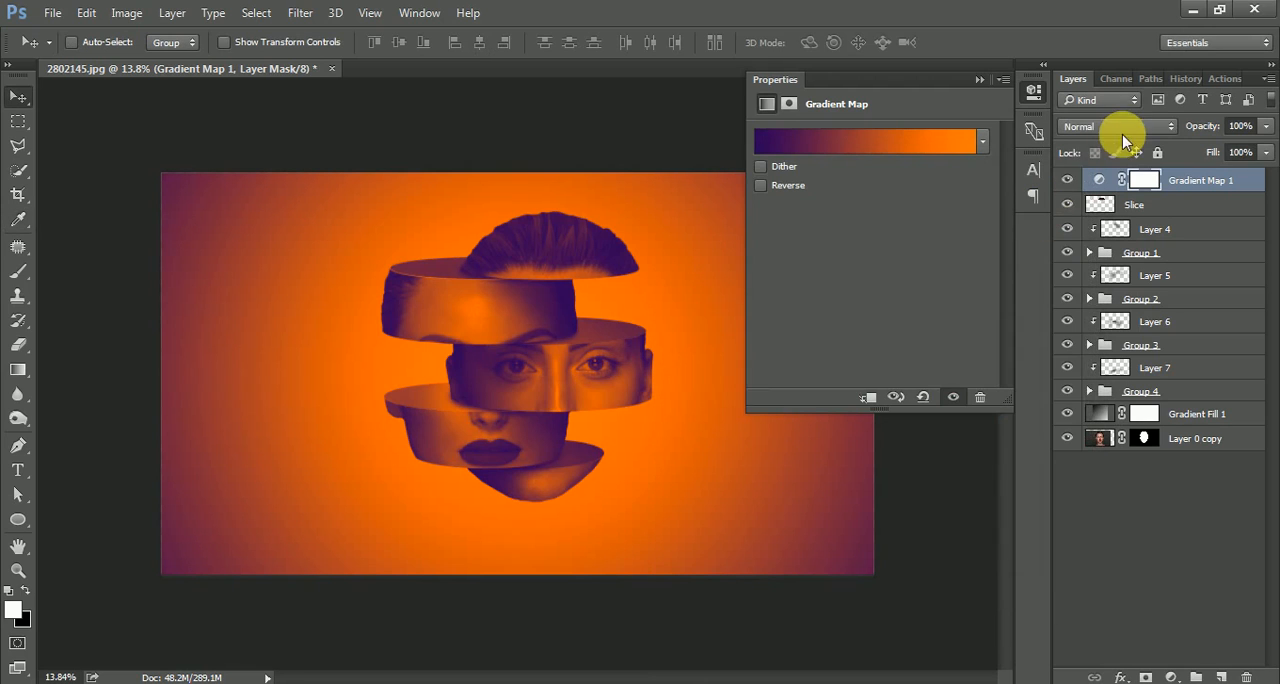
Set the gradient map layer's blend mode to Soft Light and its opacity to 35%.
click(1120, 126)
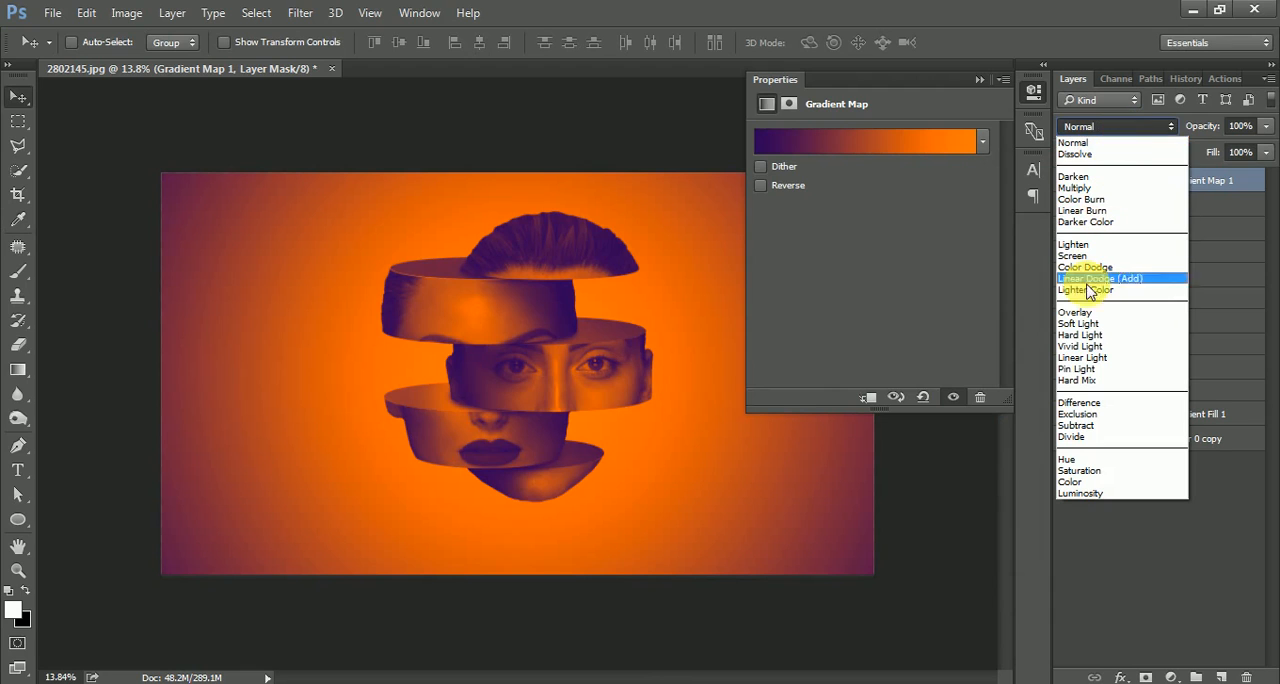
click(1088, 326)
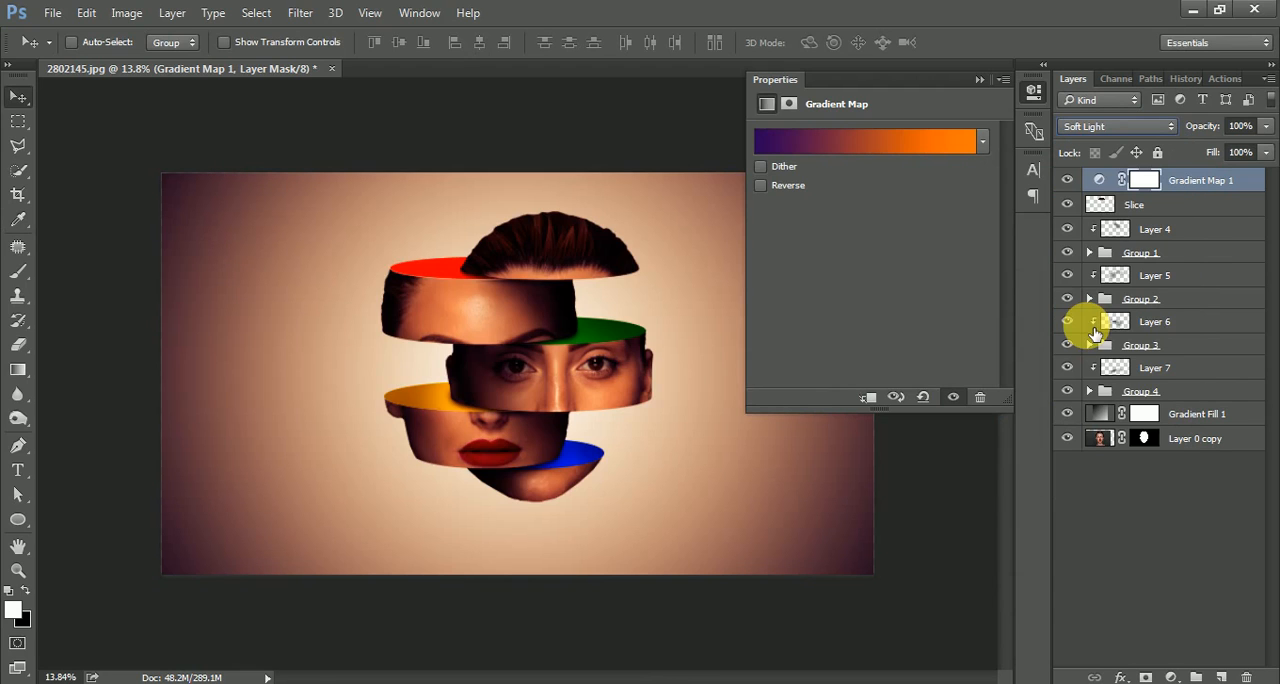
click(979, 79)
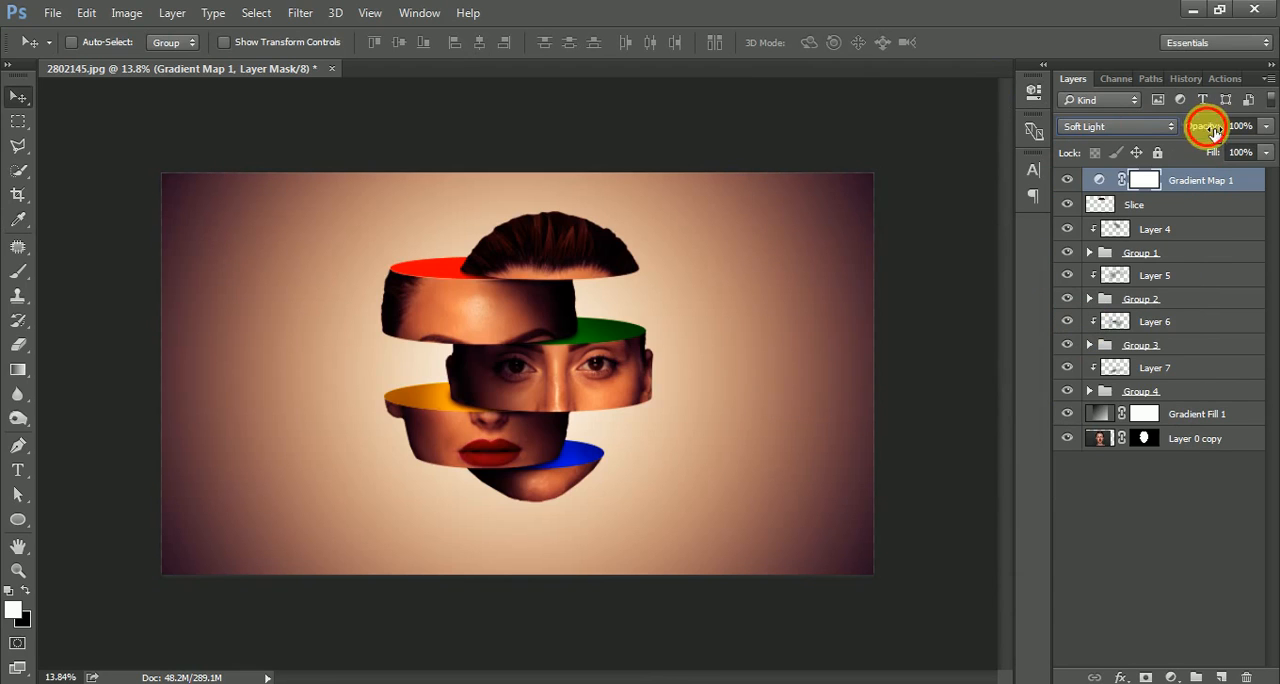
drag(1210, 128, 1152, 133)
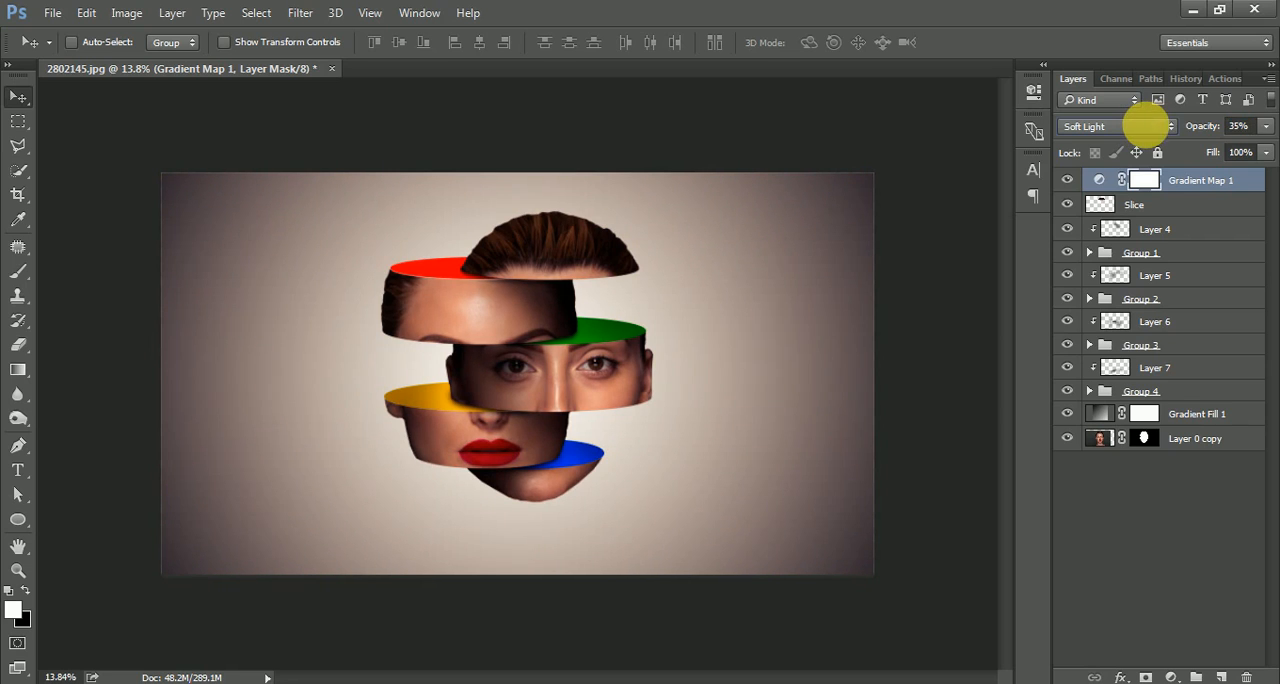
Add a new layer above the gradient map and paint one soft black dab beside the face with a size 900 brush at 100% opacity.
click(1099, 180)
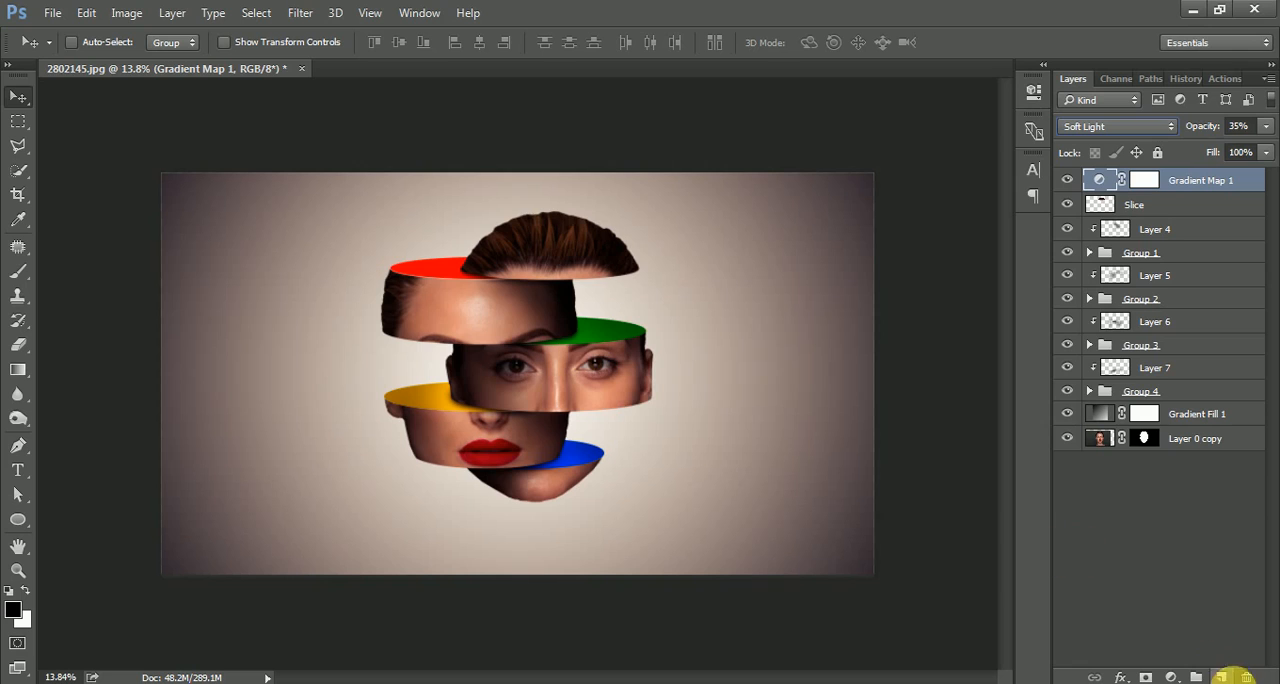
click(1221, 677)
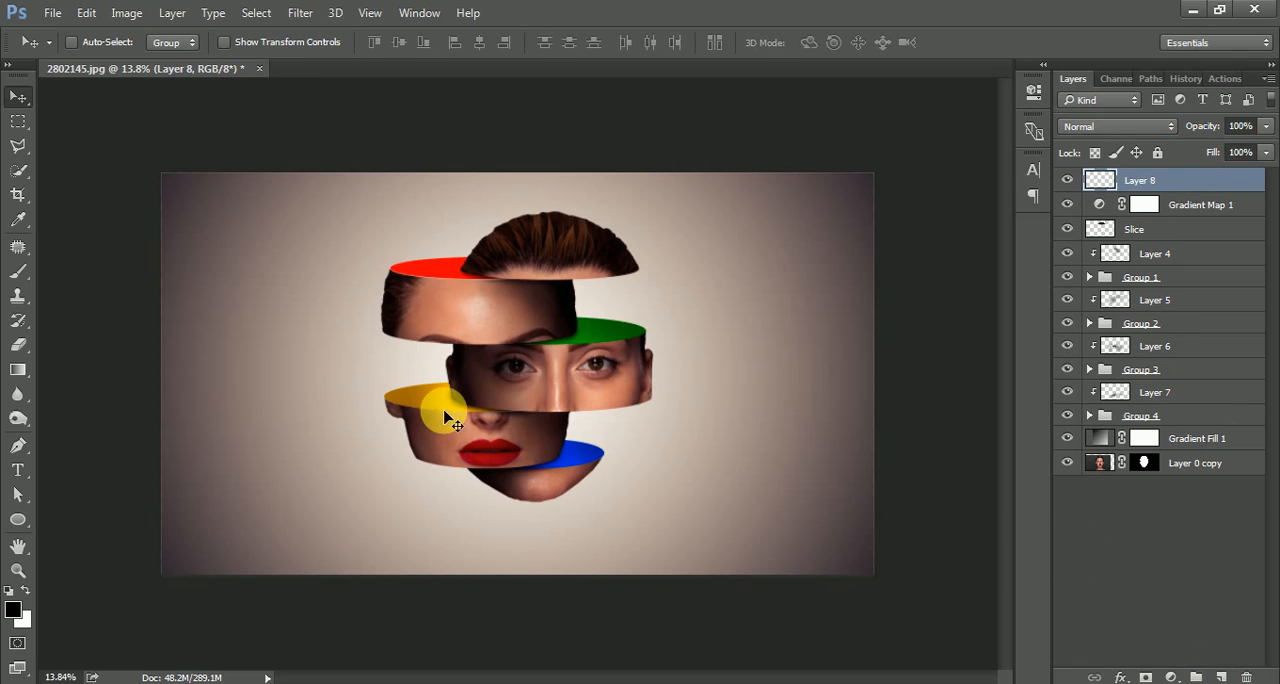
key(b)
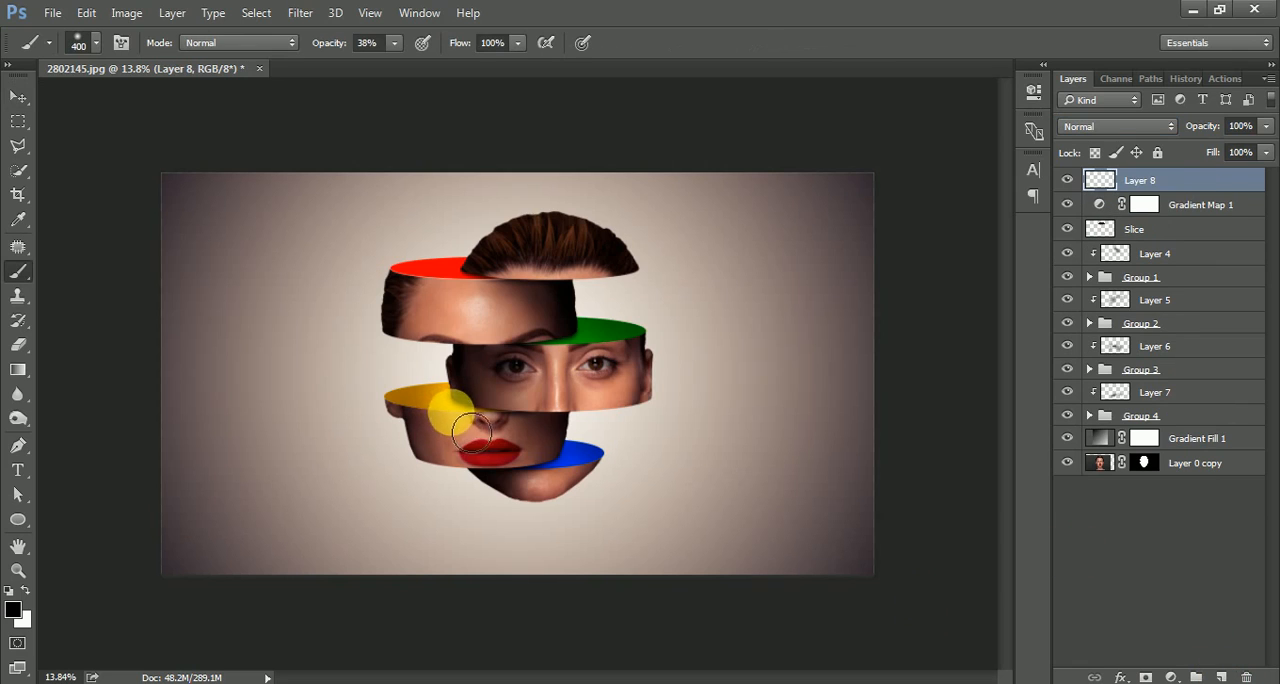
key(bracketright)
key(bracketright)
key(bracketright)
drag(328, 50, 586, 48)
key(bracketright)
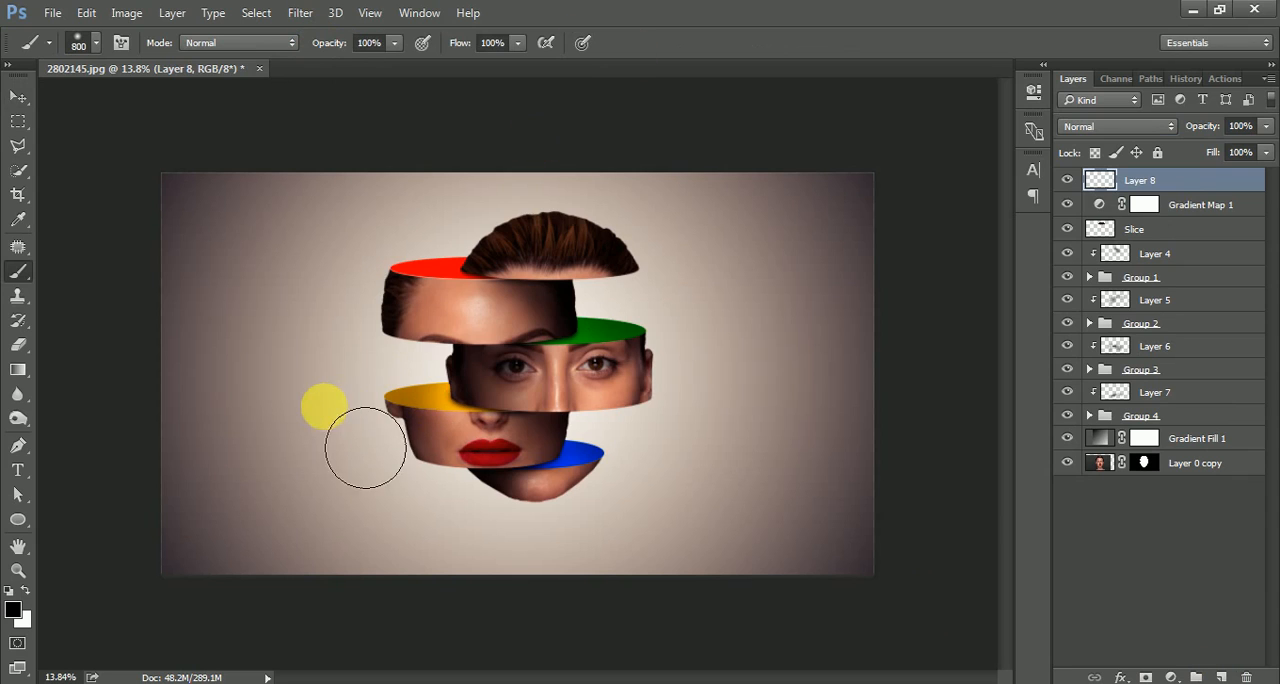
click(320, 419)
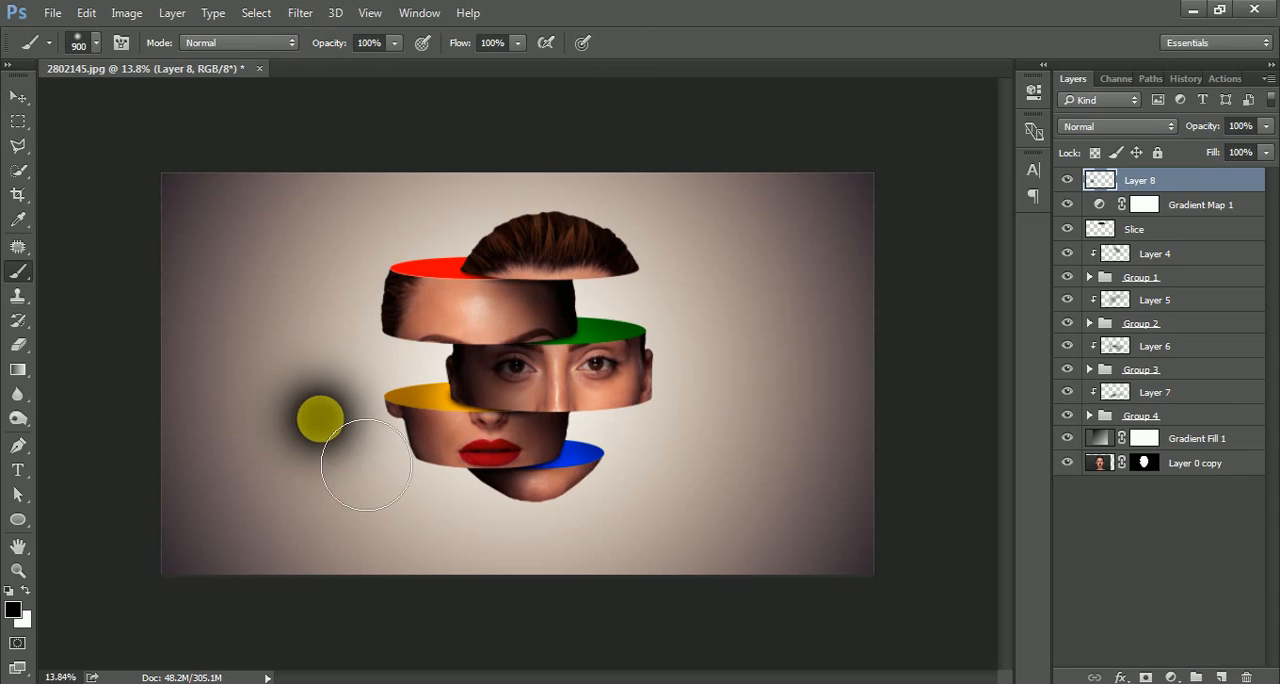
Transform the black dab into a wide, flat ellipse centred just below the chin as a ground shadow.
key(ctrl+t)
mouse_move(329, 357)
mouse_down()
mouse_move(520, 463)
mouse_move(520, 478)
mouse_up()
drag(521, 503, 530, 538)
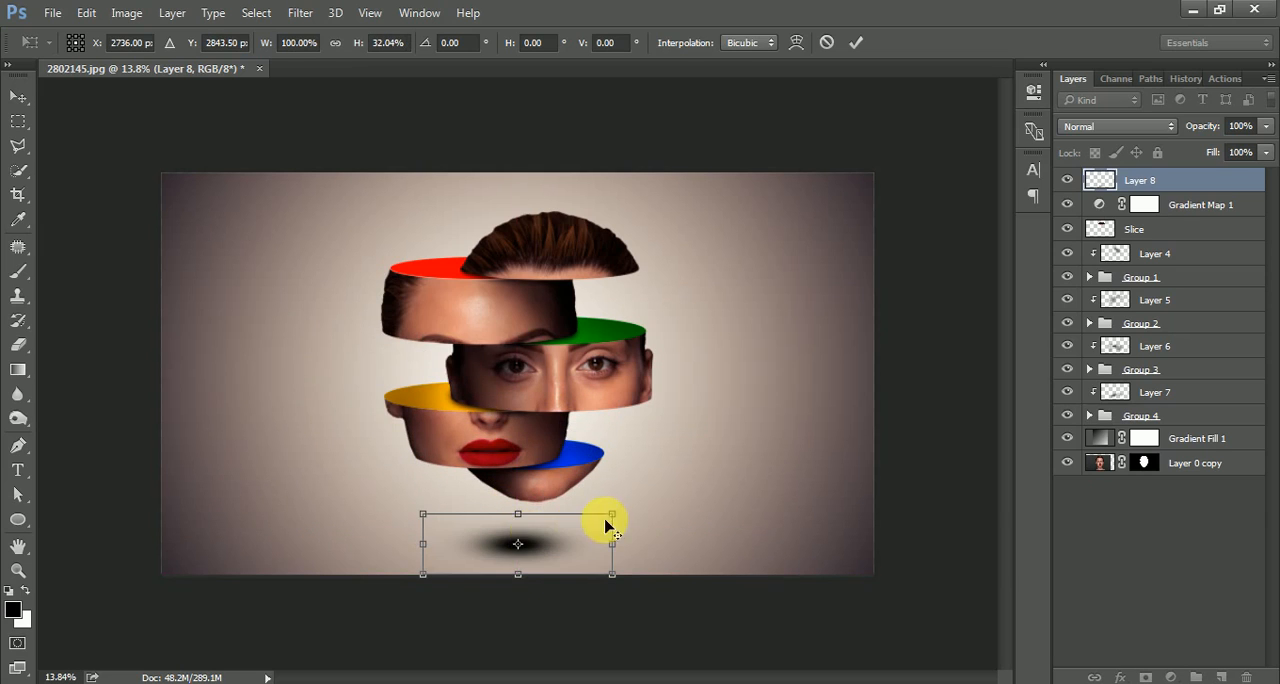
mouse_move(609, 515)
mouse_down()
mouse_move(644, 504)
mouse_move(586, 527)
mouse_up()
key(Return)
key(b)
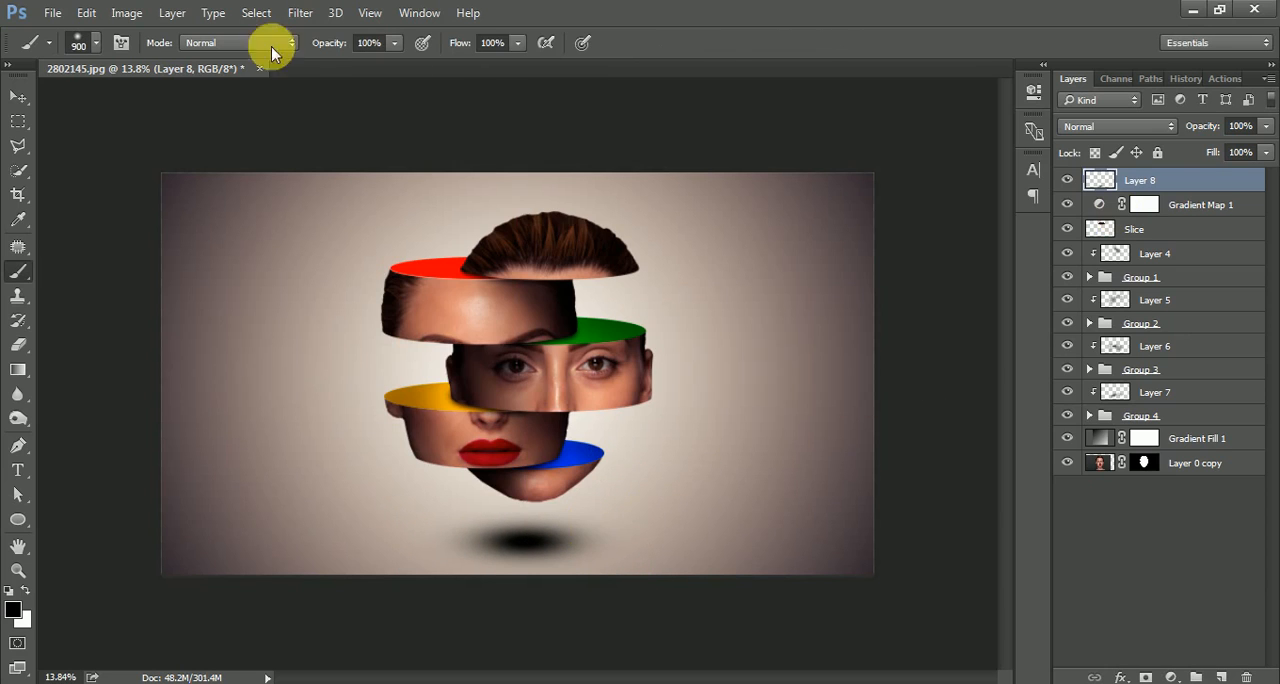
Move the ground shadow layer directly below the gradient map layer and reduce its opacity to 46%.
click(17, 96)
mouse_move(1174, 180)
mouse_down()
mouse_move(1110, 220)
mouse_move(1187, 222)
mouse_up()
drag(1214, 124, 1169, 133)
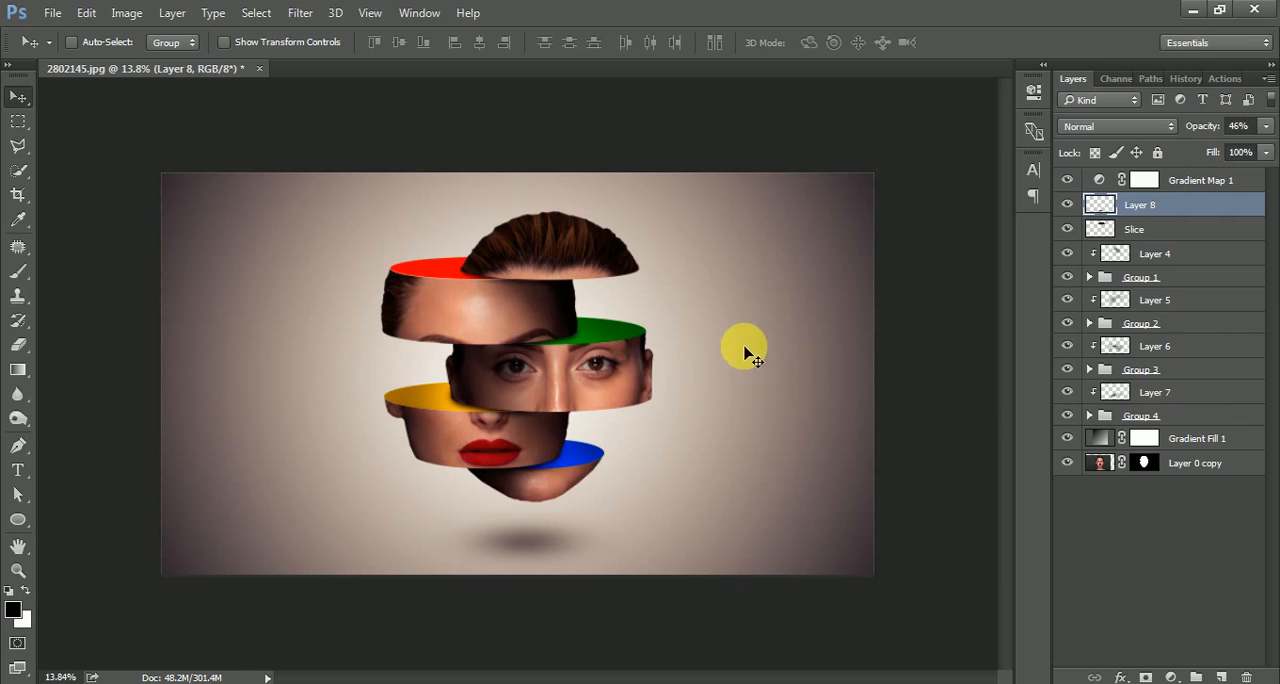
scroll(569, 366, up, 3)
scroll(569, 372, down, 1)
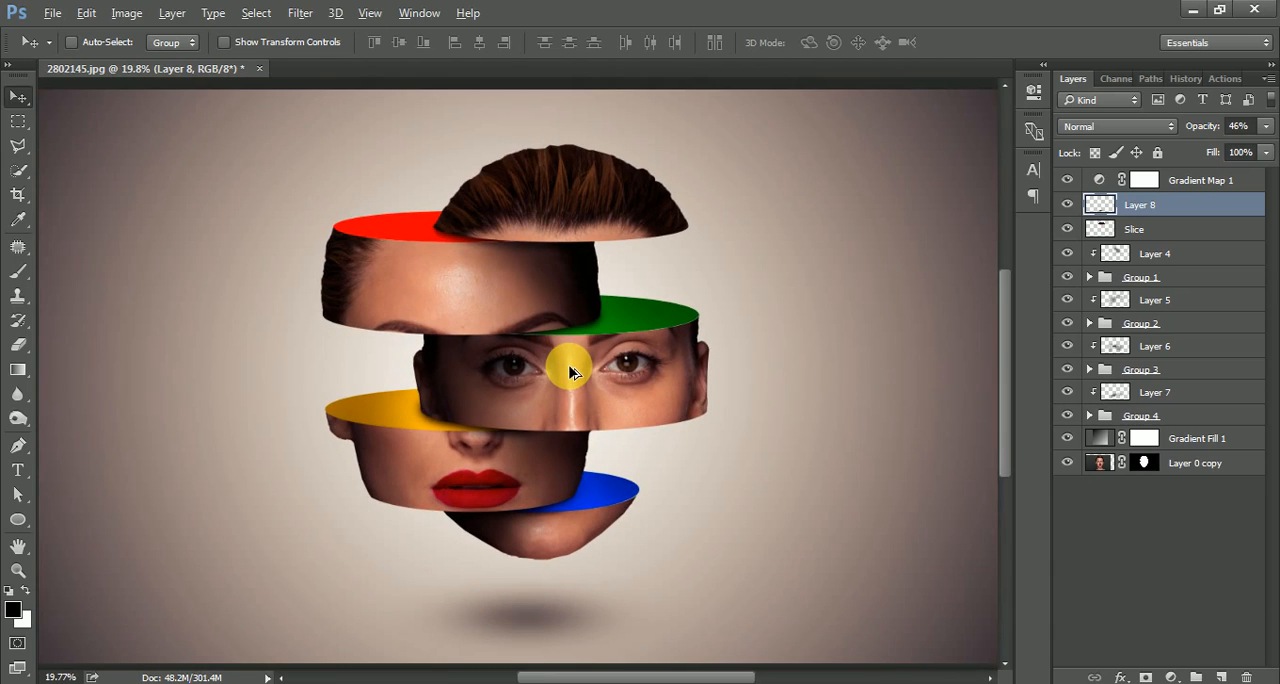
scroll(569, 372, down, 1)
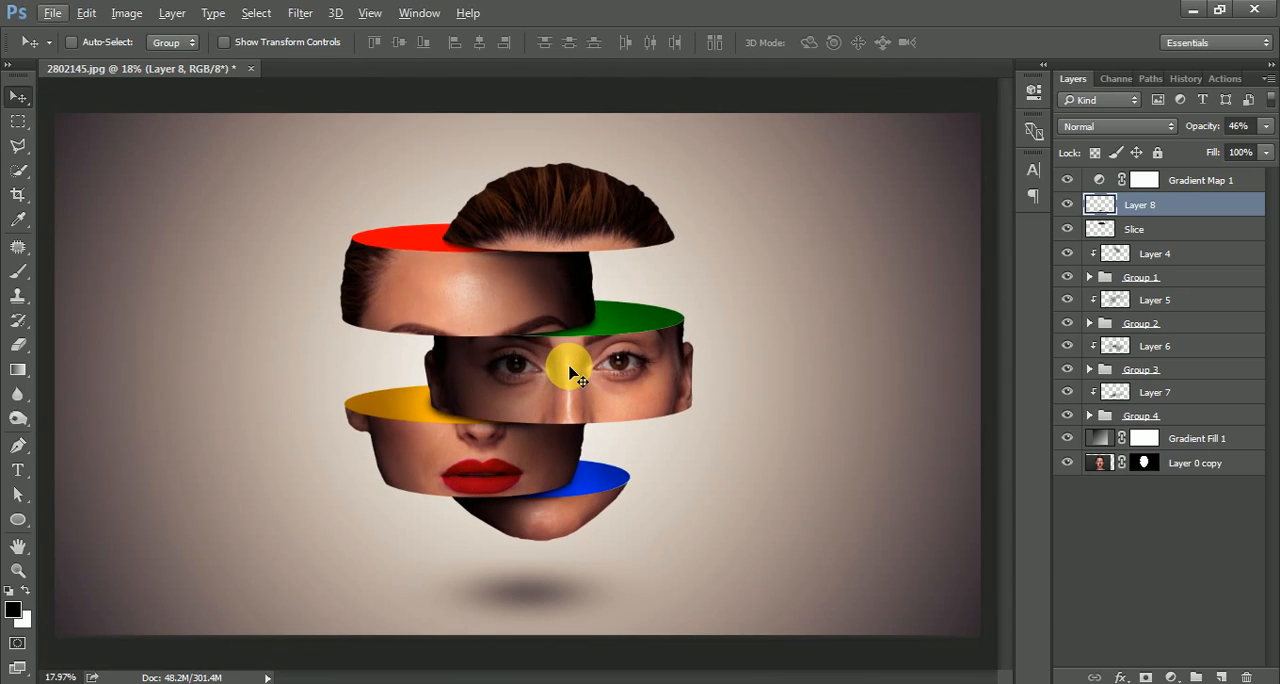